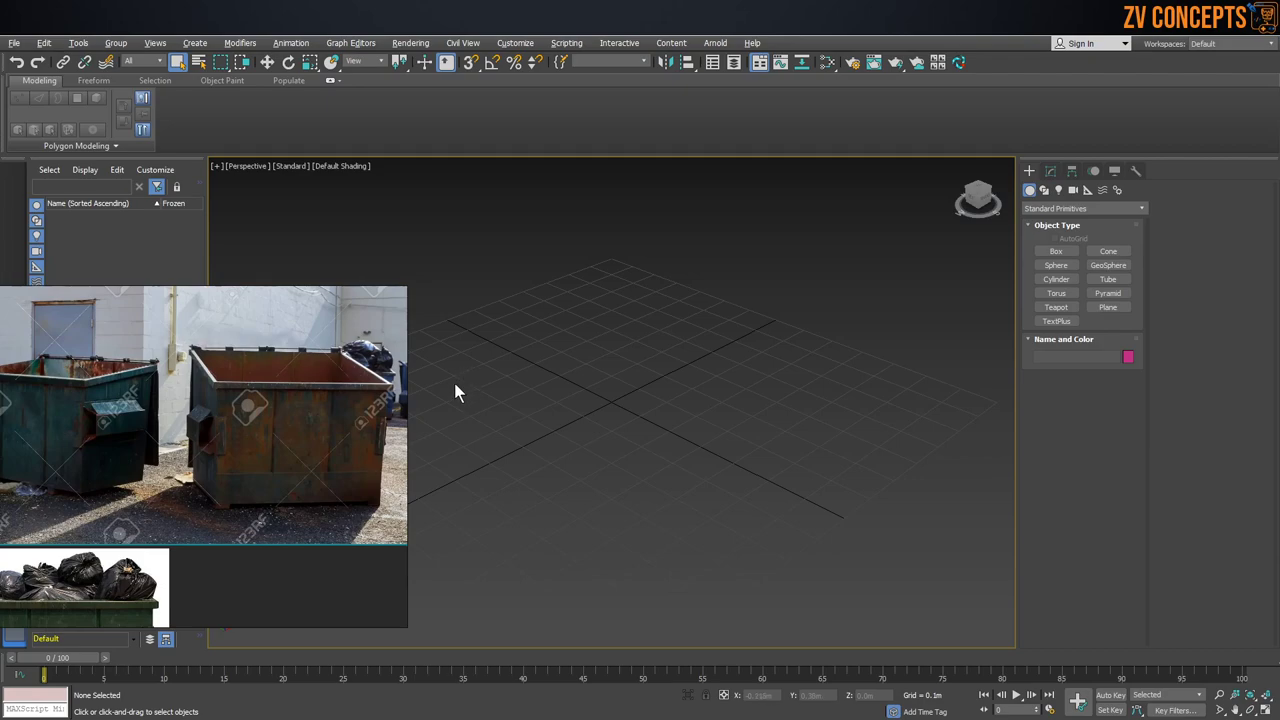
Step: Create a box about 0.79 m long, 0.31 m wide and 0.47 m high near the grid centre
click(1056, 251)
drag(583, 371, 740, 550)
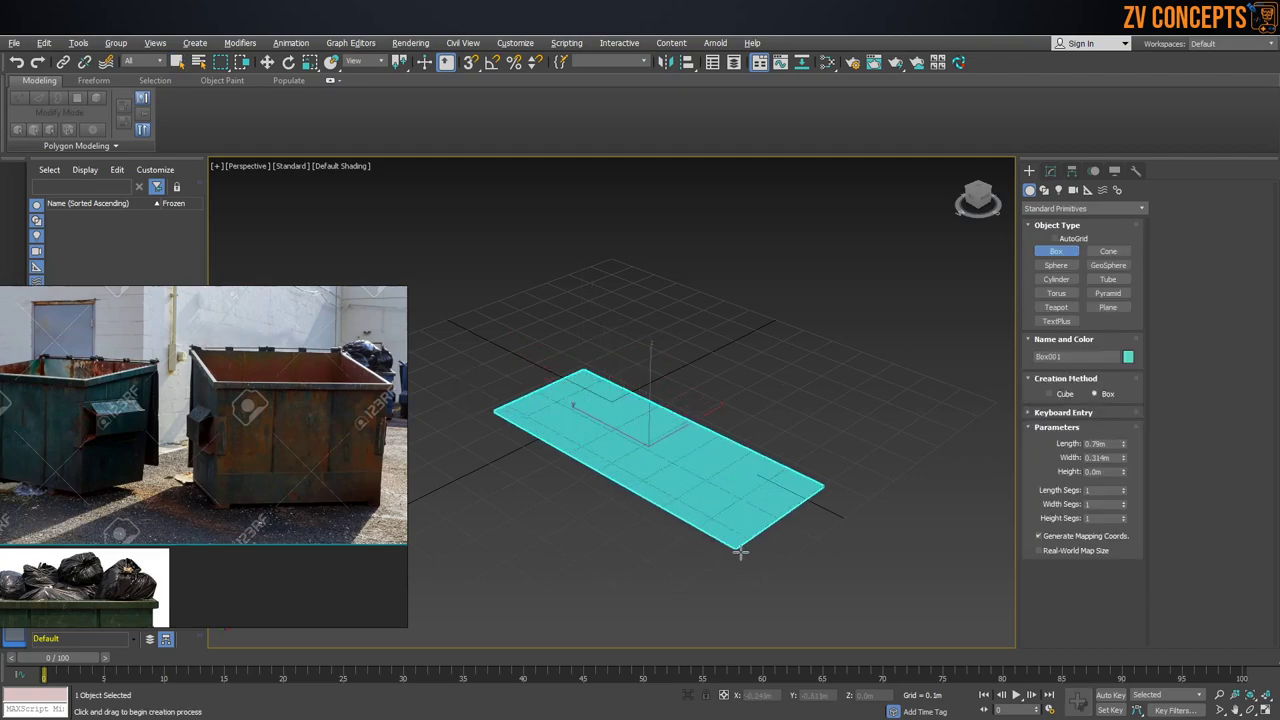
click(720, 378)
key(w)
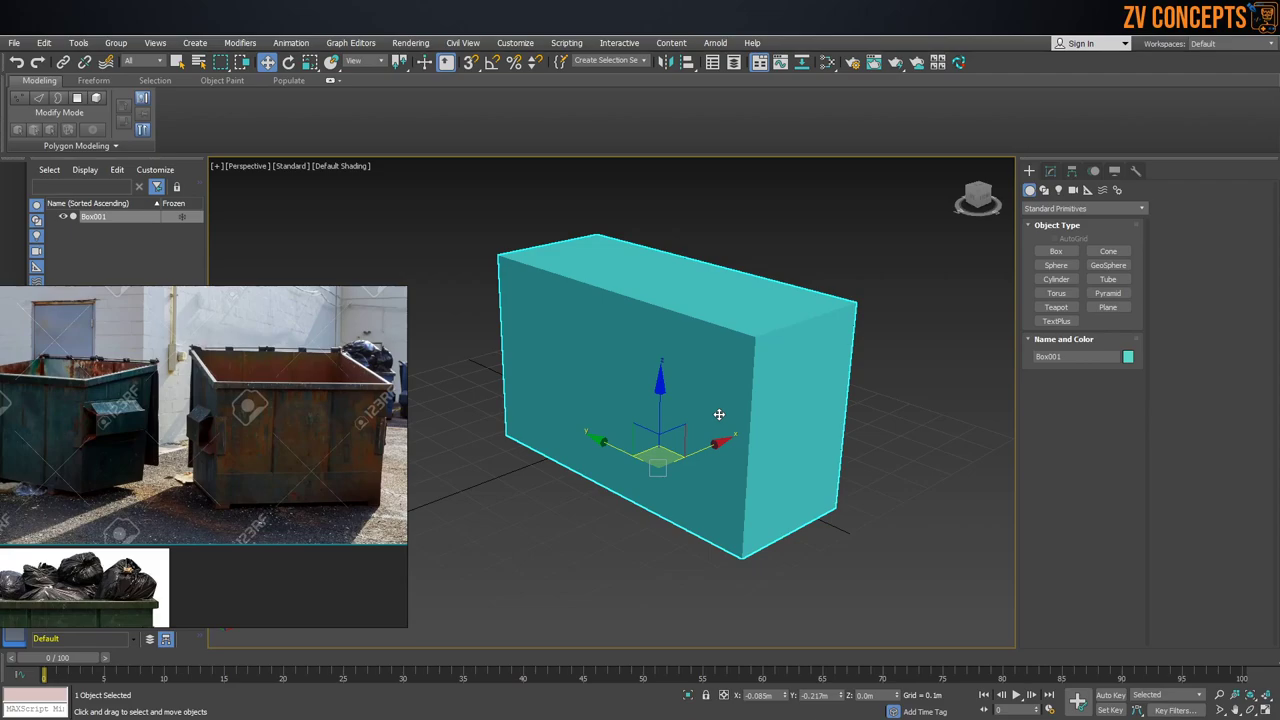
Step: Set the box's length to 1 m and its width to 0.4 m
click(1050, 172)
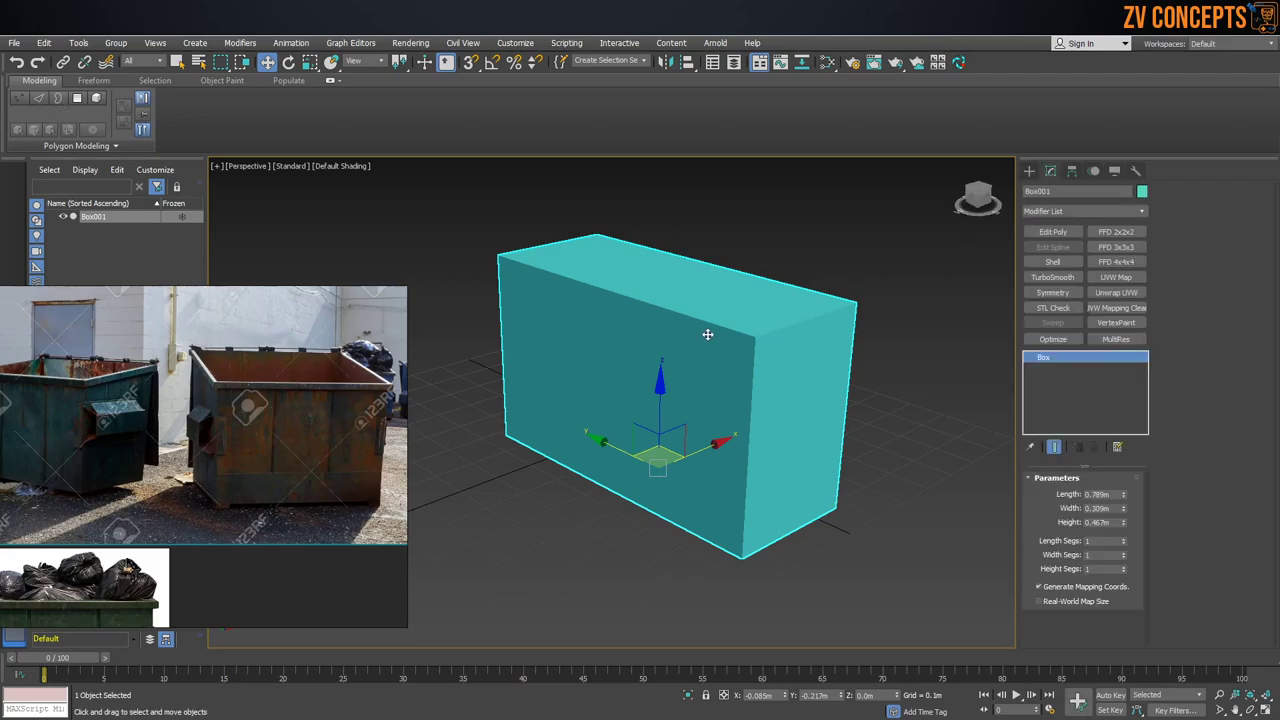
drag(1124, 494, 1125, 487)
double_click(1110, 494)
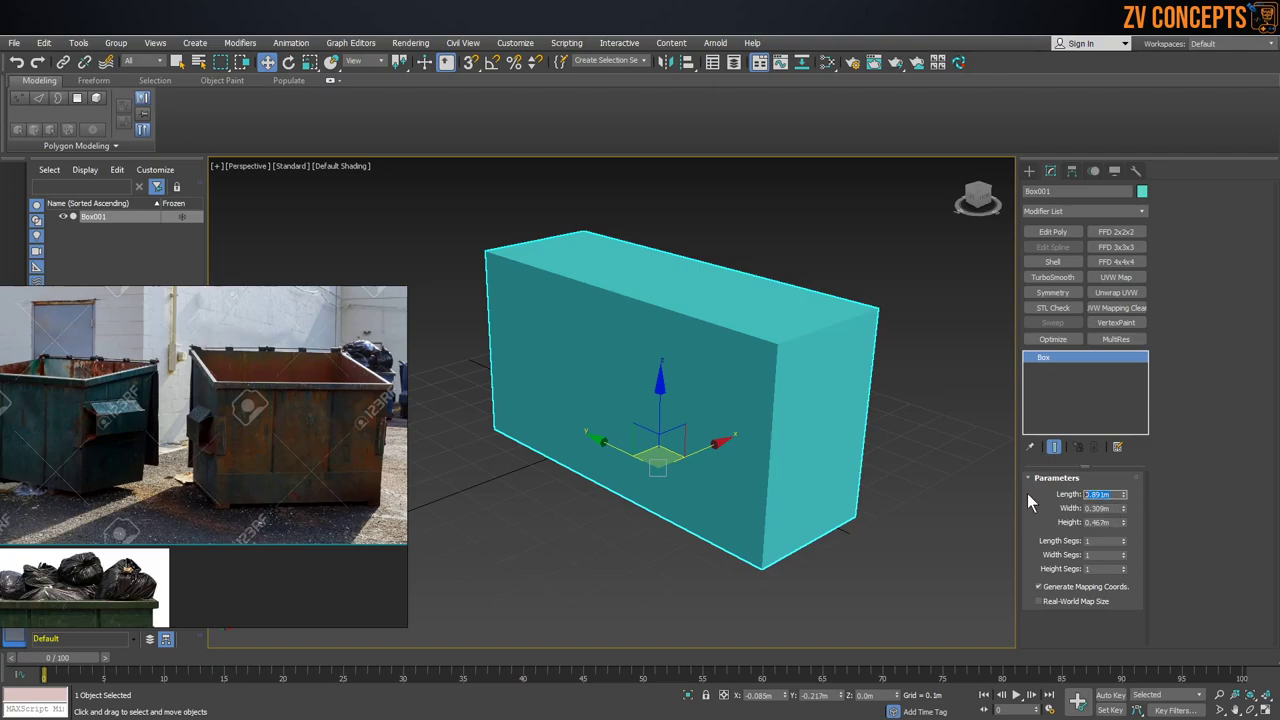
text(1)
key(Return)
drag(1124, 509, 1121, 489)
double_click(1099, 508)
text(0.4)
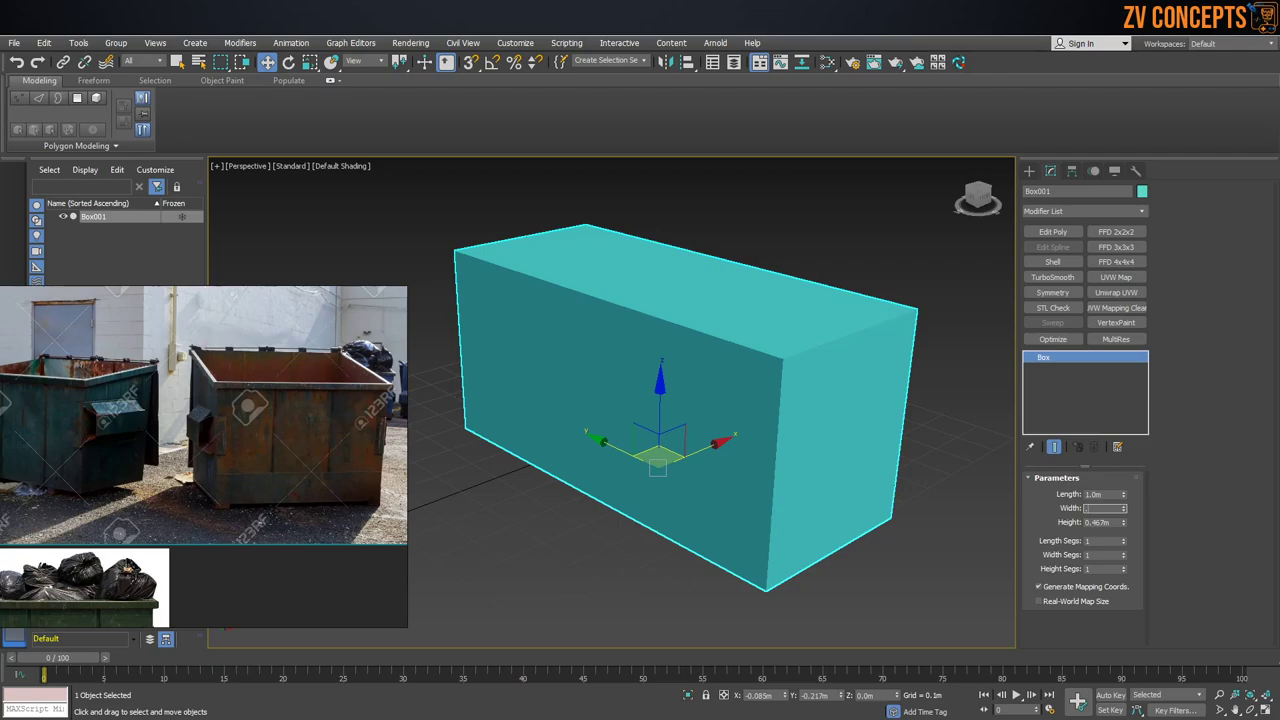
key(Return)
Step: Set the box's height to 0.5 m after trying 0.4 m
double_click(1106, 522)
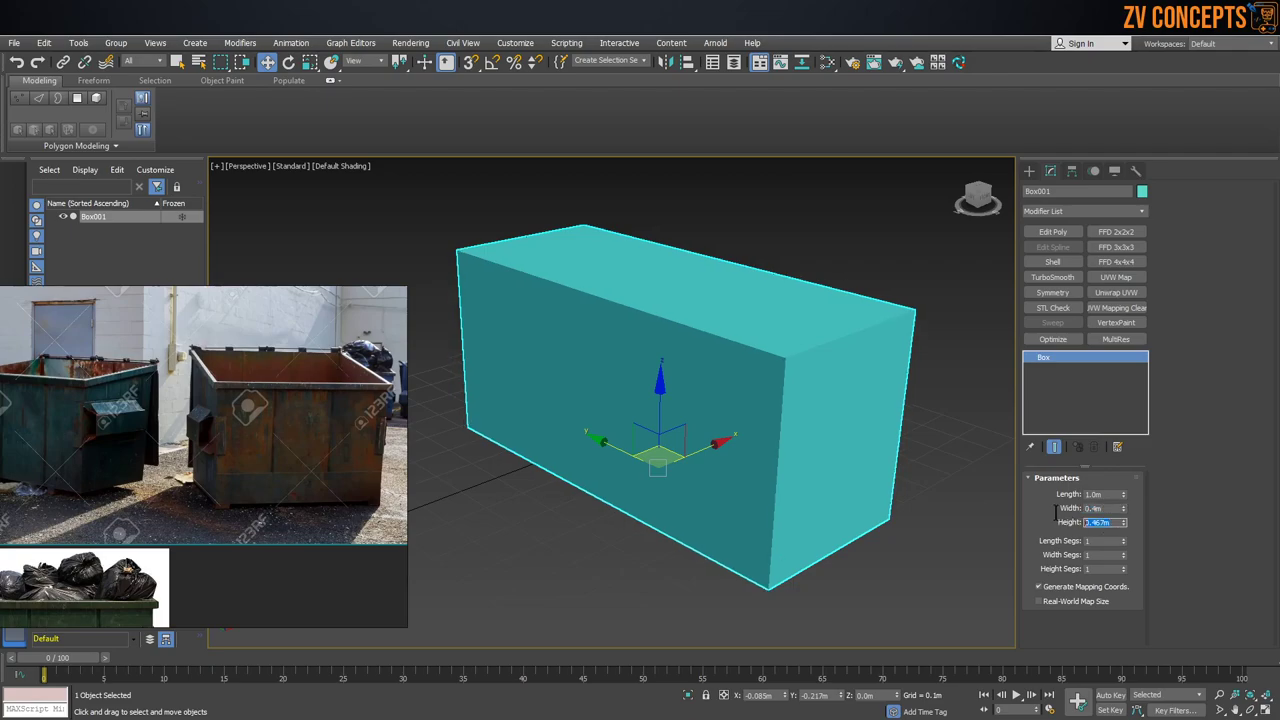
text(0.4)
key(Return)
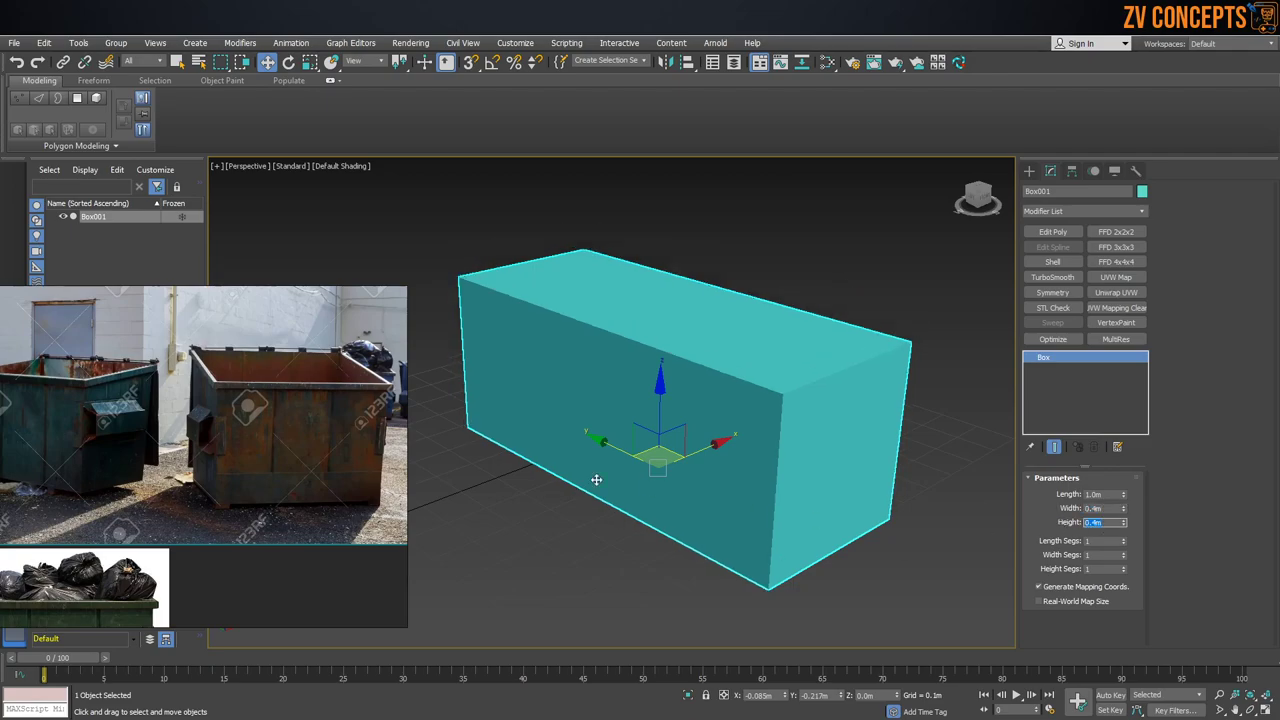
scroll(794, 353, down, 2)
scroll(794, 353, up, 2)
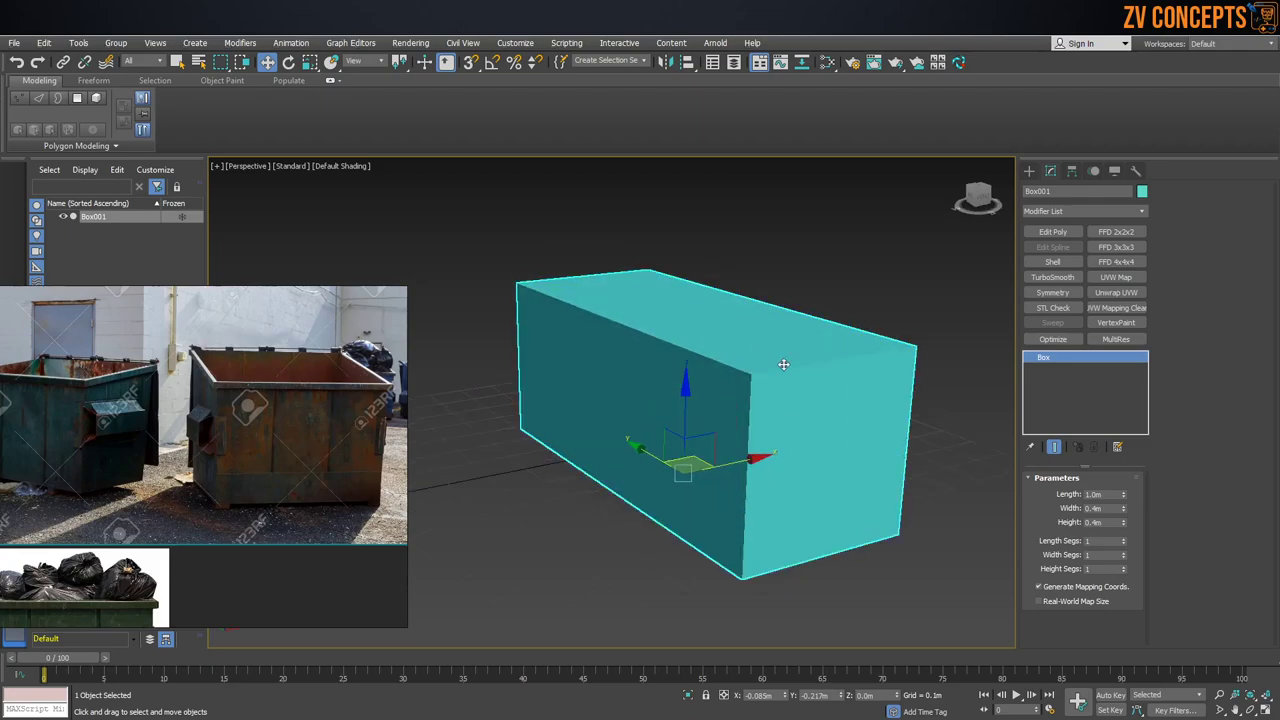
drag(1124, 522, 1124, 502)
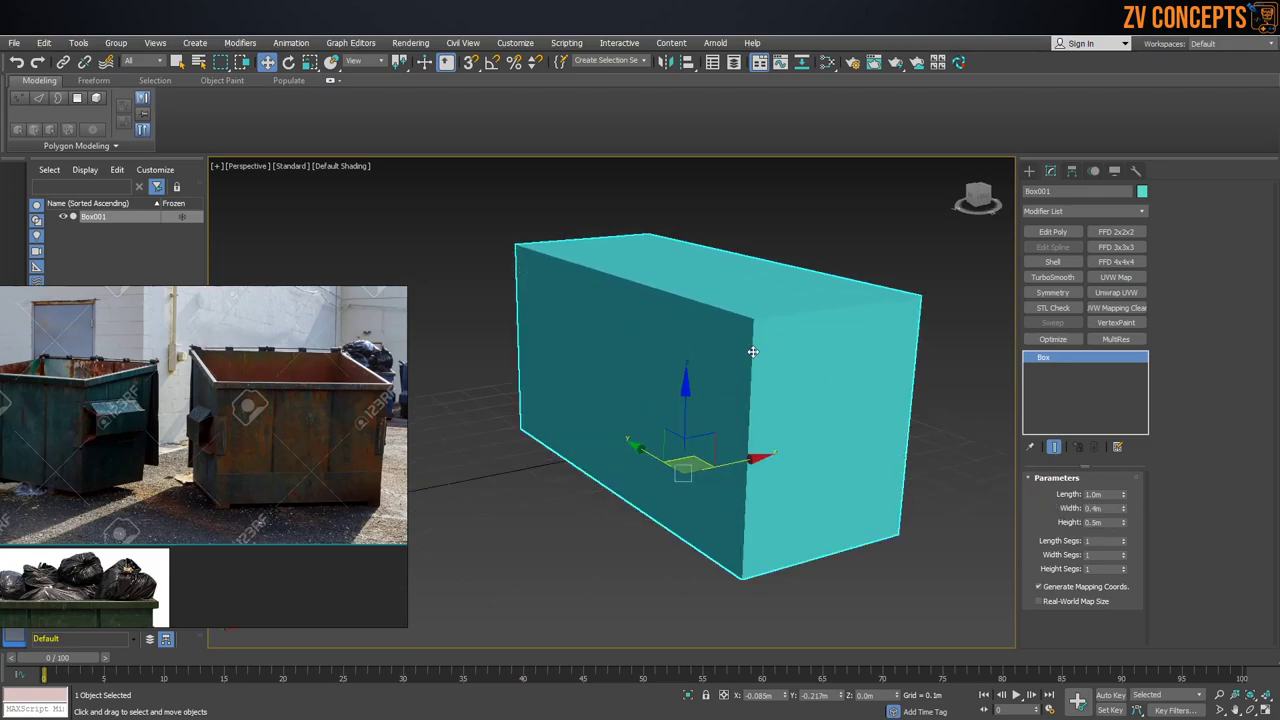
Step: Centre the box on the world origin by setting its X and Y position to 0
scroll(740, 347, down, 2)
scroll(740, 347, down, 3)
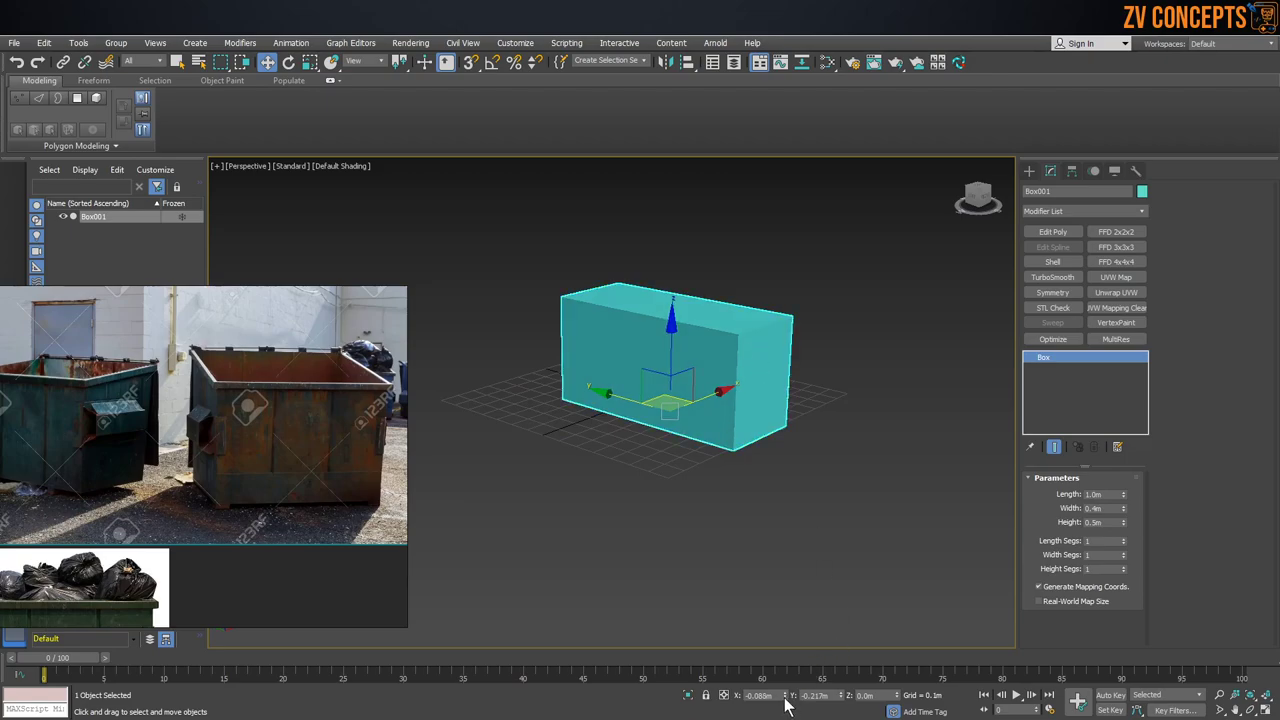
drag(786, 698, 797, 657)
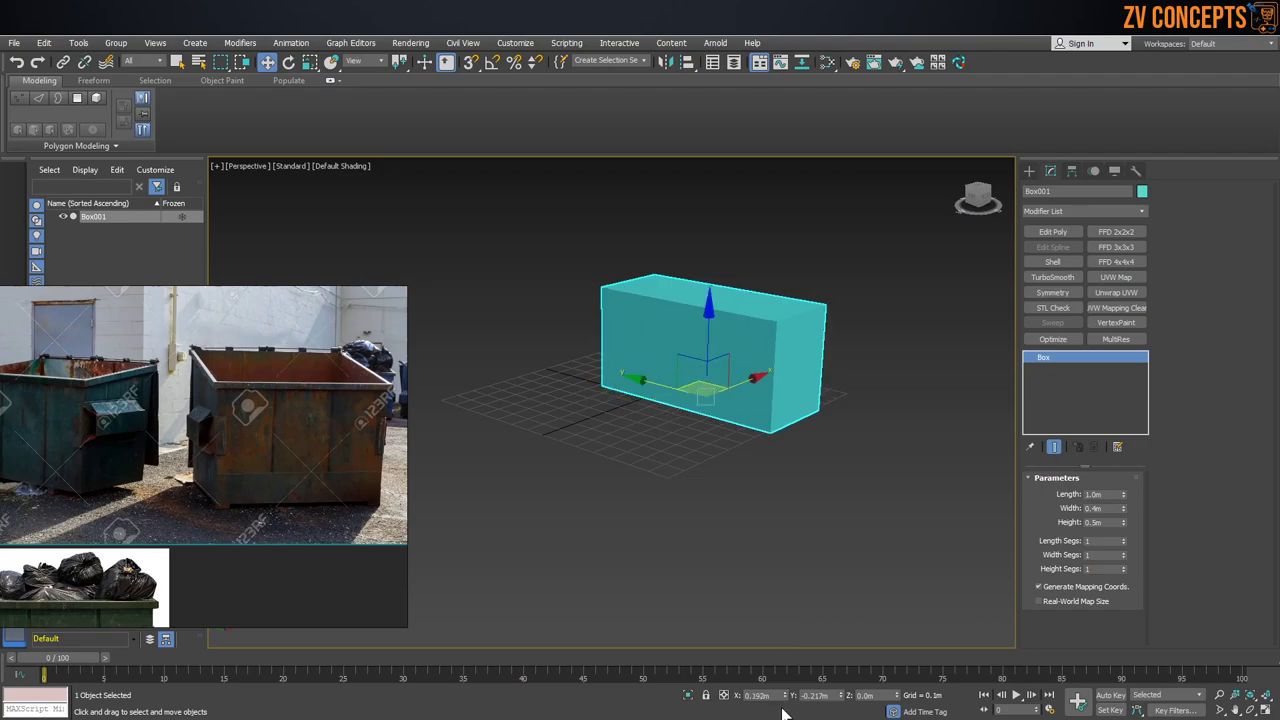
right_click(785, 698)
right_click(840, 700)
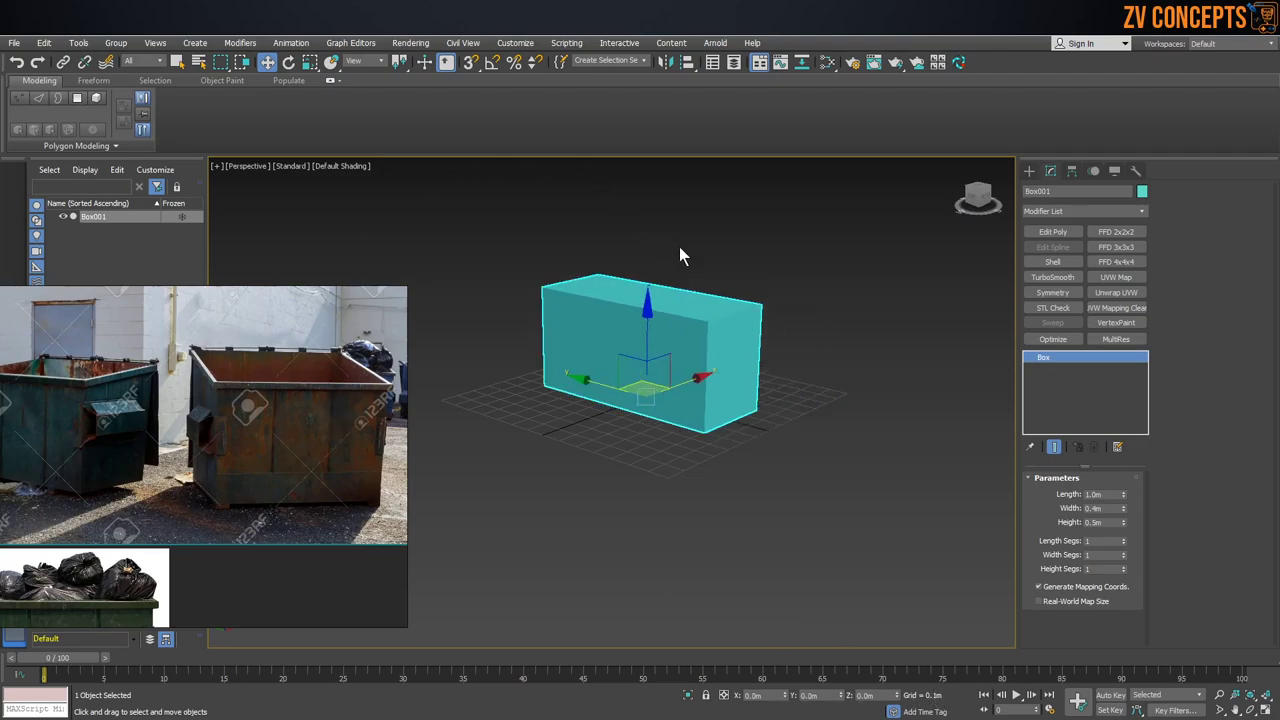
Step: Turn on edged-face display in the perspective viewport
scroll(630, 305, up, 5)
scroll(700, 315, down, 4)
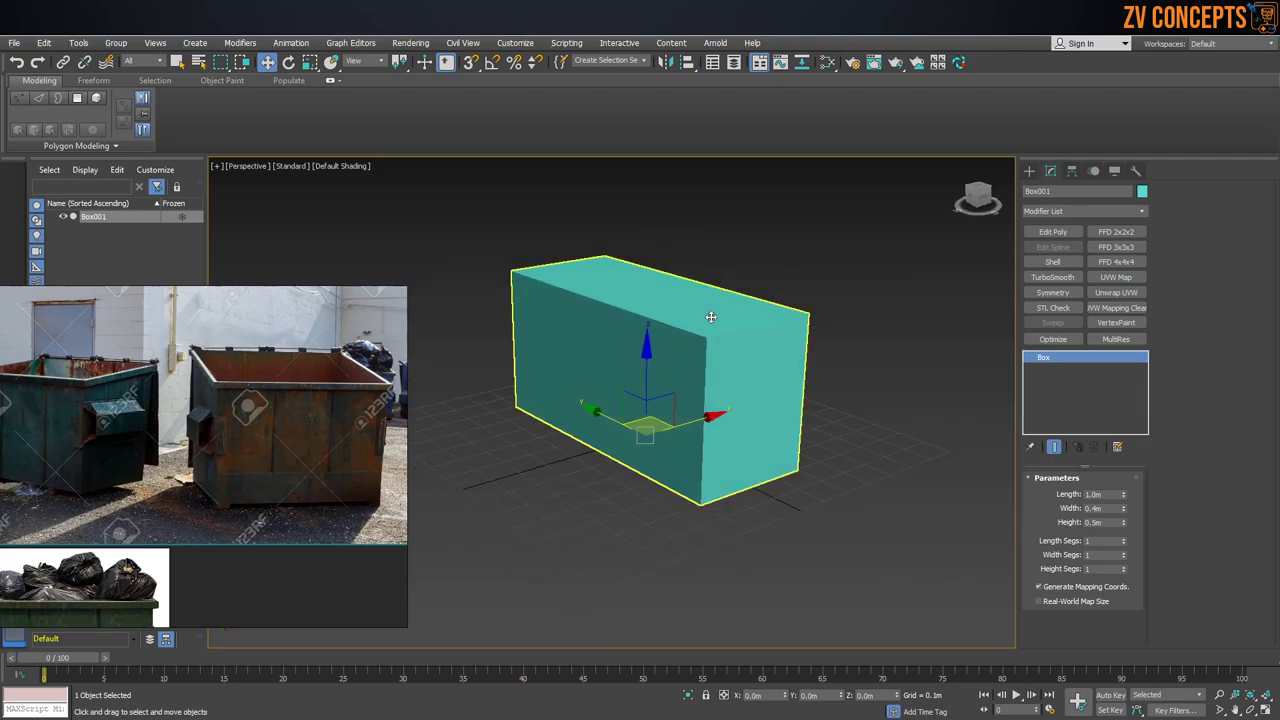
key(F4)
Step: Examine the box's proportions from several angles against the dumpster reference photo
mouse_move(711, 317)
alt+middle_down()
mouse_move(686, 306)
mouse_move(727, 317)
alt+middle_up()
scroll(634, 279, down, 3)
alt+middle_drag(621, 278, 622, 299)
scroll(581, 261, up, 3)
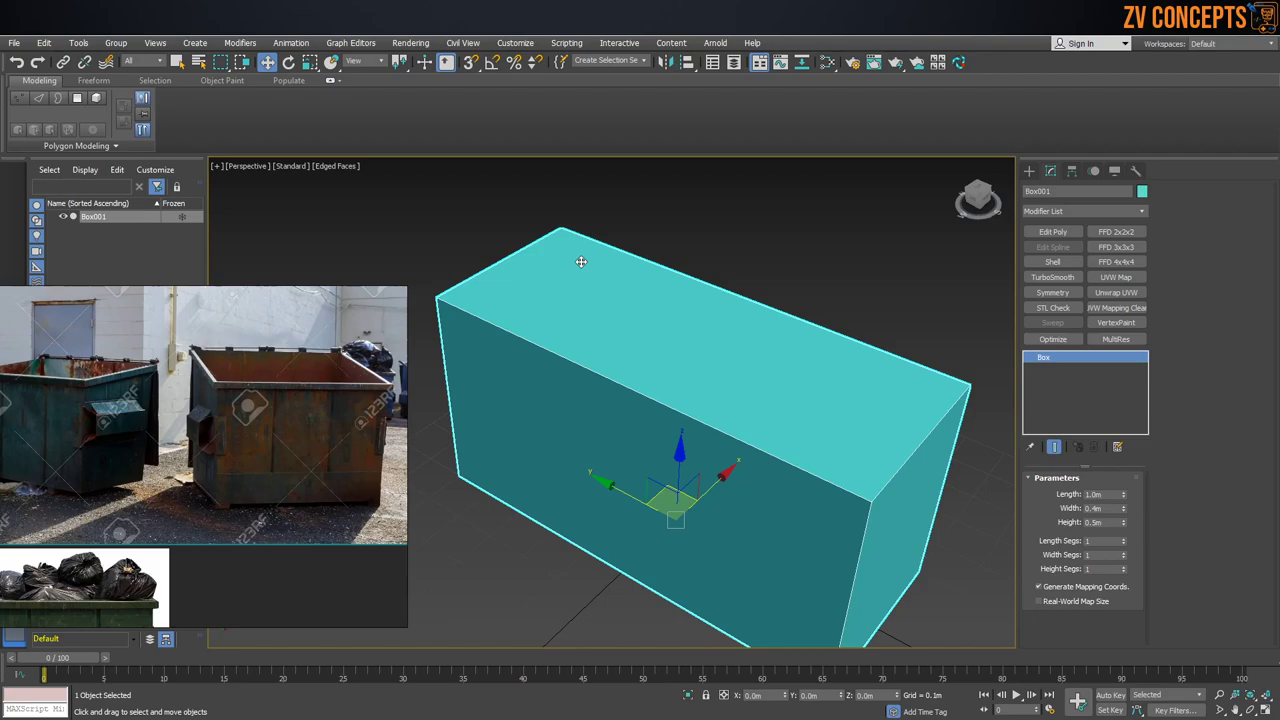
alt+middle_drag(586, 263, 606, 294)
scroll(606, 294, down, 3)
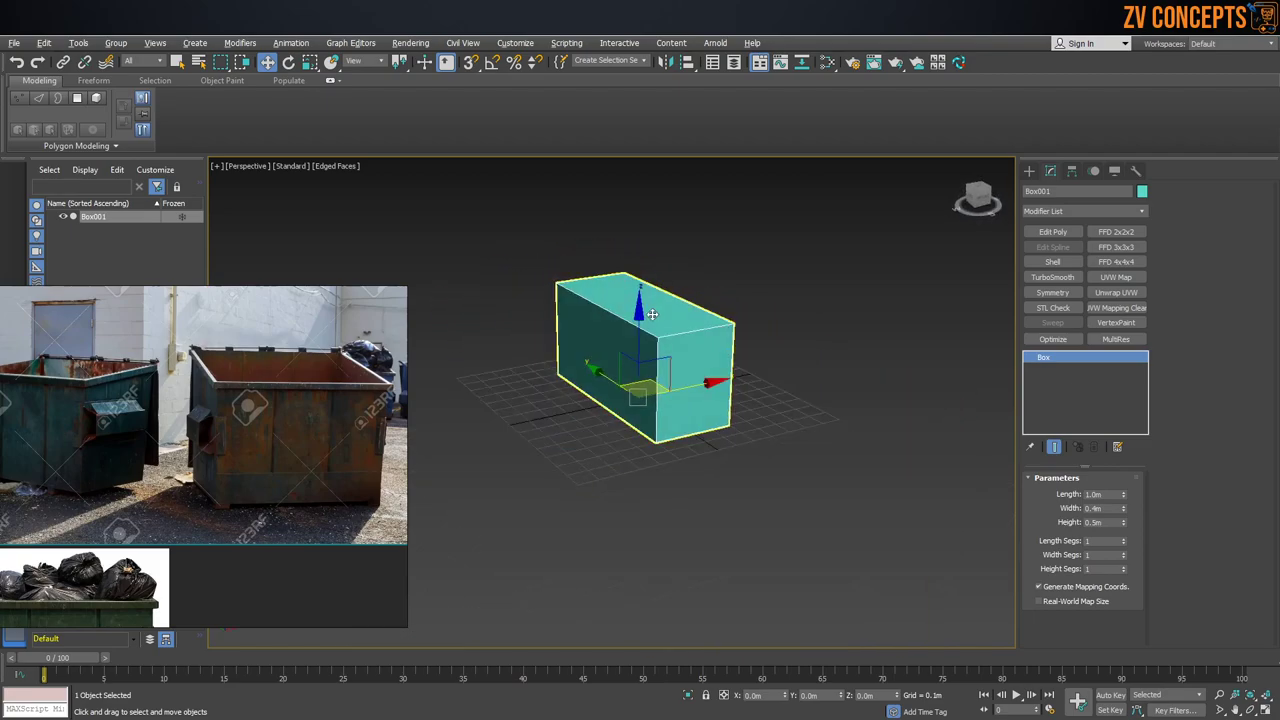
scroll(645, 295, up, 3)
scroll(645, 295, down, 5)
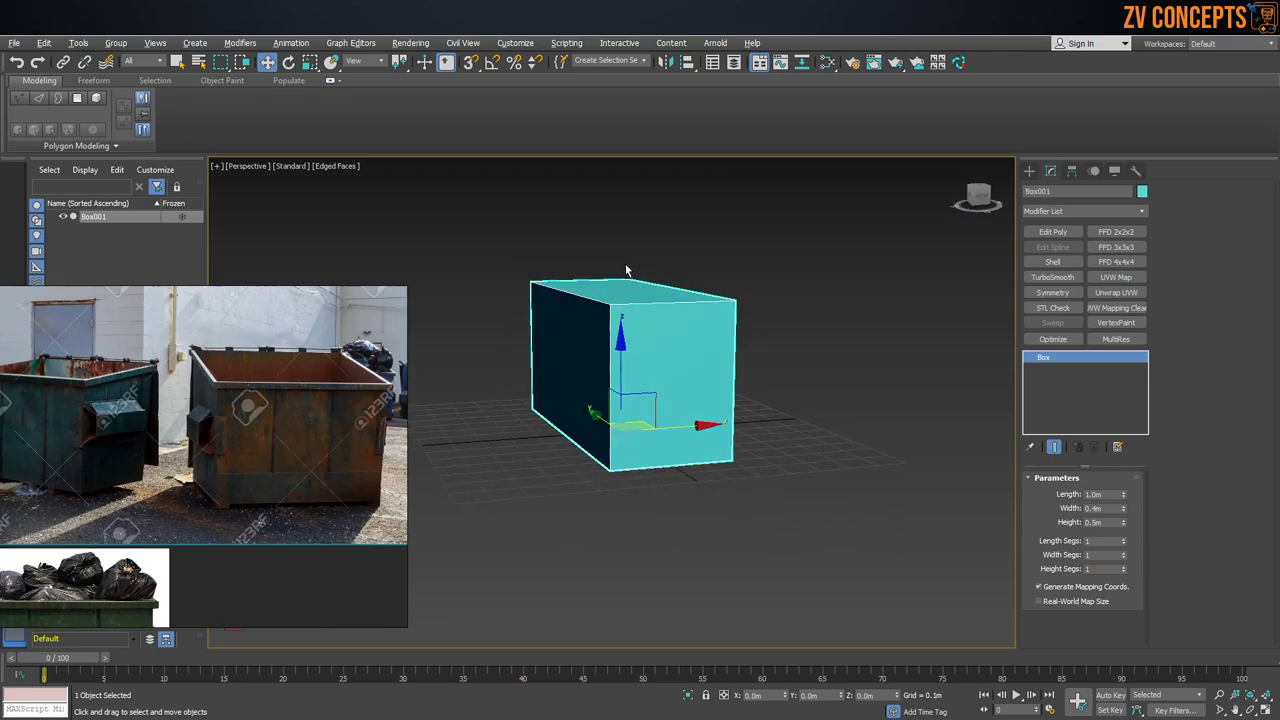
scroll(649, 280, up, 2)
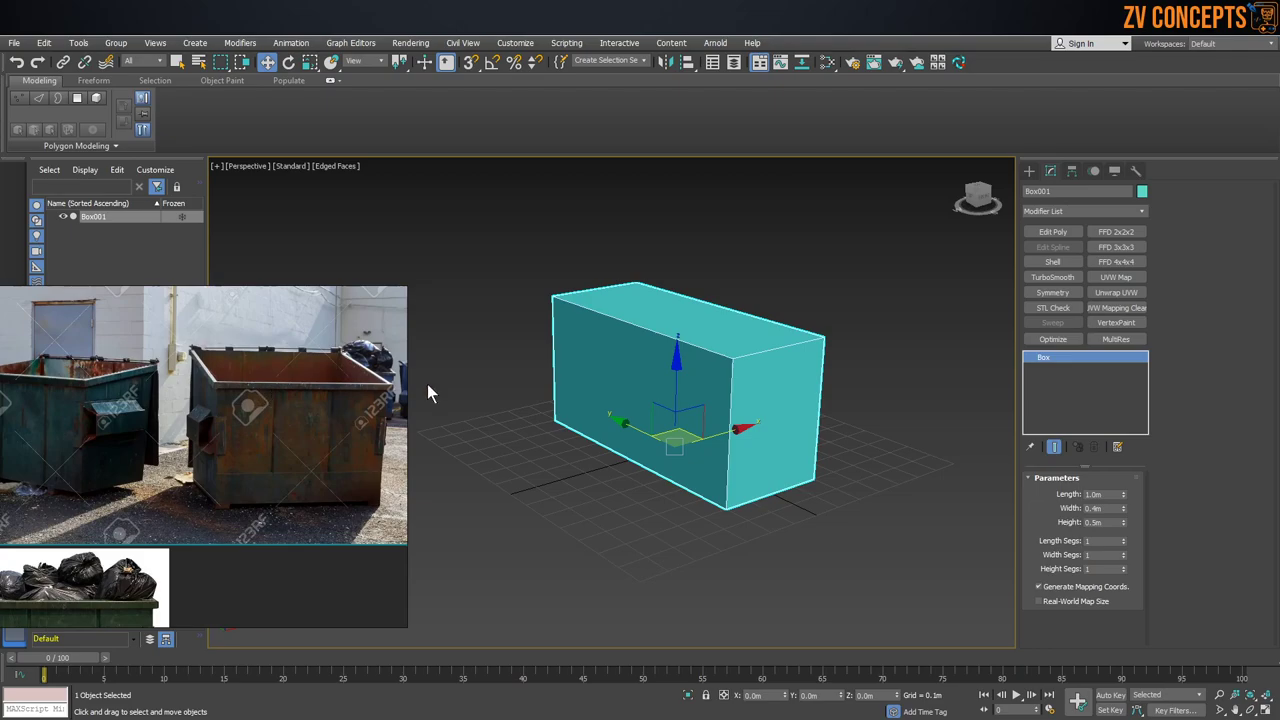
Step: Convert the box to an Editable Poly
right_click(757, 340)
mouse_move(800, 475)
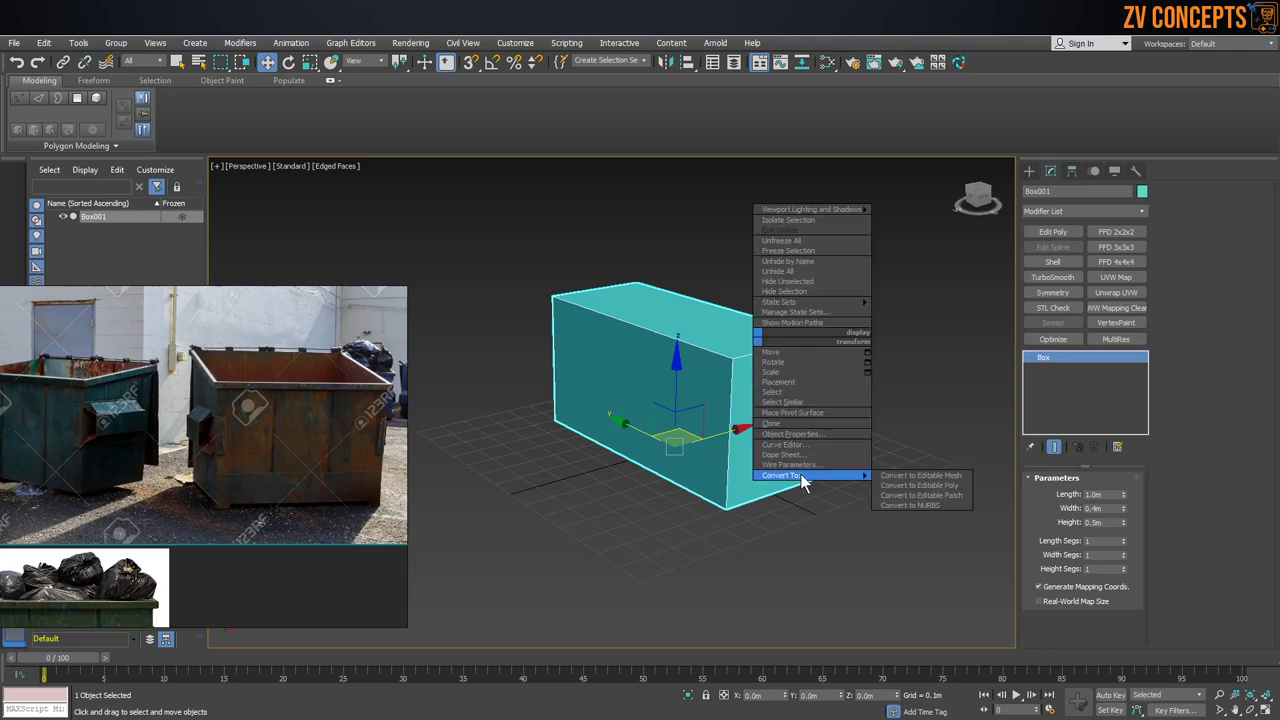
click(918, 485)
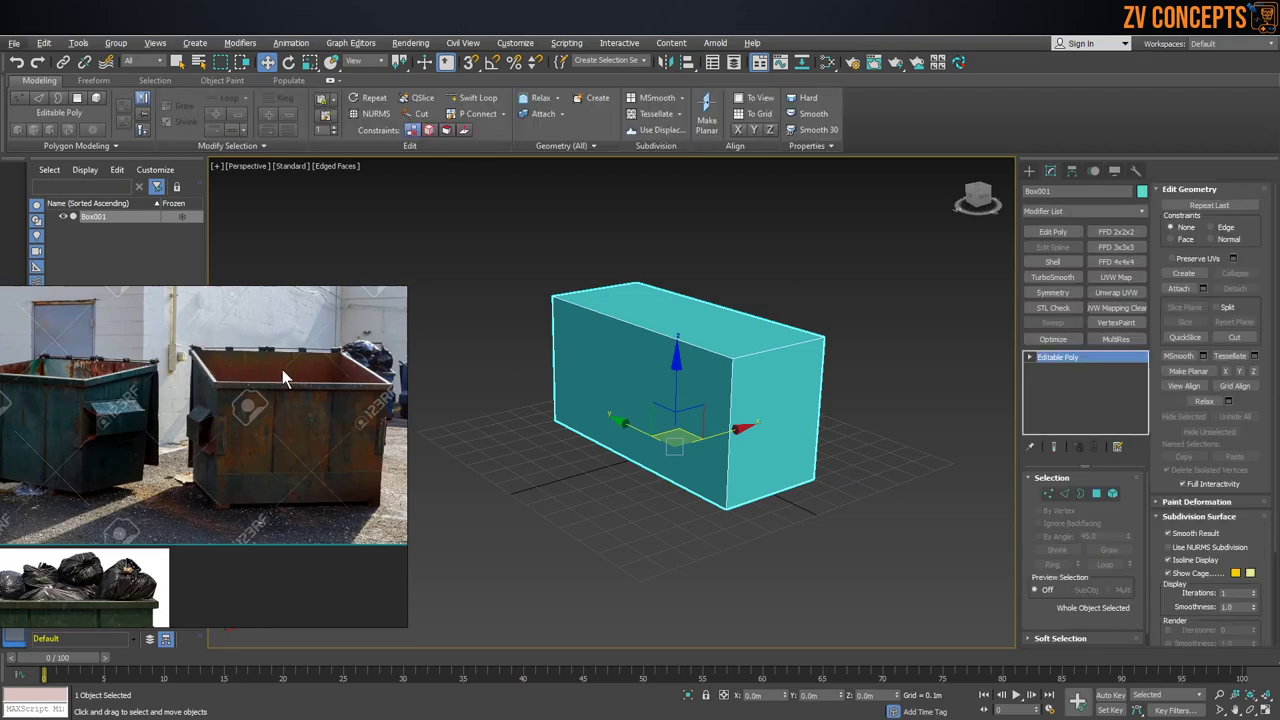
Step: Select the box's top polygon and try a 0.01 m inset on it
scroll(282, 369, up, 5)
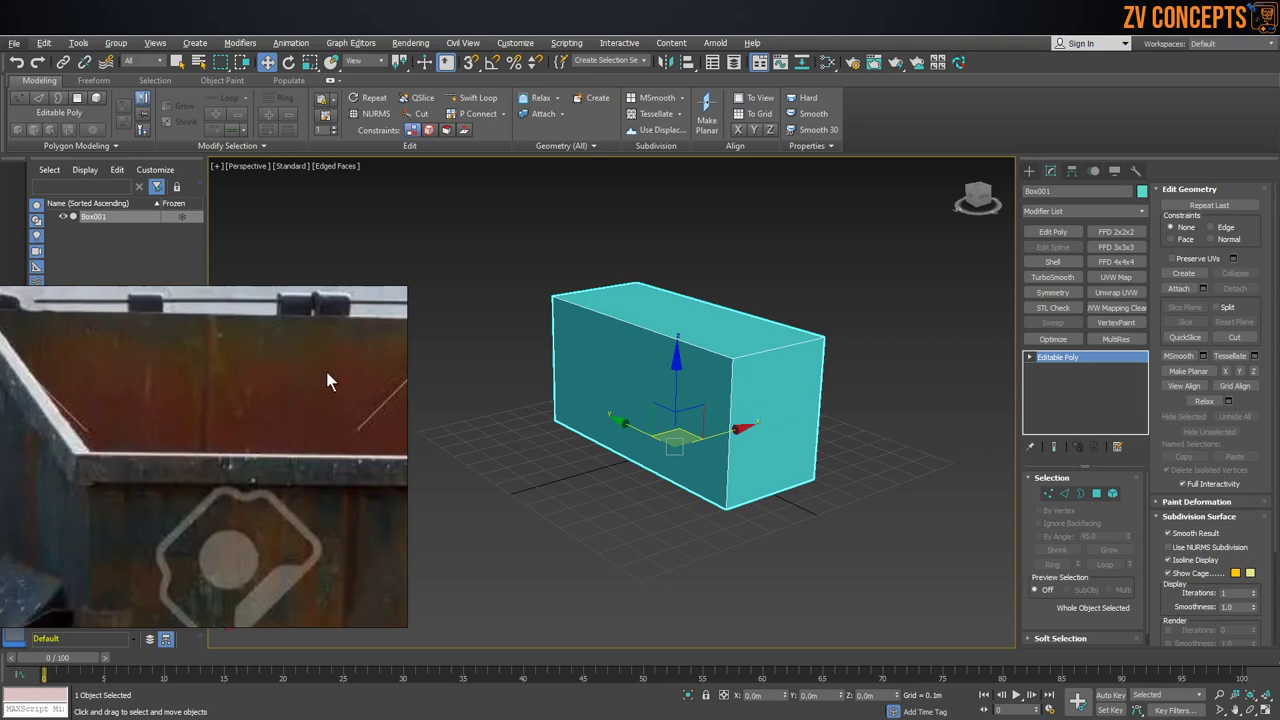
alt+middle_drag(700, 372, 739, 396)
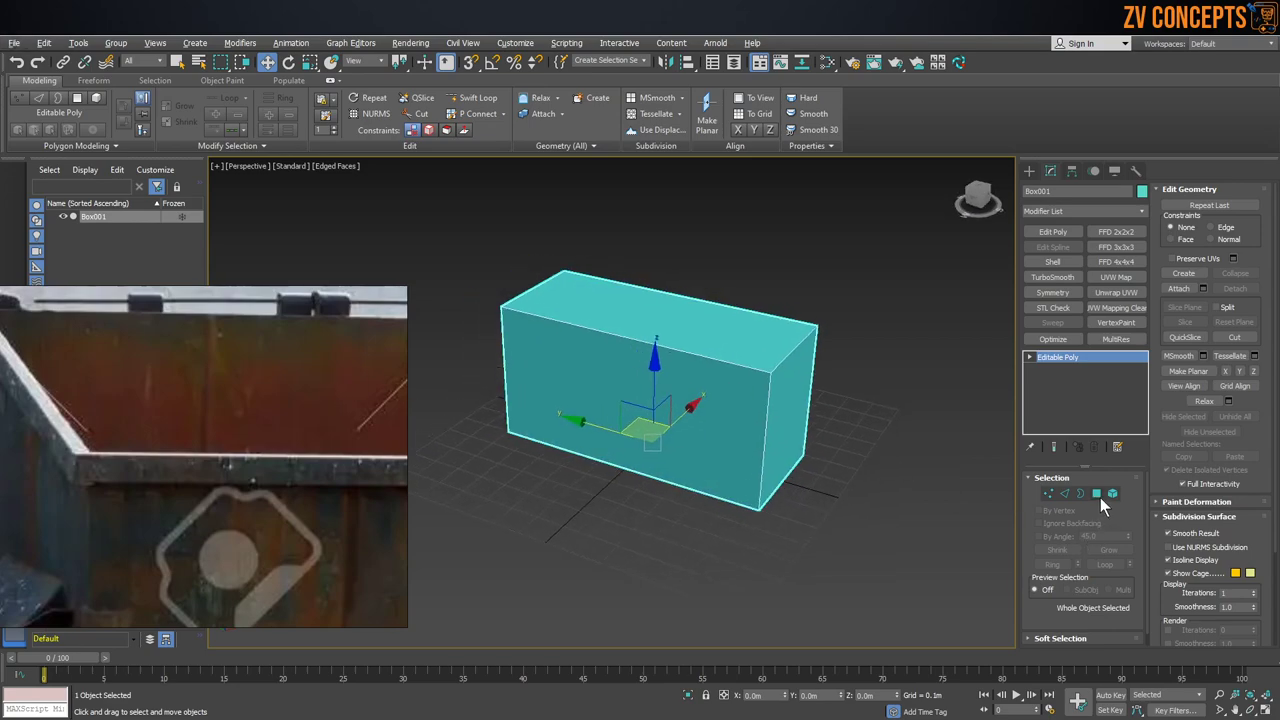
click(1098, 493)
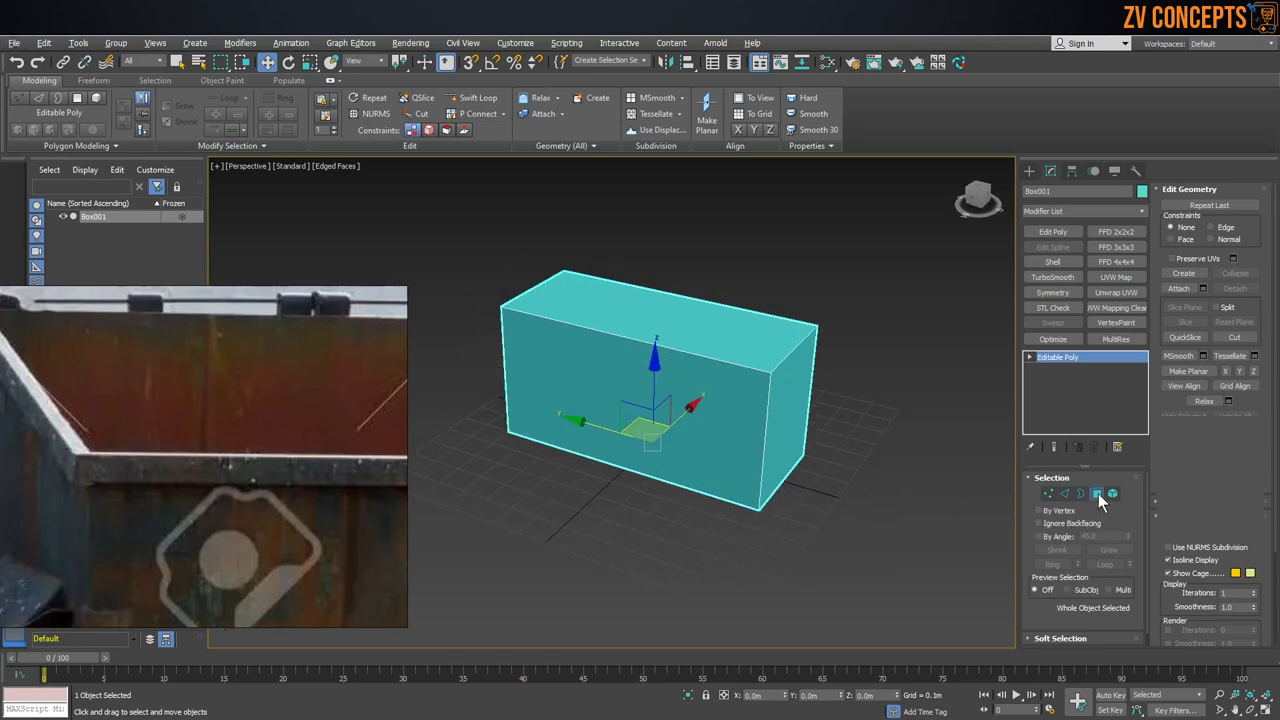
click(716, 346)
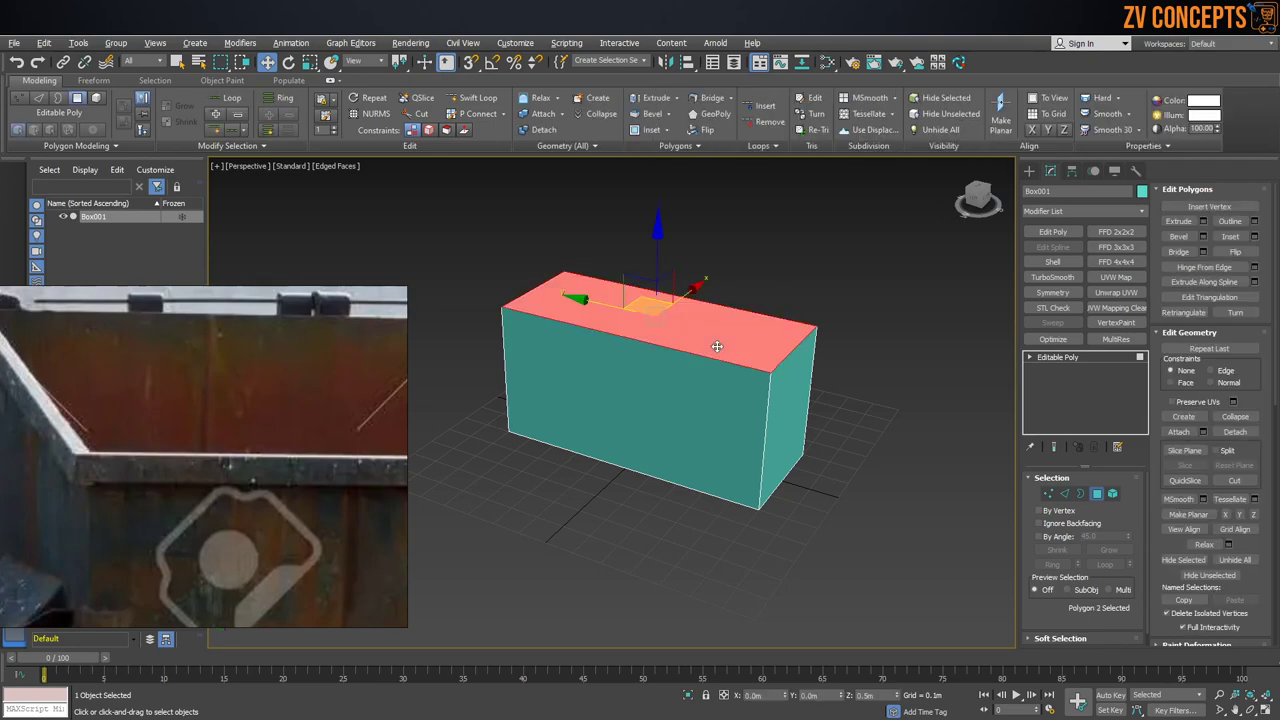
scroll(842, 343, up, 3)
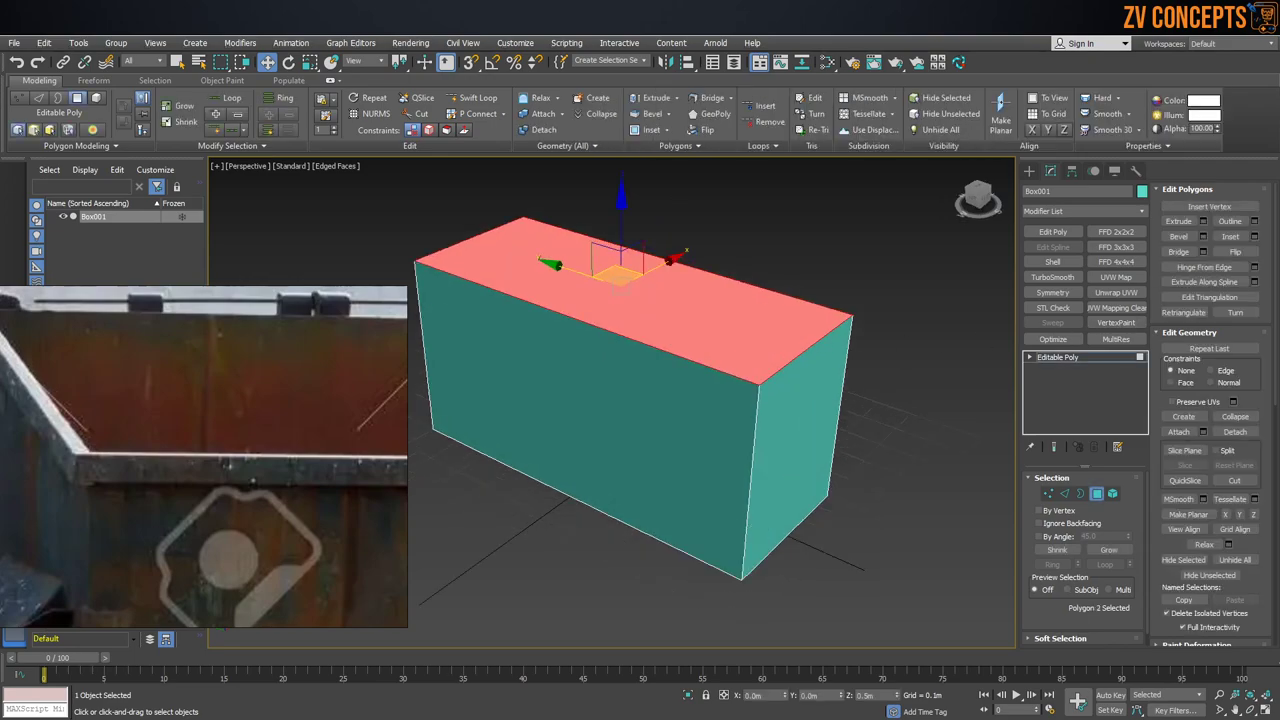
click(1255, 236)
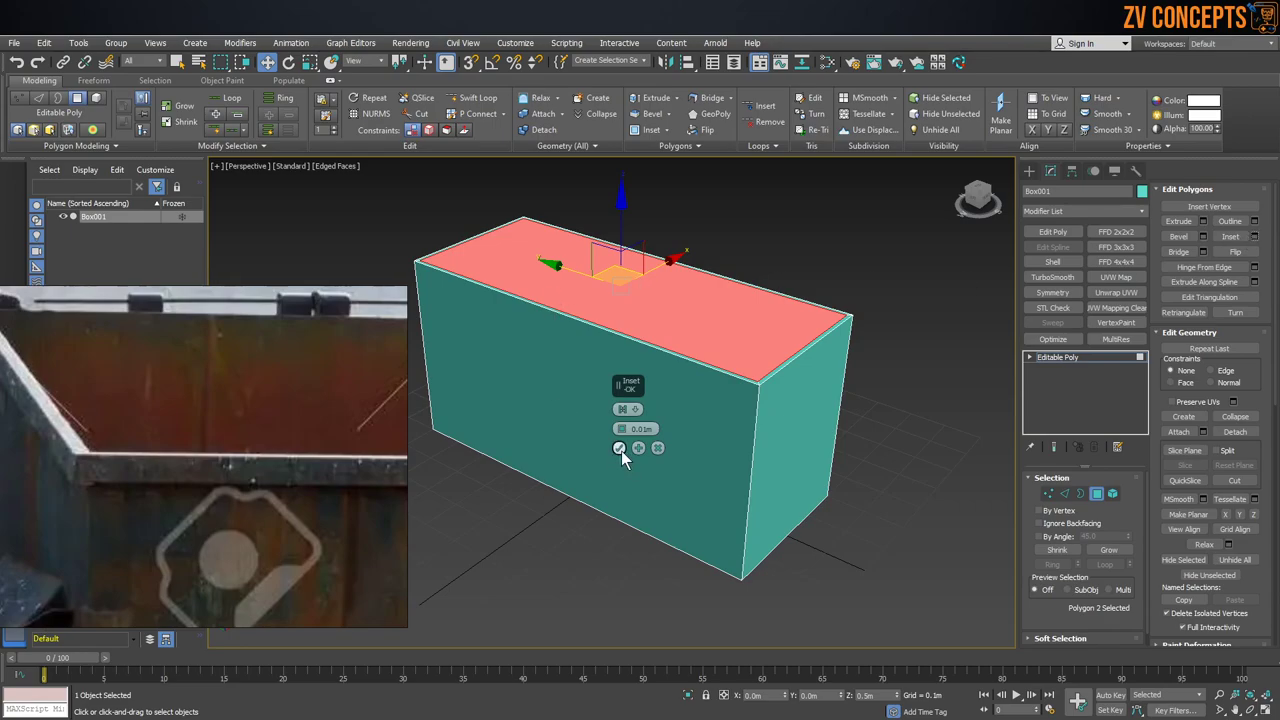
click(657, 448)
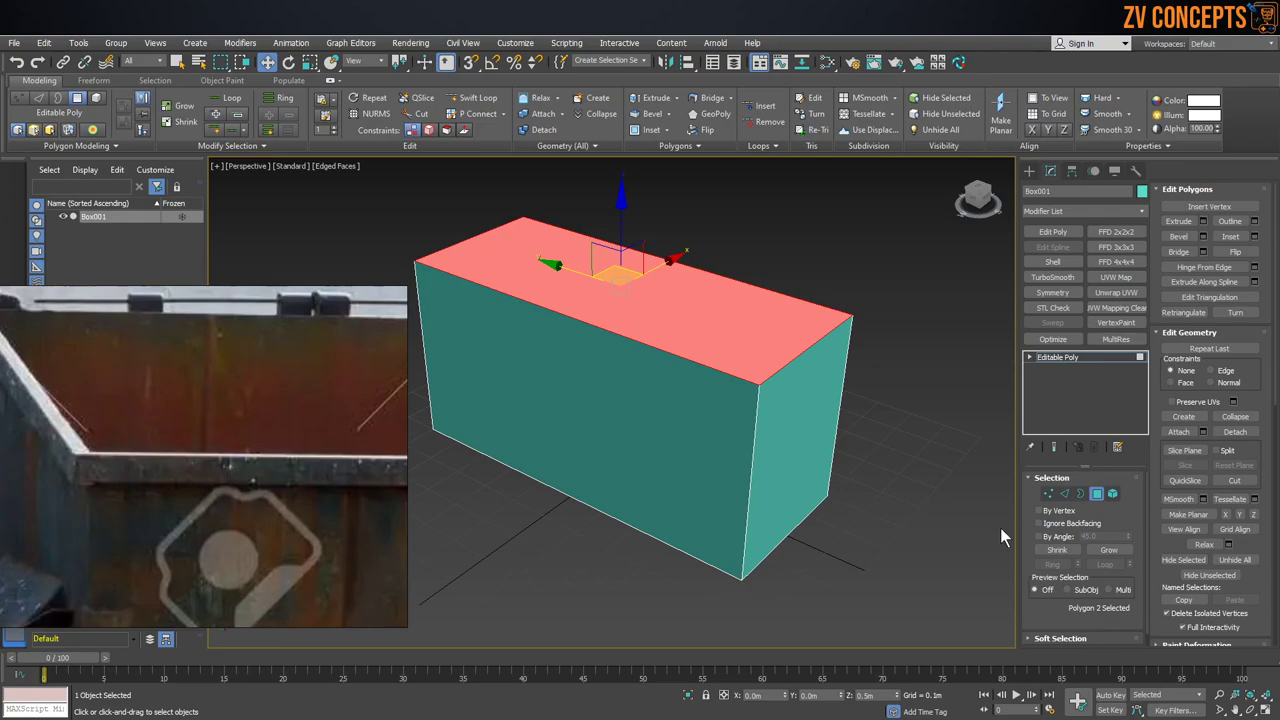
Step: Lower the long front edge of the box's top to a height of about 0.34 m, sloping the top face
click(1064, 493)
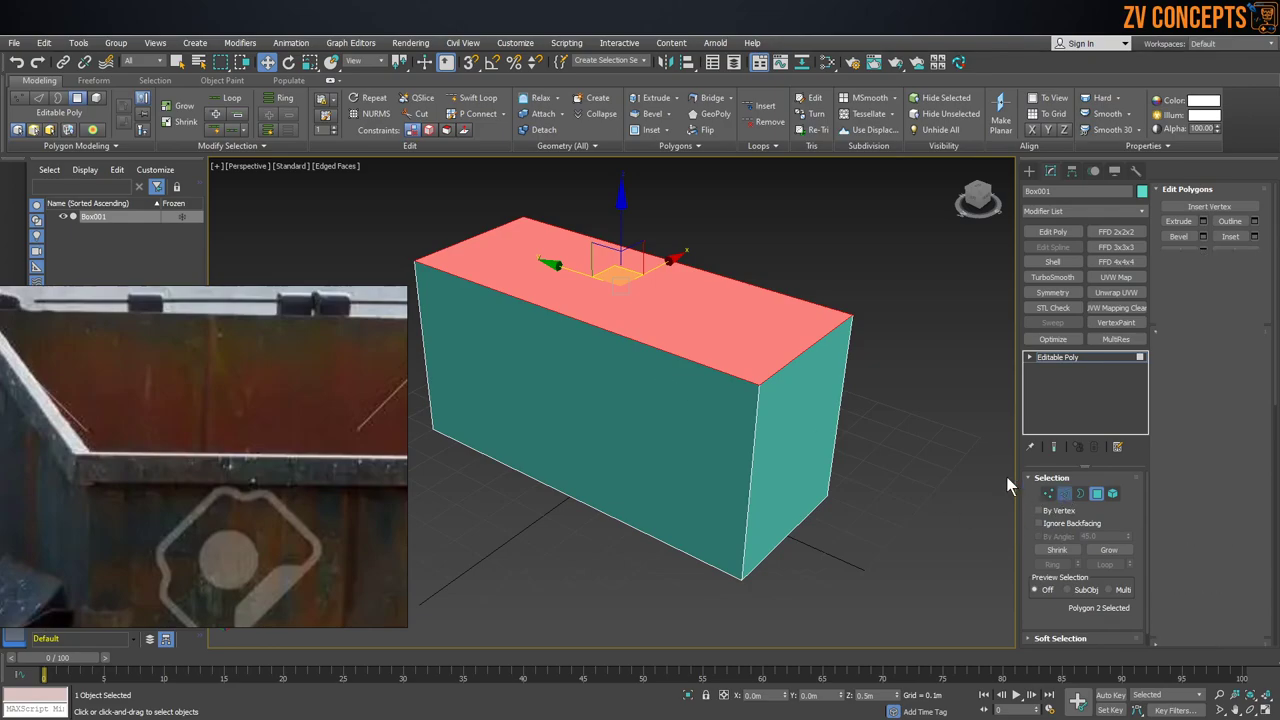
click(625, 337)
scroll(625, 337, down, 3)
alt+middle_drag(625, 337, 590, 308)
drag(595, 257, 599, 303)
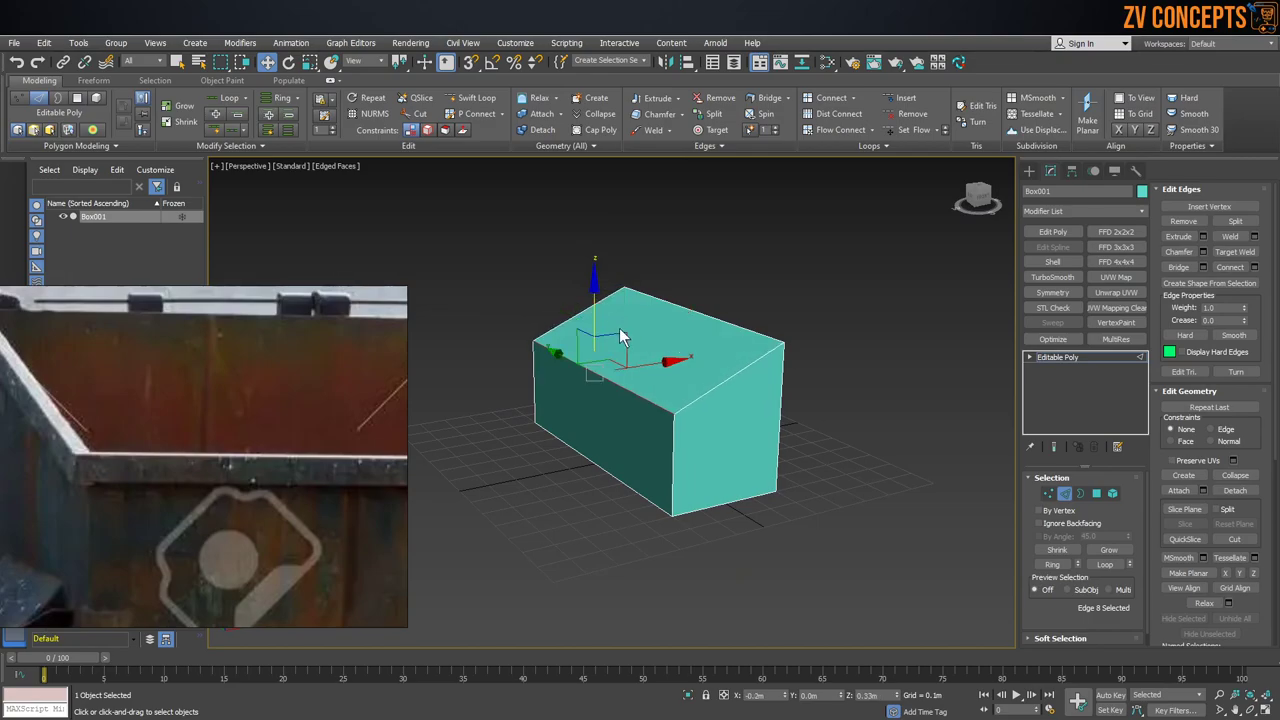
drag(593, 309, 593, 305)
alt+middle_drag(650, 352, 682, 345)
scroll(630, 352, up, 2)
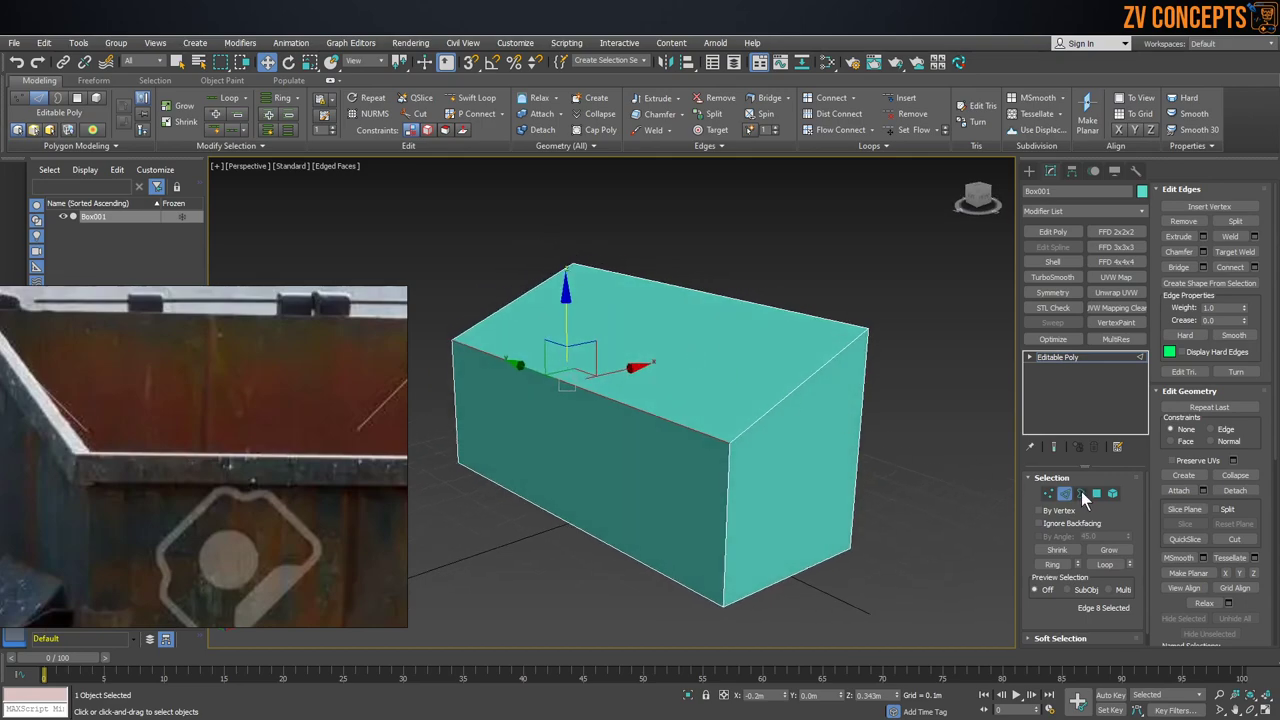
Step: Inset the sloped top polygon by 0.005 m
click(1098, 494)
key(4)
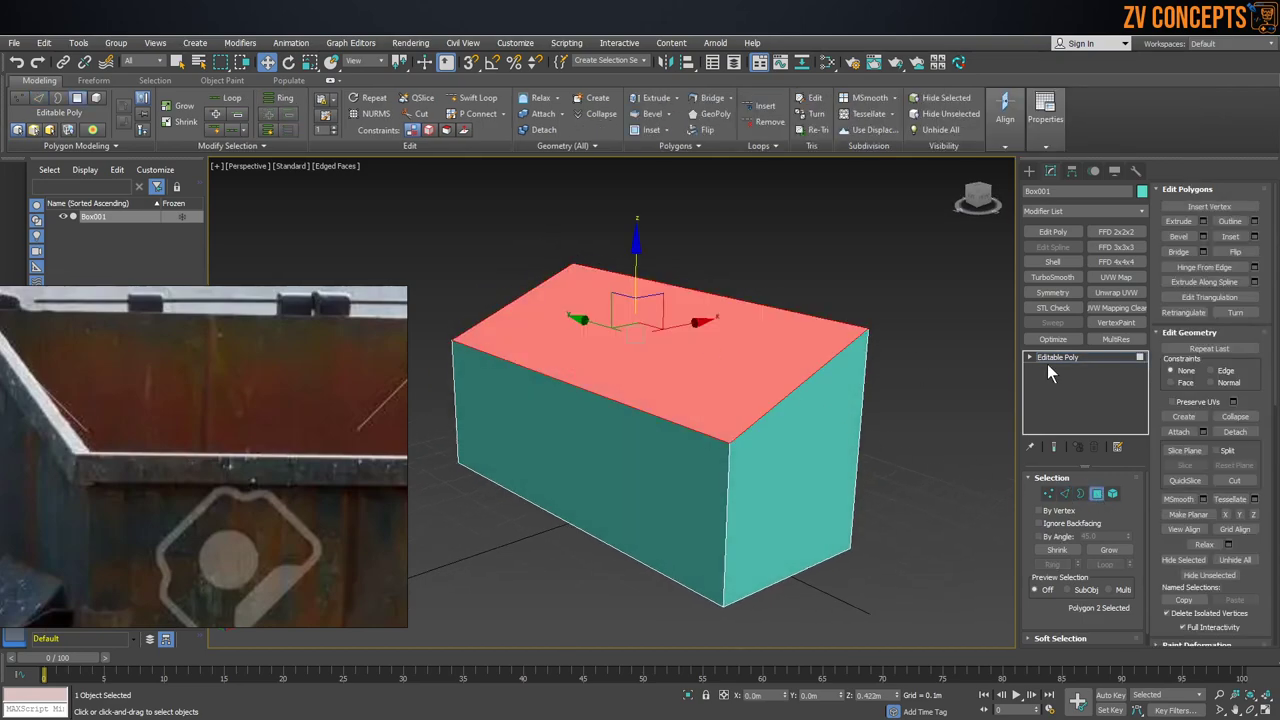
click(1259, 246)
scroll(479, 334, up, 4)
scroll(479, 334, up, 3)
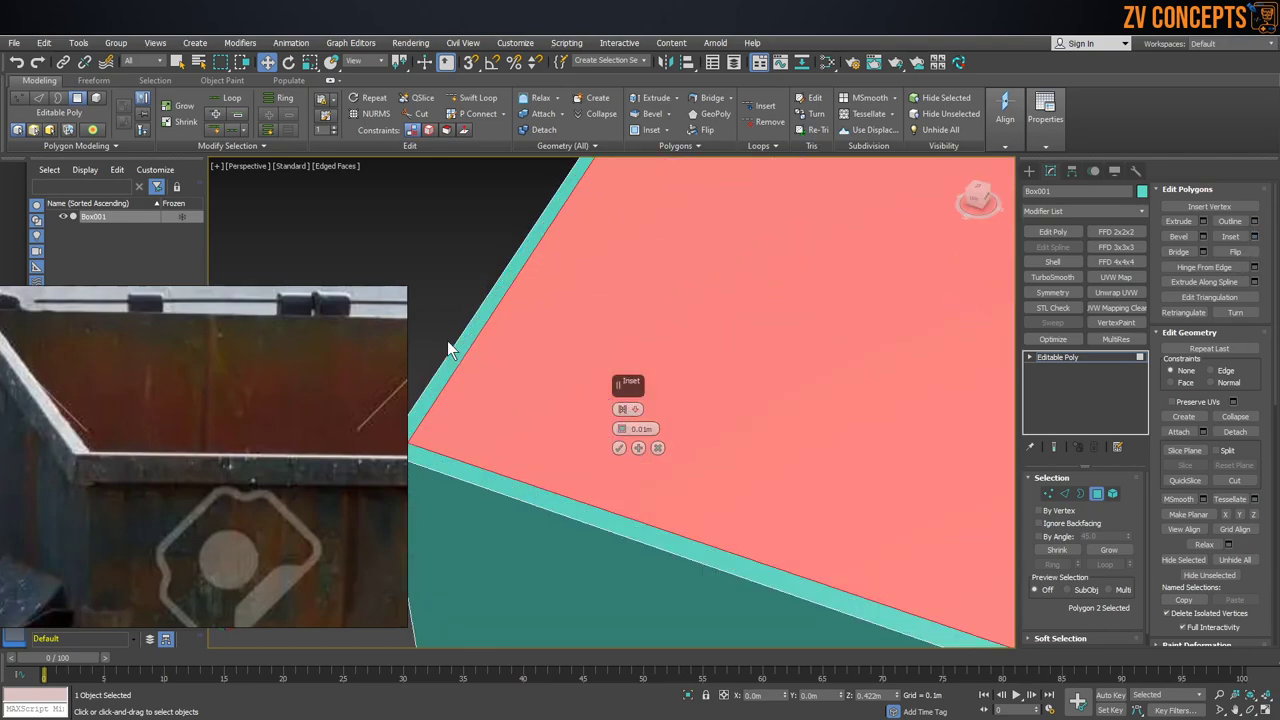
drag(624, 430, 624, 418)
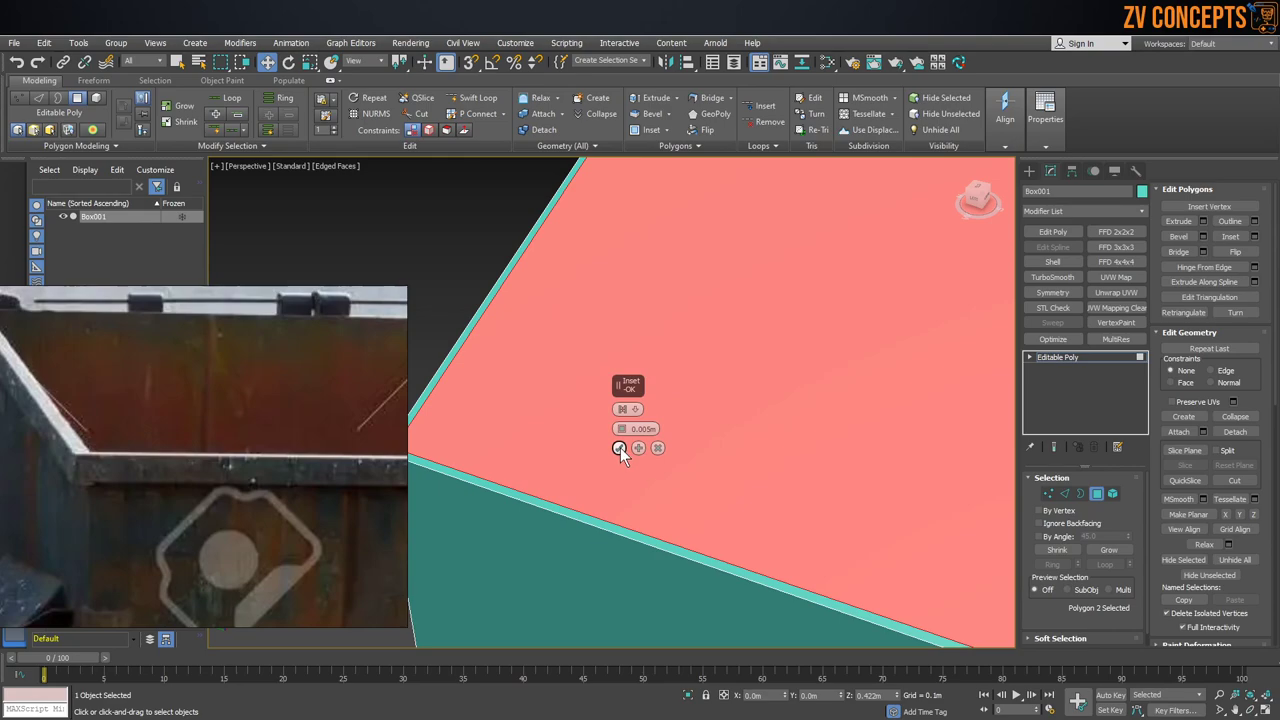
click(620, 448)
Step: Try extruding the sloped top polygon by about 0.178 m
scroll(607, 341, down, 4)
alt+middle_drag(607, 341, 693, 307)
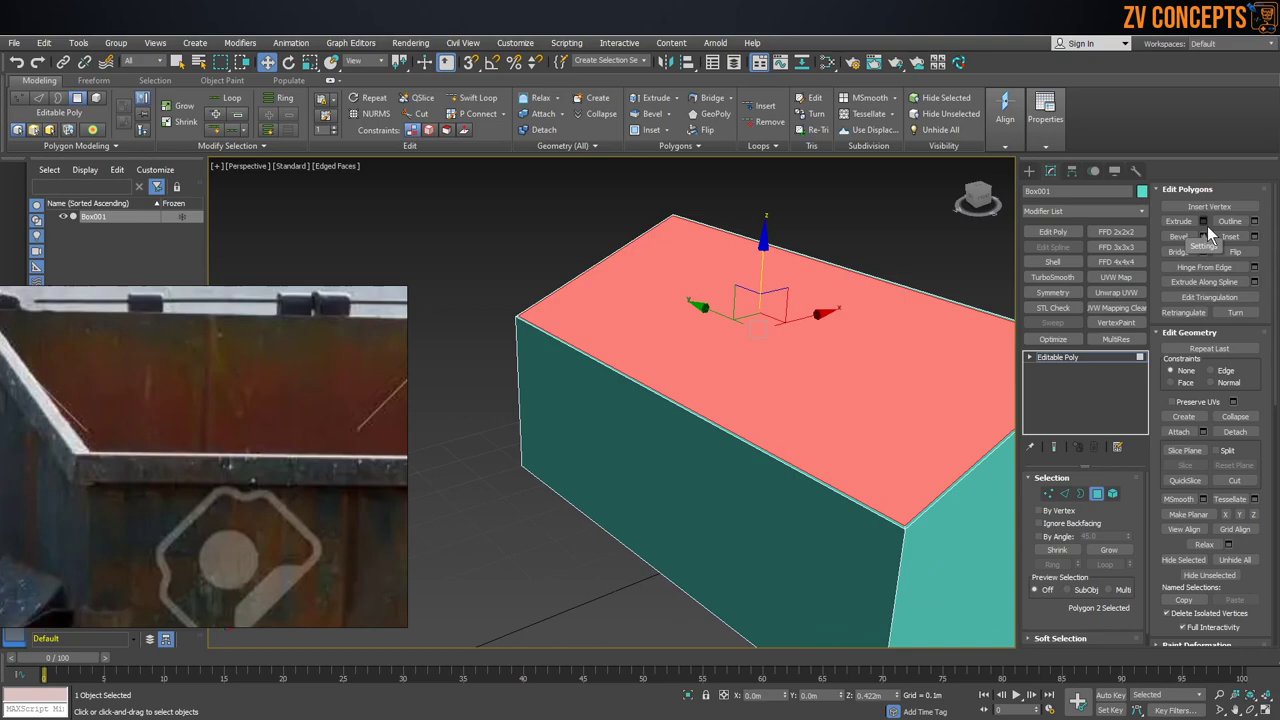
click(1206, 225)
scroll(687, 274, down, 4)
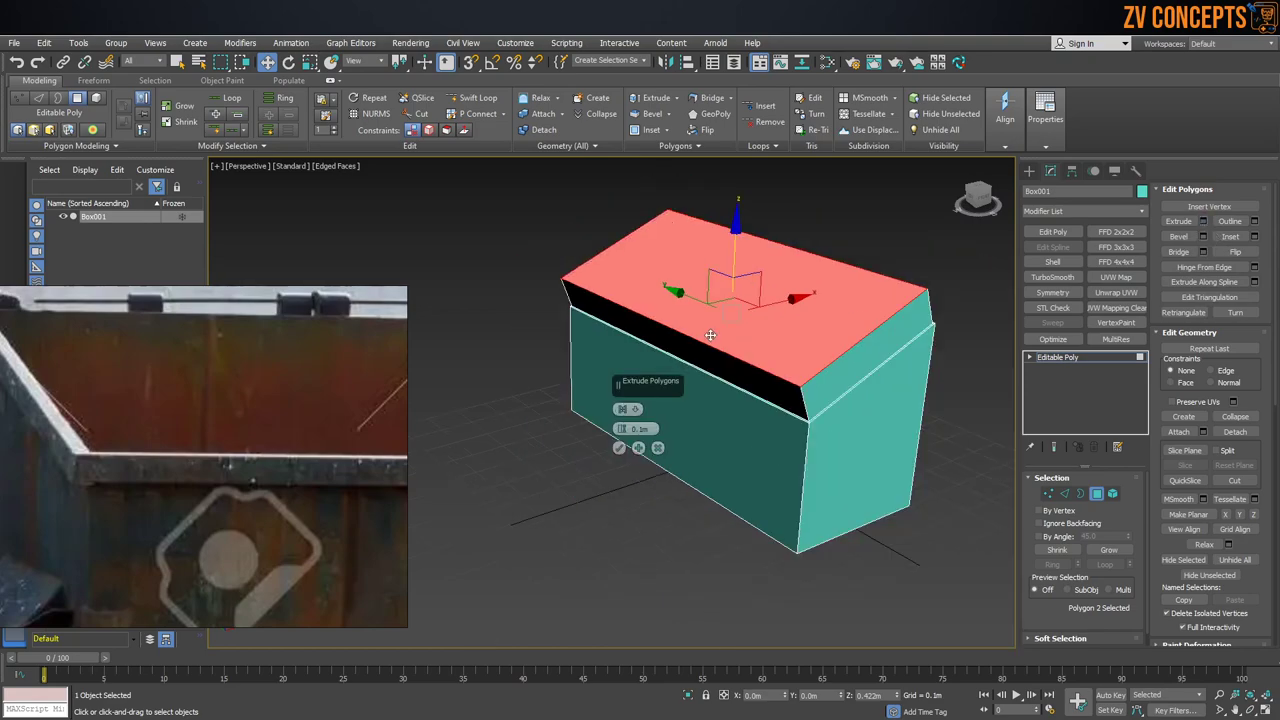
alt+middle_drag(704, 335, 743, 286)
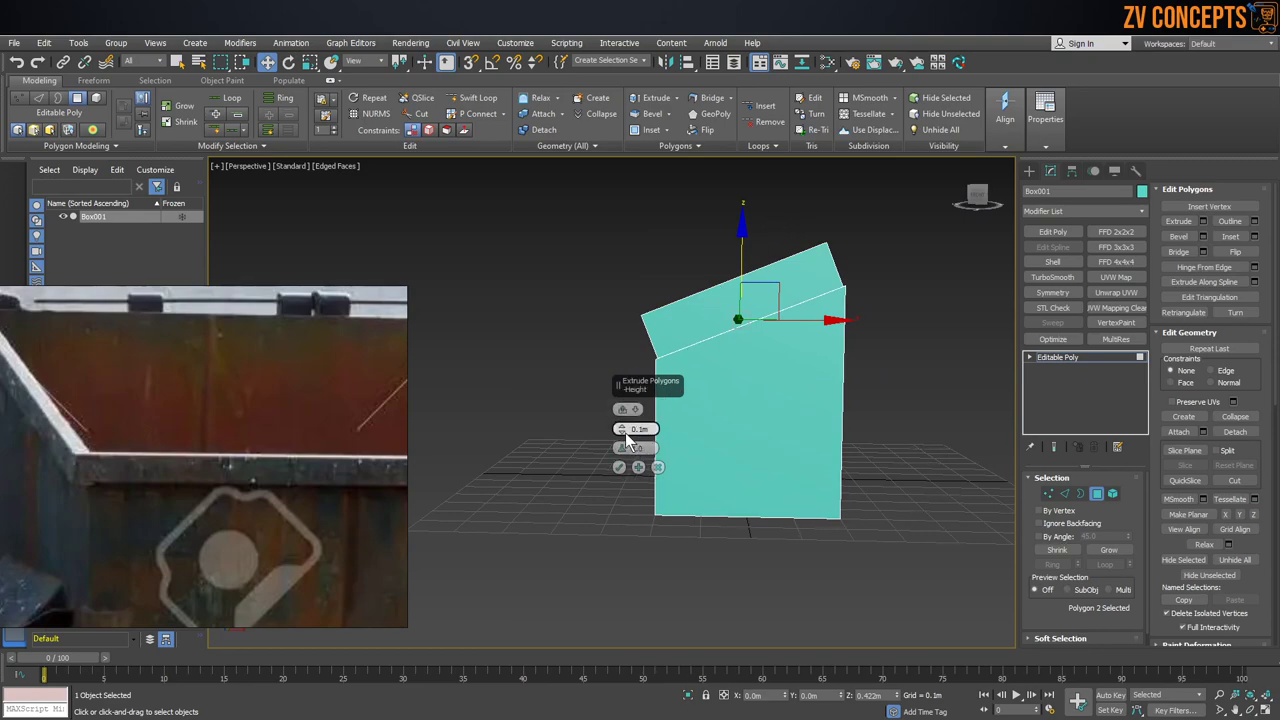
drag(627, 441, 668, 402)
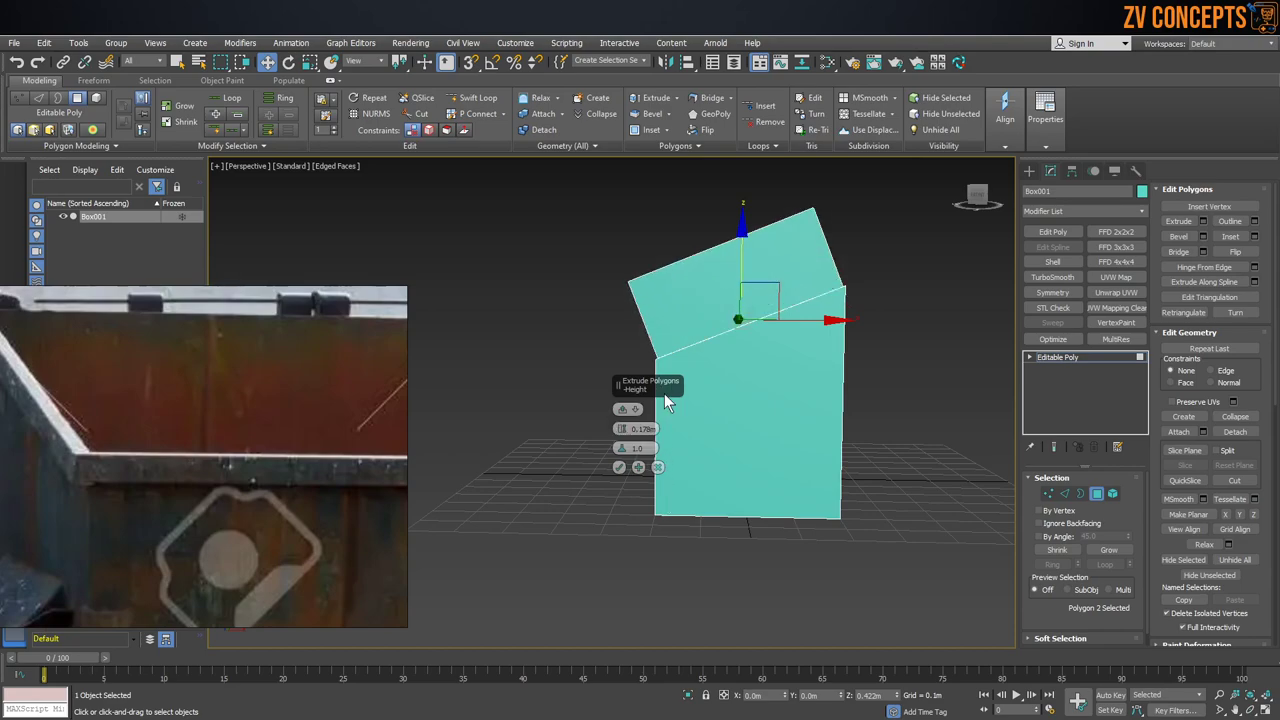
click(662, 467)
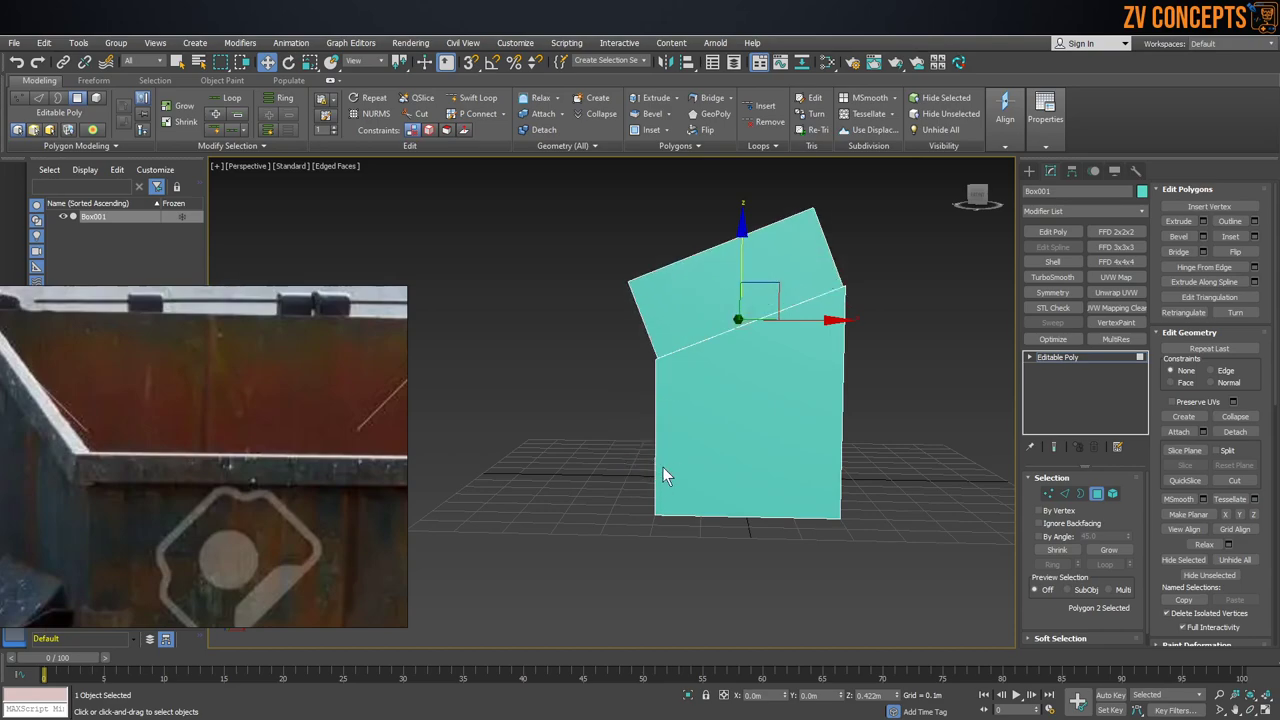
alt+middle_drag(663, 477, 780, 335)
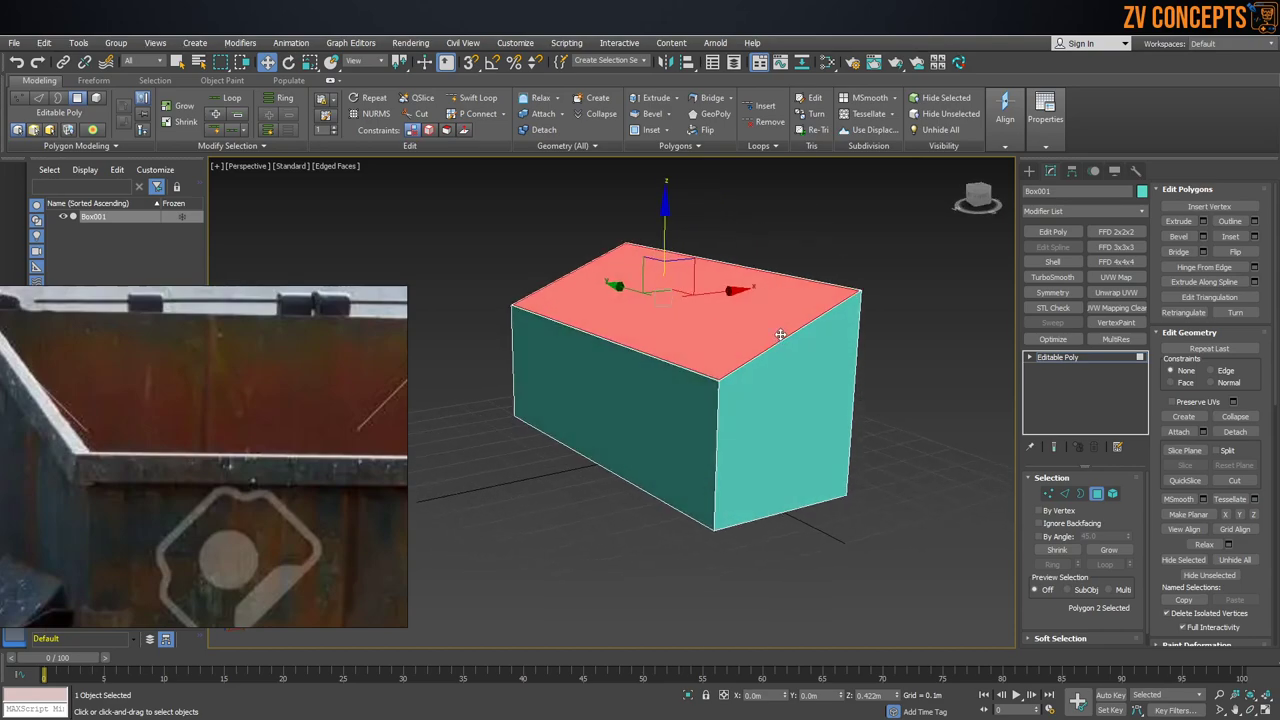
Step: Apply a bevel with zero height to the sloped top polygon
click(1204, 237)
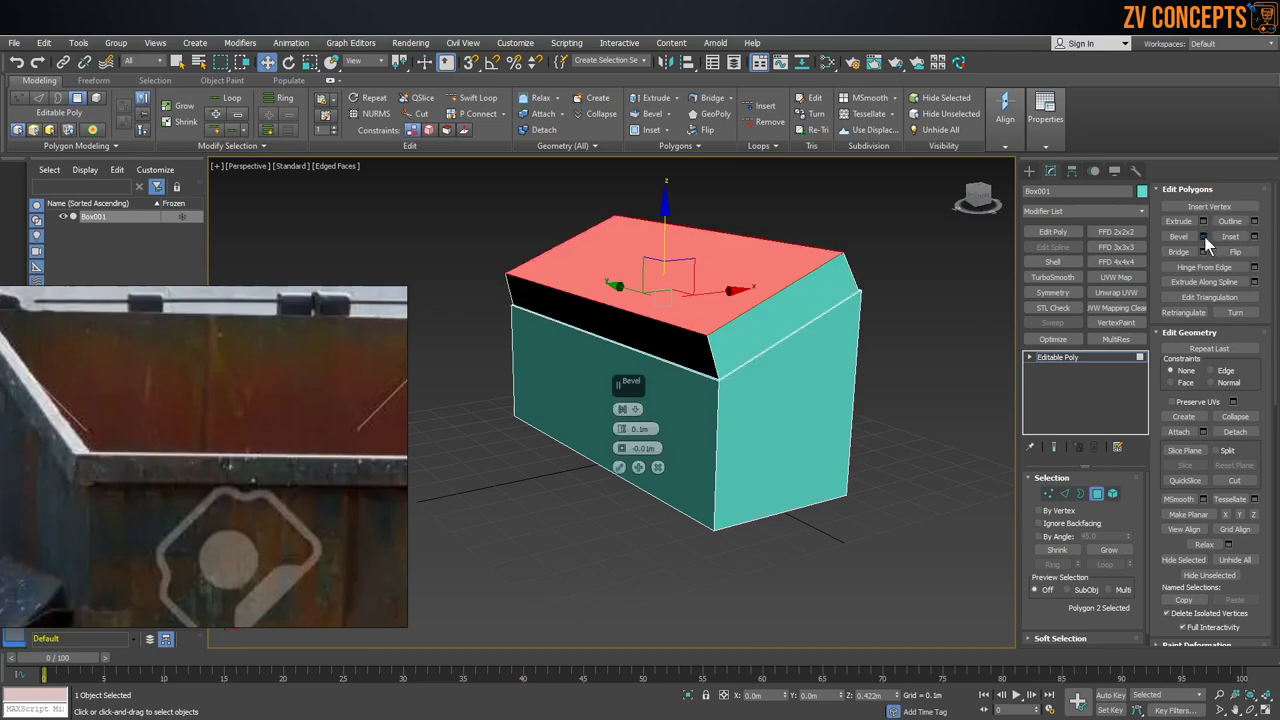
right_click(625, 430)
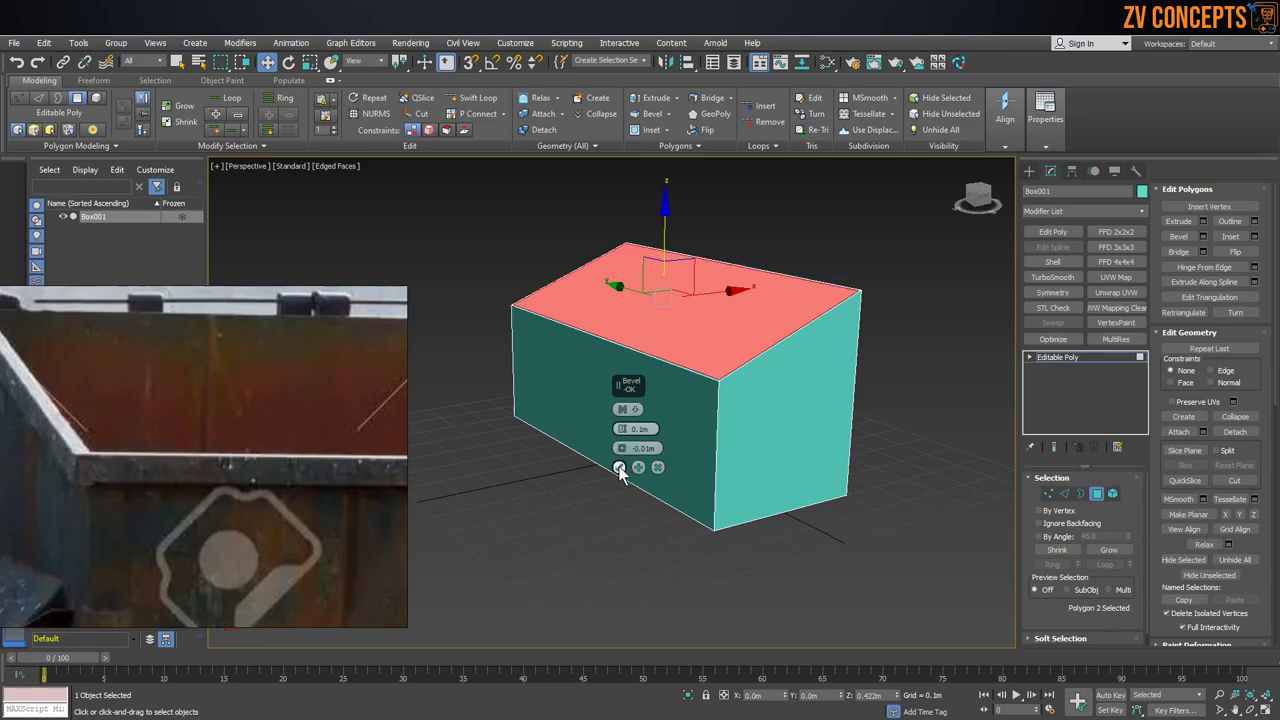
click(620, 469)
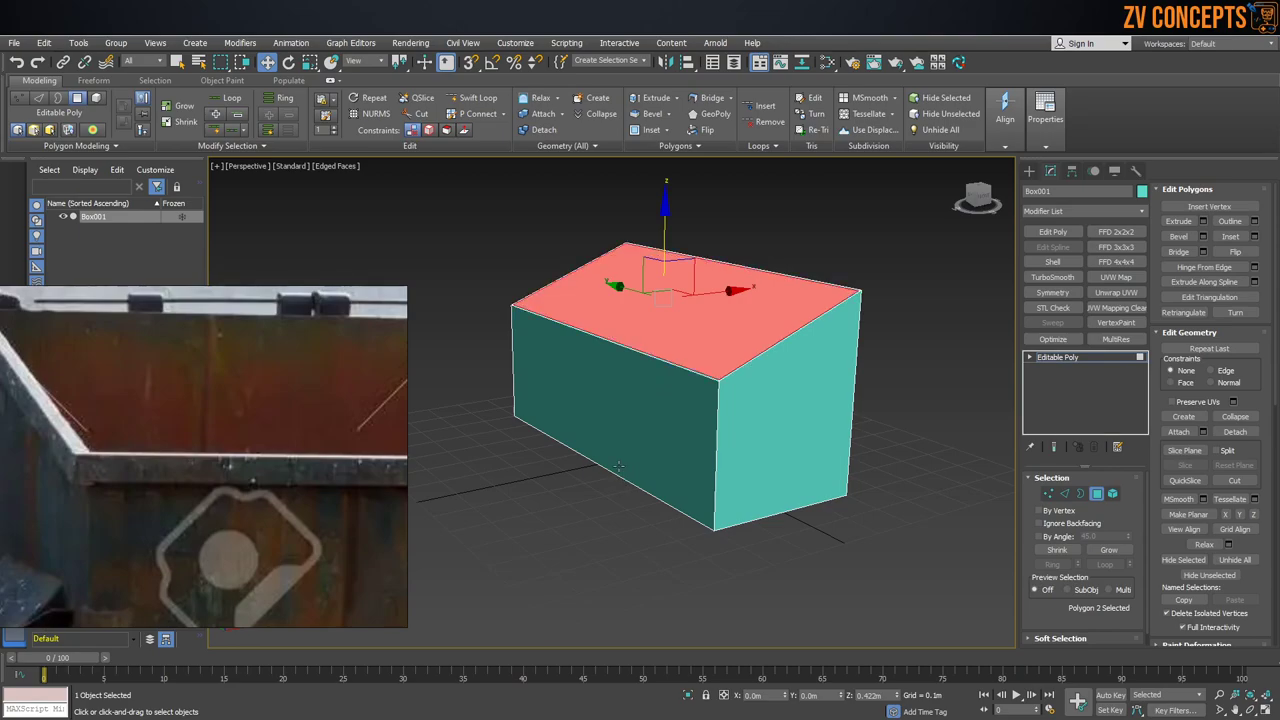
Step: Try raising the beveled top polygon to a height of about 0.954 m
drag(666, 237, 668, 20)
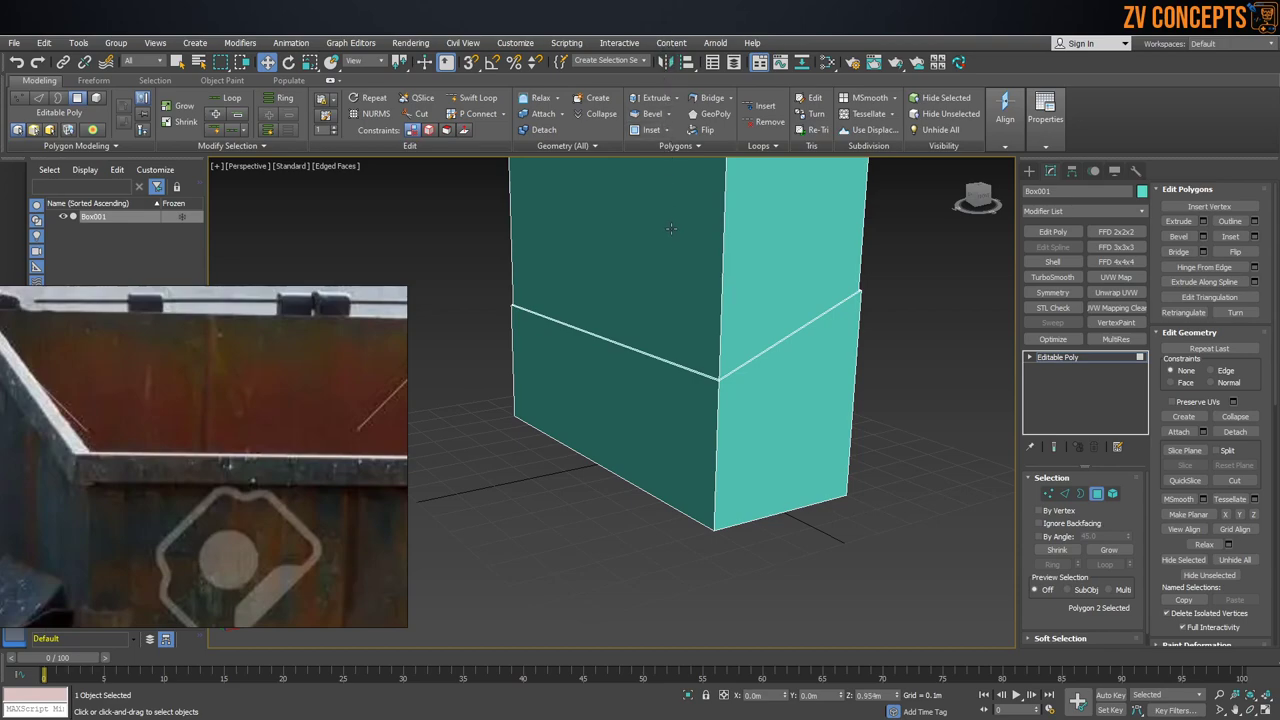
scroll(682, 287, down, 3)
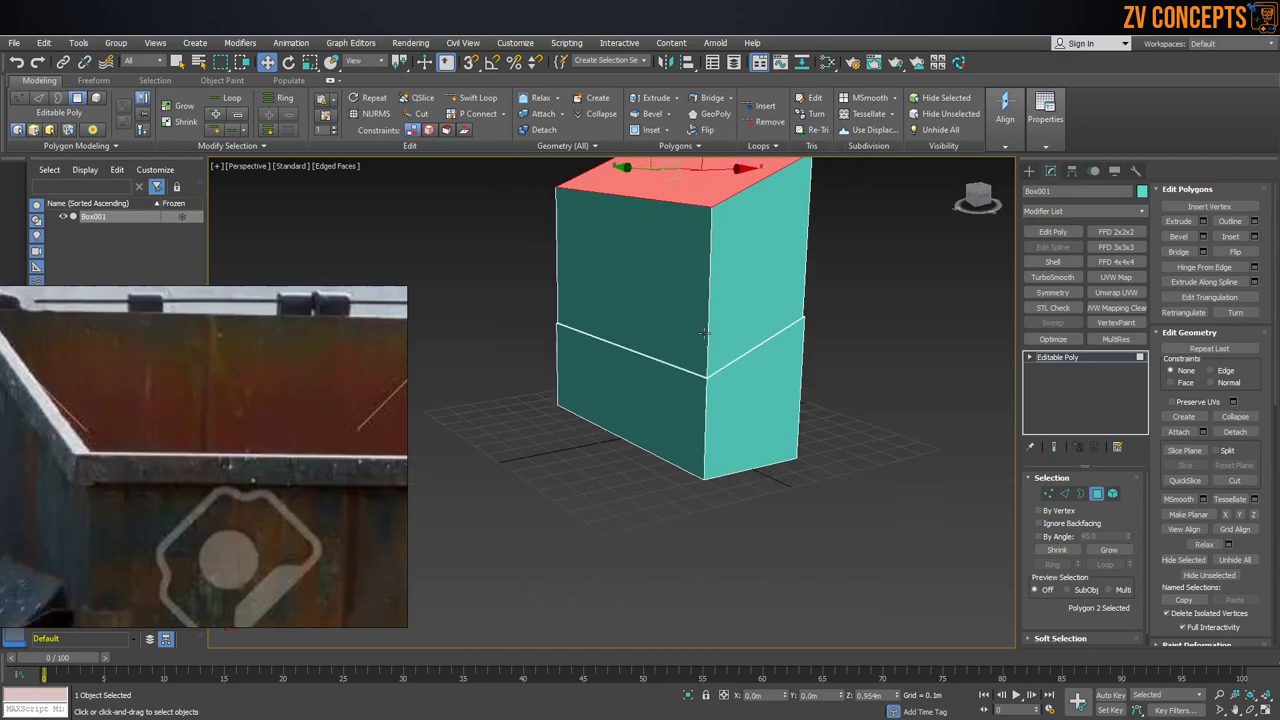
key(ctrl+z)
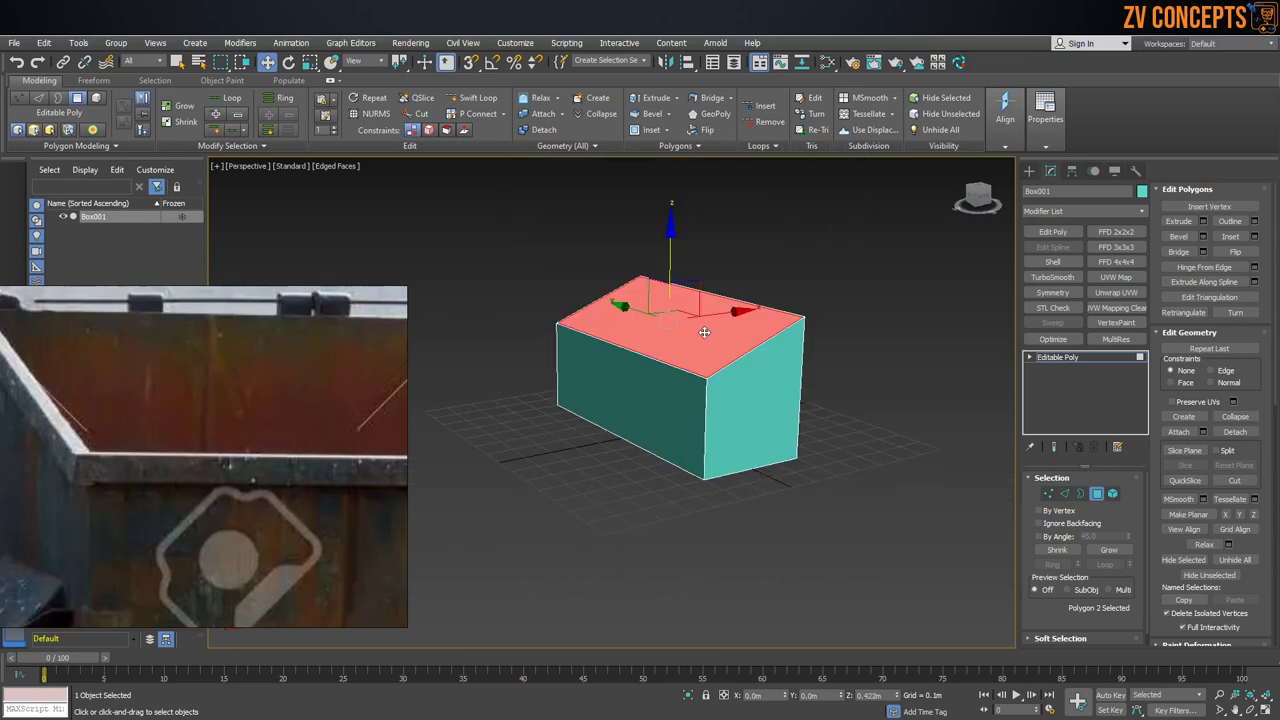
Step: Lower the beveled polygon inside the box to a height of about 0.104 m to hollow out the body
key(l)
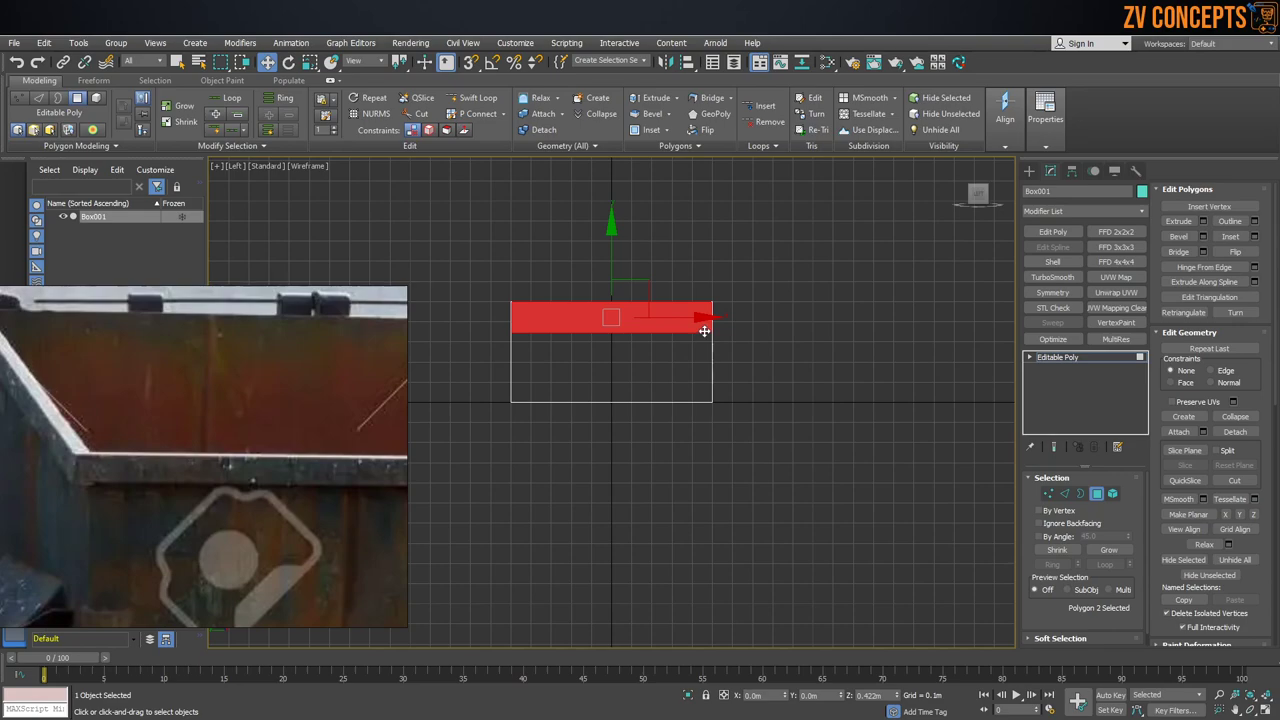
key(f)
scroll(617, 323, up, 2)
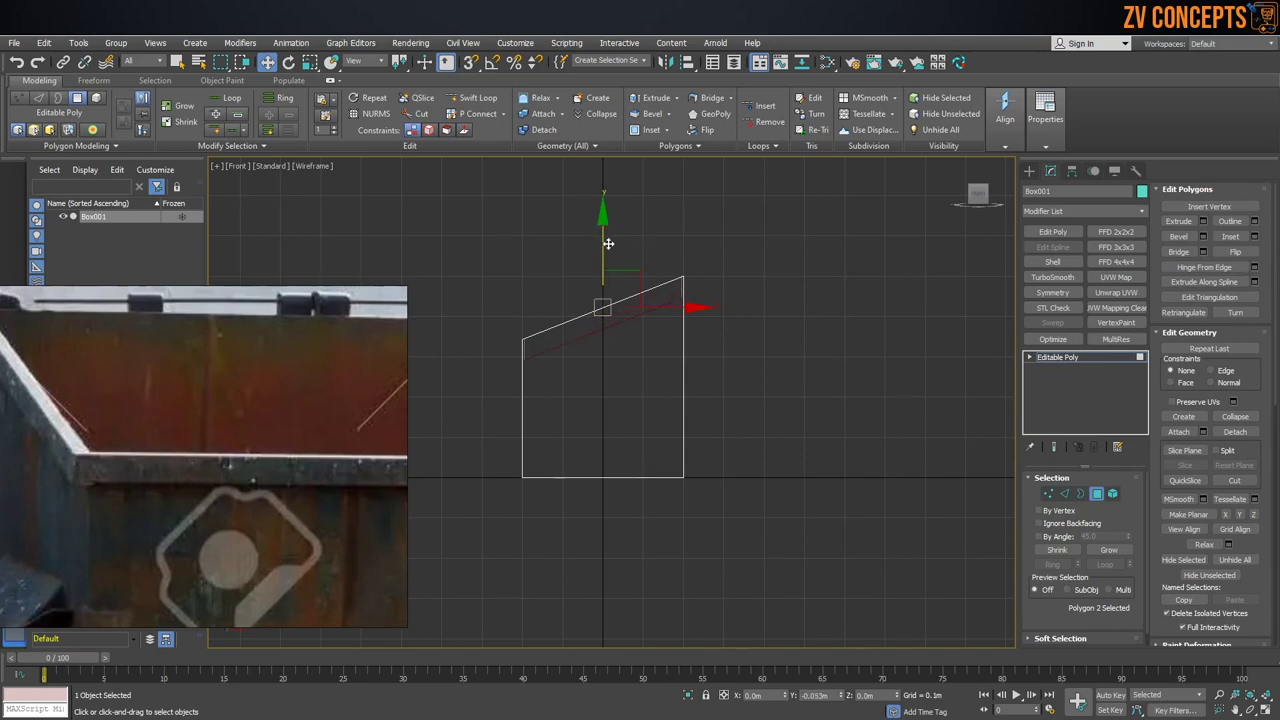
drag(614, 320, 619, 350)
key(p)
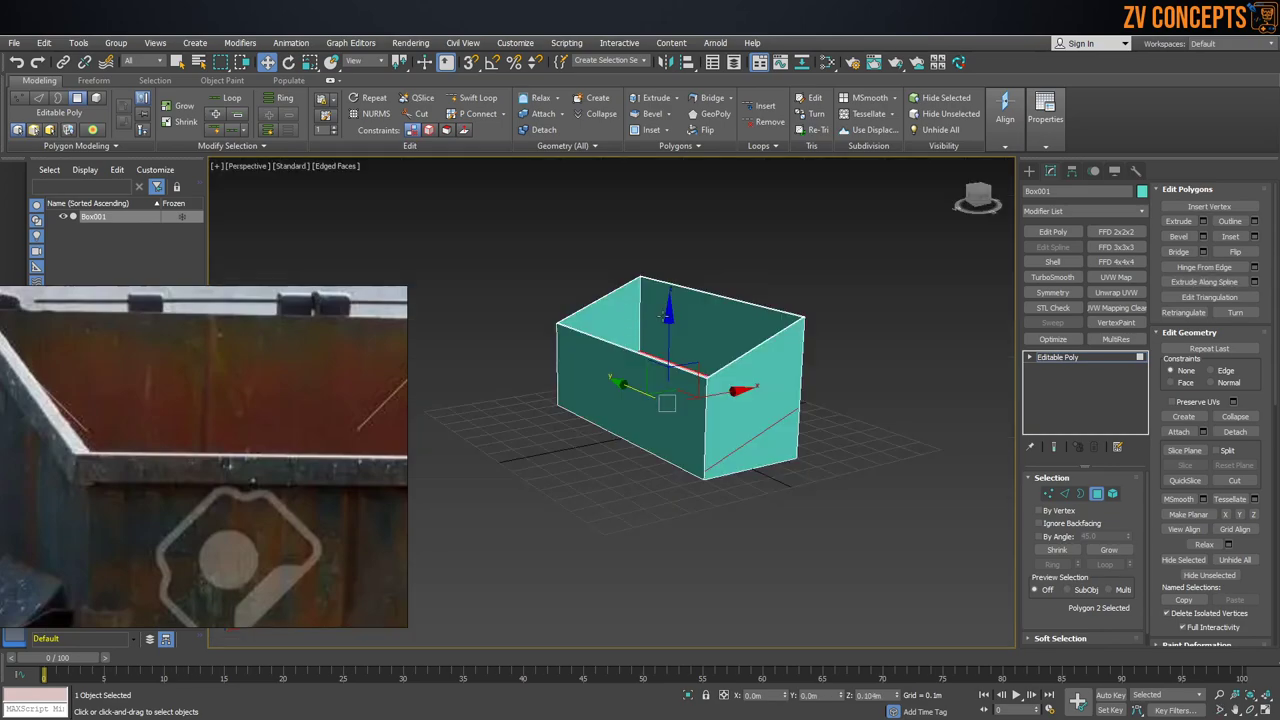
Step: Flatten the sloped inner floor polygon by making it planar along Z
alt+middle_drag(621, 346, 686, 371)
scroll(688, 371, up, 6)
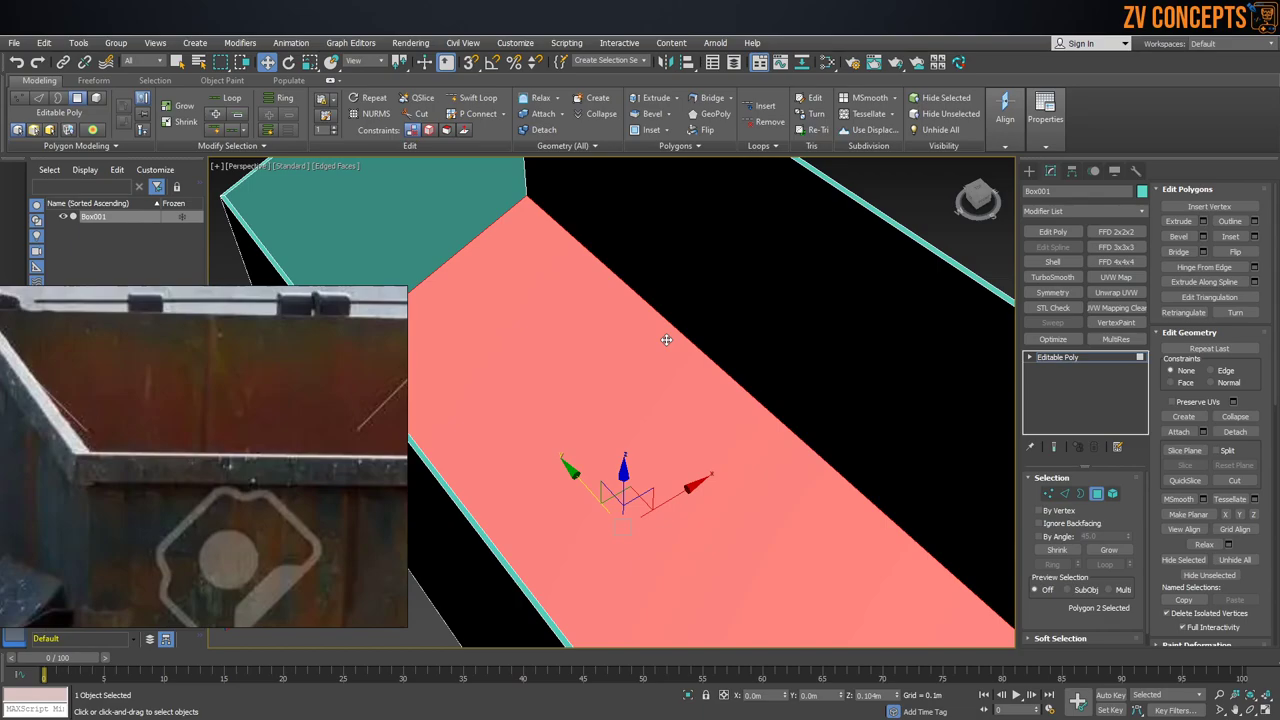
scroll(608, 299, down, 4)
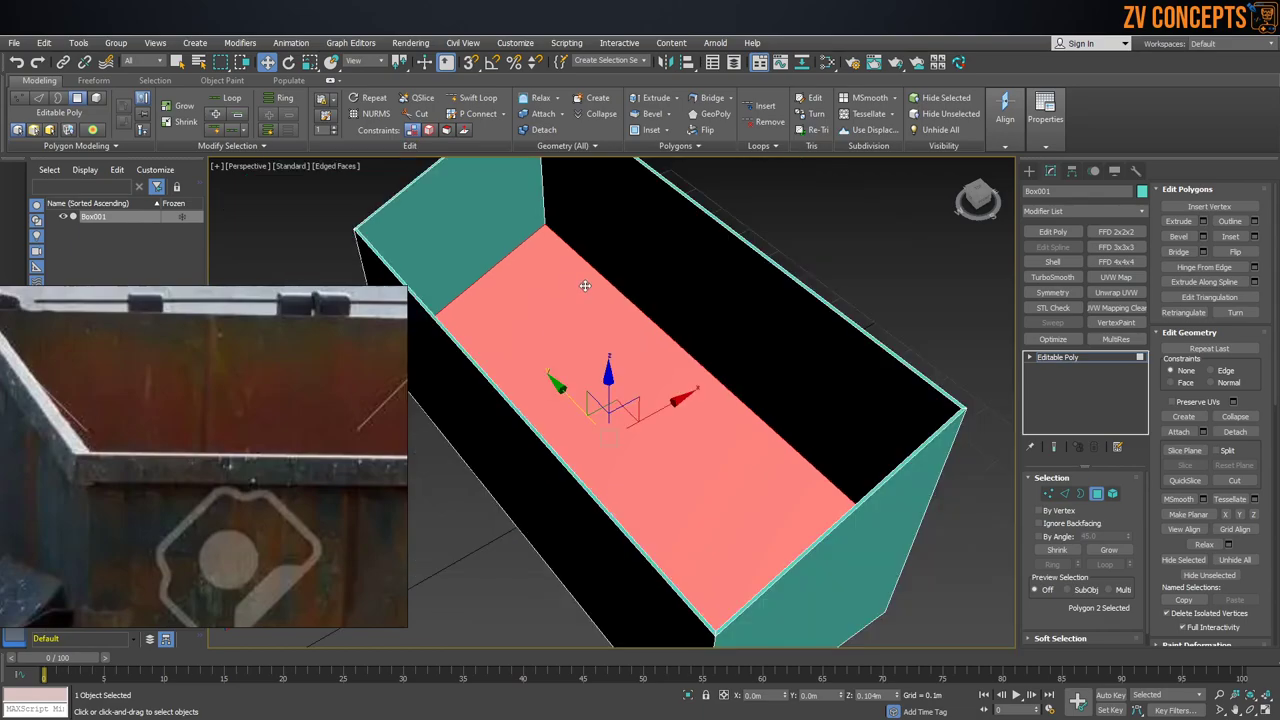
alt+middle_drag(659, 283, 520, 314)
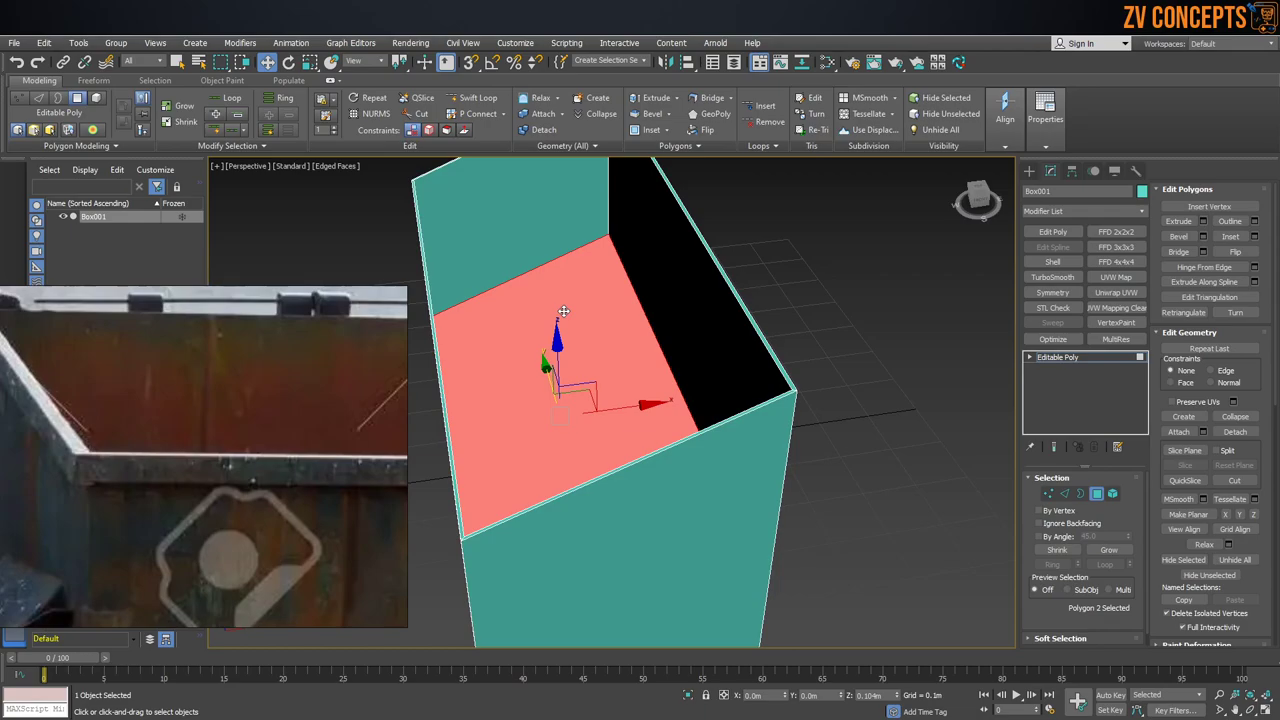
scroll(563, 306, down, 2)
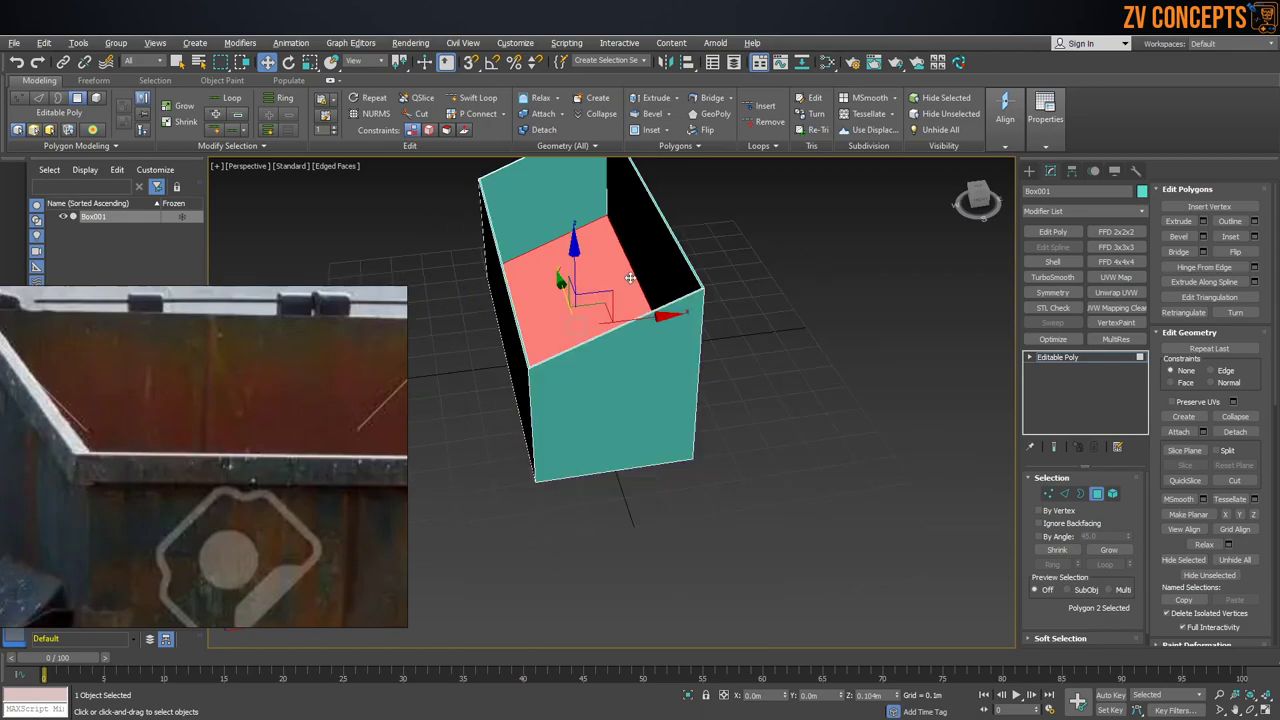
alt+middle_drag(628, 278, 672, 272)
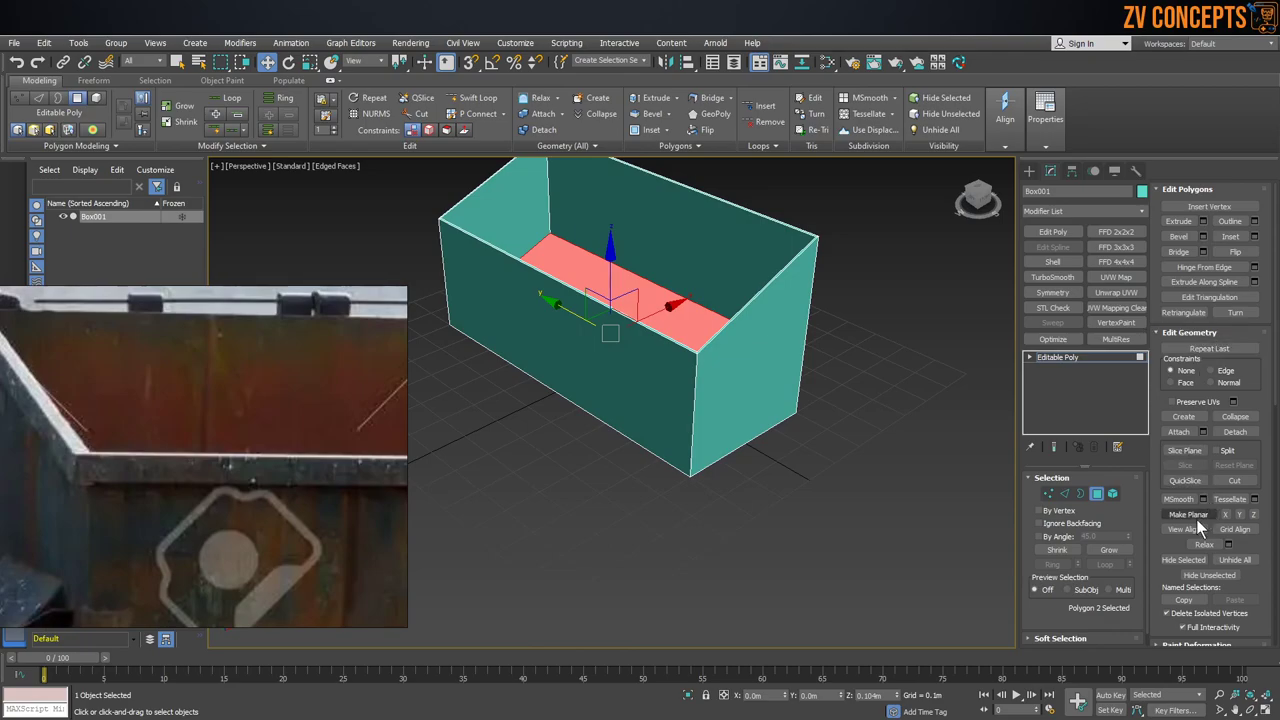
click(1252, 515)
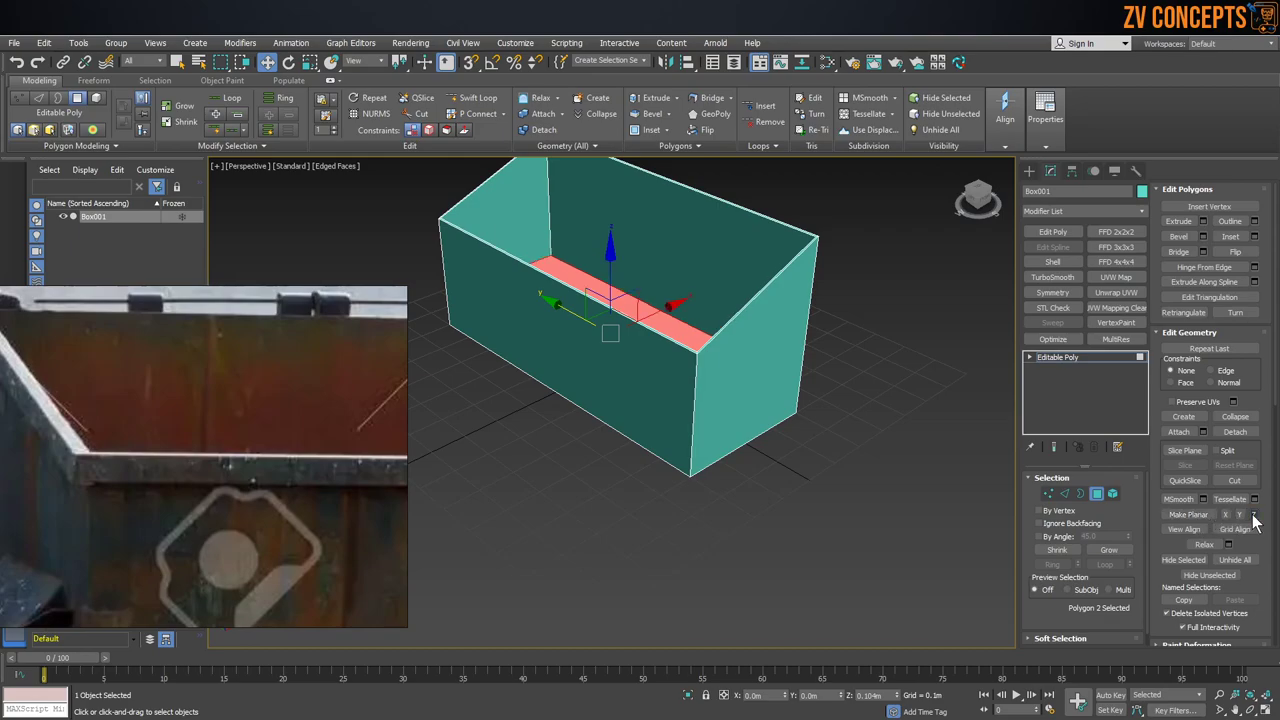
alt+middle_drag(696, 292, 649, 287)
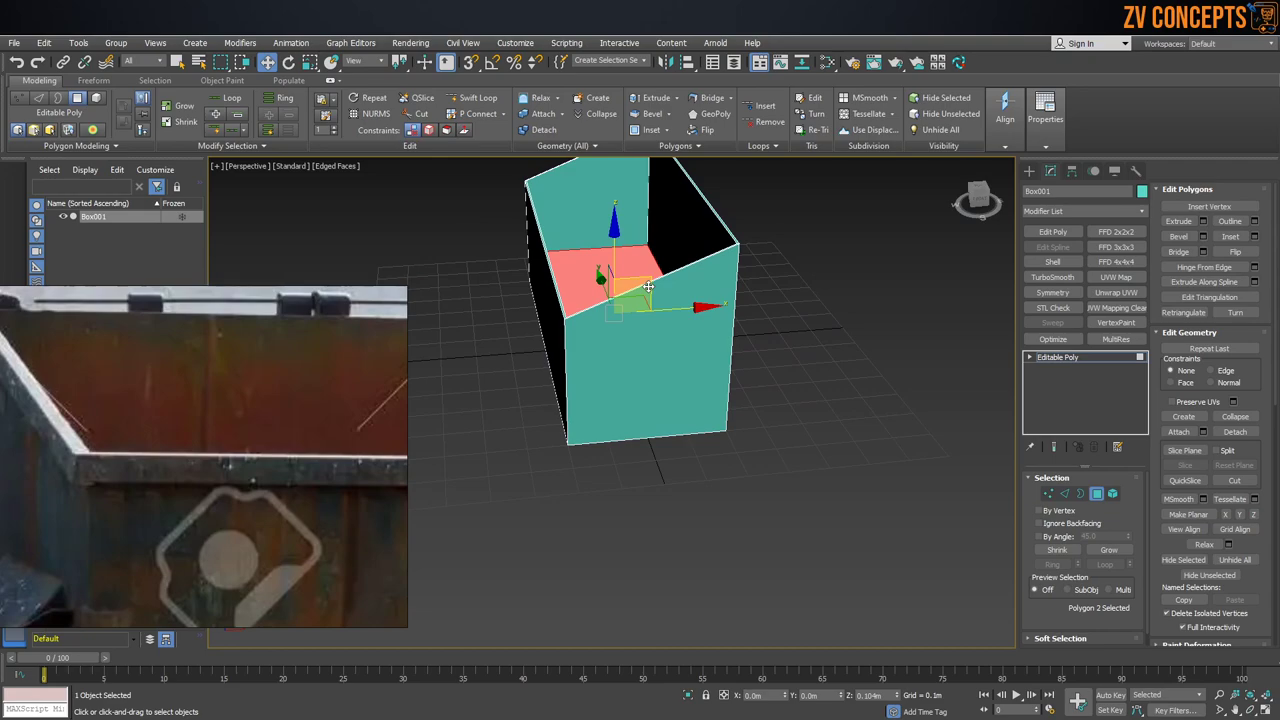
Step: Lower the flattened inner floor polygon to a height of about 0.01 m, just above the box's underside
key(f)
key(z)
middle_drag(634, 394, 722, 302)
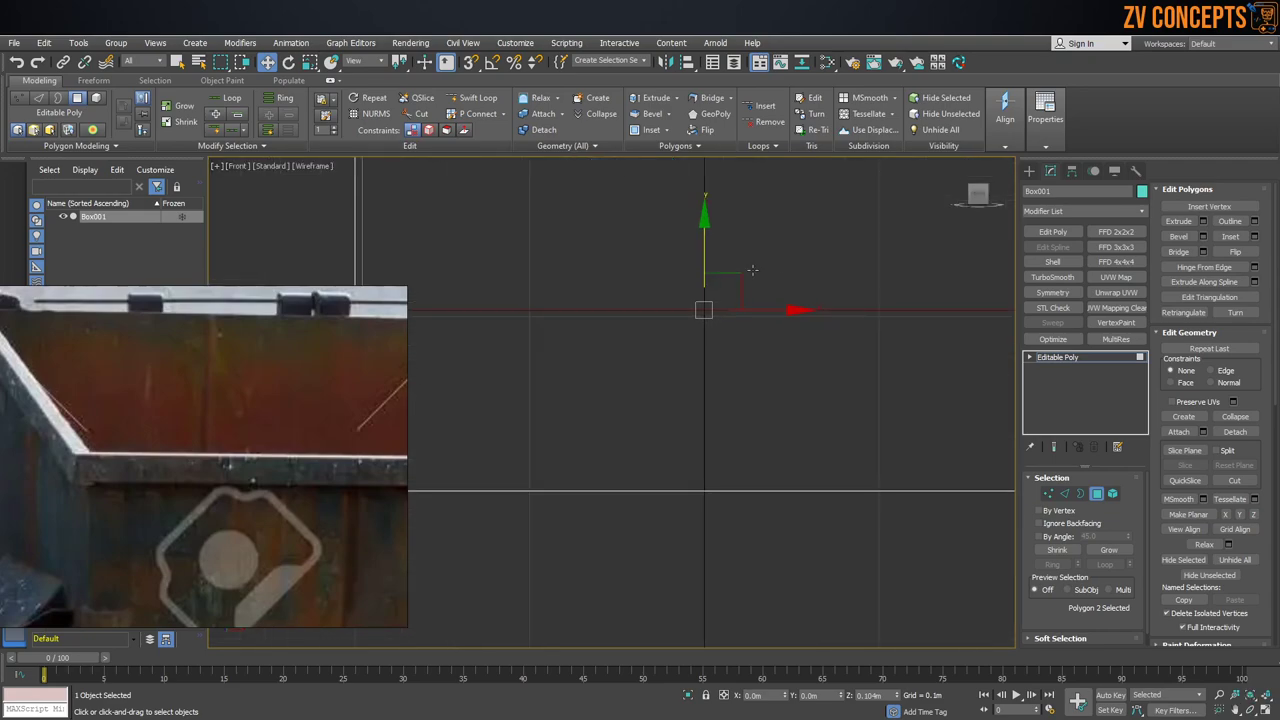
drag(706, 257, 739, 418)
key(p)
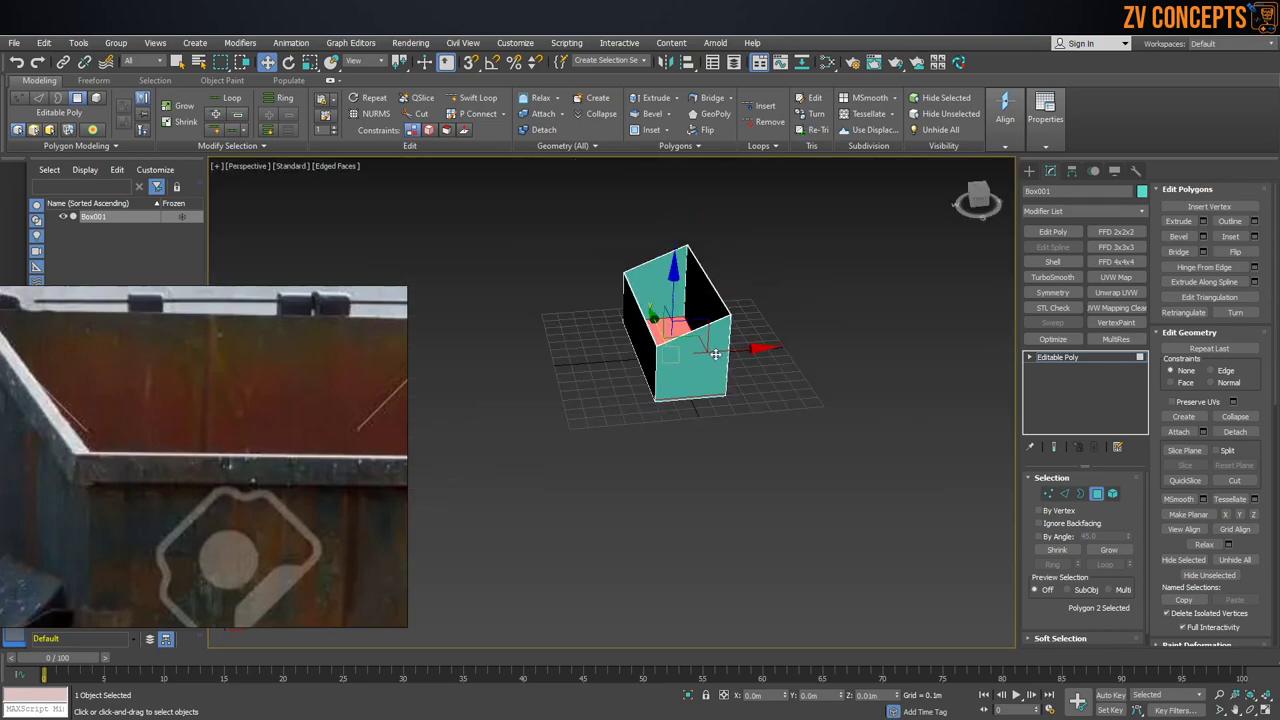
Step: Leave polygon editing and compare the hollow box's walls and rim from several sides with the reference photo
click(1029, 171)
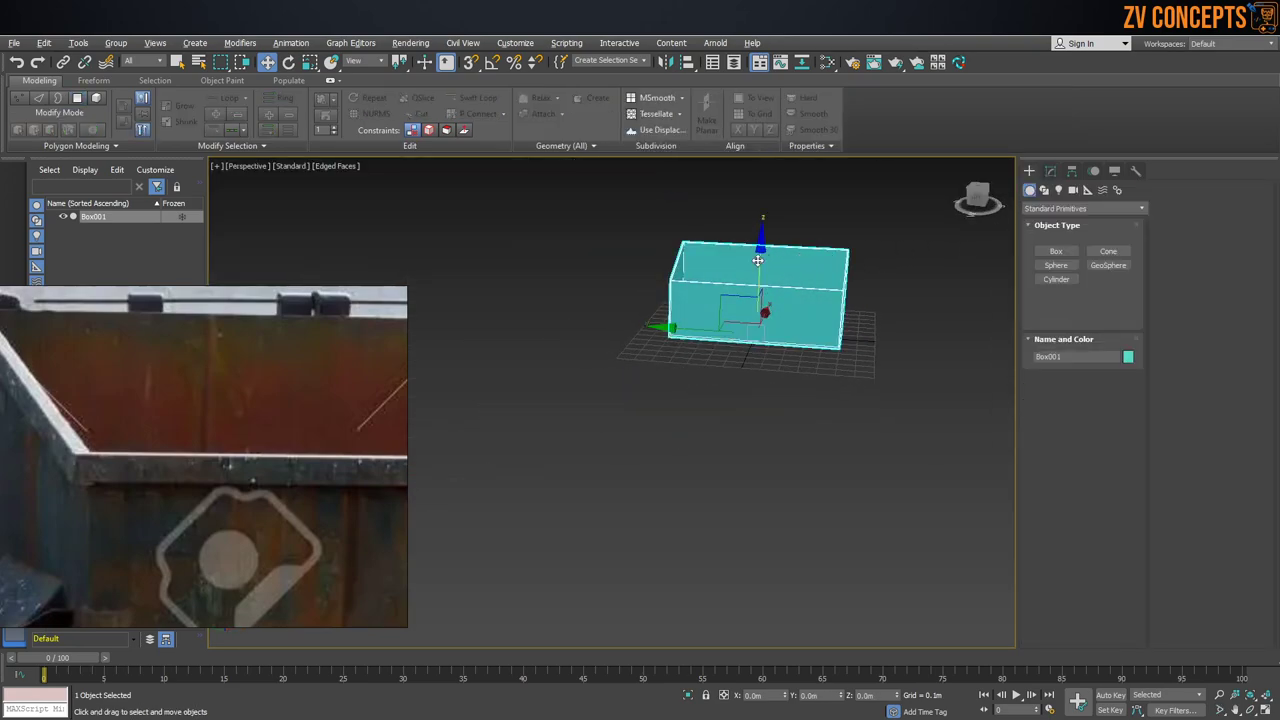
key(z)
alt+middle_drag(761, 266, 760, 267)
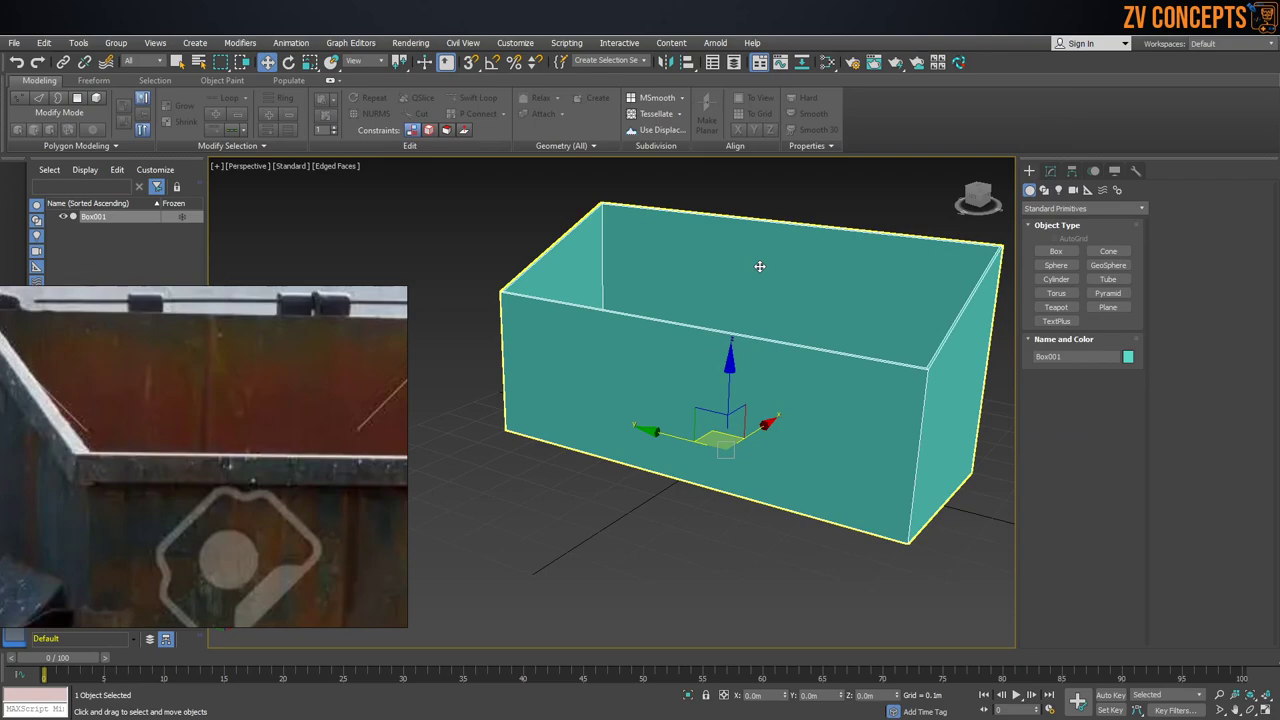
alt+middle_drag(760, 266, 977, 320)
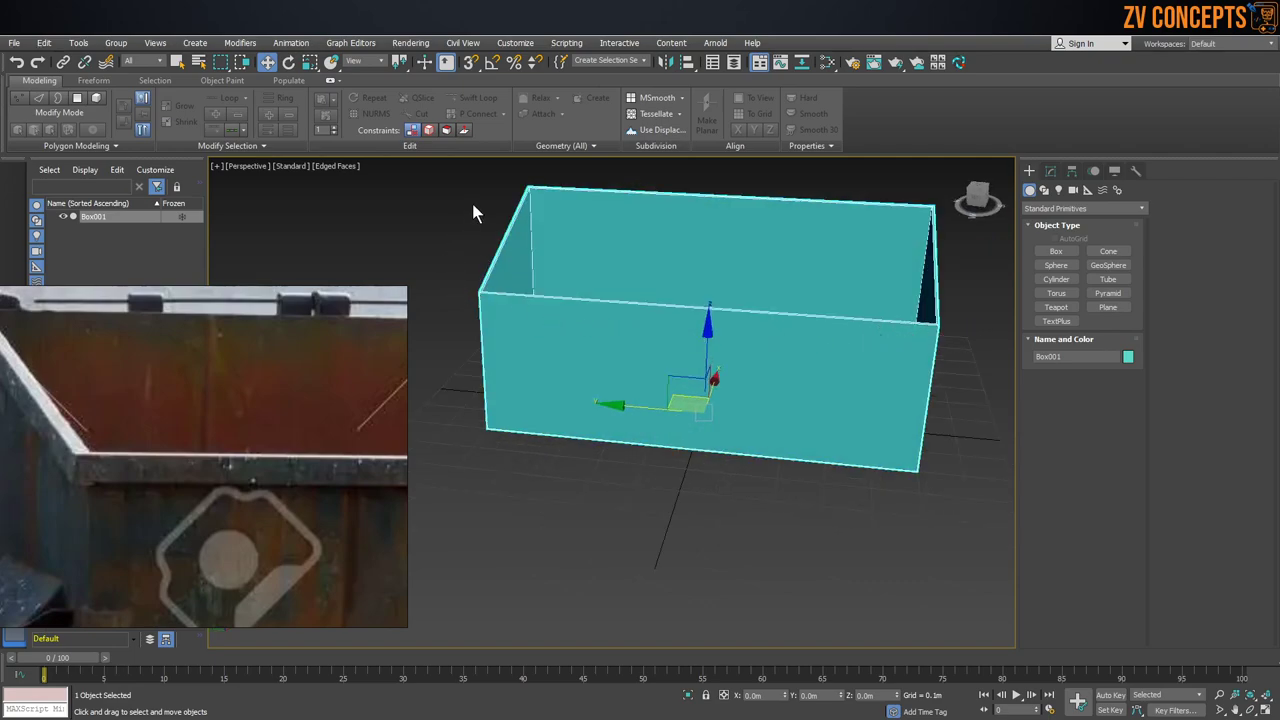
alt+middle_drag(474, 212, 85, 459)
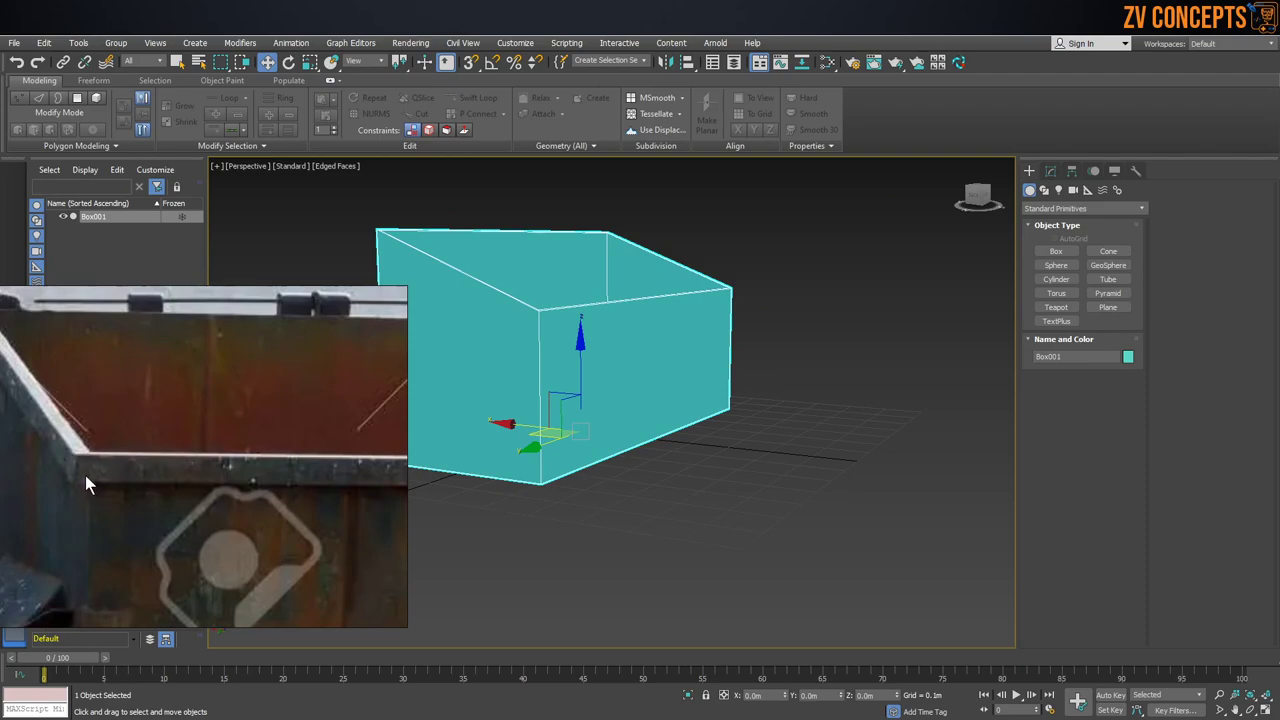
alt+middle_drag(599, 384, 623, 329)
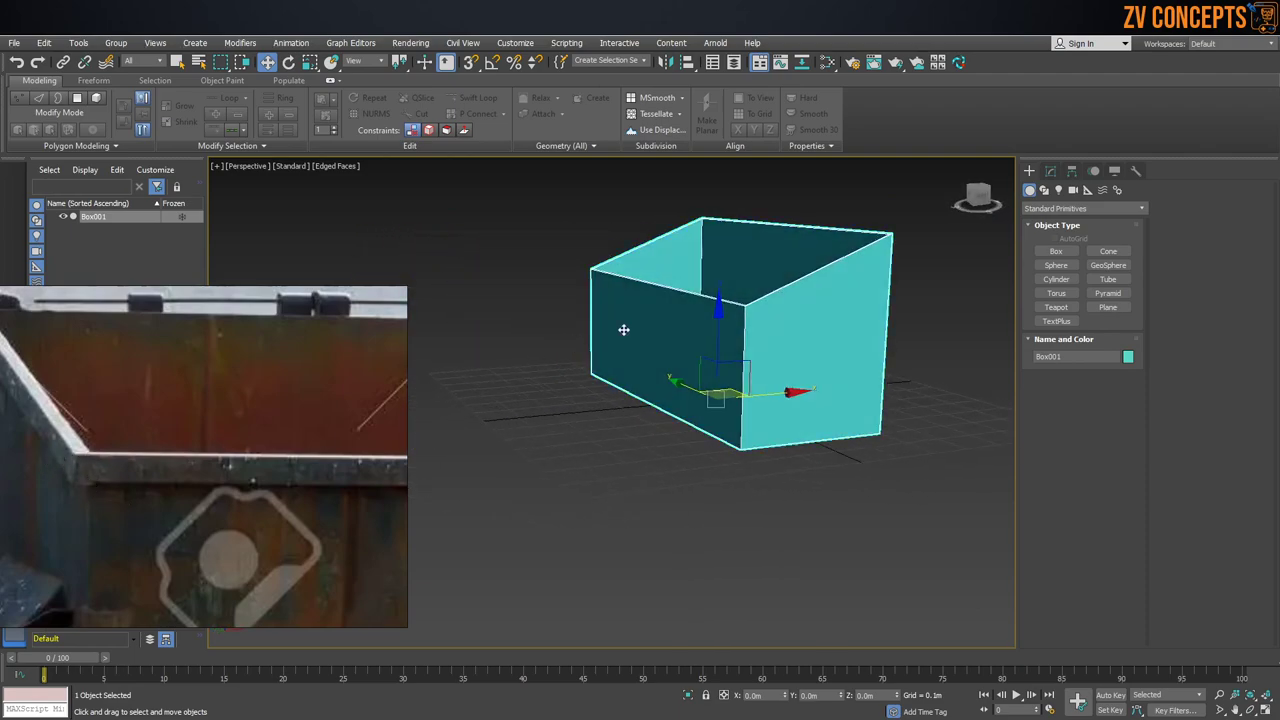
scroll(735, 323, up, 3)
Step: Select the ring of four vertical outer corner edges of the box
click(1051, 171)
right_click(1055, 357)
click(1060, 462)
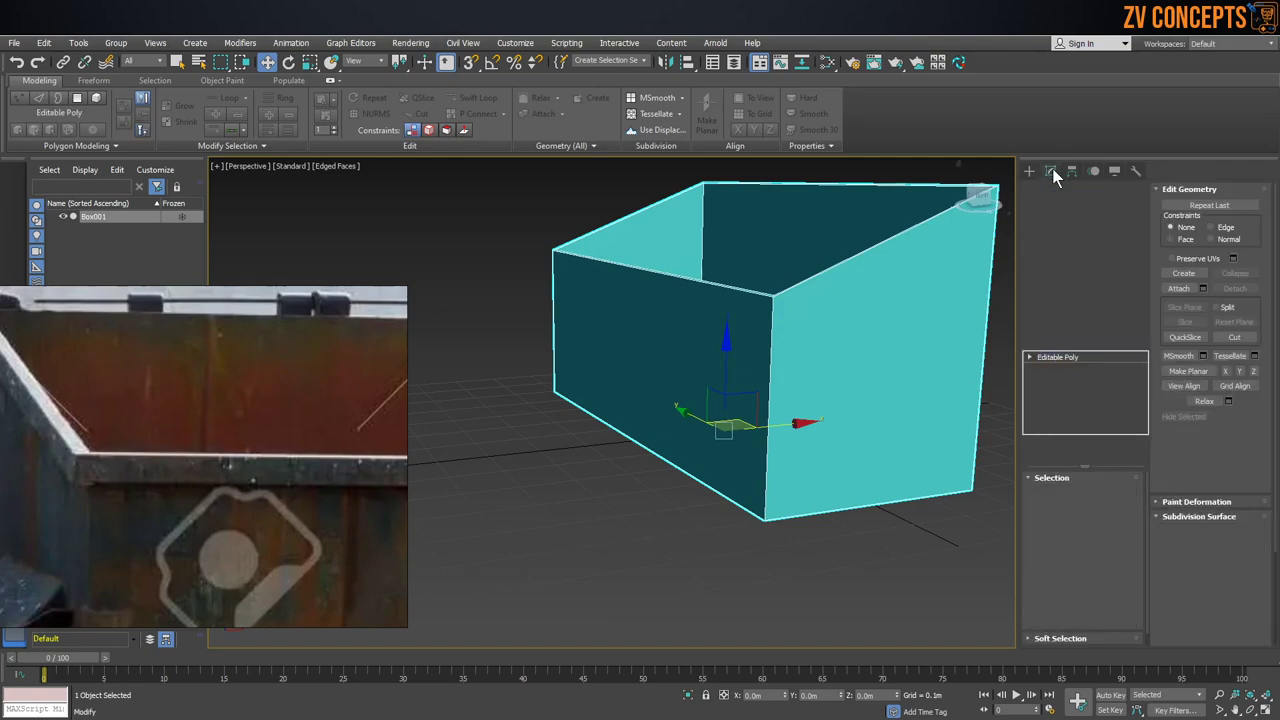
click(1064, 493)
click(765, 400)
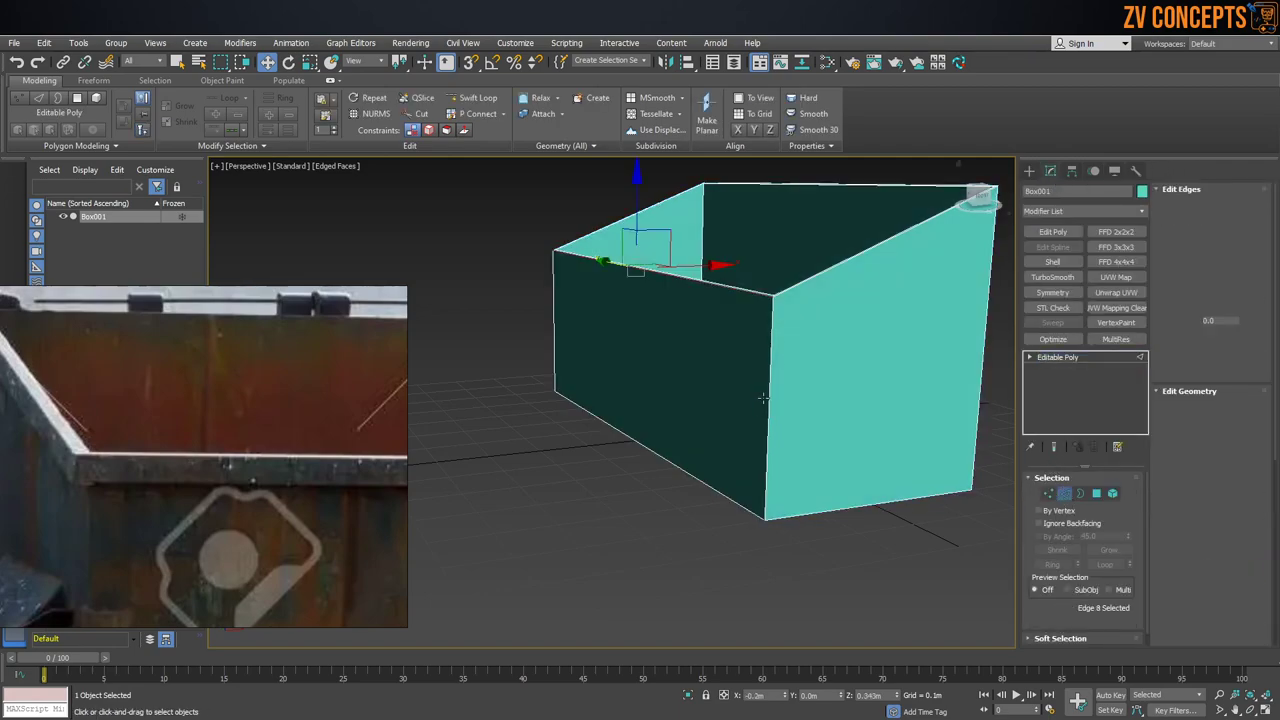
click(767, 396)
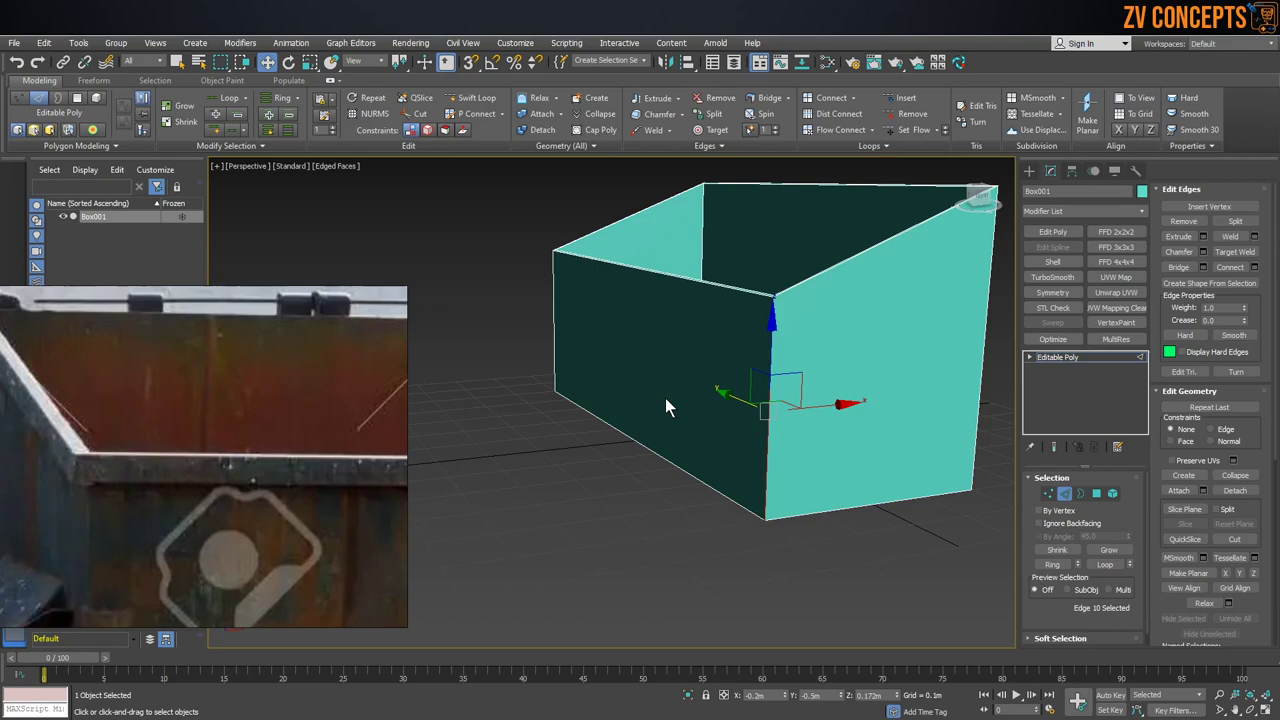
key(alt+r)
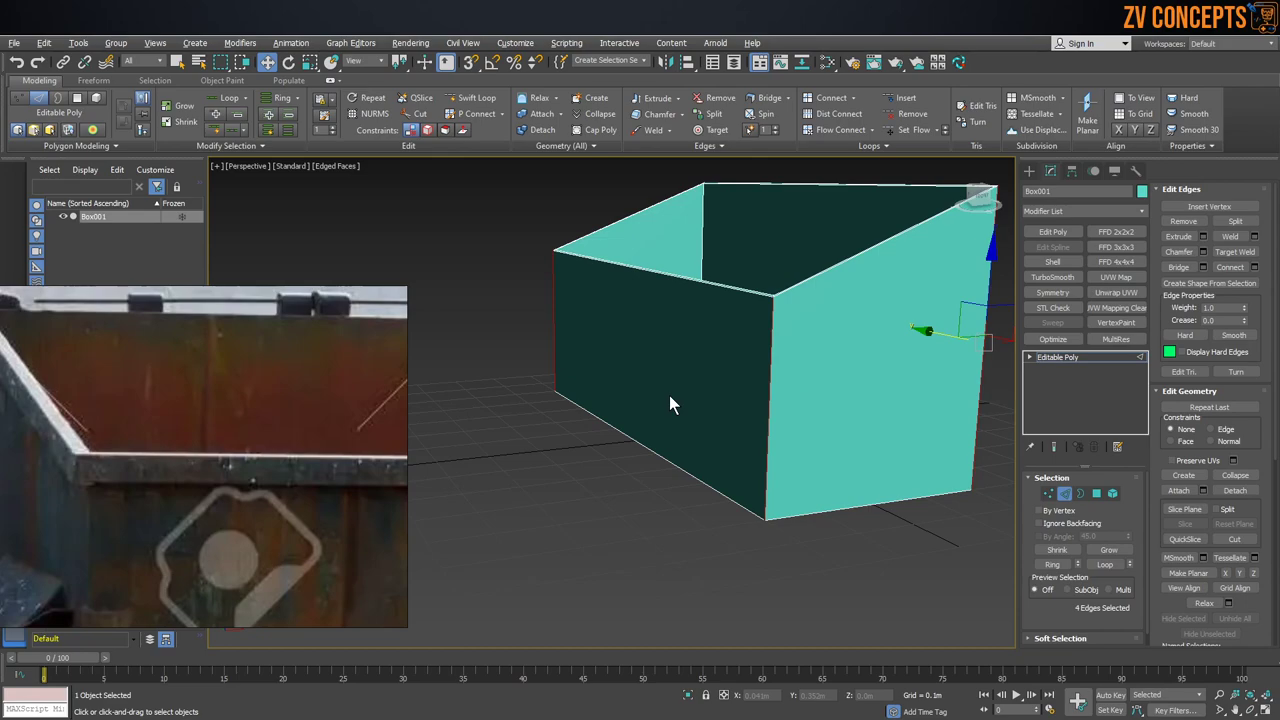
Step: Try connecting the four vertical corner edges with one horizontal loop and raising it toward the rim
click(1243, 268)
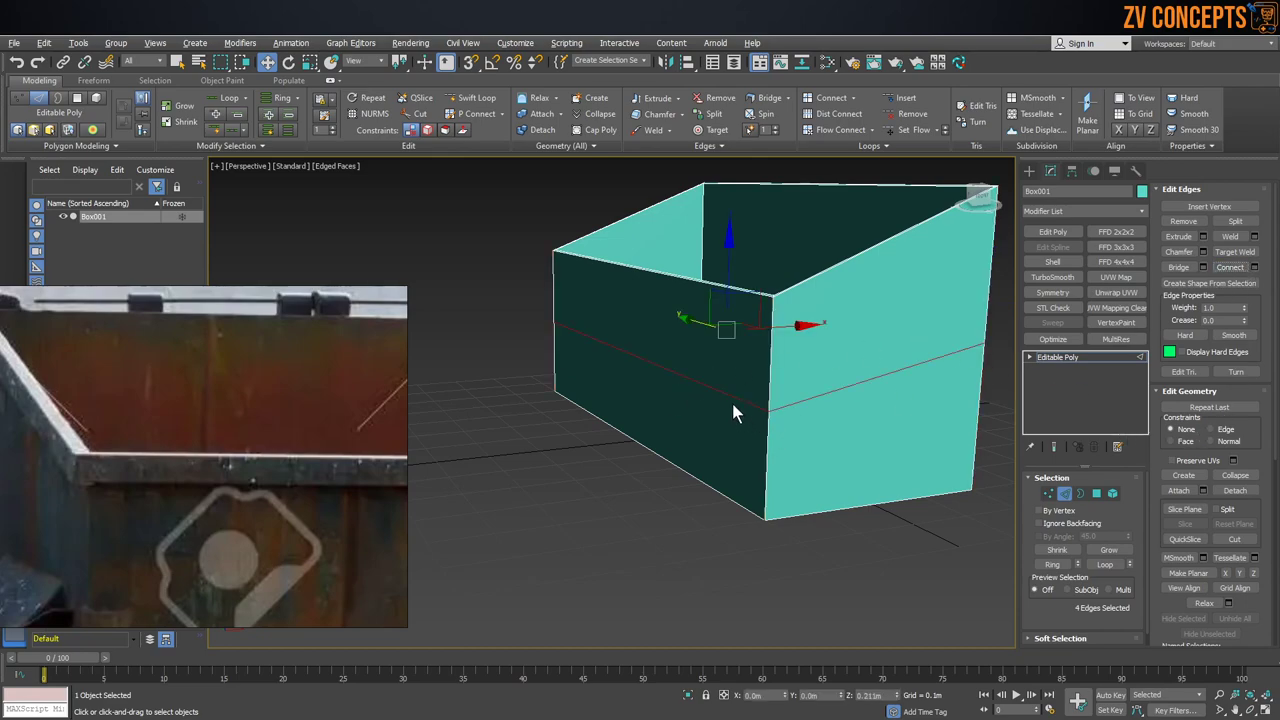
drag(727, 262, 737, 167)
key(ctrl+z)
key(ctrl+z)
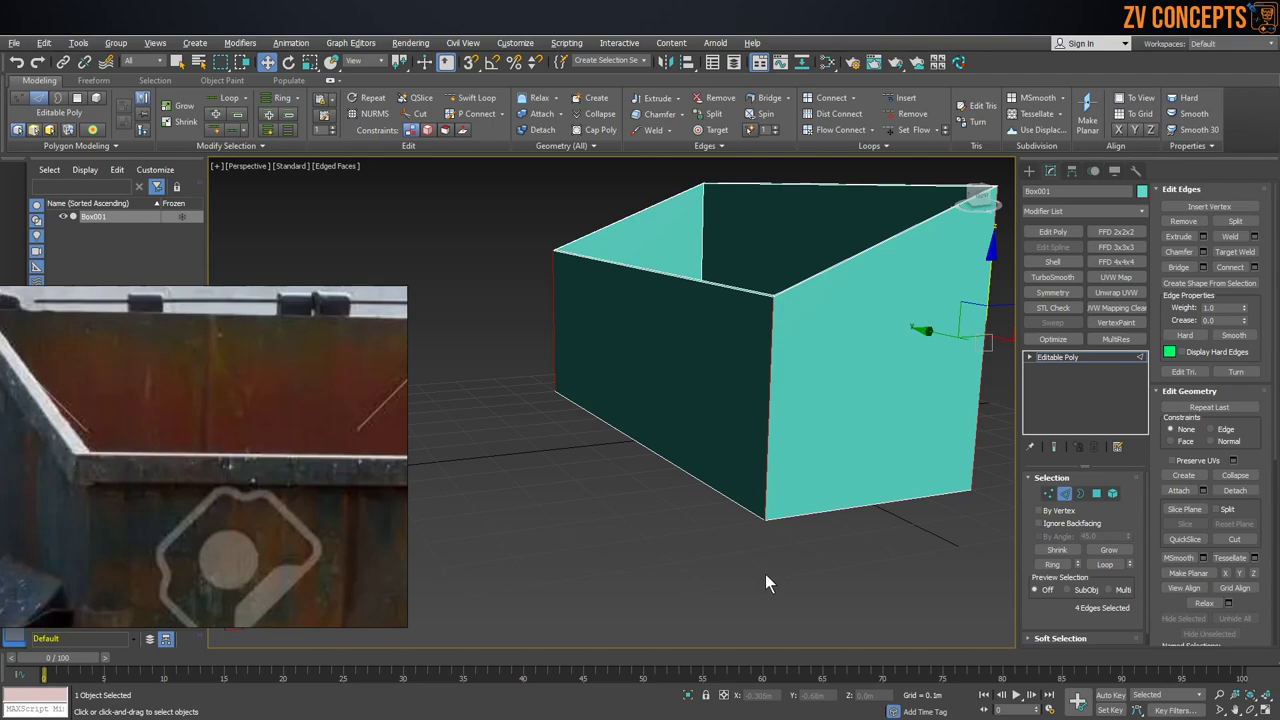
Step: Insert a horizontal edge loop around the box's outer walls just below the sloped rim using Swift Loop
click(485, 101)
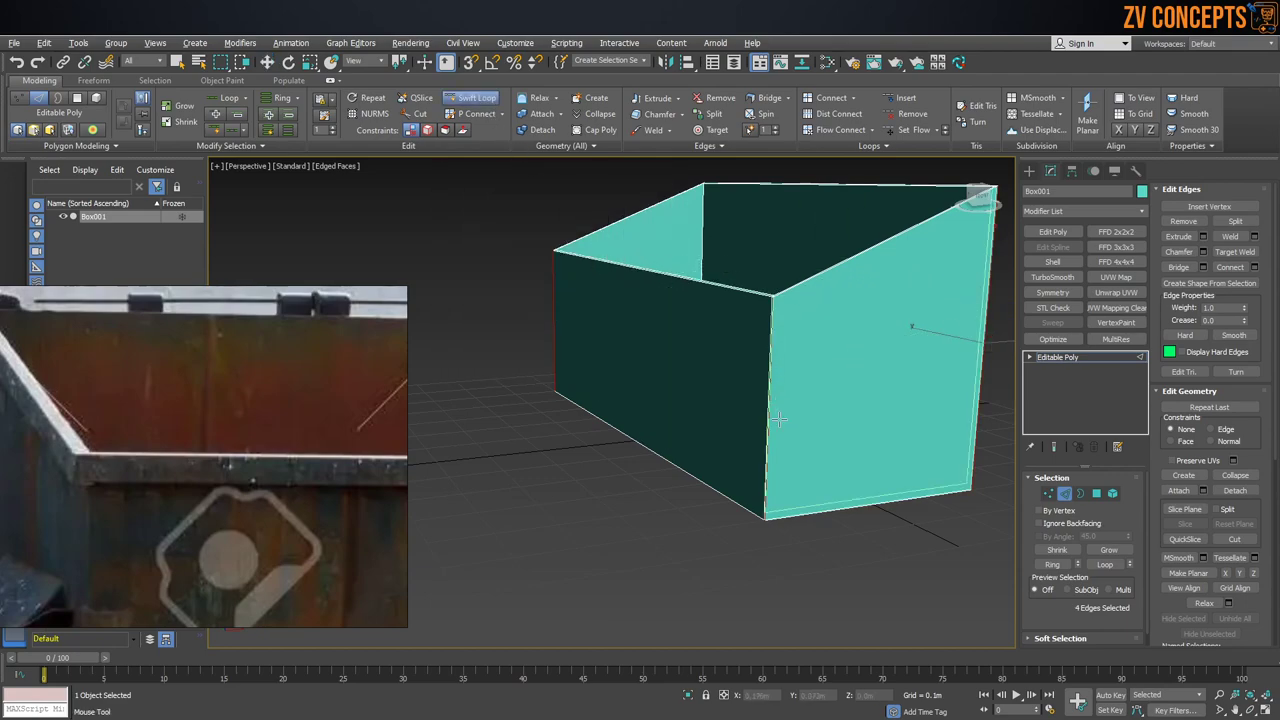
click(770, 335)
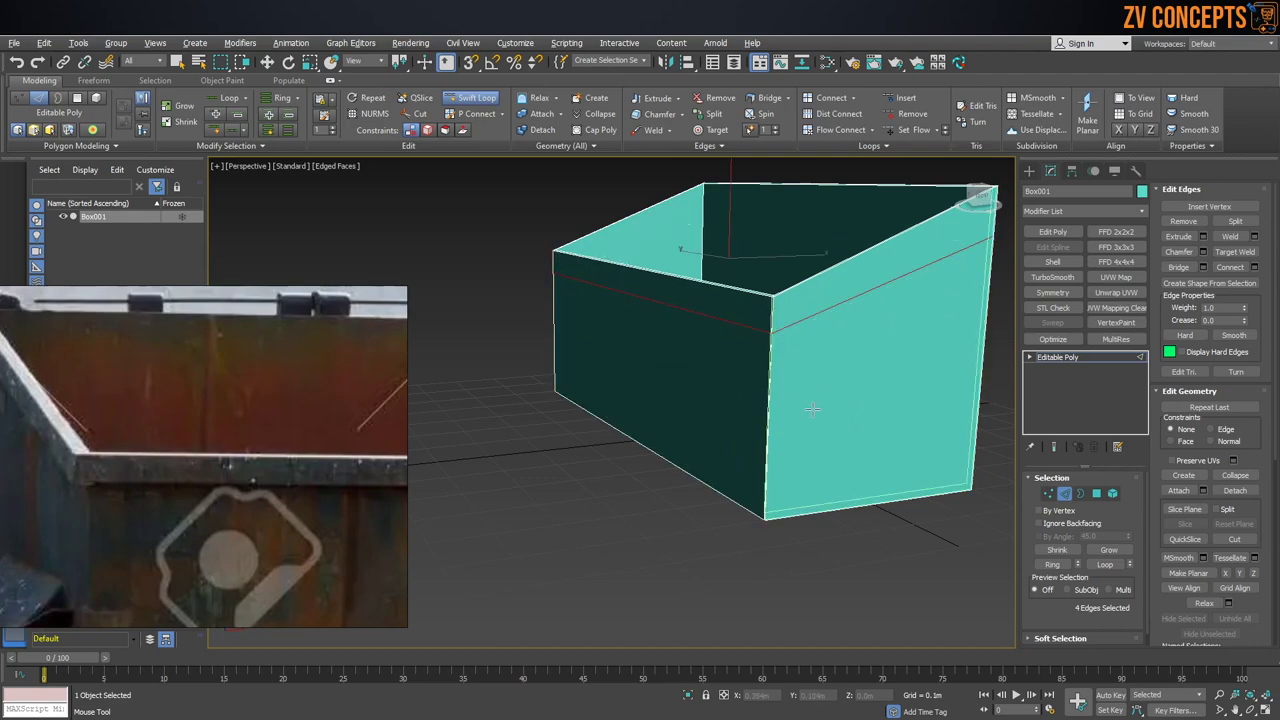
key(w)
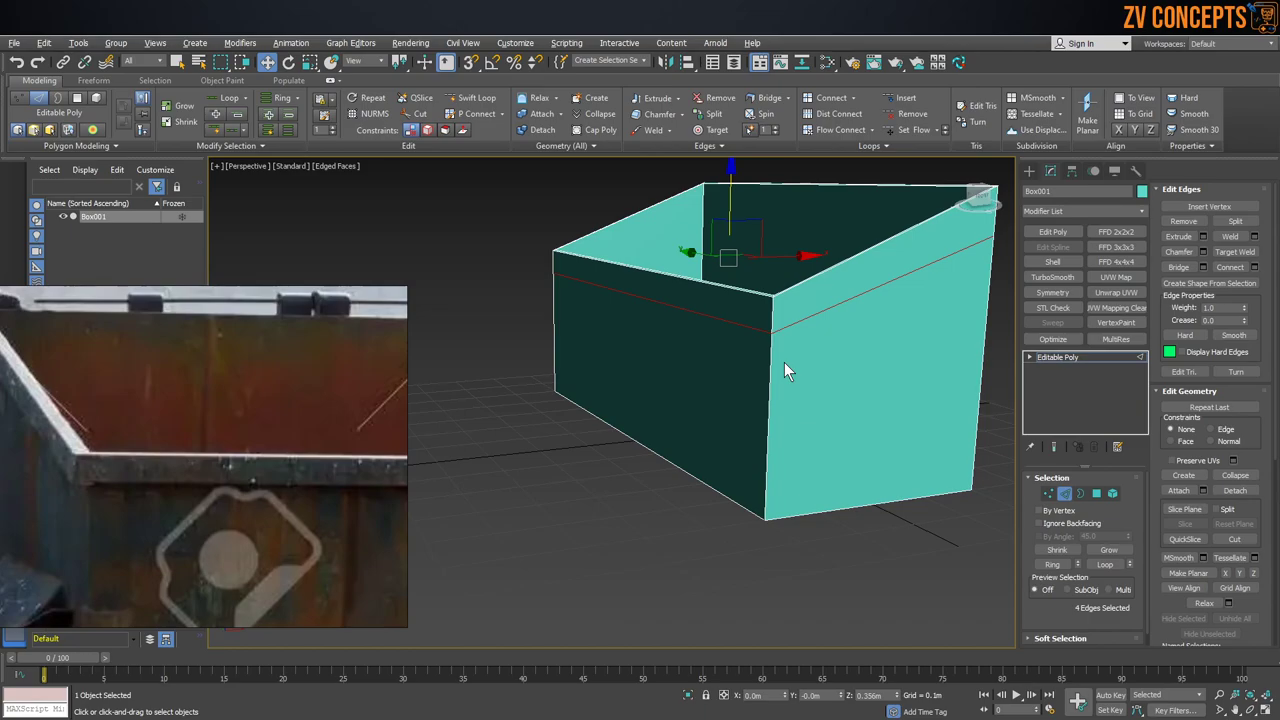
Step: Raise the new outer loop closer to the rim, to a height of about 0.399 m
click(331, 80)
alt+middle_drag(770, 300, 636, 340)
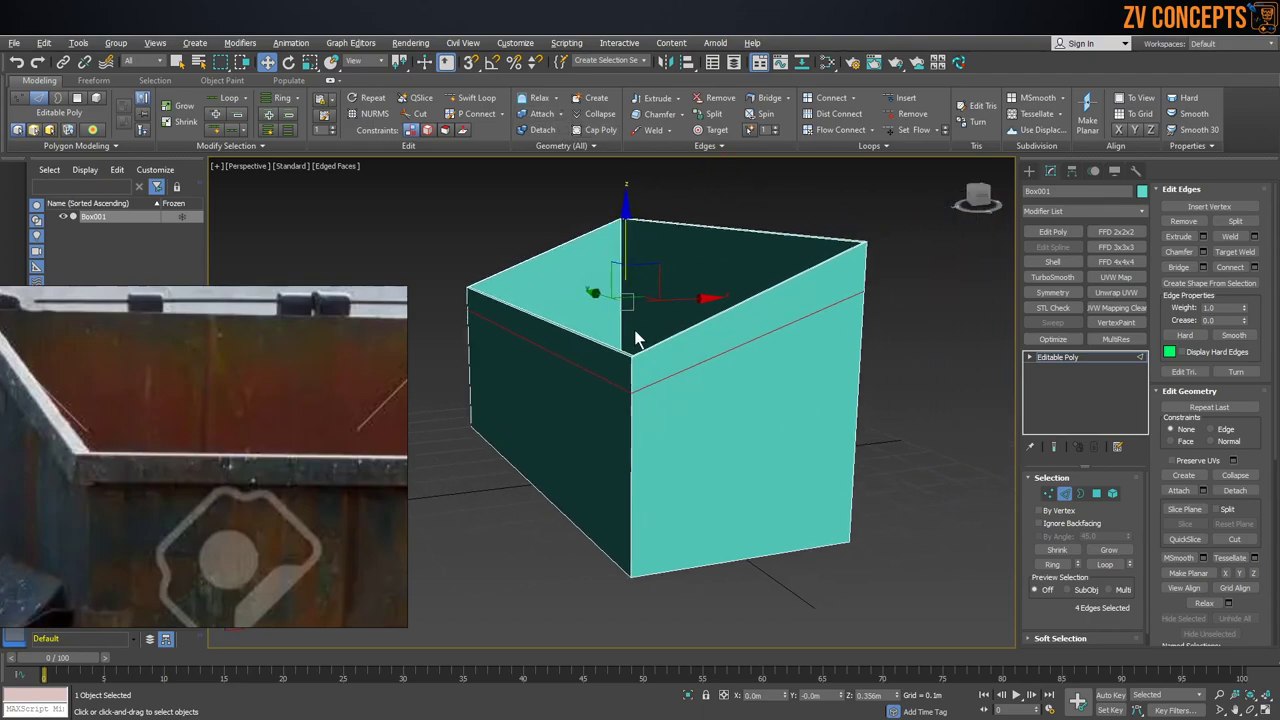
scroll(625, 305, up, 3)
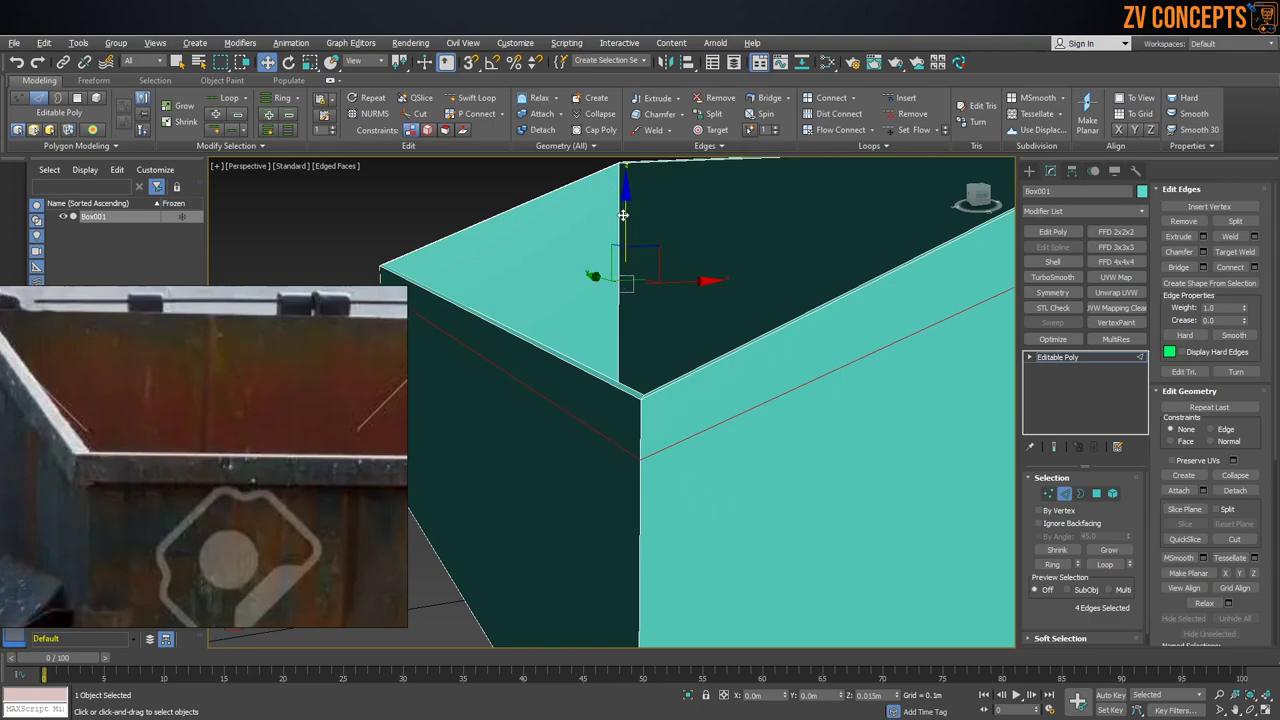
drag(623, 214, 626, 190)
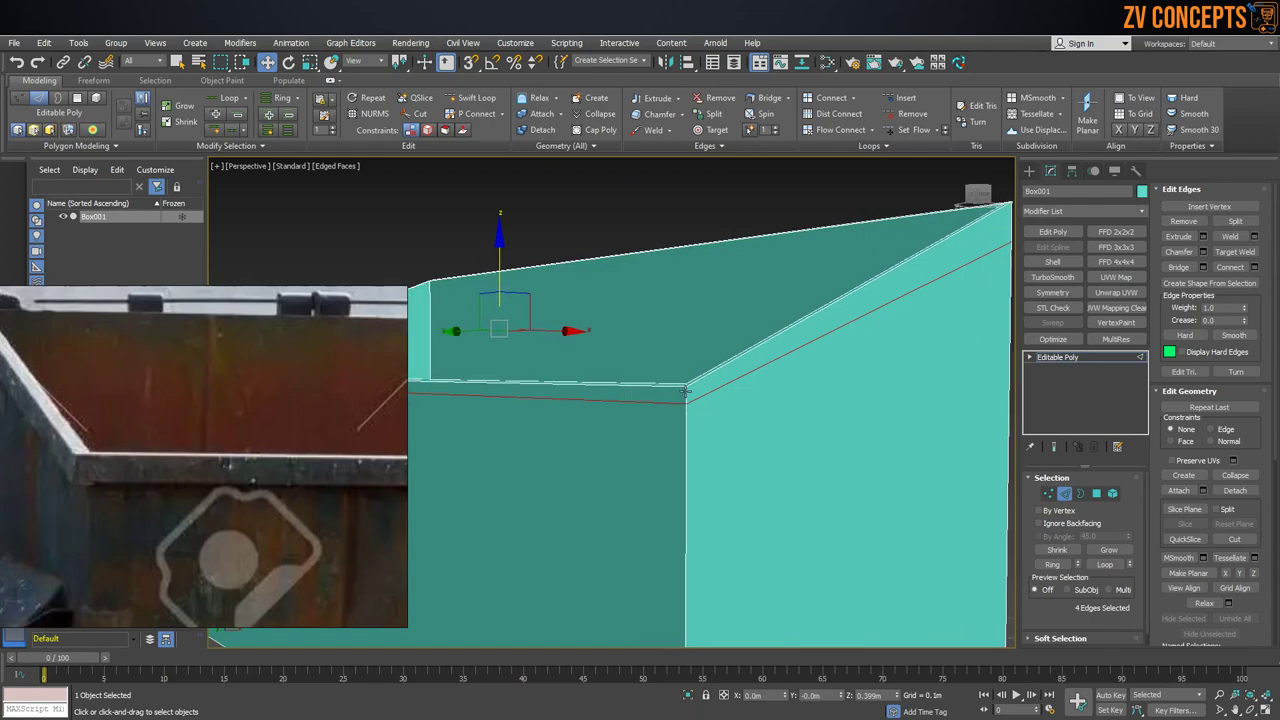
scroll(645, 415, up, 3)
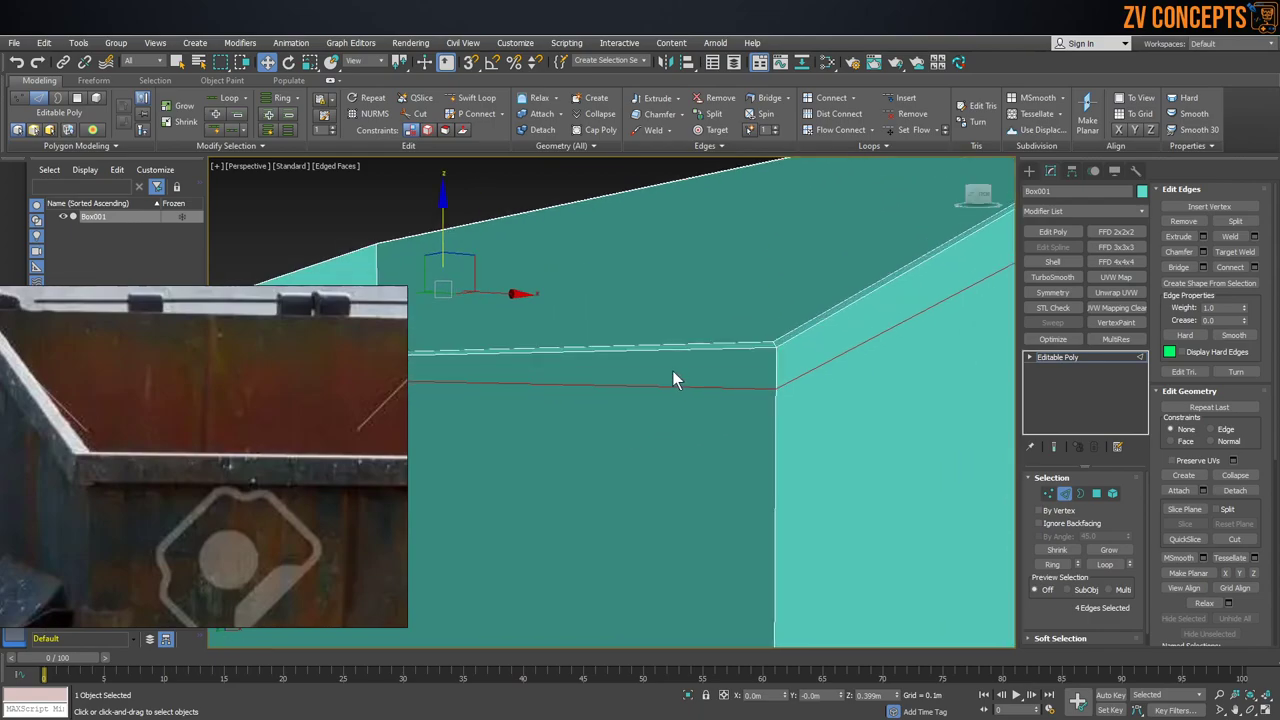
Step: Select the loop's edge on the tall rear wall and raise it about 0.02 m toward the rim
scroll(598, 365, down, 4)
alt+middle_drag(799, 312, 871, 232)
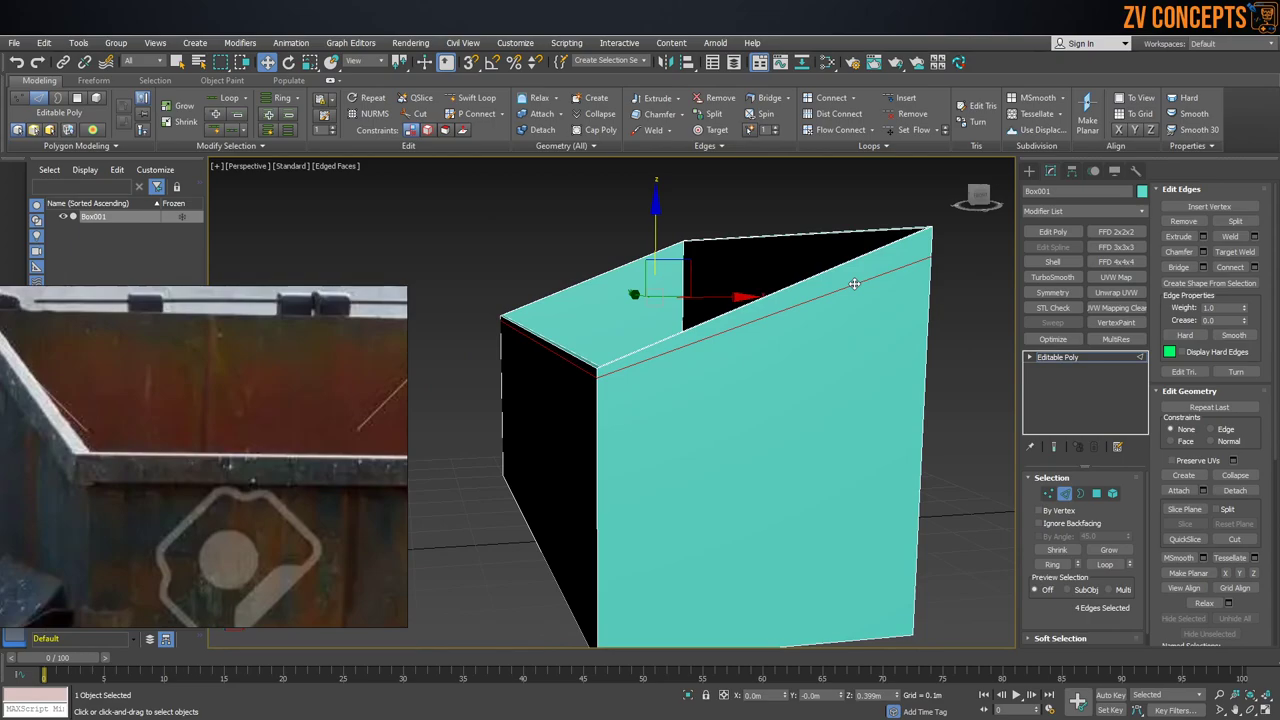
alt+middle_drag(886, 297, 818, 301)
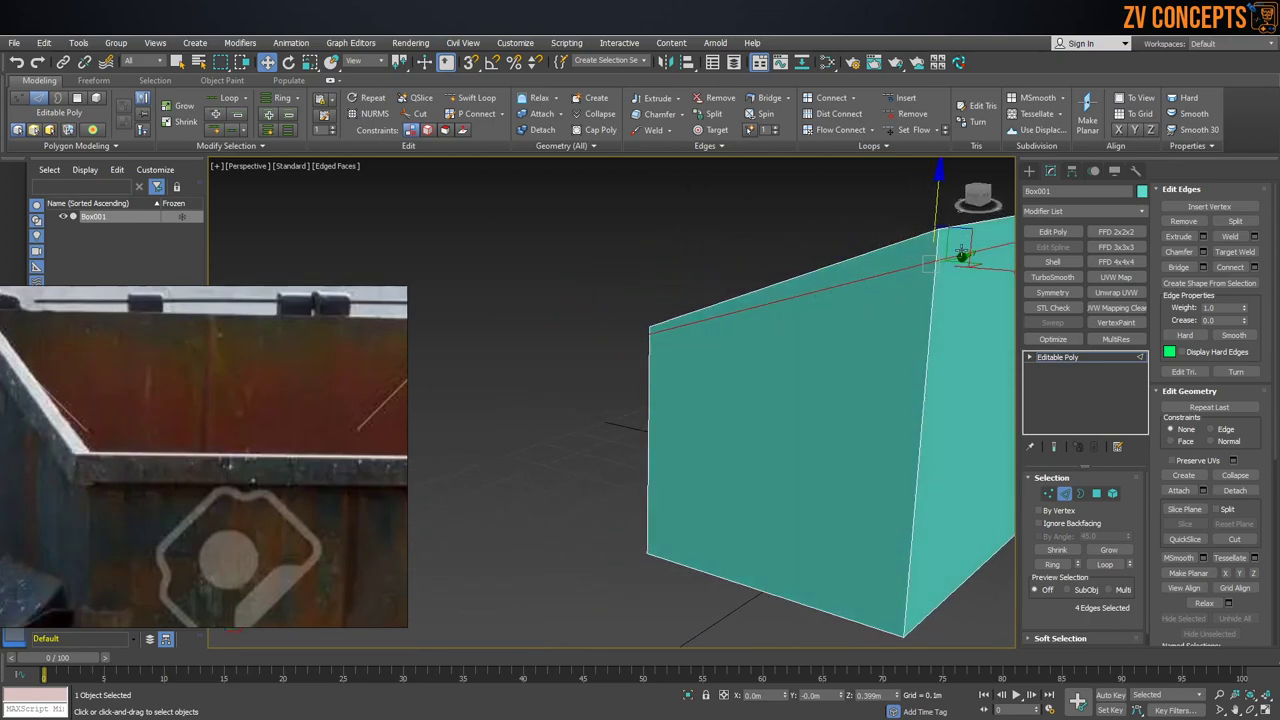
click(977, 253)
alt+middle_drag(977, 257, 831, 374)
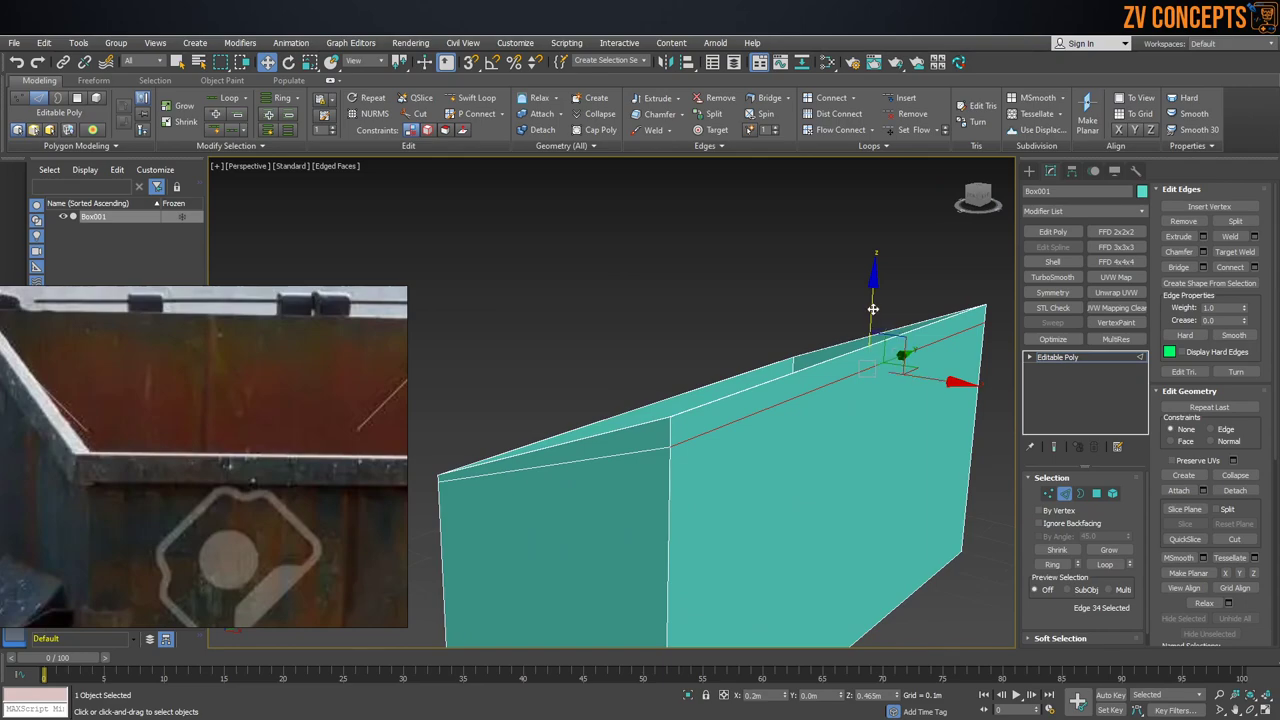
drag(870, 307, 868, 304)
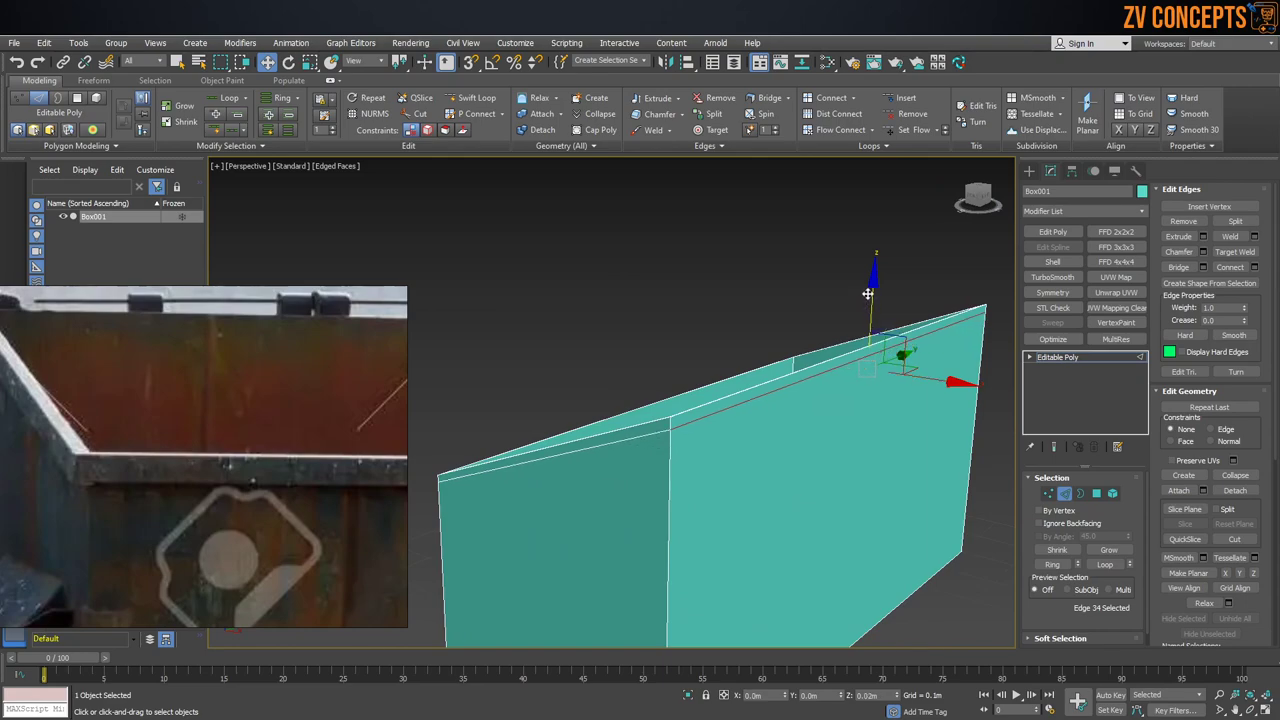
Step: Select the whole loop below the rim, lower it slightly to about 0.402 m, and check its spacing at the rear wall
alt+middle_drag(868, 303, 515, 503)
scroll(515, 494, up, 3)
click(540, 412)
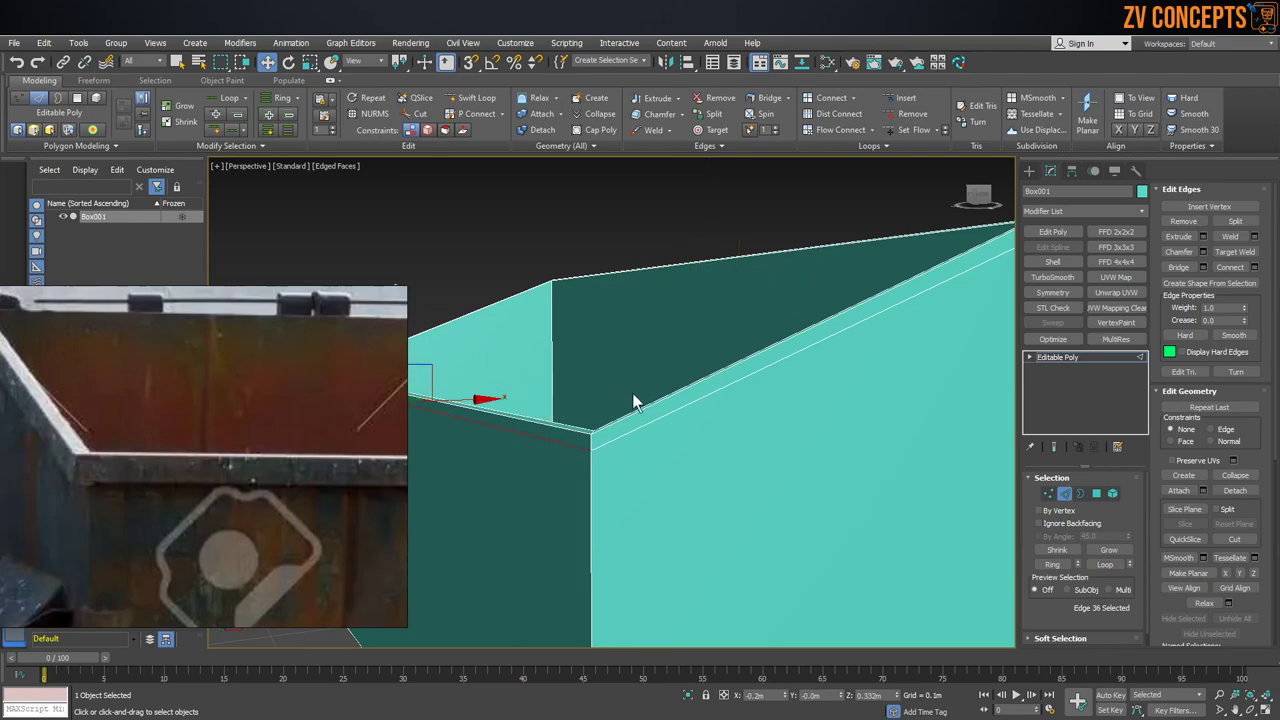
double_click(638, 425)
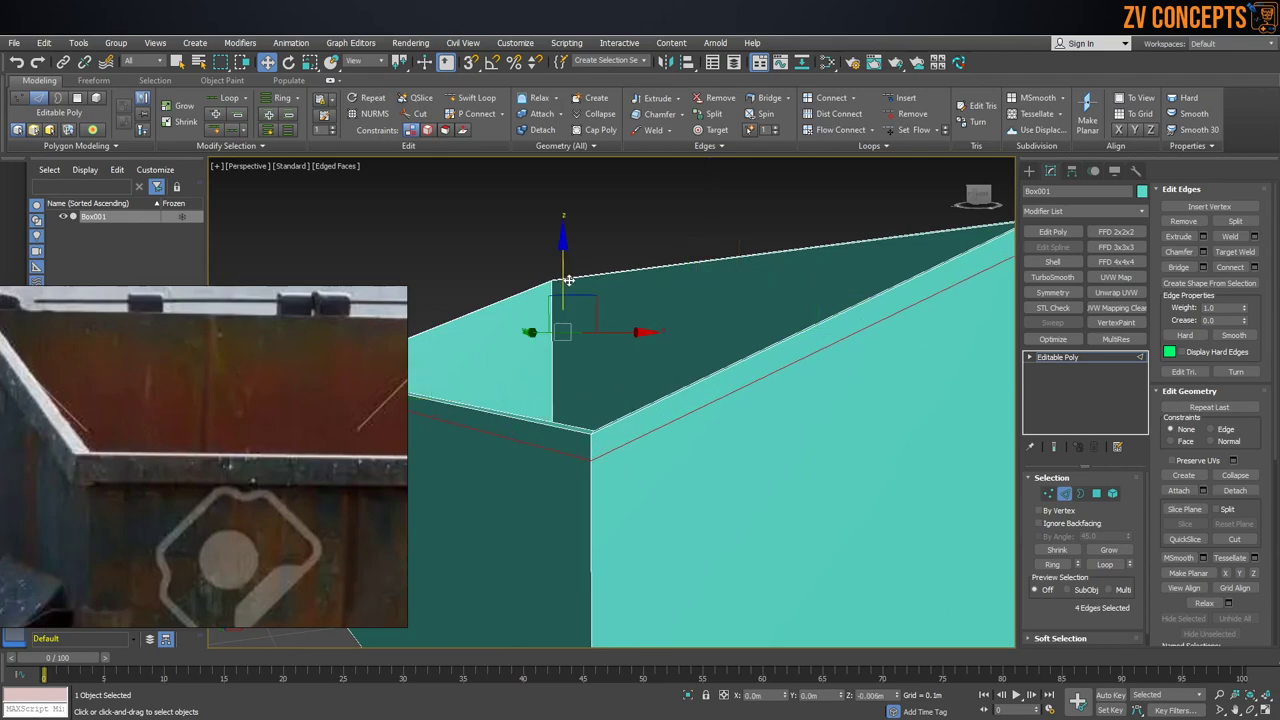
scroll(610, 358, down, 5)
alt+middle_drag(611, 359, 641, 388)
scroll(618, 374, up, 3)
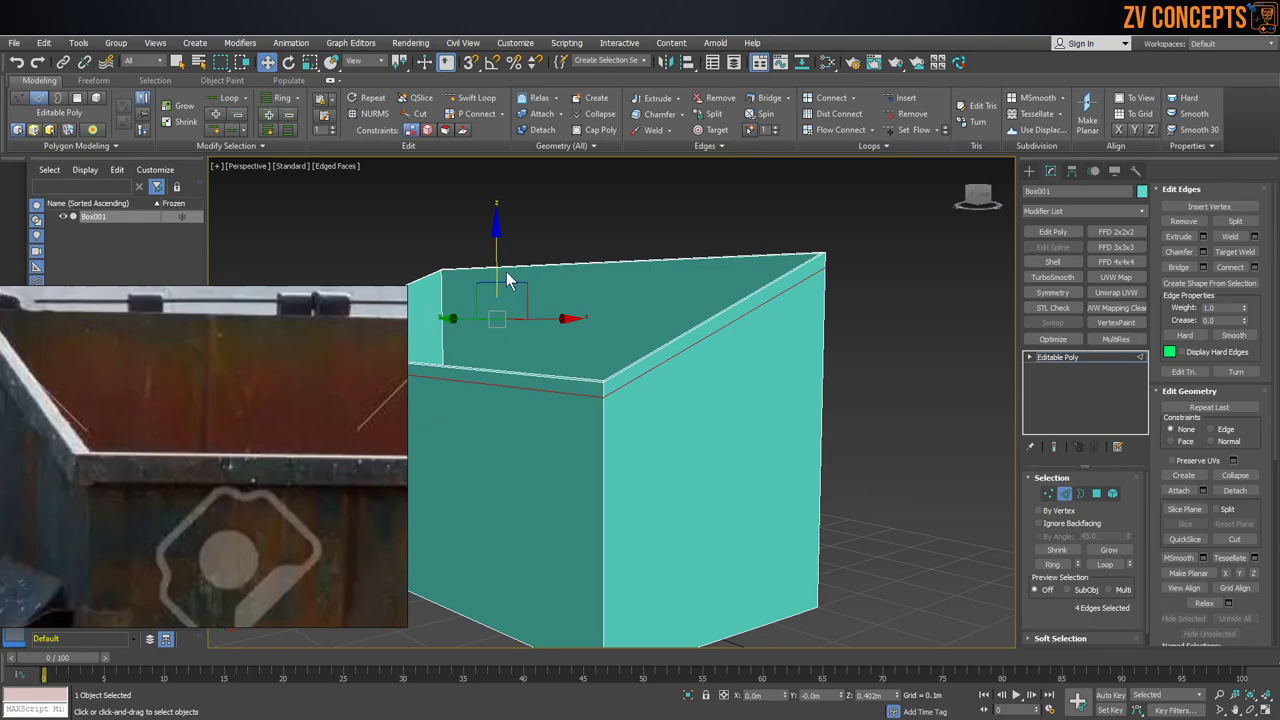
drag(496, 262, 497, 261)
alt+middle_drag(811, 329, 737, 320)
click(846, 253)
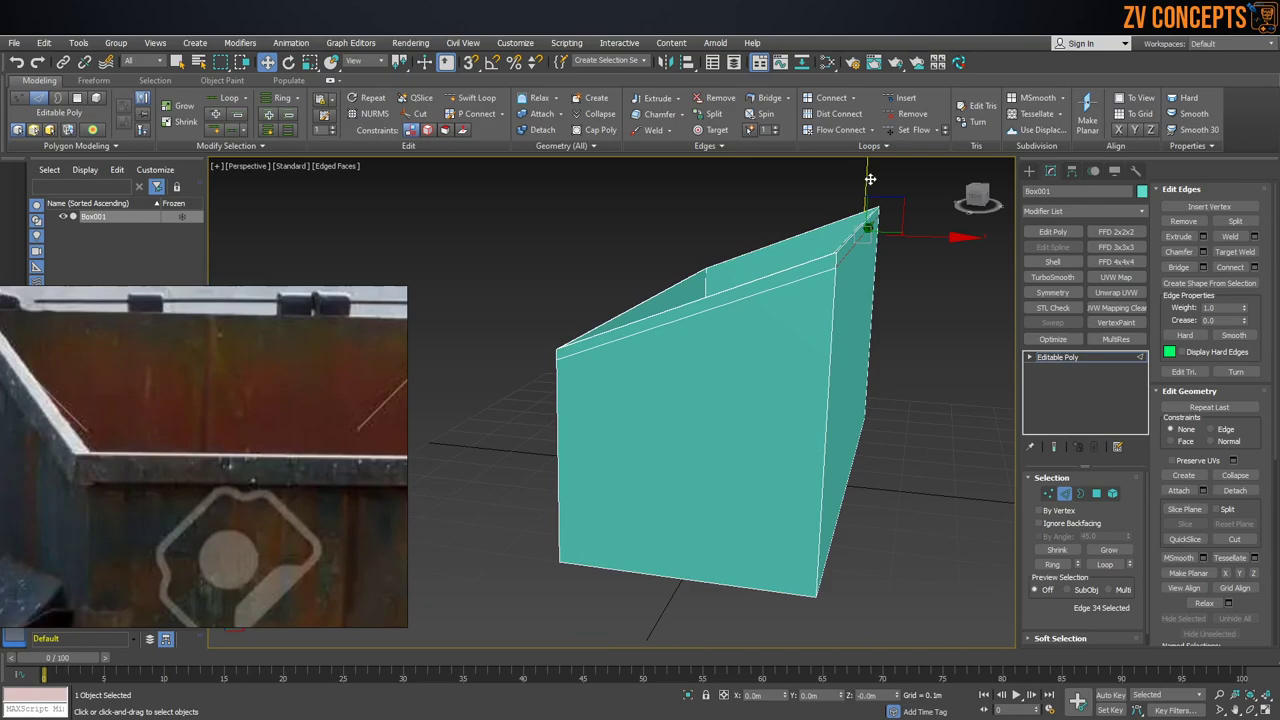
alt+middle_drag(868, 222, 541, 204)
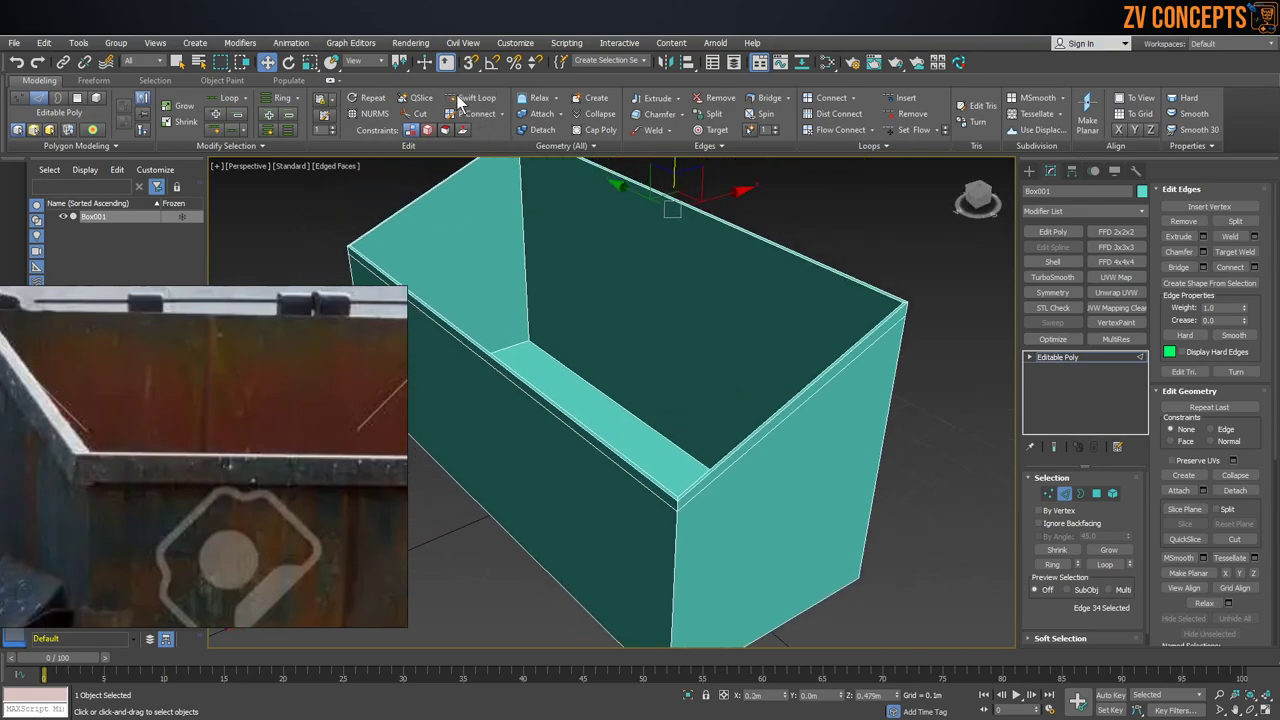
Step: Try adding a horizontal Swift Loop around the dumpster's inner walls and undo it
click(474, 97)
click(519, 224)
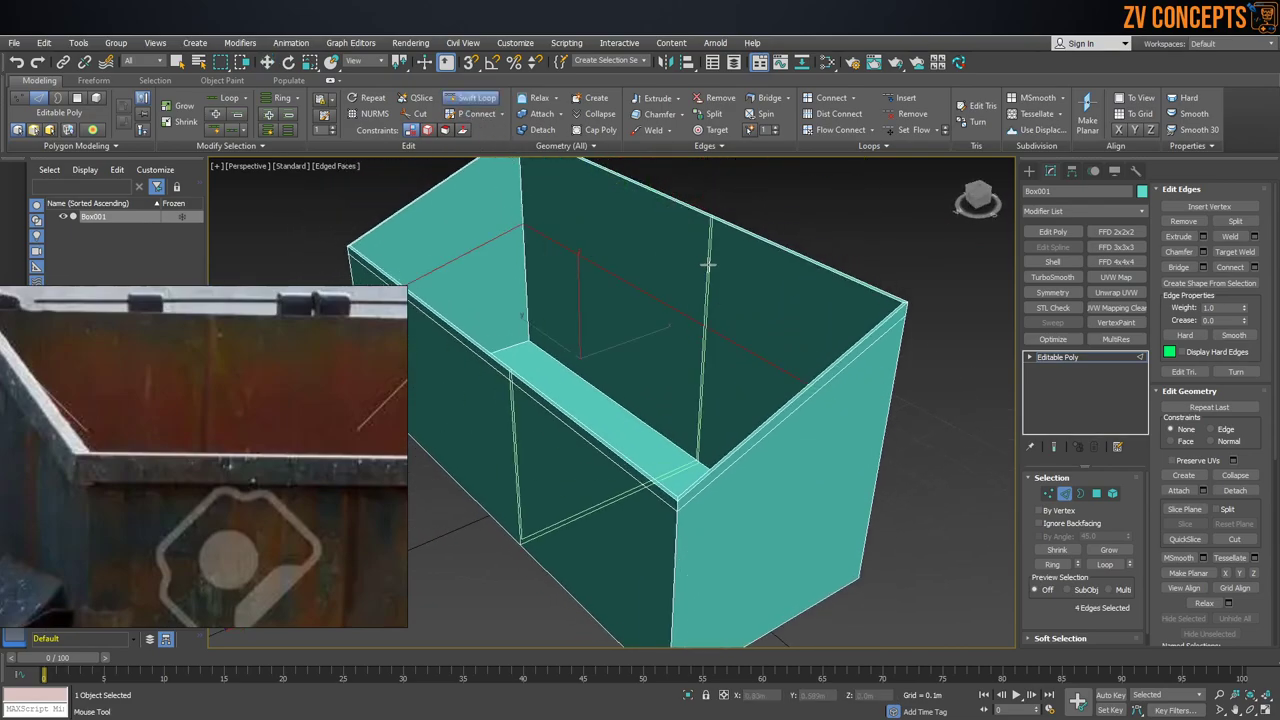
right_click(697, 313)
key(ctrl+z)
Step: Select the ring of four narrow outer polygons directly below the rim
alt+middle_drag(650, 385, 962, 478)
scroll(703, 304, down, 2)
click(1096, 492)
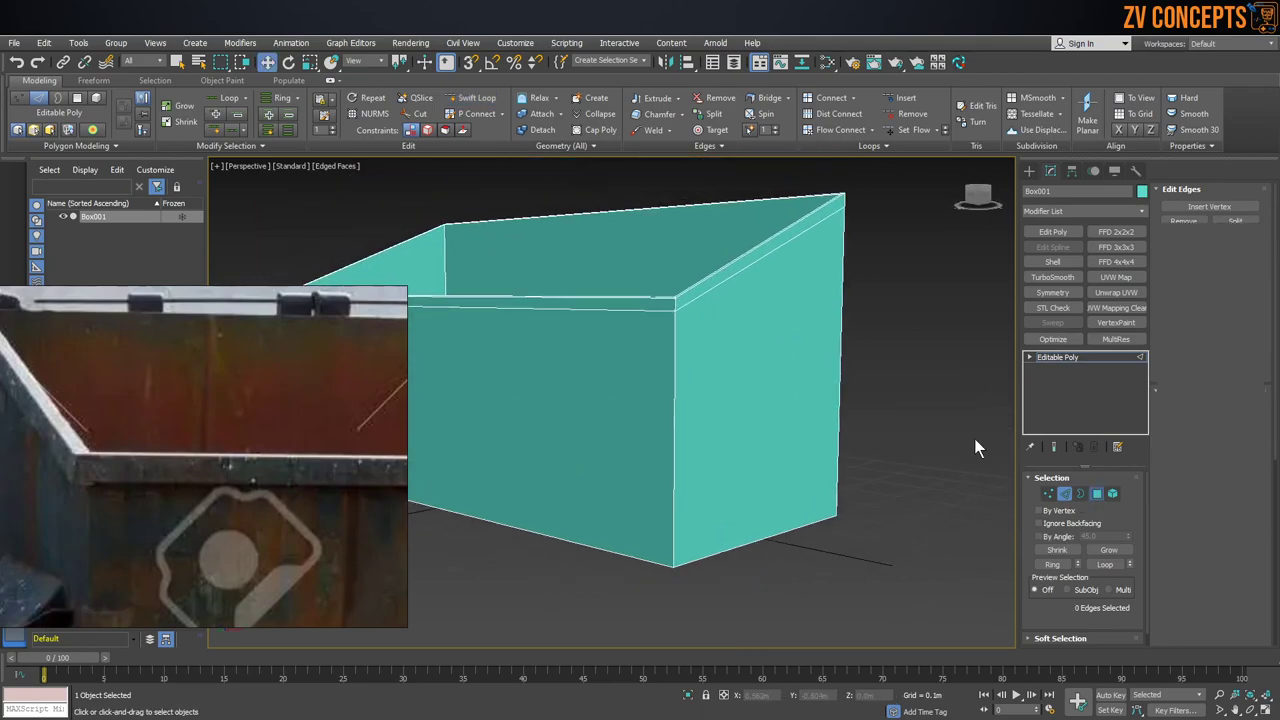
click(671, 314)
click(679, 301)
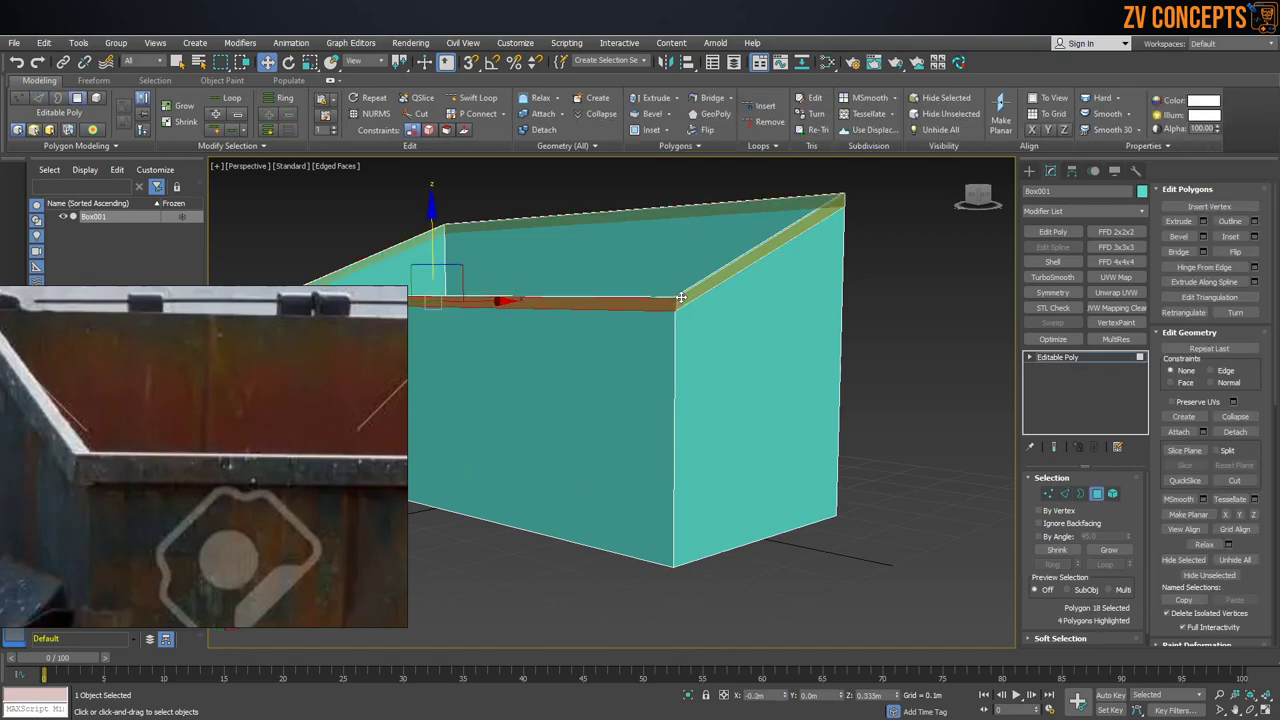
click(680, 297)
alt+middle_drag(687, 329, 731, 354)
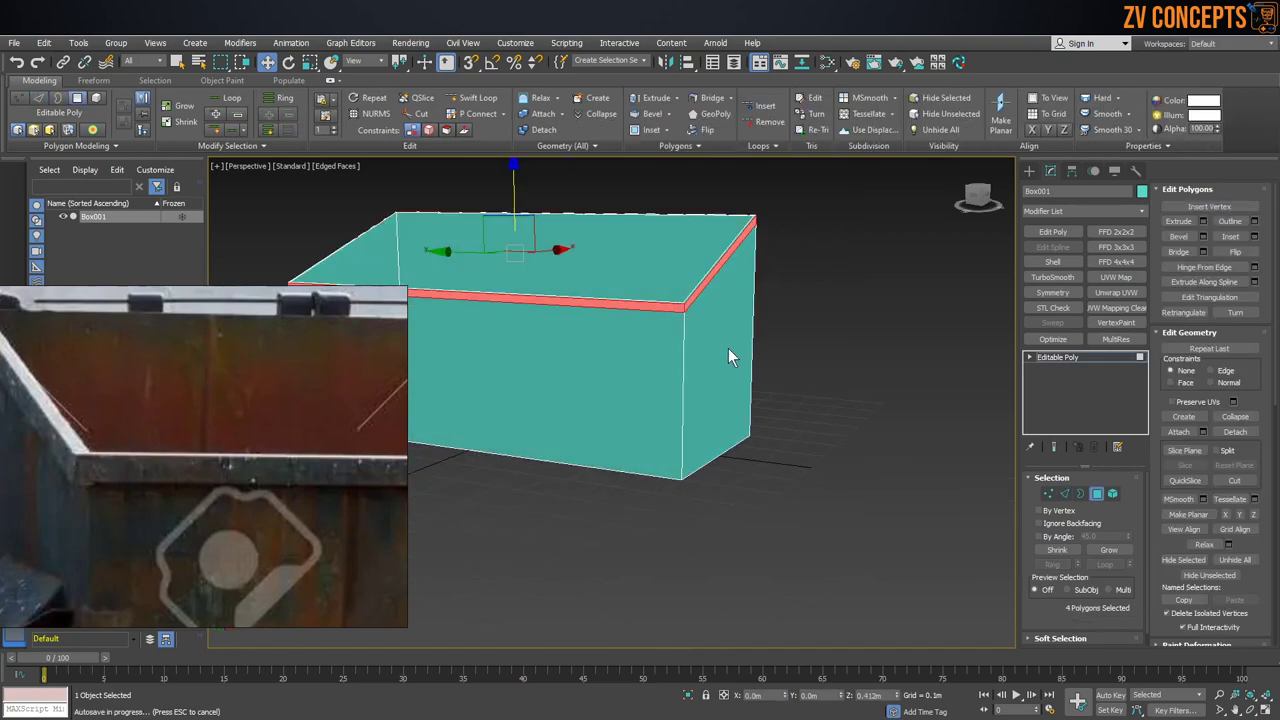
scroll(714, 308, up, 6)
scroll(714, 308, down, 1)
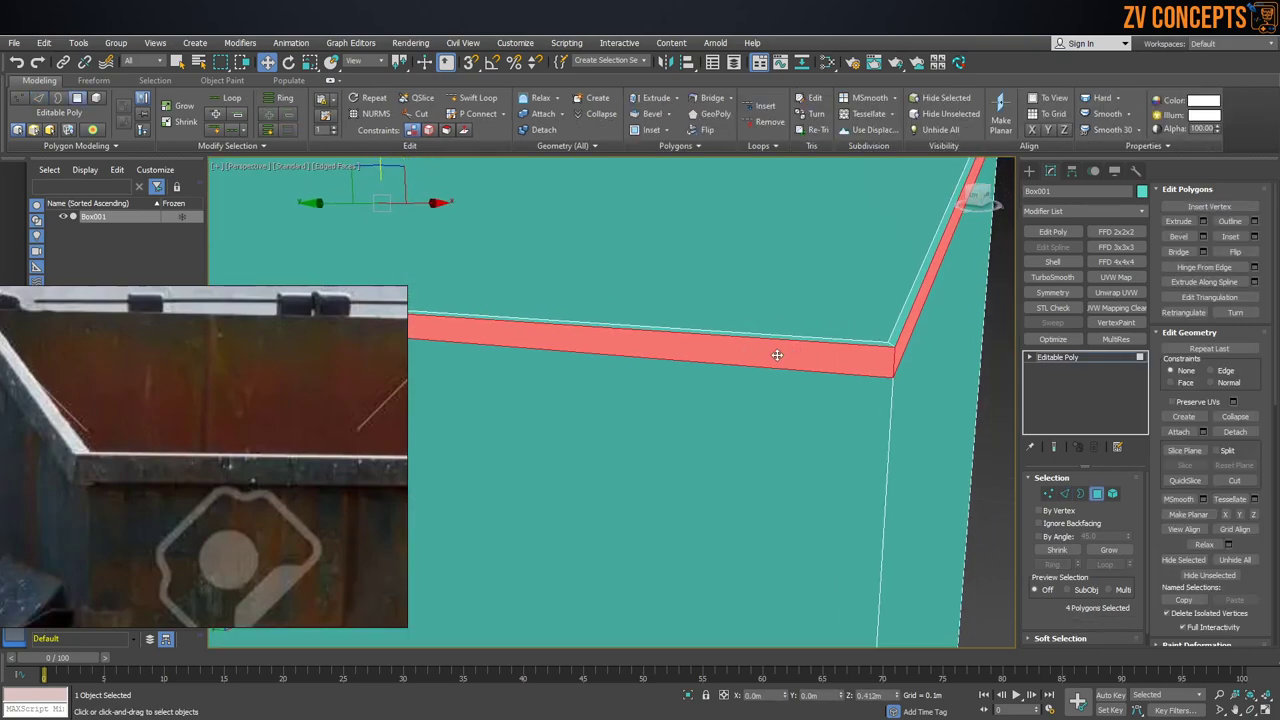
Step: Try beveling the four rim polygons with a height of about 0.033 m, comparing the grouping types up to By Polygon
click(1203, 236)
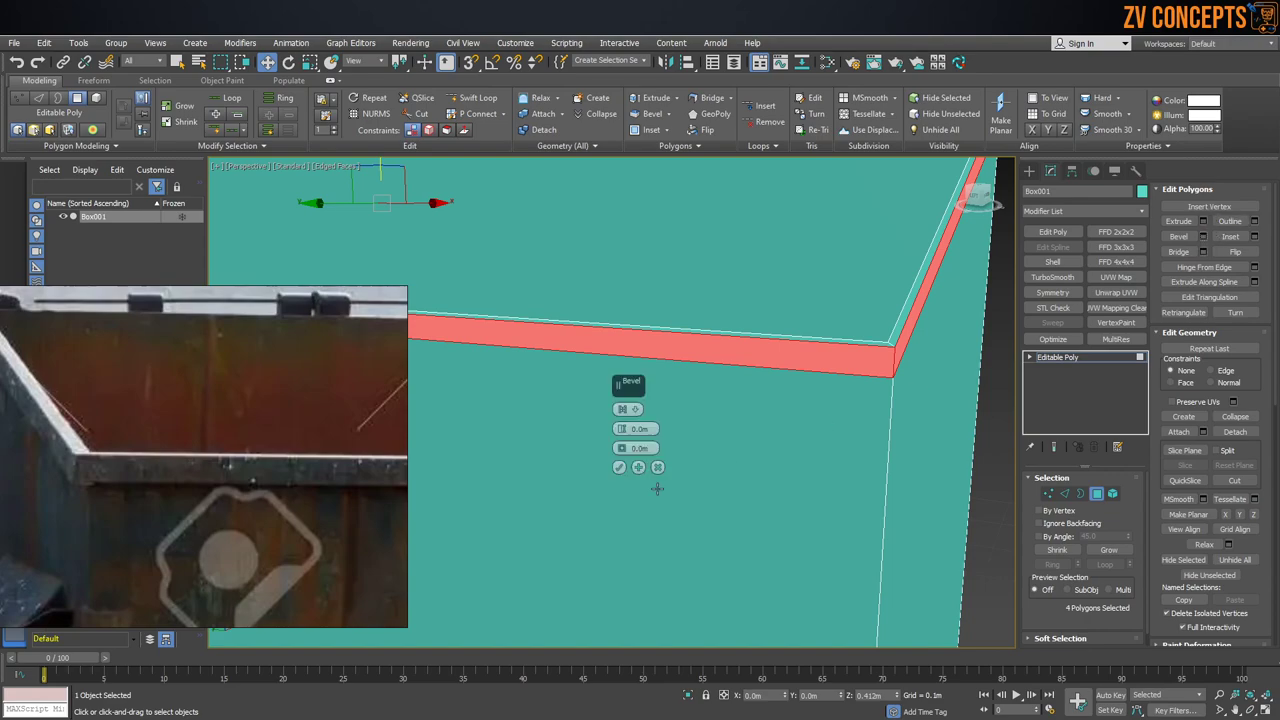
drag(621, 428, 621, 420)
click(622, 409)
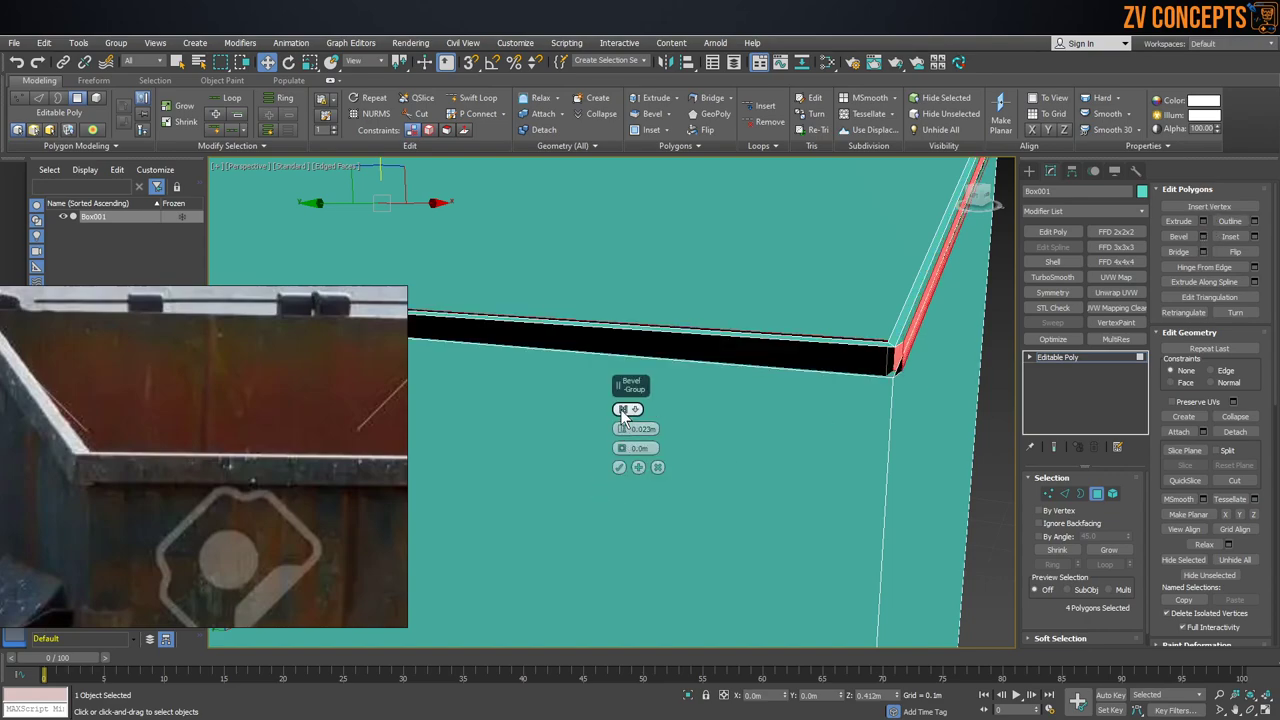
click(622, 424)
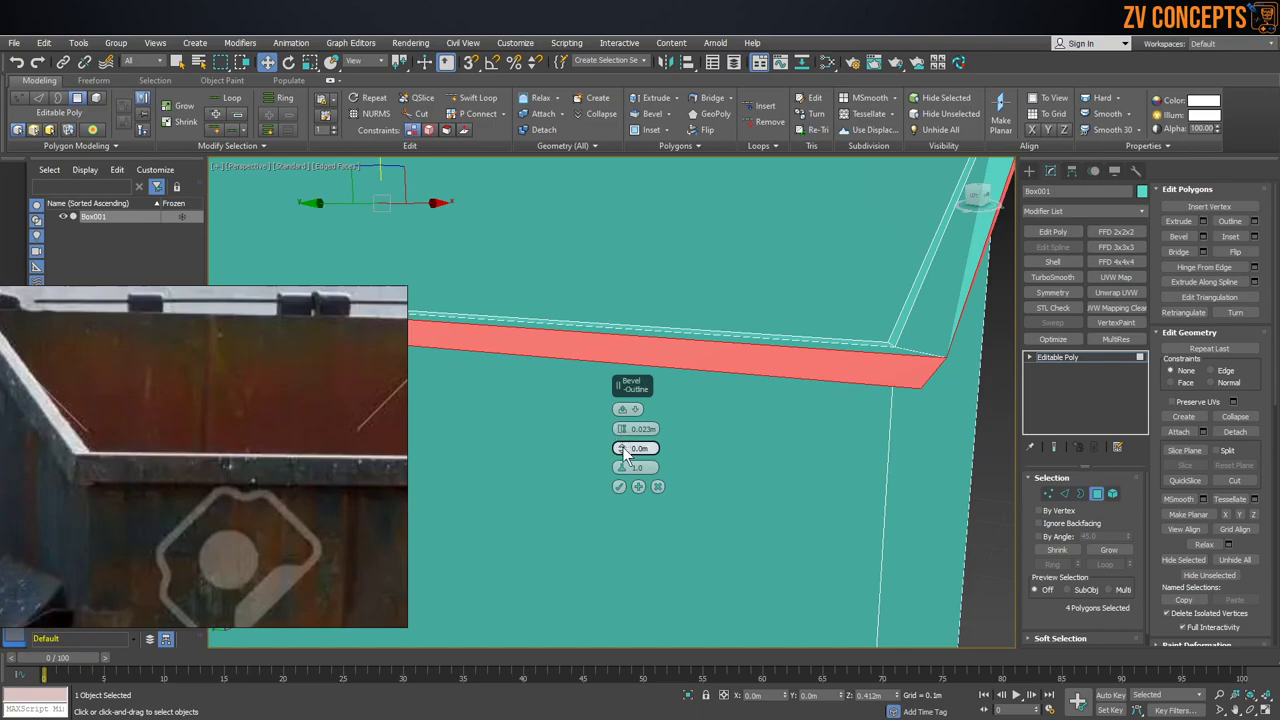
drag(621, 428, 625, 412)
click(624, 409)
alt+middle_drag(624, 408, 674, 407)
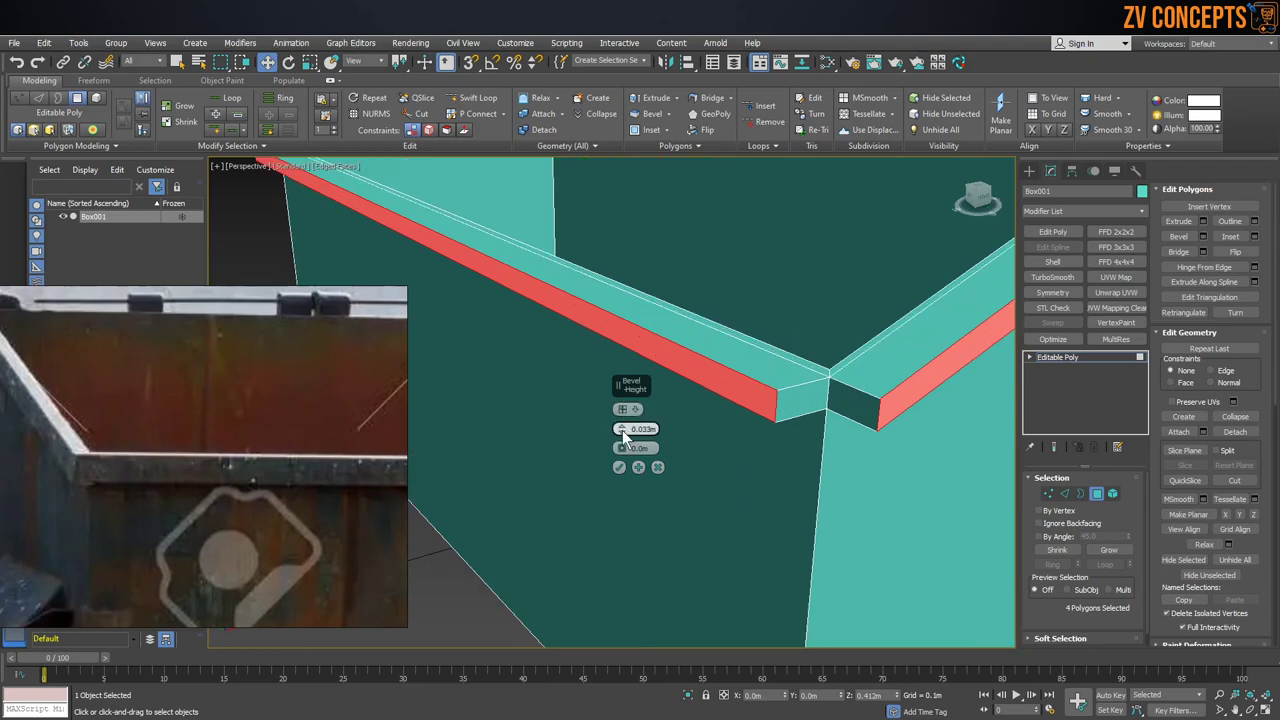
Step: Apply the By Polygon bevel with a height of about 0.011 m, inspect the rim corners, and undo it
drag(624, 428, 632, 437)
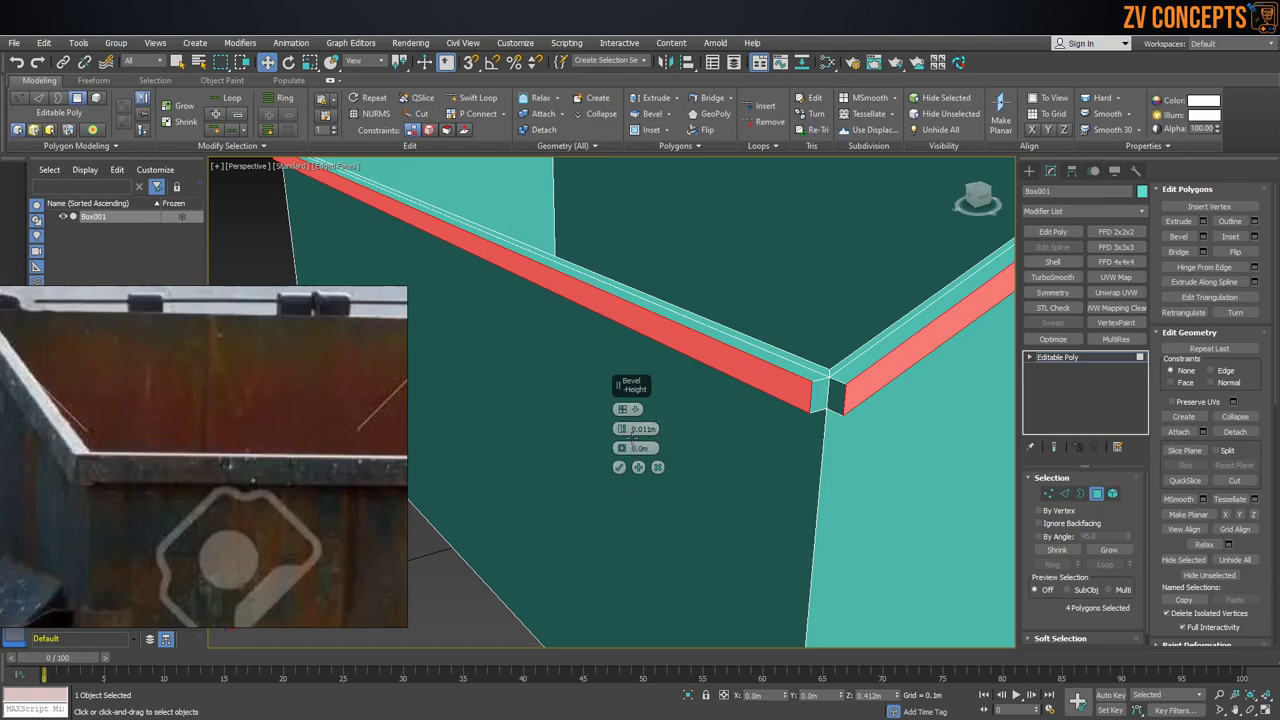
alt+middle_drag(664, 376, 727, 377)
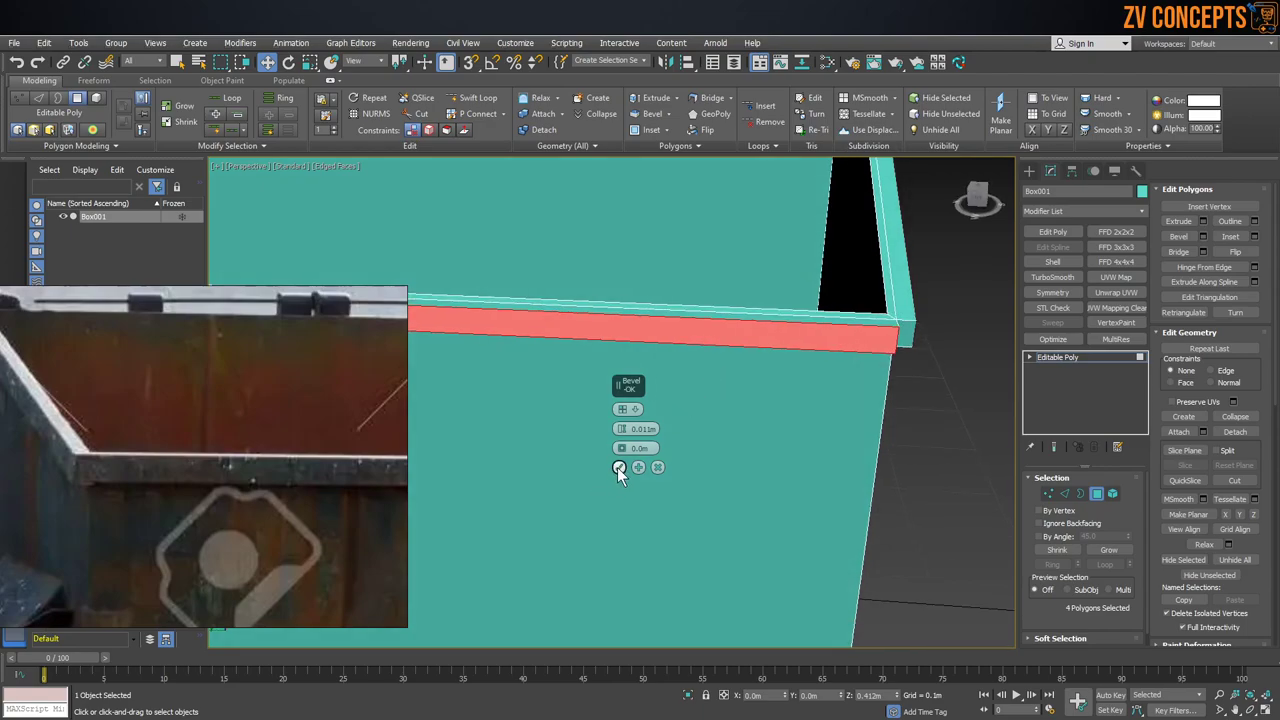
click(619, 468)
alt+middle_drag(846, 377, 791, 371)
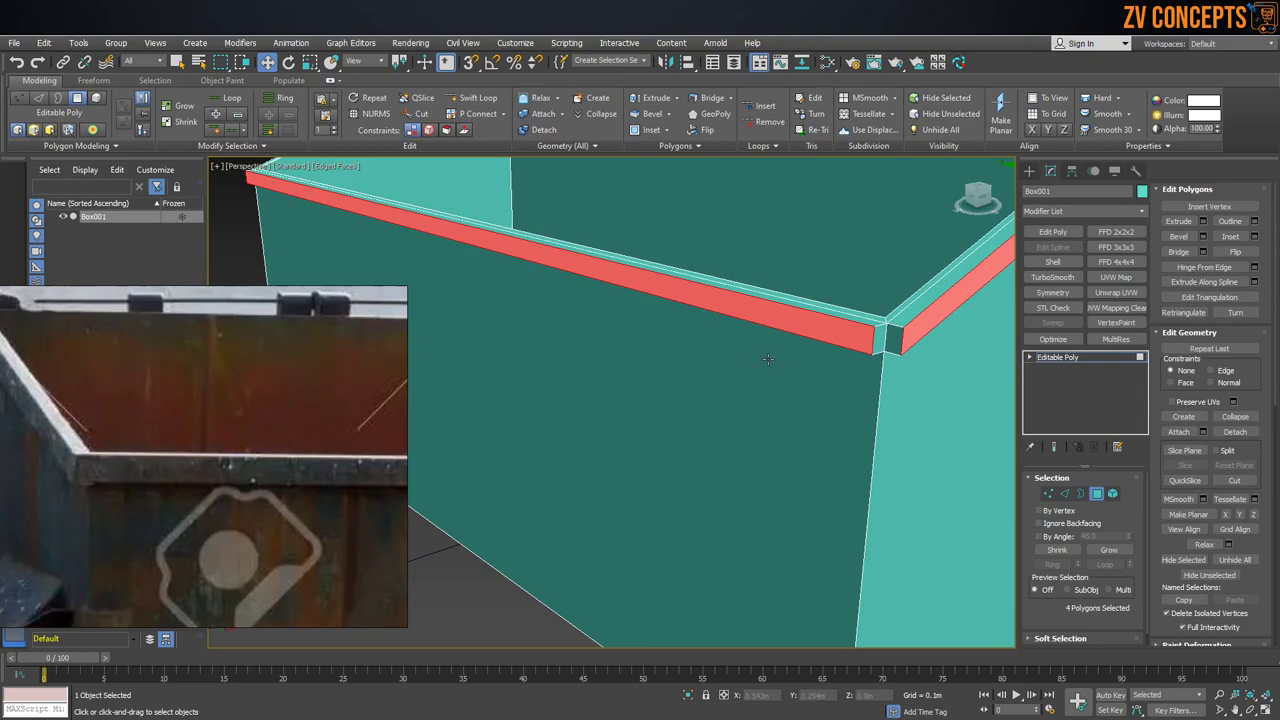
scroll(787, 340, down, 3)
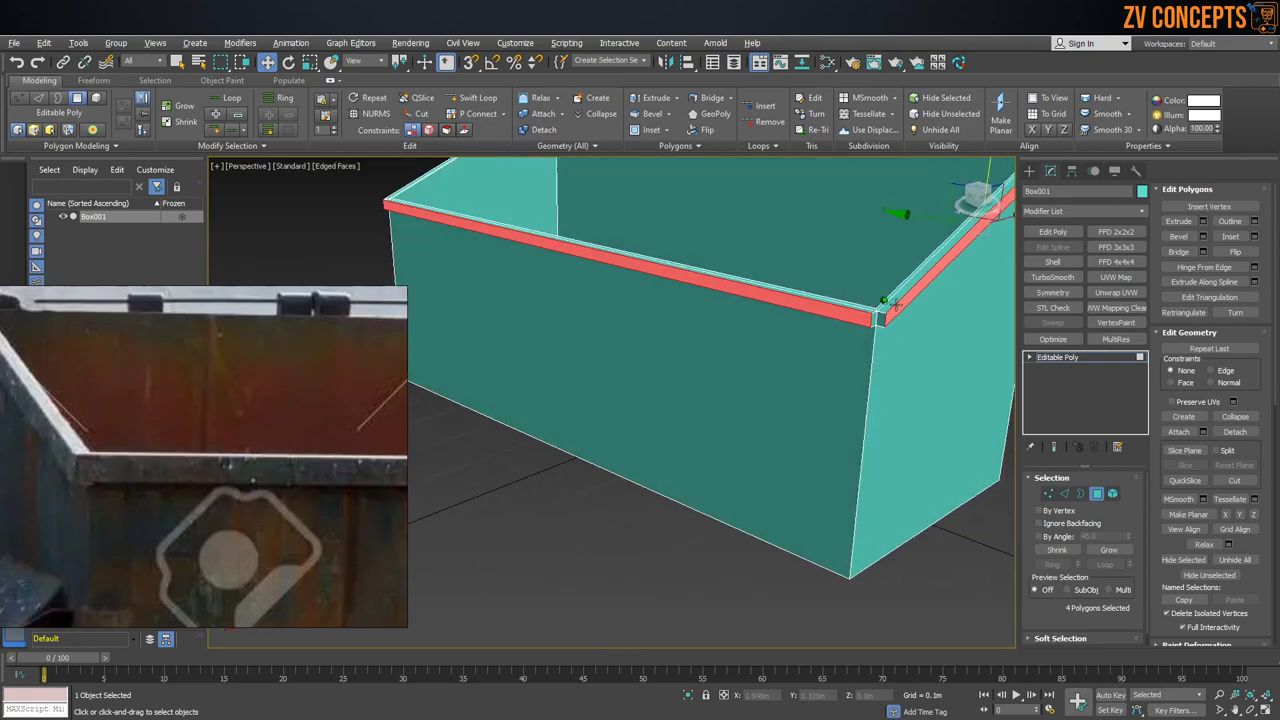
scroll(790, 352, up, 1)
scroll(903, 323, up, 3)
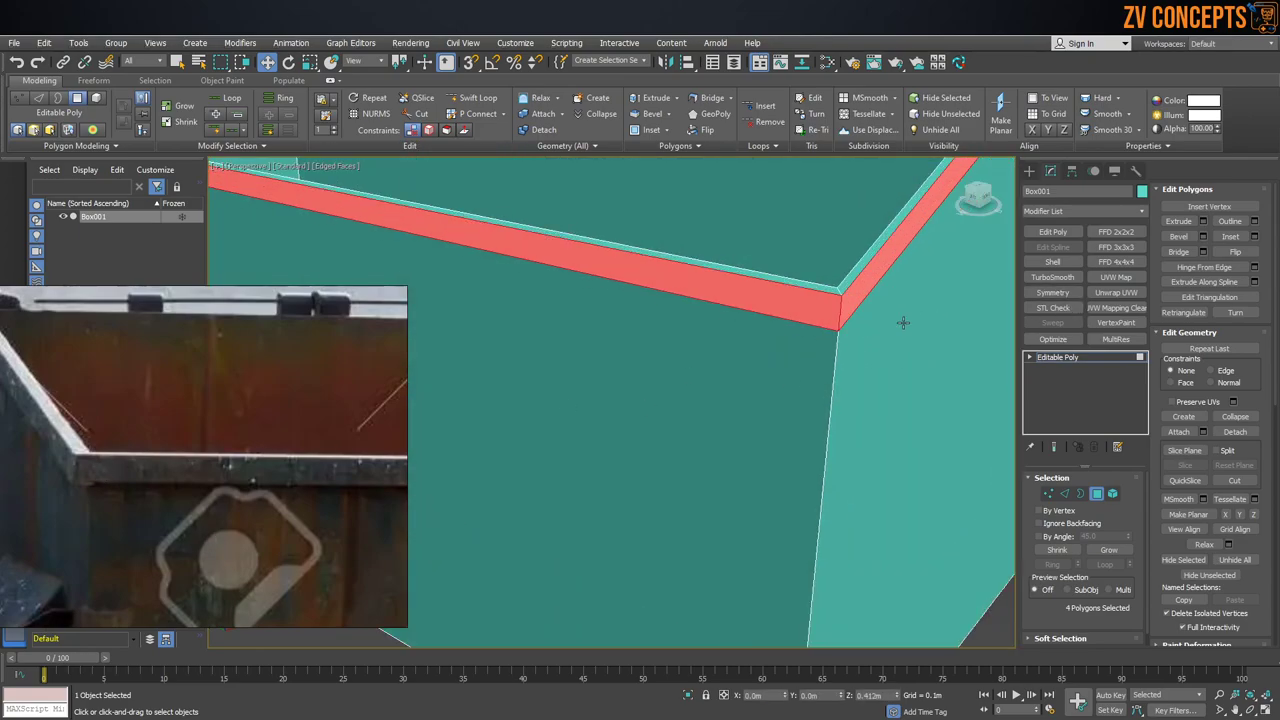
Step: Start extruding the four selected rim polygons, comparing the grouping types and choosing By Polygon
click(1203, 221)
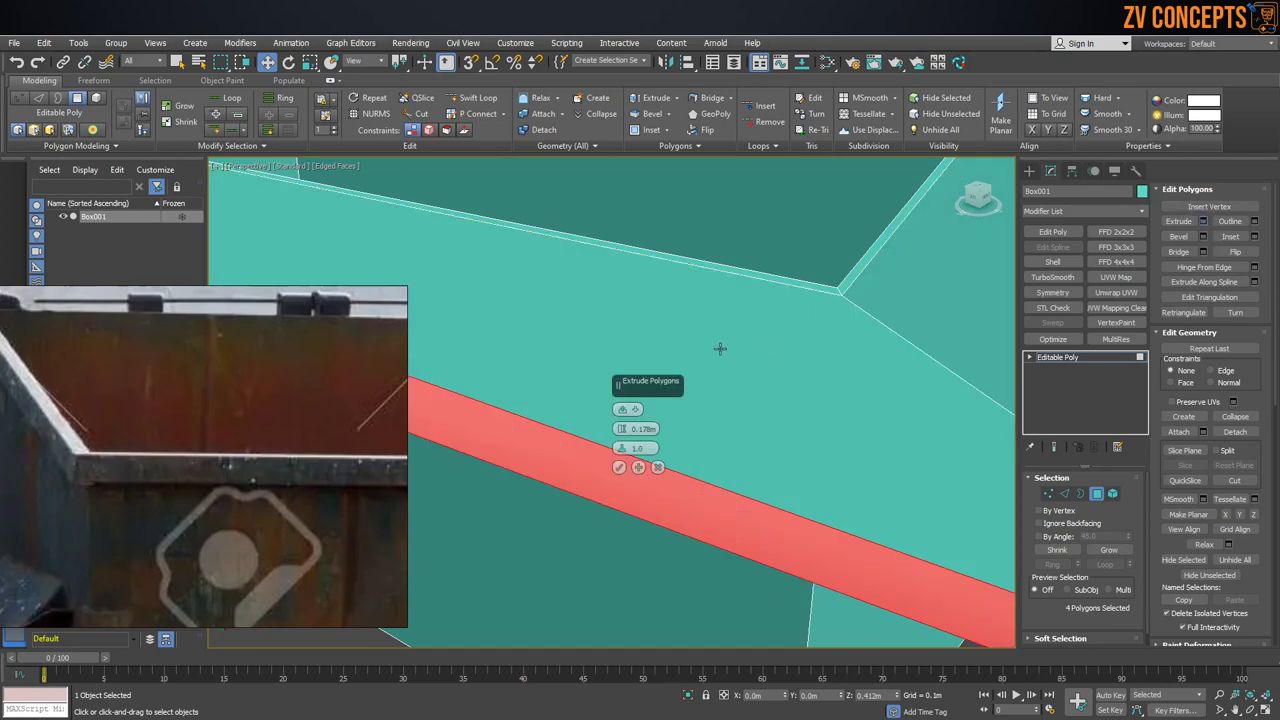
scroll(690, 375, down, 5)
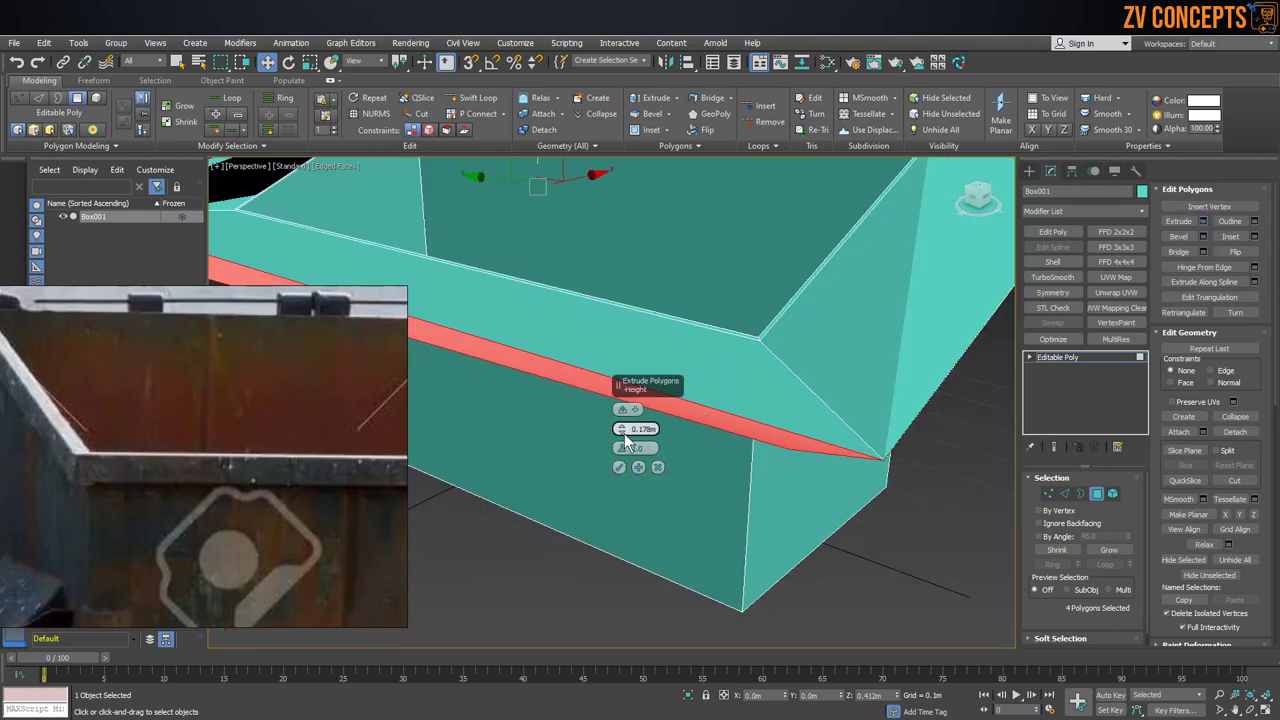
drag(622, 430, 637, 496)
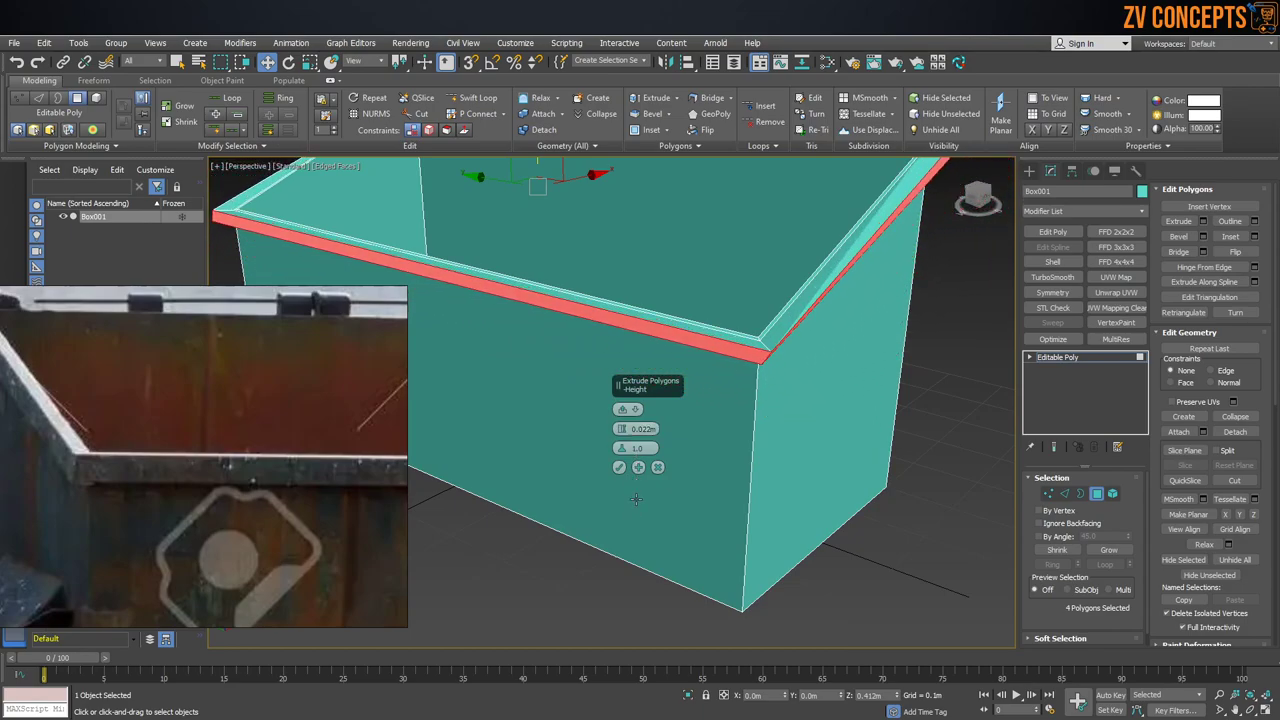
click(626, 409)
click(626, 409)
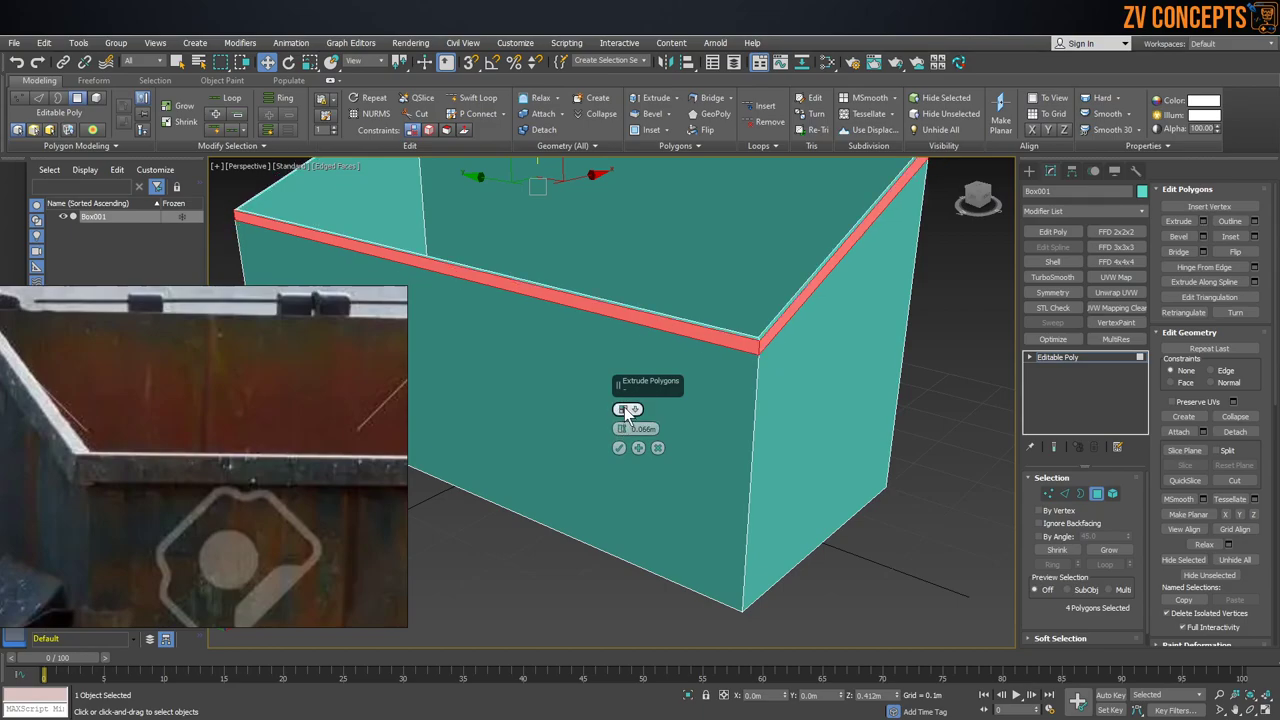
click(624, 407)
click(623, 409)
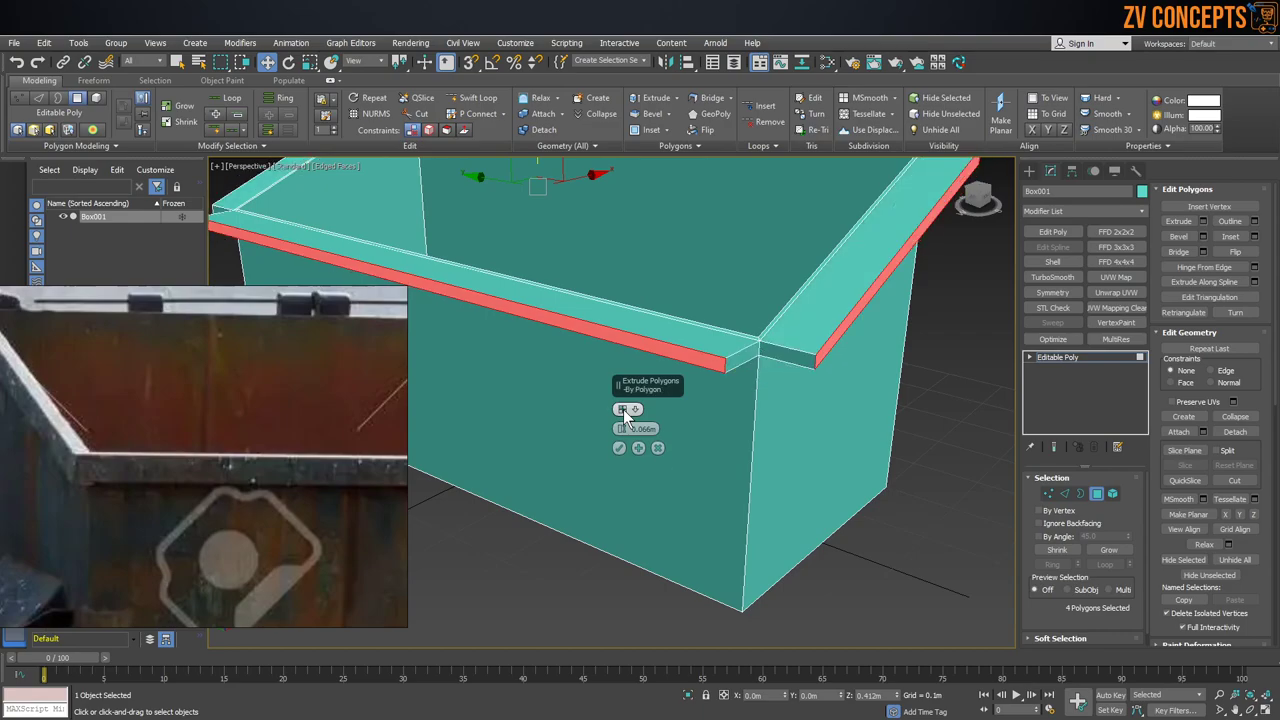
Step: Set the By Polygon rim extrusion height to about 0.018 m and apply it
drag(623, 428, 627, 451)
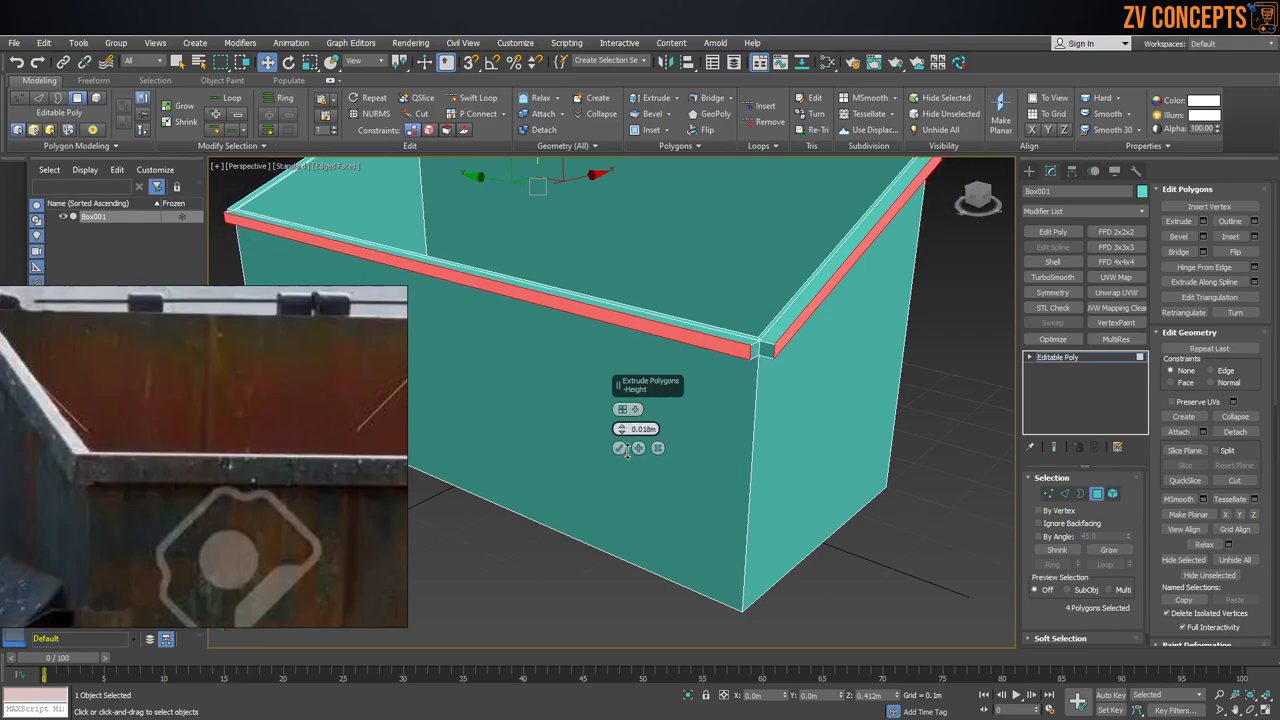
scroll(705, 335, up, 3)
scroll(760, 337, up, 3)
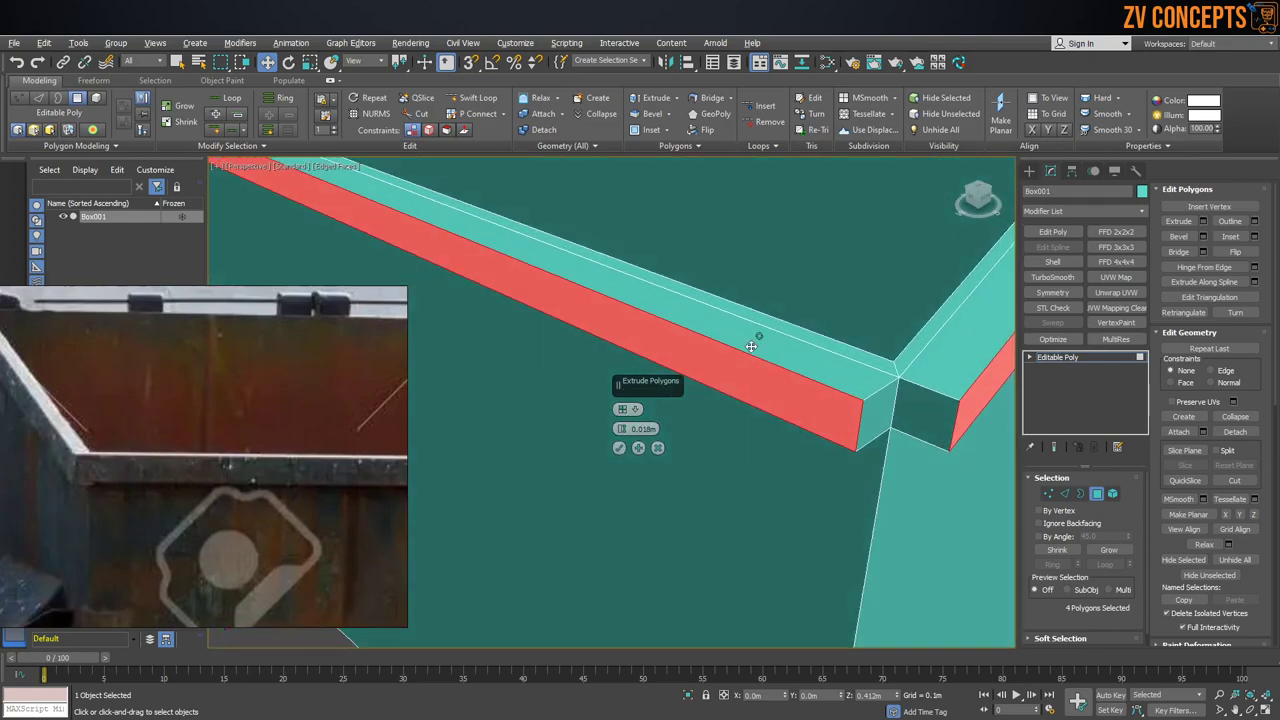
drag(622, 429, 627, 437)
click(622, 448)
Step: Delete the two small end polygons facing the gap at the first lower corner of the extruded rim
scroll(790, 372, down, 4)
alt+middle_drag(802, 371, 812, 358)
scroll(812, 365, up, 4)
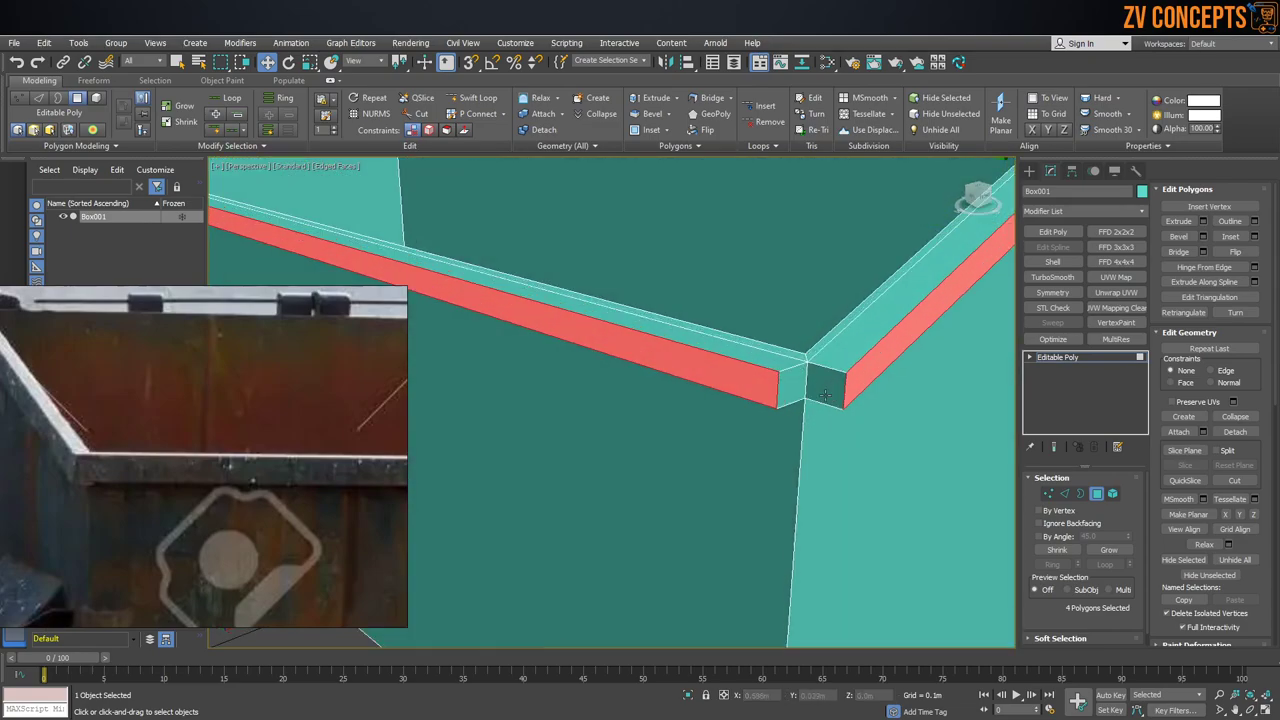
click(783, 379)
ctrl+click(843, 376)
key(Delete)
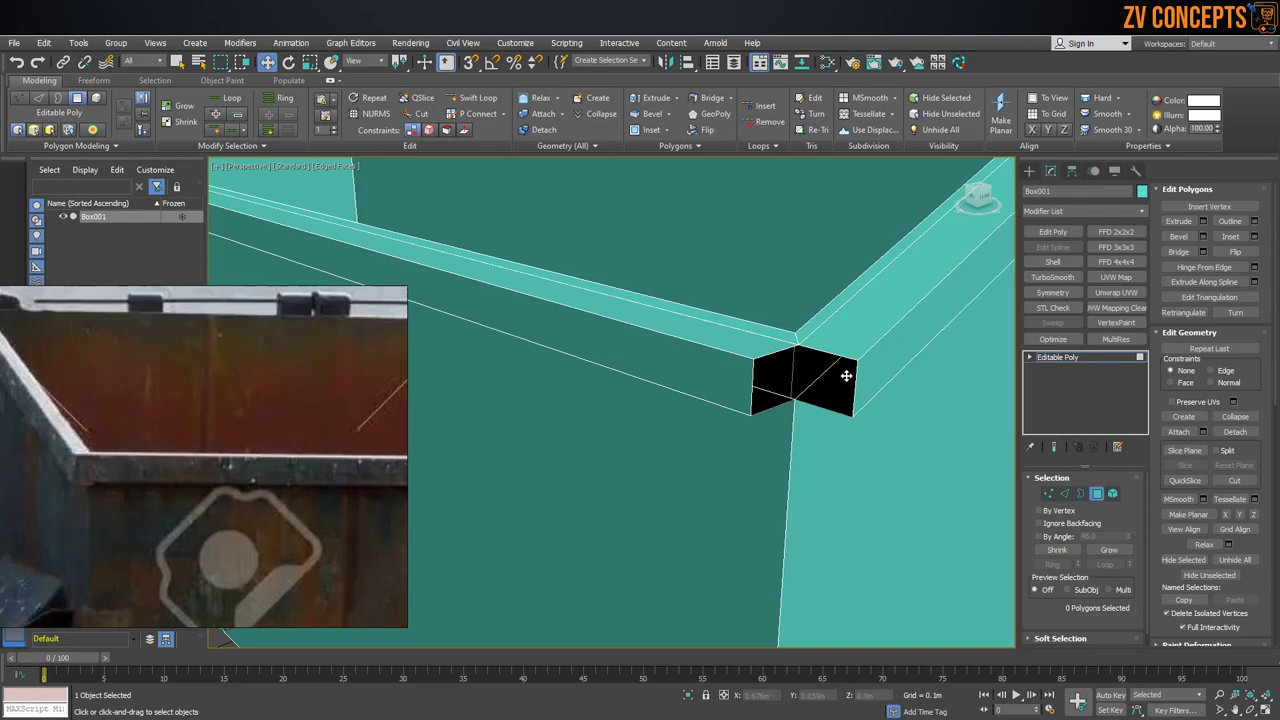
Step: Delete the two small rim end polygons at the other corner on the dumpster's lower side
scroll(719, 336, down, 5)
alt+middle_drag(719, 336, 816, 340)
alt+middle_drag(666, 343, 960, 257)
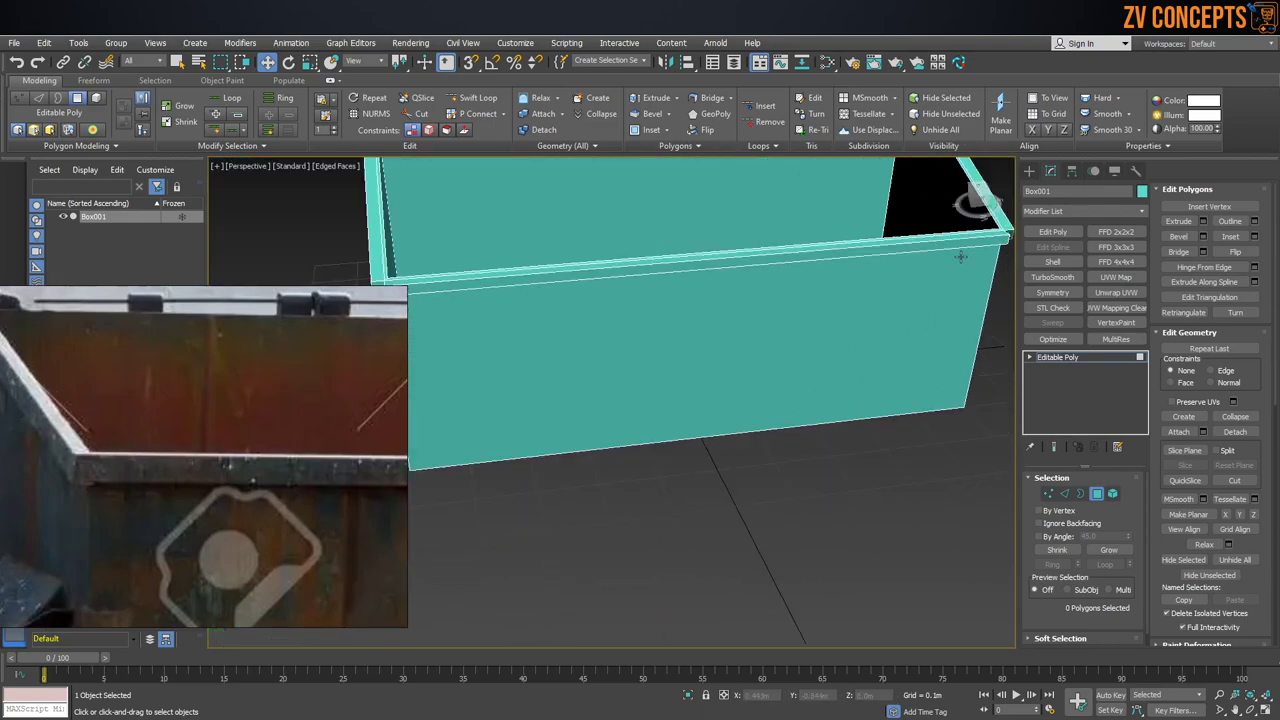
alt+middle_drag(600, 325, 705, 311)
middle_drag(597, 400, 691, 349)
scroll(691, 349, up, 4)
click(592, 352)
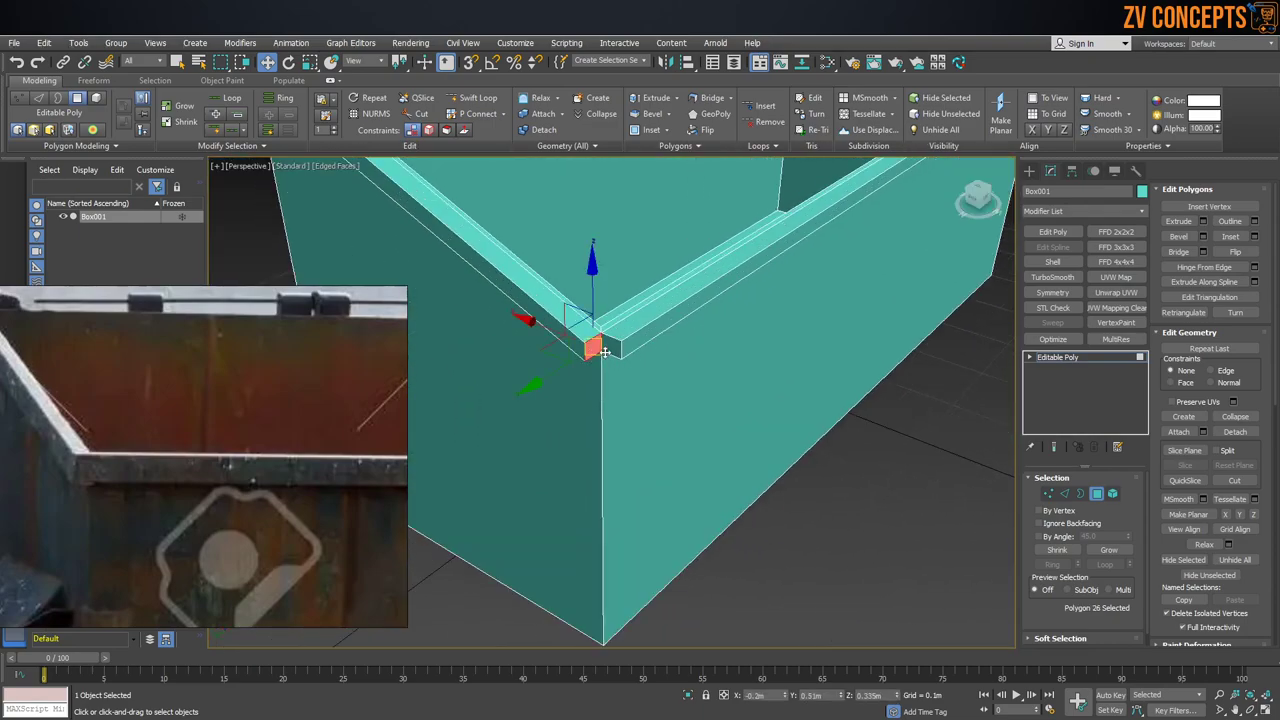
ctrl+click(610, 348)
key(Delete)
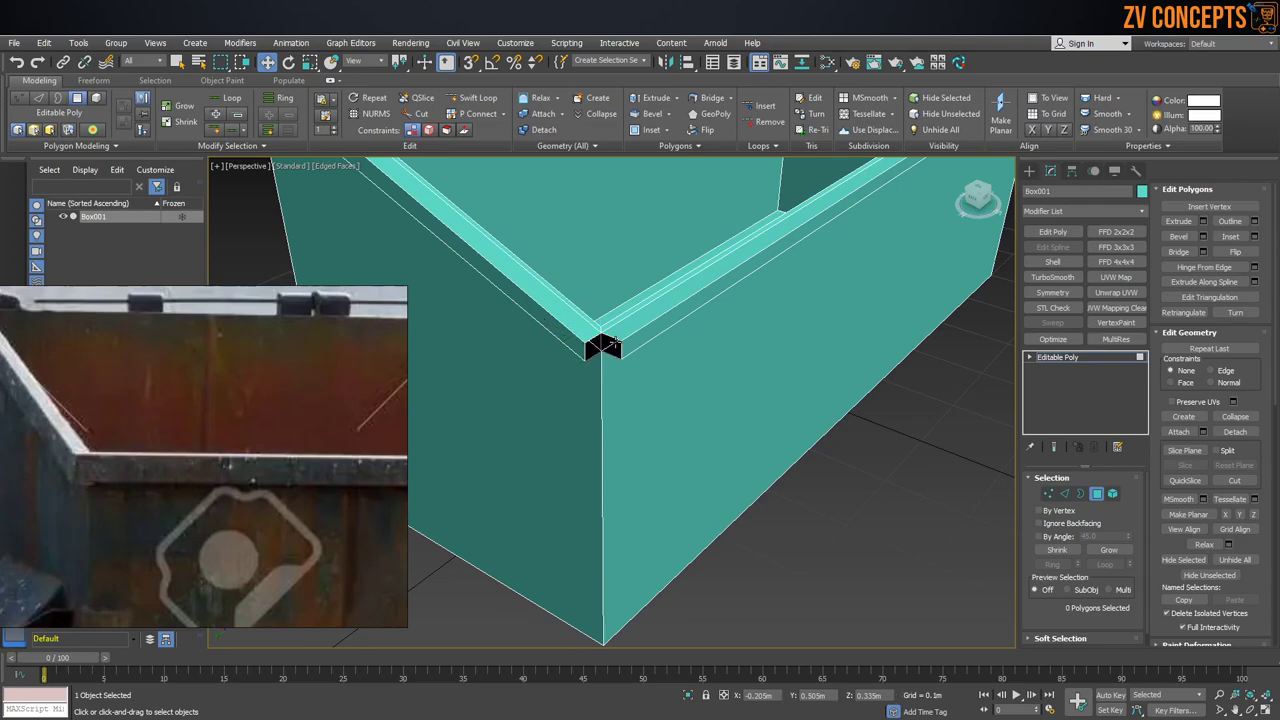
Step: Delete the two small rim end polygons at the adjacent corner on the dumpster's higher side
scroll(720, 295, down, 5)
alt+middle_drag(727, 295, 757, 236)
scroll(571, 265, up, 4)
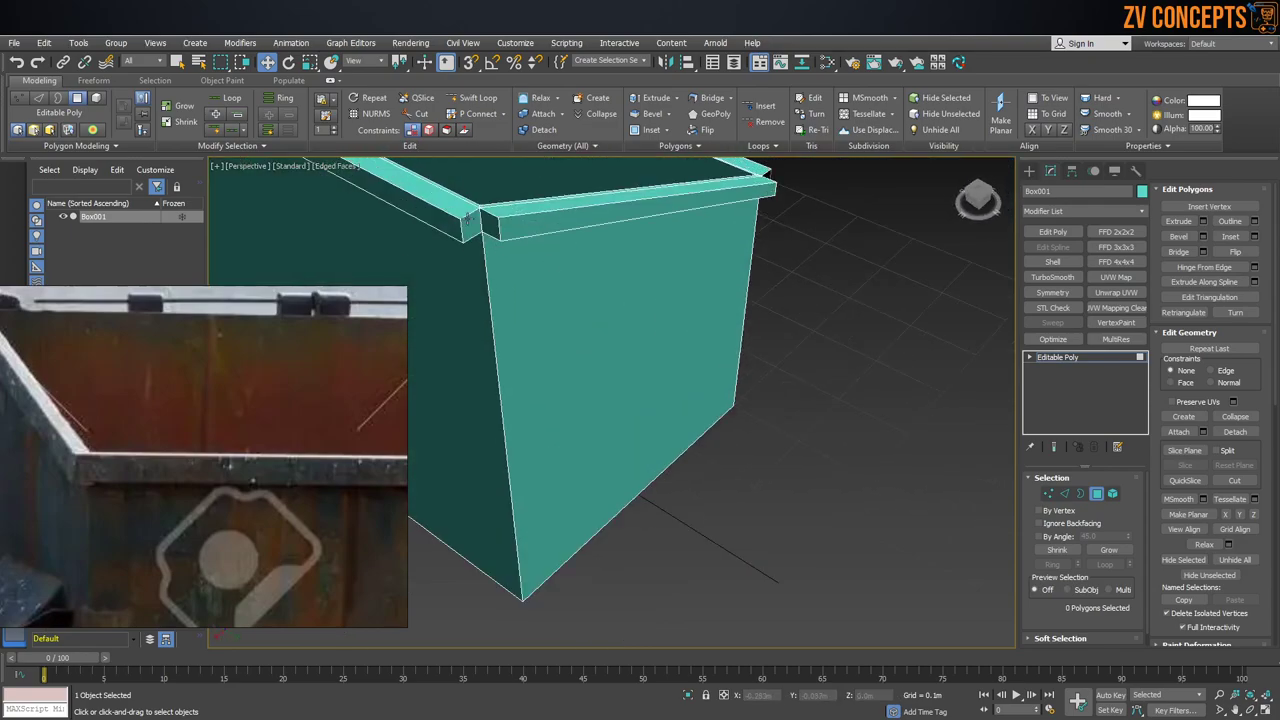
click(471, 227)
ctrl+click(489, 221)
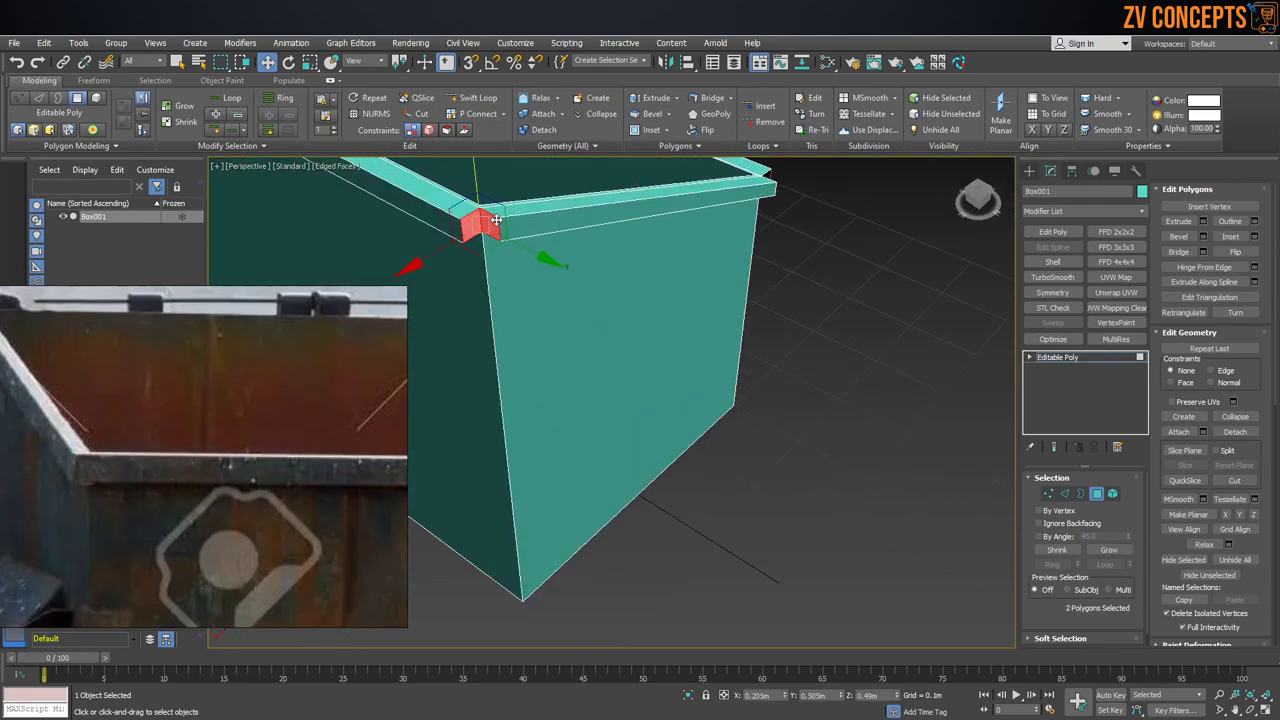
key(Delete)
Step: Delete the two small rim end polygons at the remaining corner on the dumpster's higher side
scroll(709, 263, down, 5)
alt+middle_drag(709, 263, 726, 210)
scroll(560, 240, up, 4)
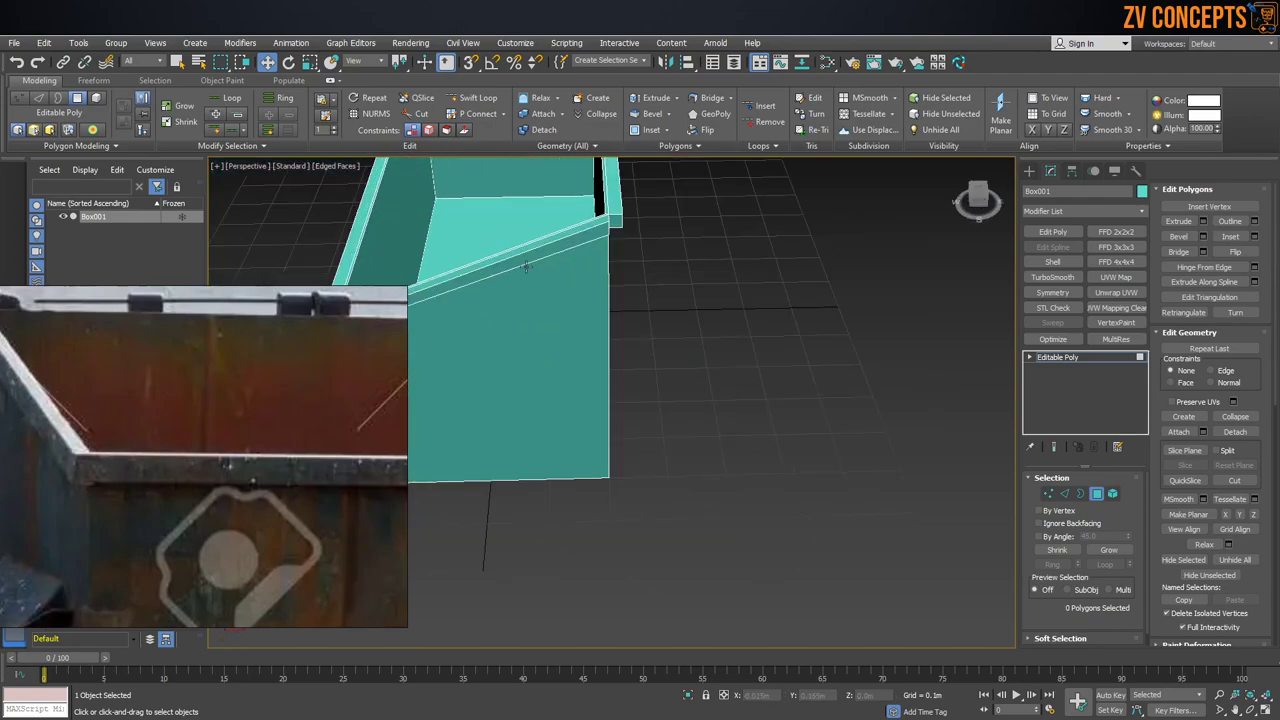
alt+middle_drag(632, 228, 605, 221)
scroll(632, 222, up, 2)
click(642, 216)
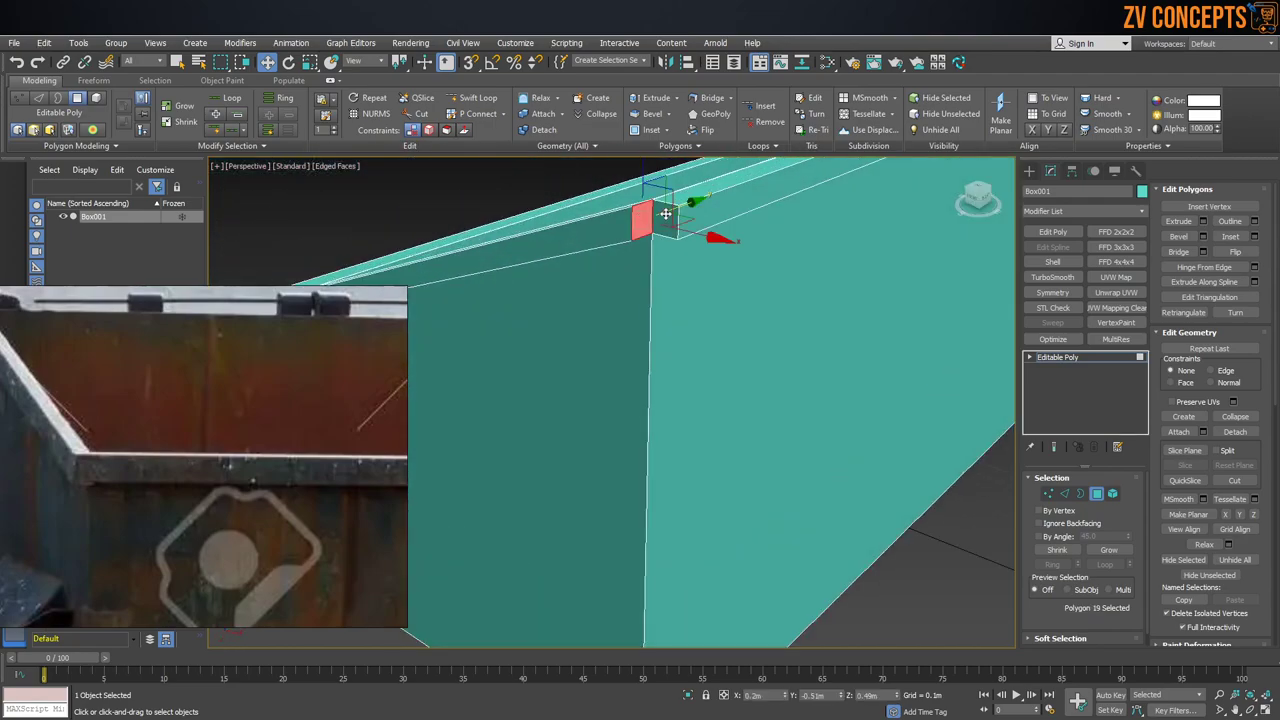
ctrl+click(665, 222)
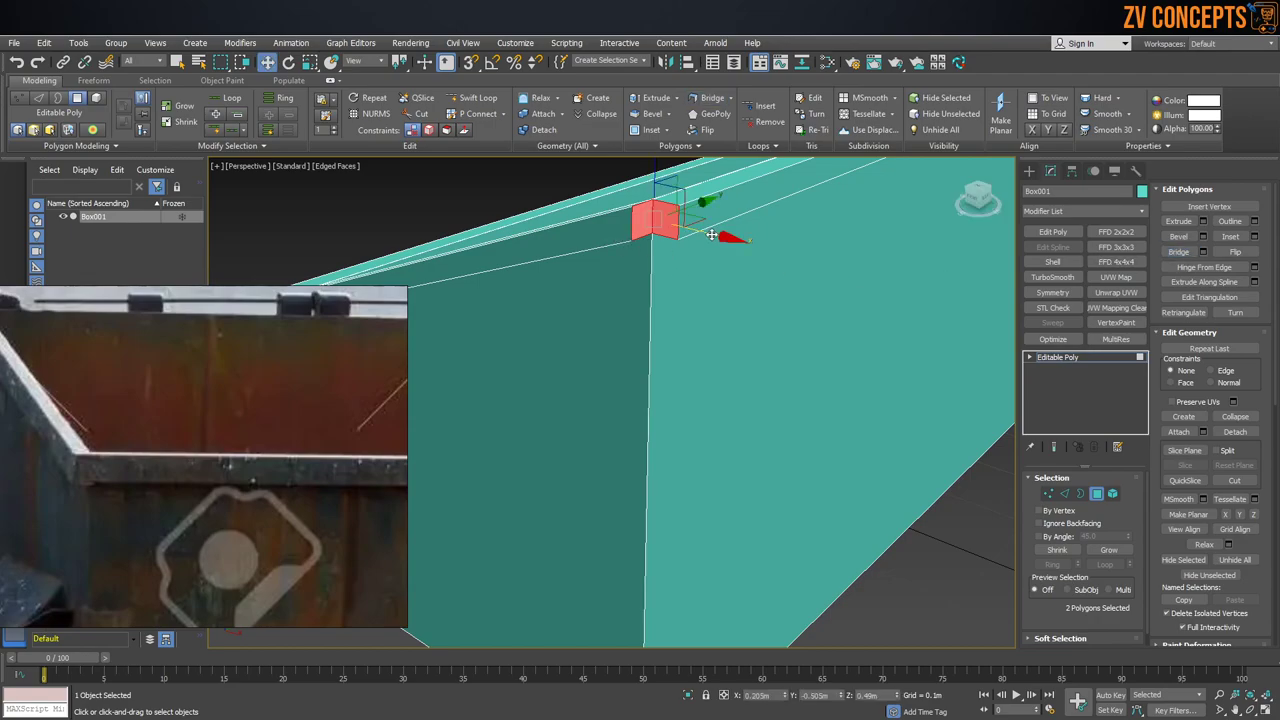
key(Delete)
Step: Weld the two upper outer vertices across the open gap at a lower rim corner, with a threshold of about 0.098 m
scroll(710, 235, down, 4)
alt+middle_drag(710, 235, 732, 272)
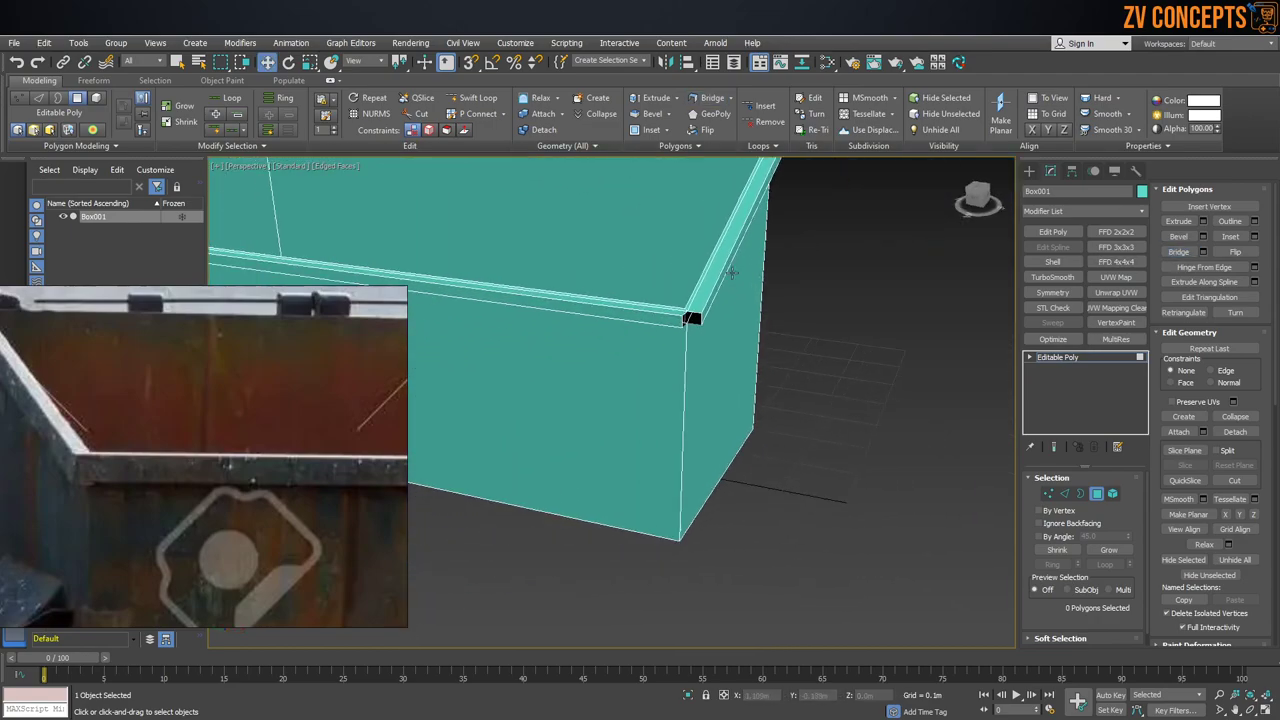
scroll(727, 281, up, 5)
alt+middle_drag(665, 323, 751, 349)
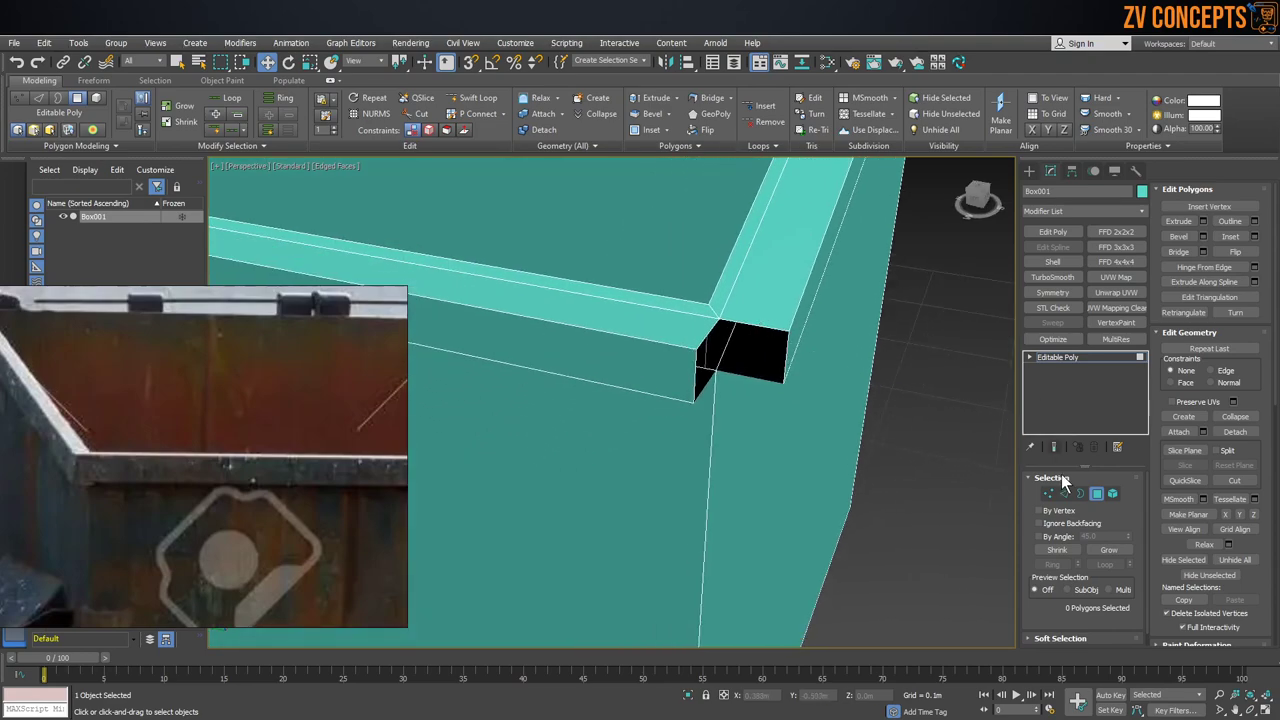
key(1)
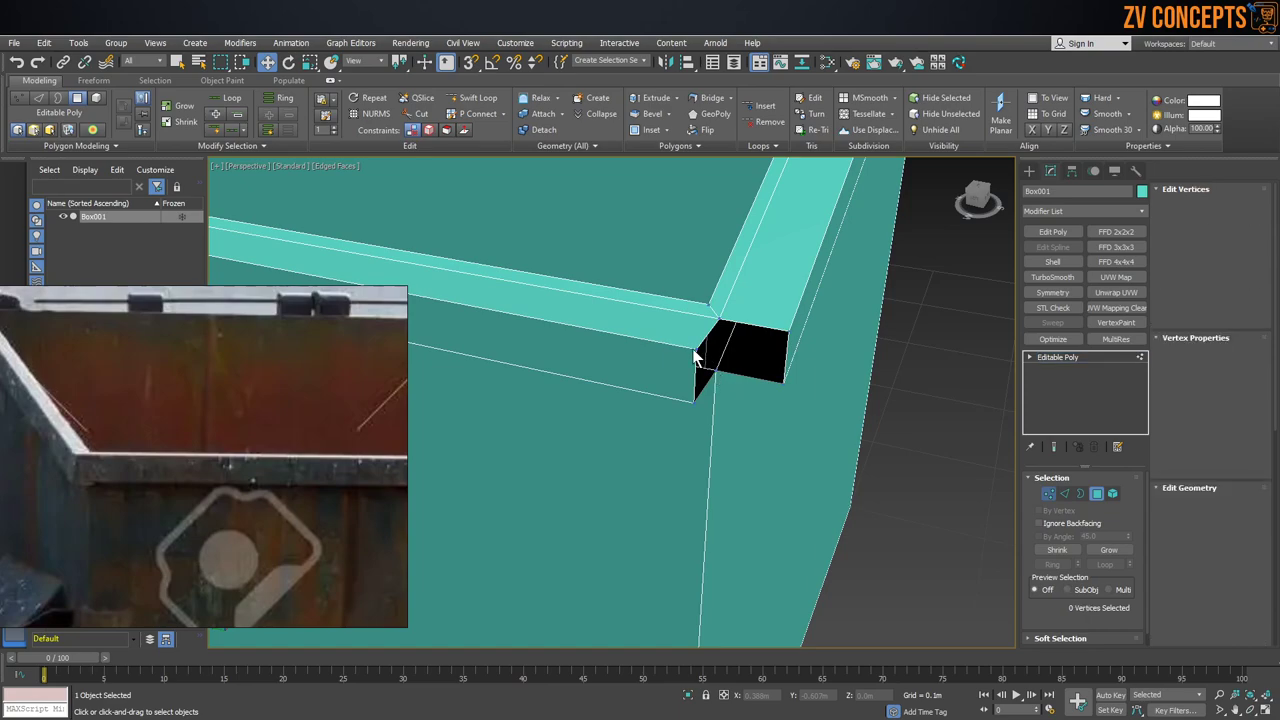
click(698, 357)
ctrl+click(790, 333)
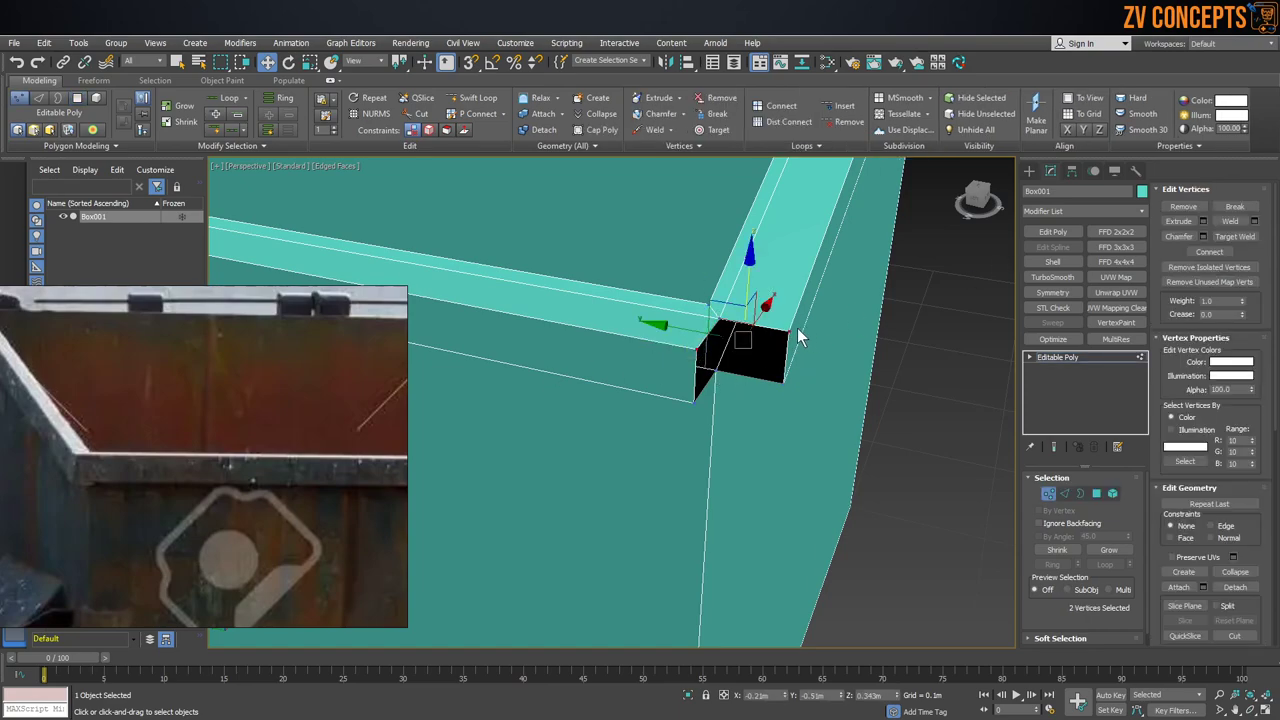
click(1254, 221)
drag(619, 411, 628, 366)
alt+middle_drag(731, 383, 770, 362)
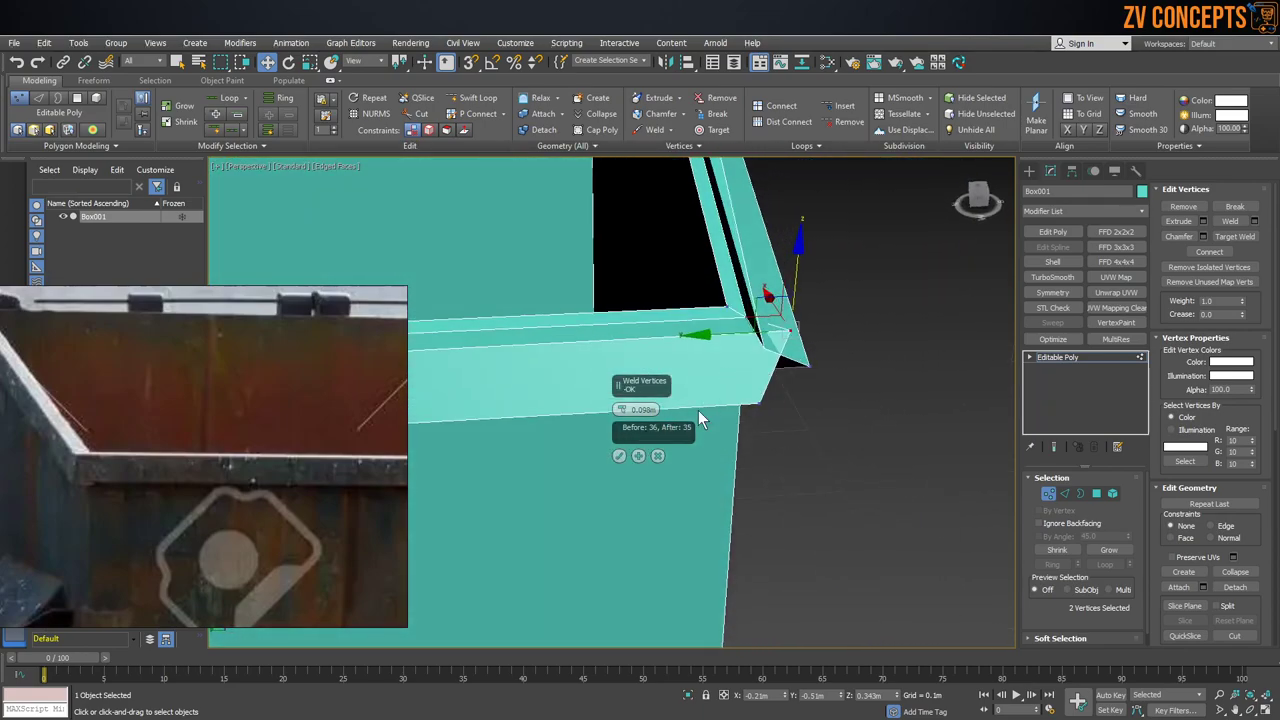
click(620, 457)
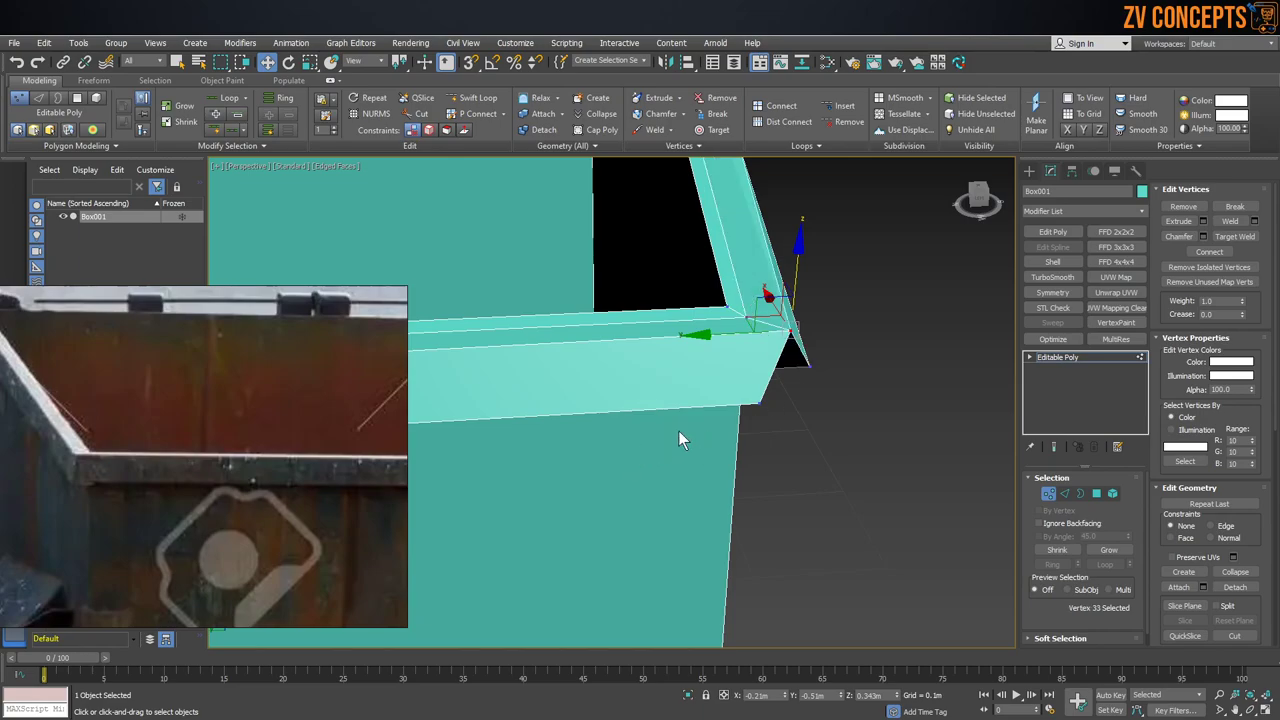
Step: Collapse the two bottom outer vertices of the same rim corner into one to close the gap
click(809, 366)
ctrl+click(760, 403)
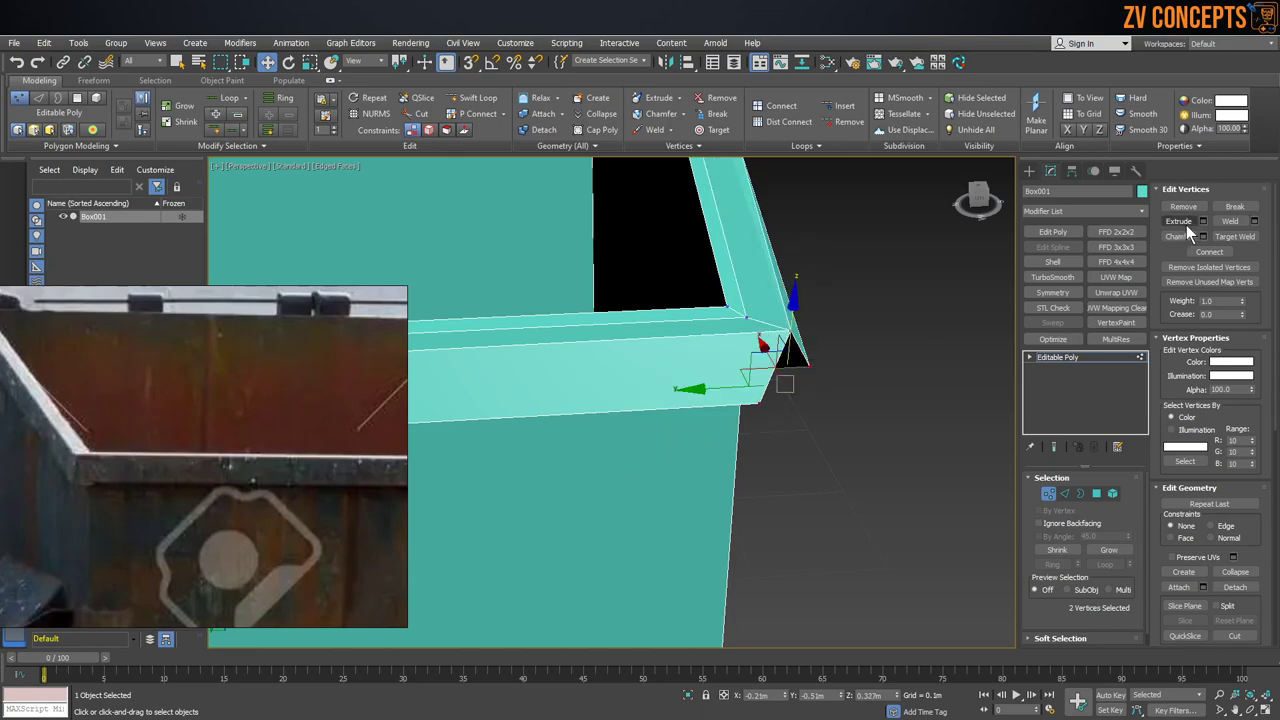
alt+middle_drag(648, 366, 621, 366)
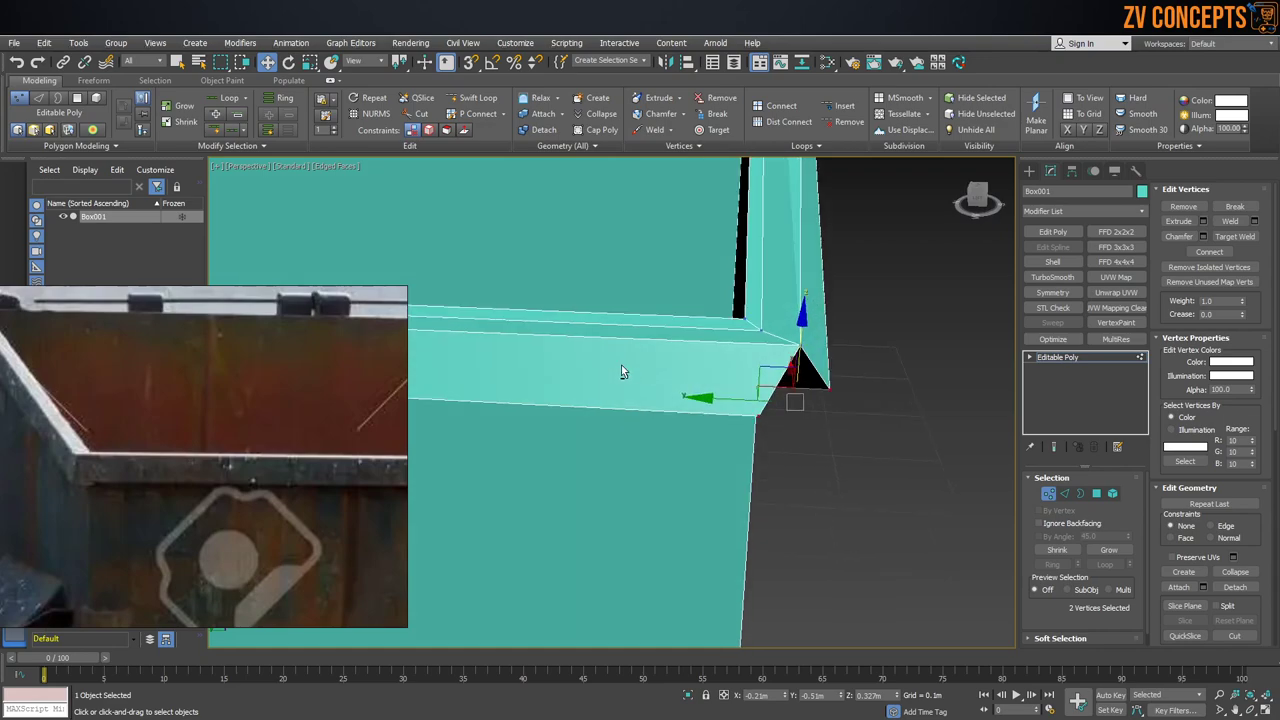
key(ctrl+alt+c)
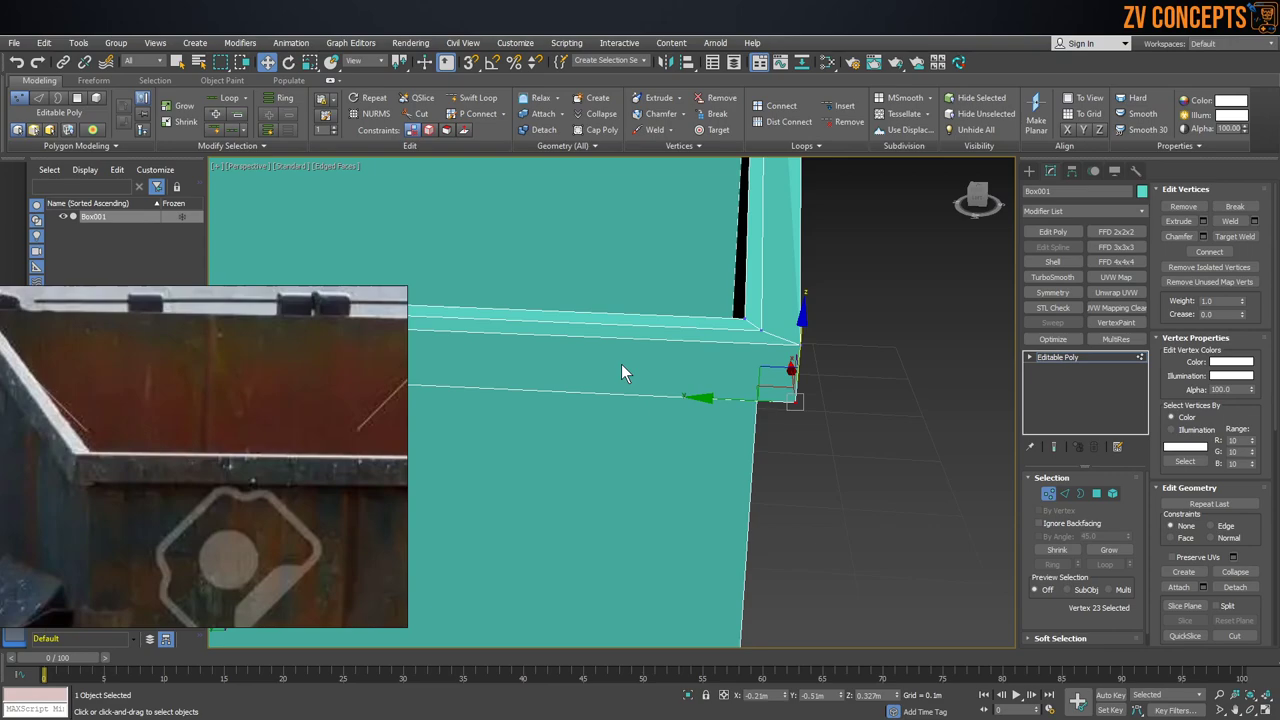
Step: Collapse the upper and then the bottom outer vertex pair at the other open rim corner on the lower side
scroll(685, 336, down, 6)
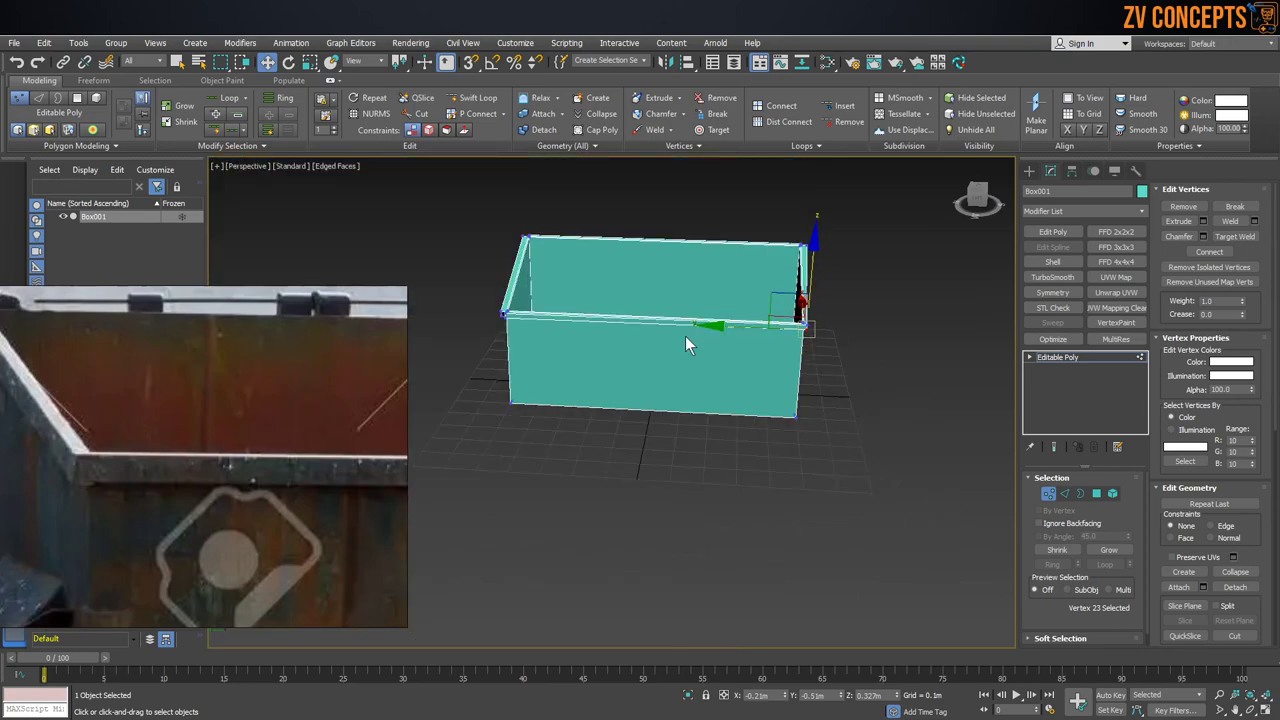
scroll(451, 294, up, 4)
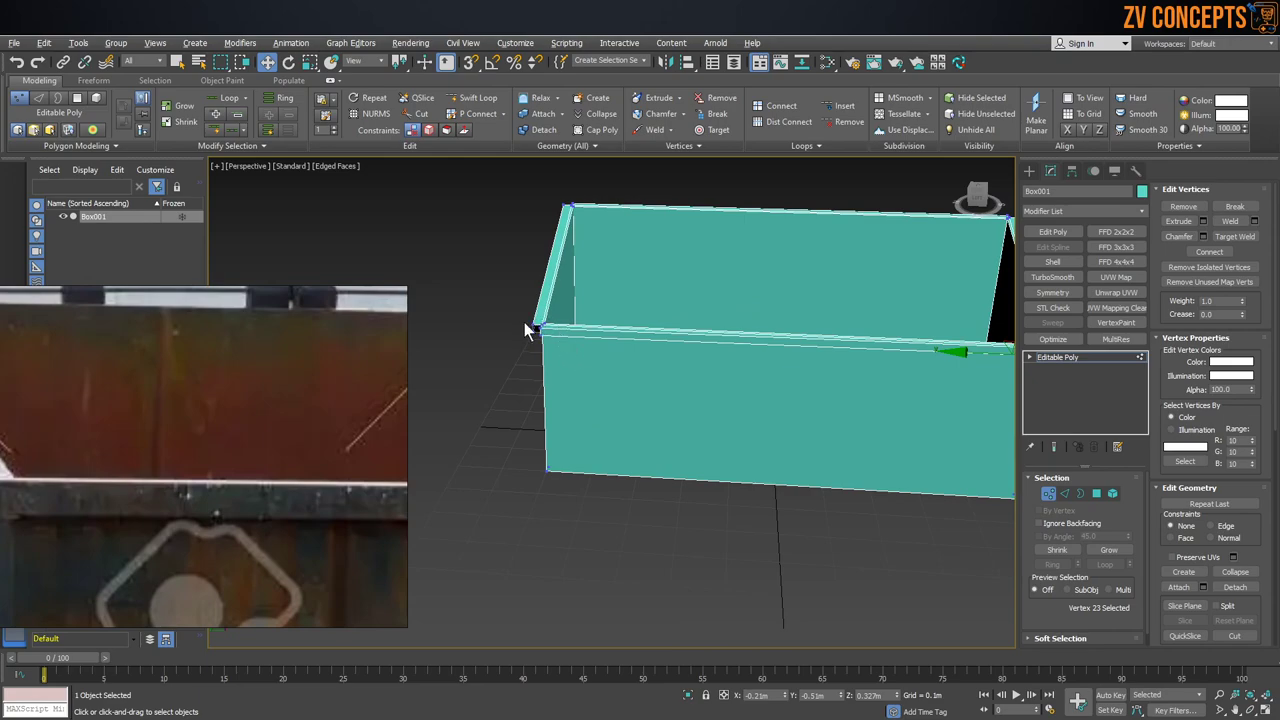
scroll(528, 330, up, 5)
scroll(690, 383, up, 1)
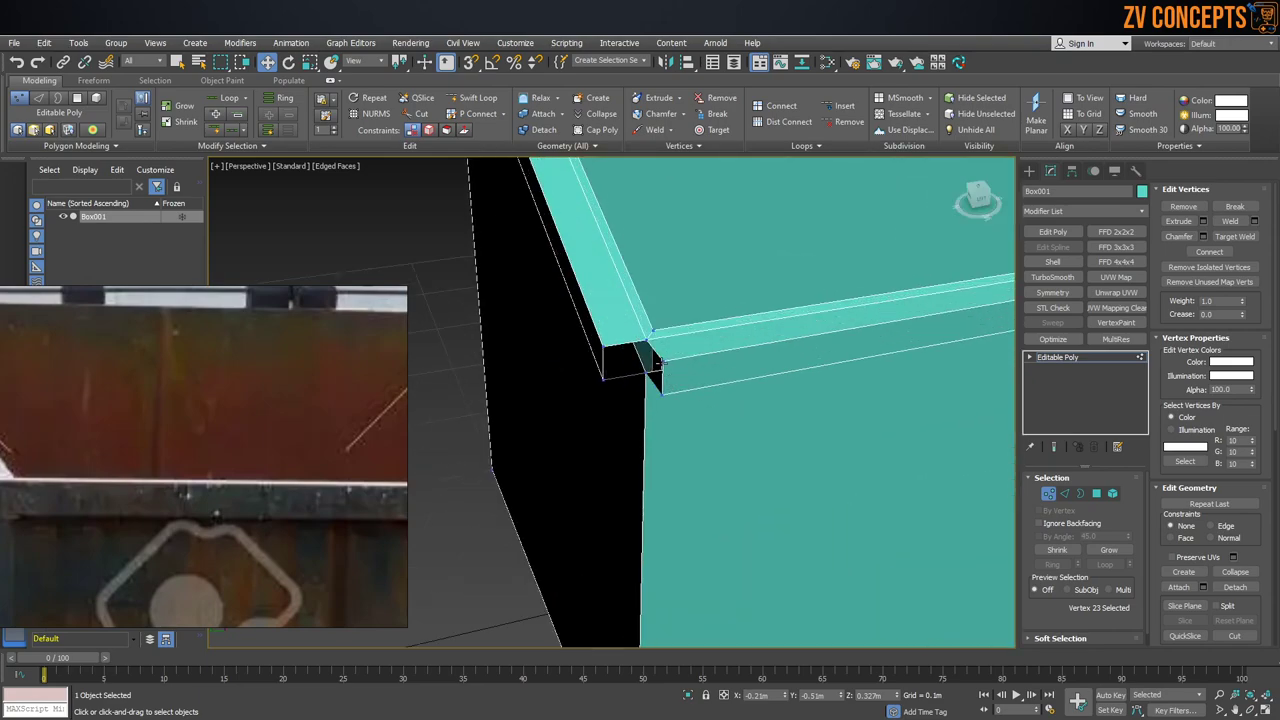
click(661, 363)
ctrl+click(602, 347)
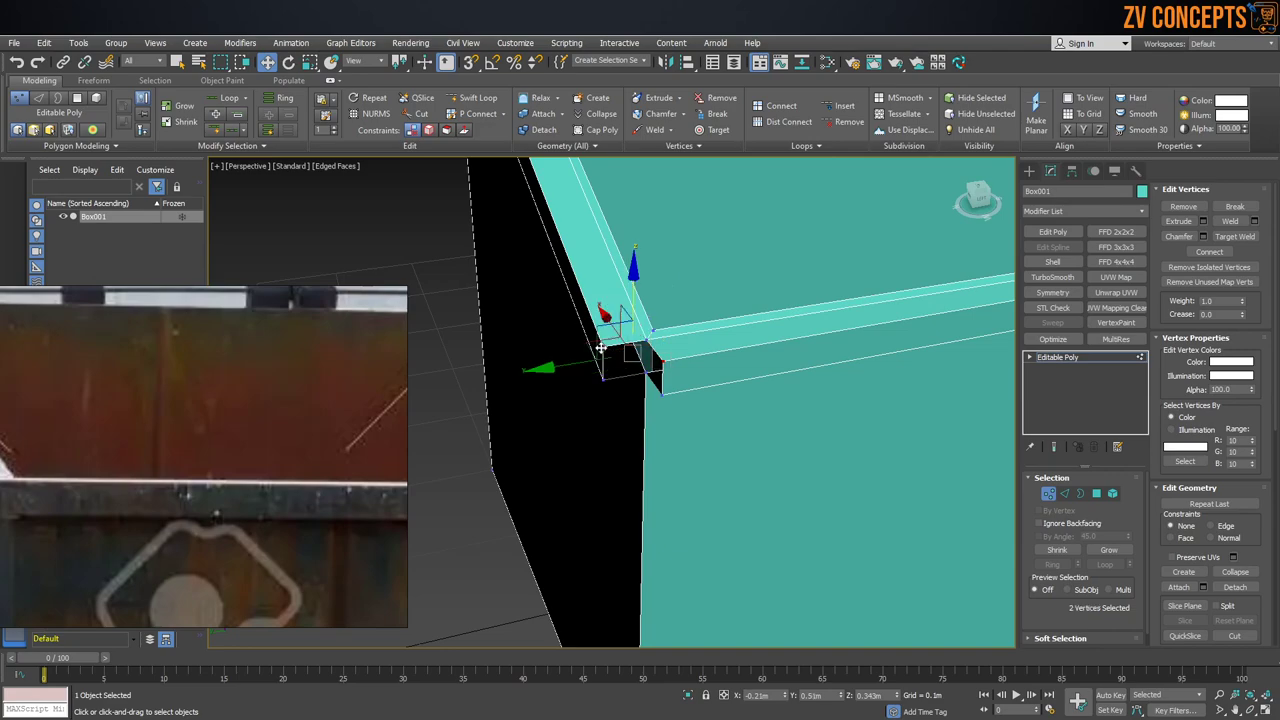
key(ctrl+alt+c)
click(659, 394)
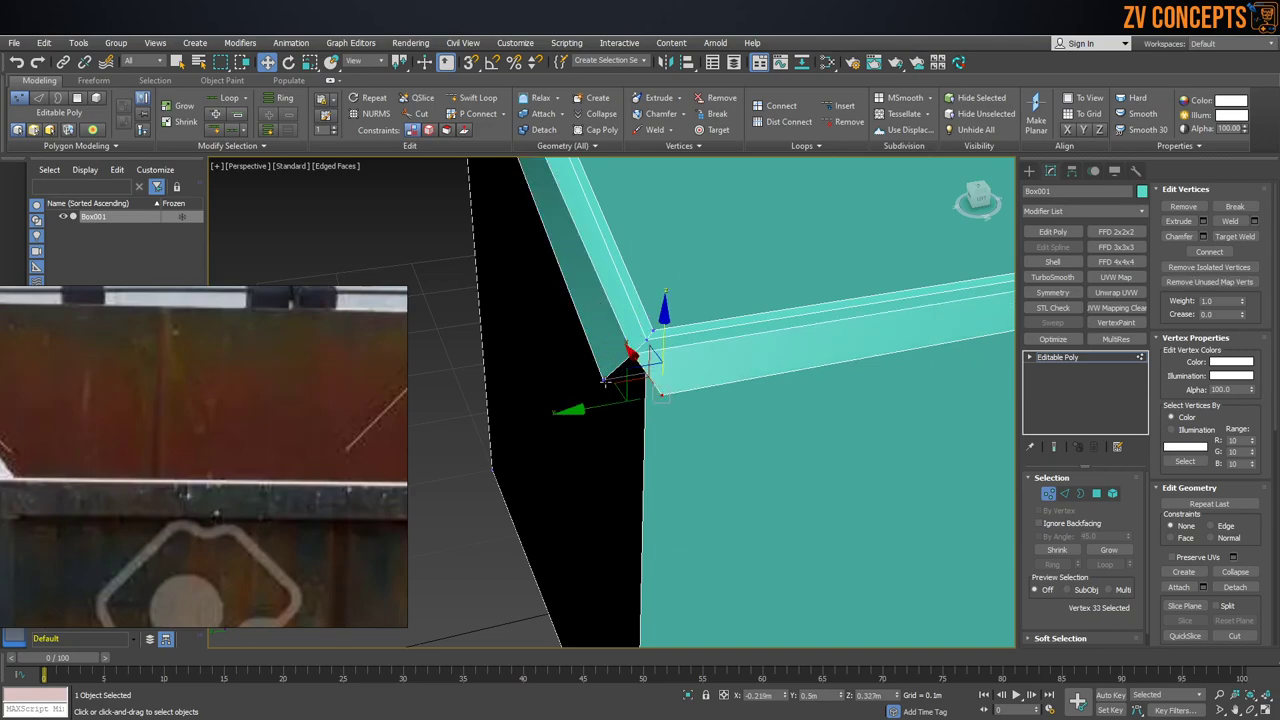
ctrl+click(605, 381)
key(ctrl+alt+c)
Step: Collapse the two upper outer vertices at the adjacent open rim corner on the dumpster's higher side
scroll(606, 394, down, 5)
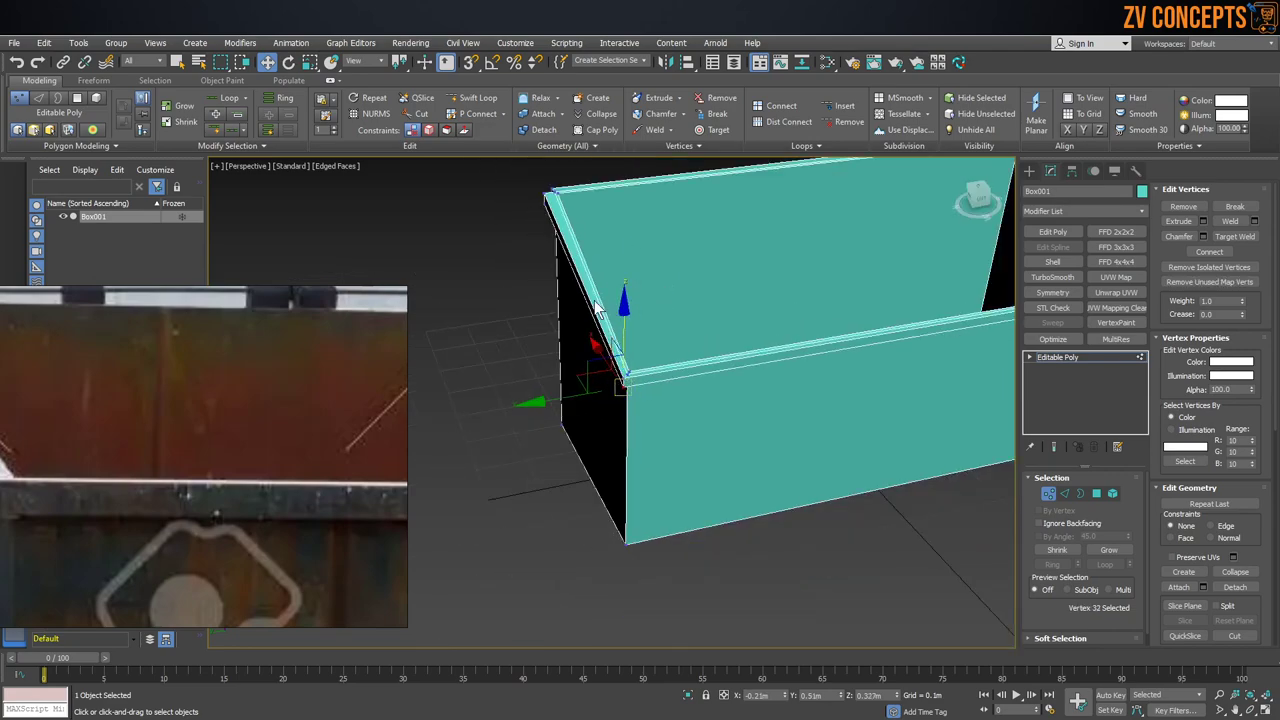
alt+middle_drag(606, 393, 714, 272)
scroll(598, 180, up, 2)
alt+middle_drag(600, 182, 668, 250)
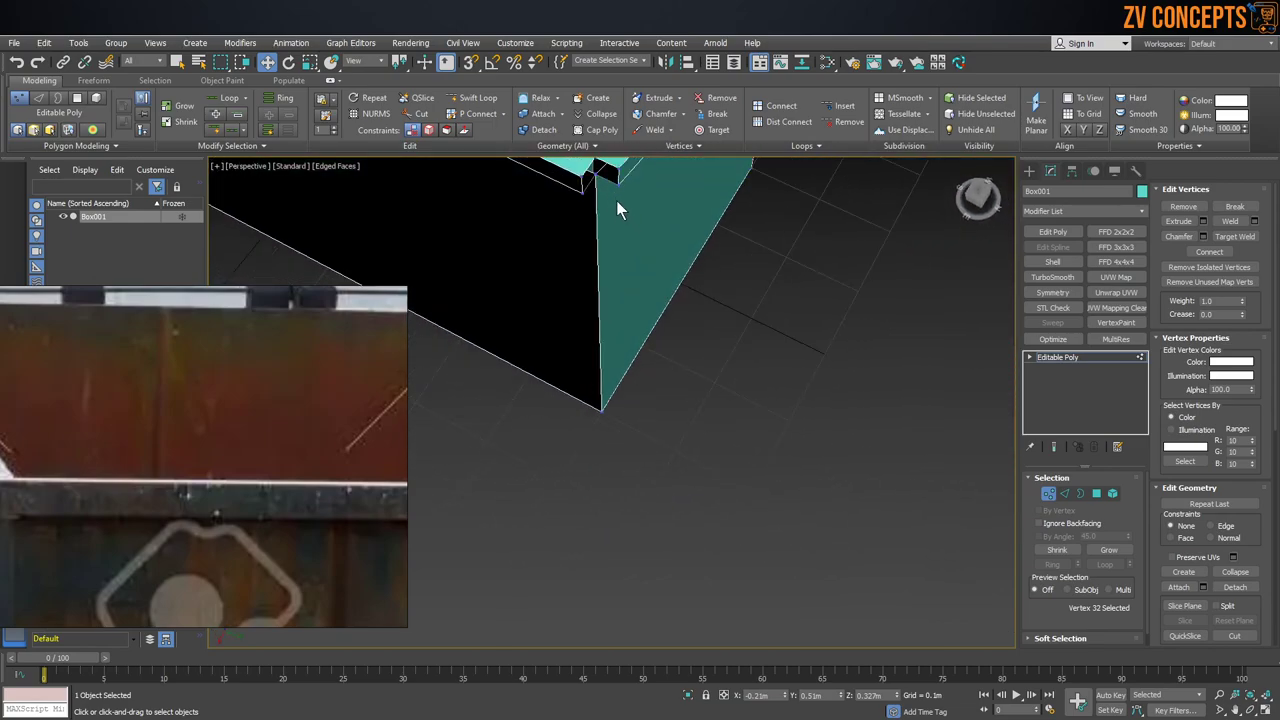
scroll(617, 204, up, 1)
middle_drag(617, 206, 647, 284)
click(650, 290)
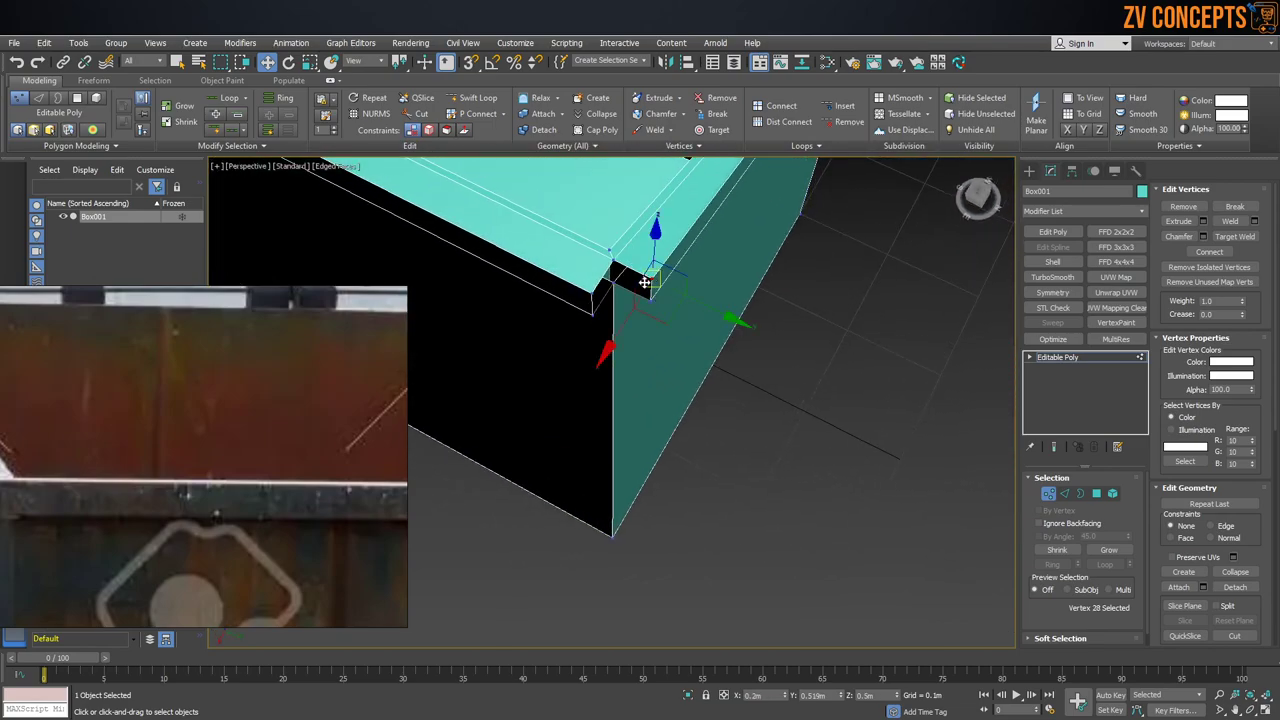
ctrl+click(592, 294)
key(ctrl+alt+c)
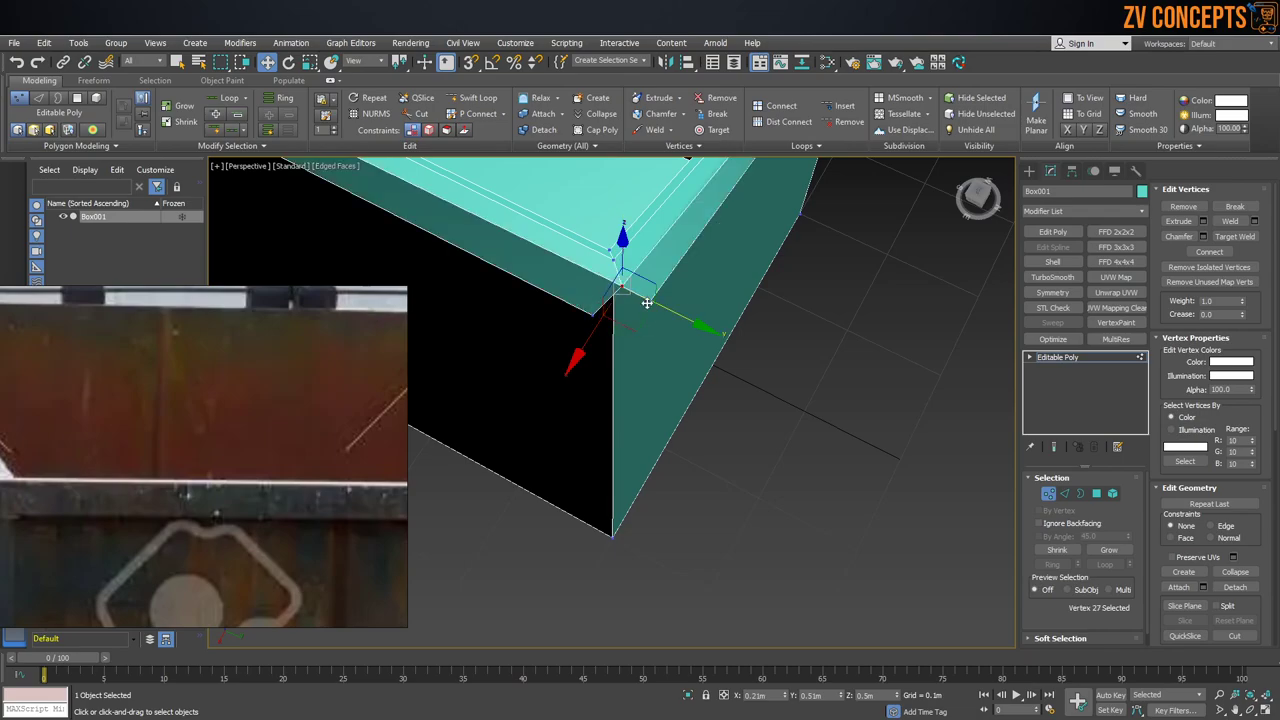
Step: Collapse the two bottom outer vertices of the current rim corner on the dumpster's higher side
ctrl+click(592, 318)
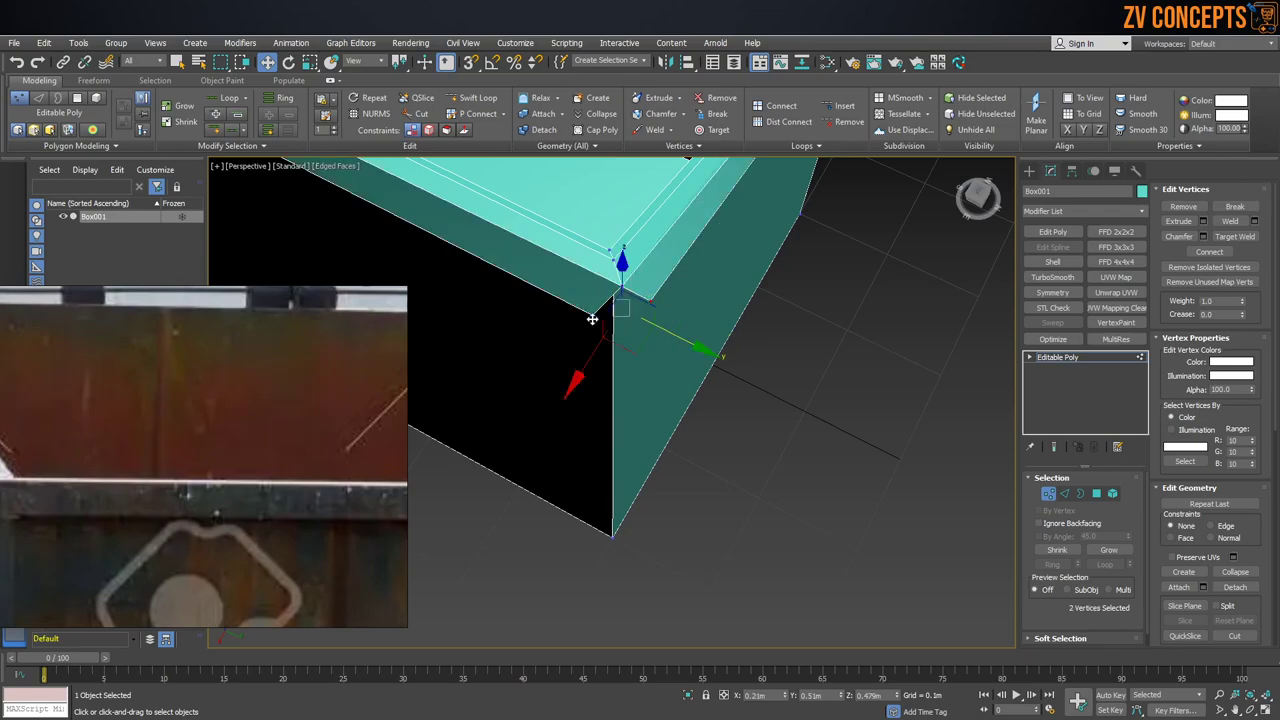
key(ctrl+alt+c)
Step: Collapse the upper and then the bottom outer vertex pair at the last open rim corner on the higher side
scroll(650, 346, down, 3)
alt+middle_drag(469, 291, 781, 246)
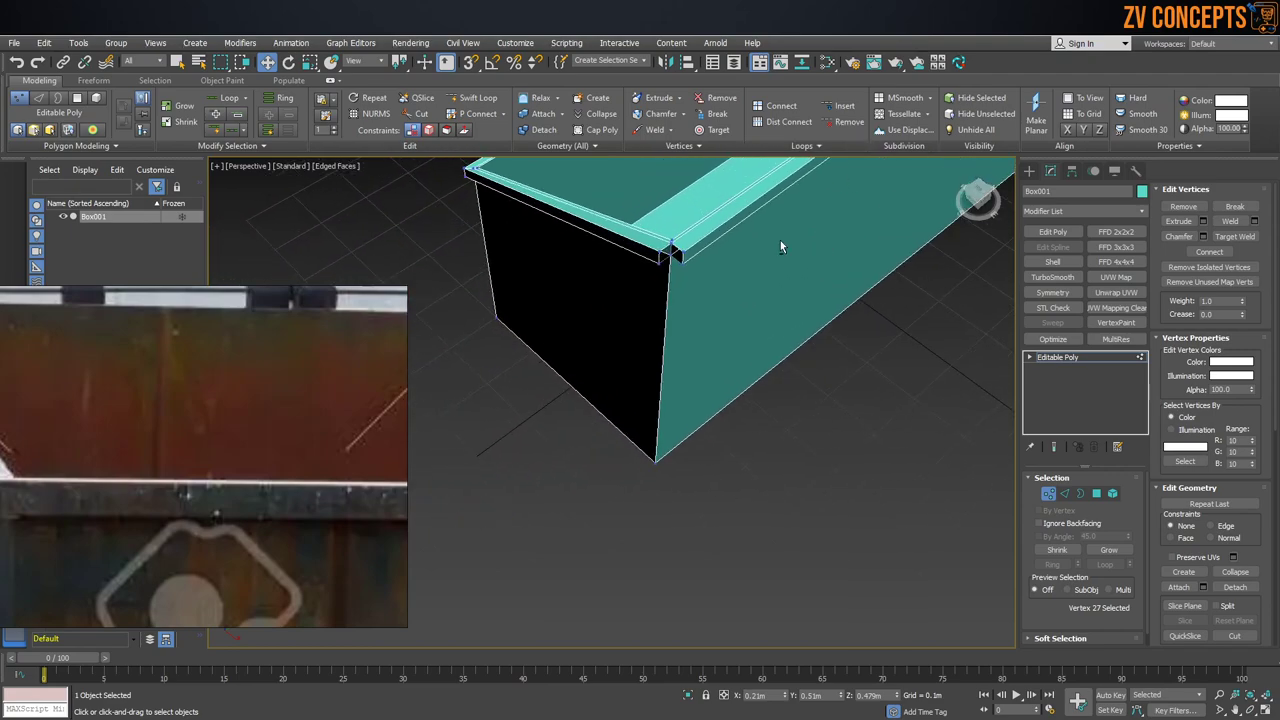
scroll(680, 255, up, 3)
click(688, 258)
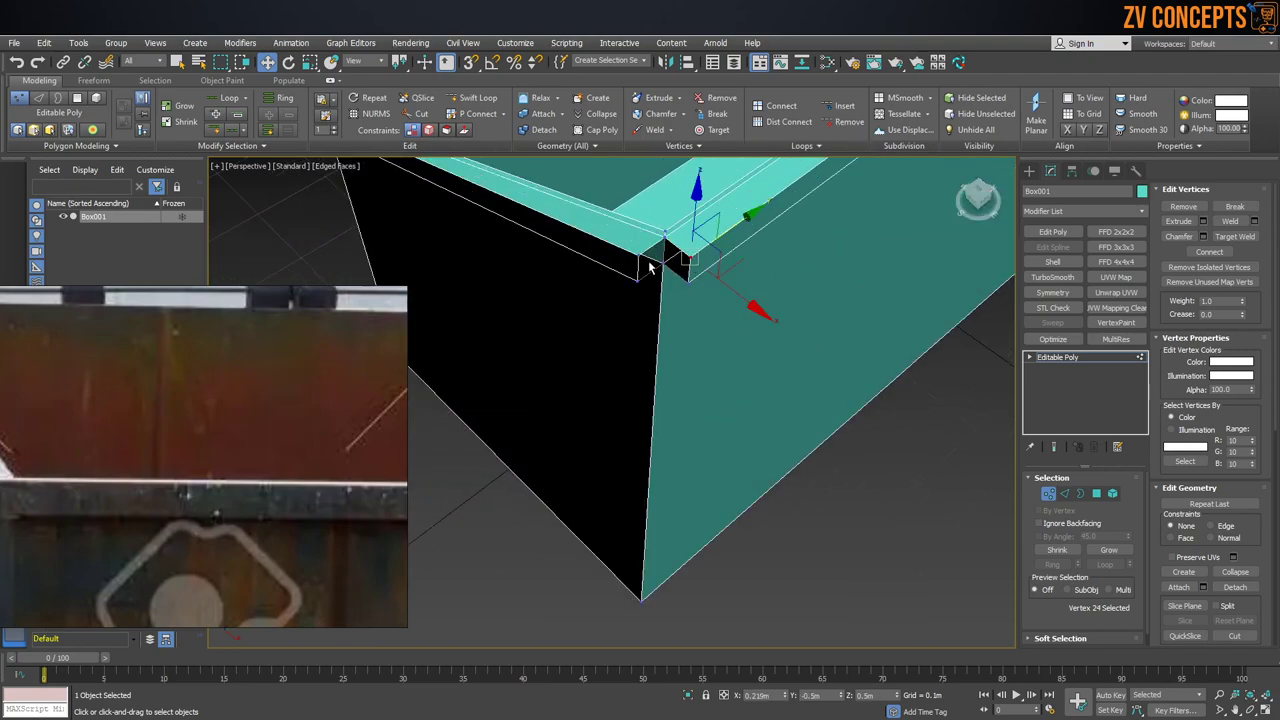
ctrl+click(636, 256)
key(ctrl+alt+c)
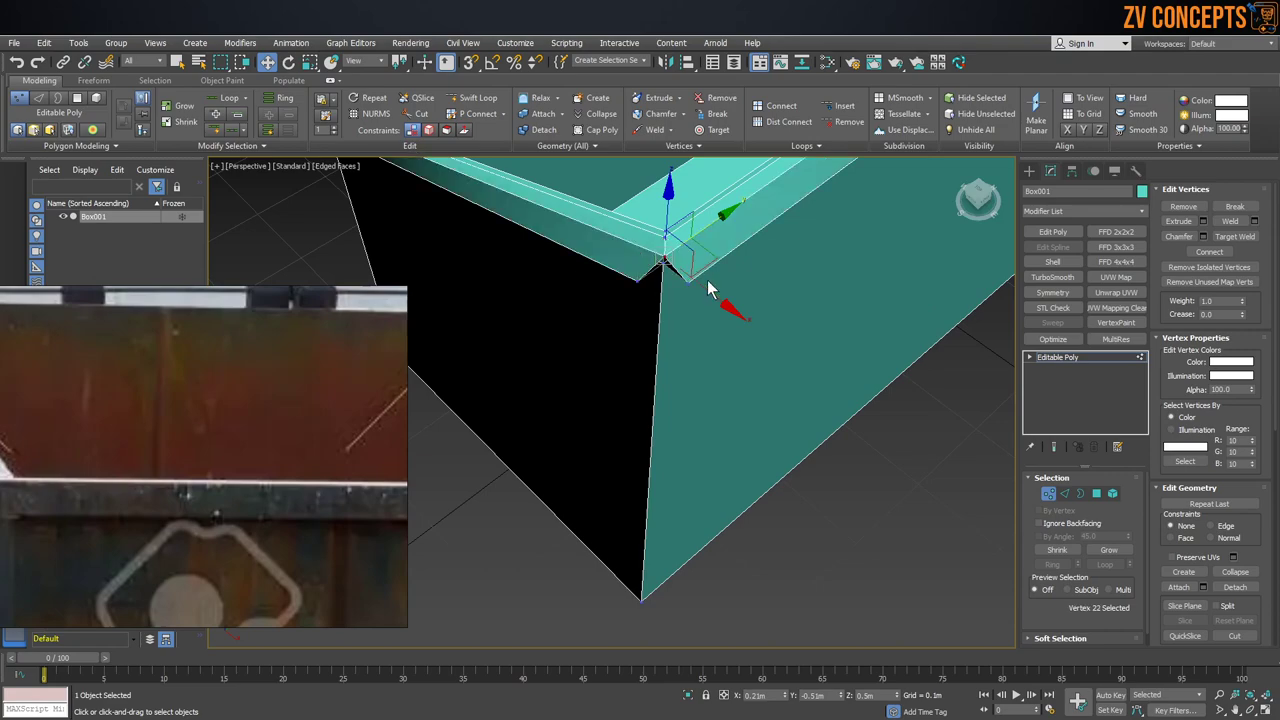
click(688, 283)
ctrl+click(637, 282)
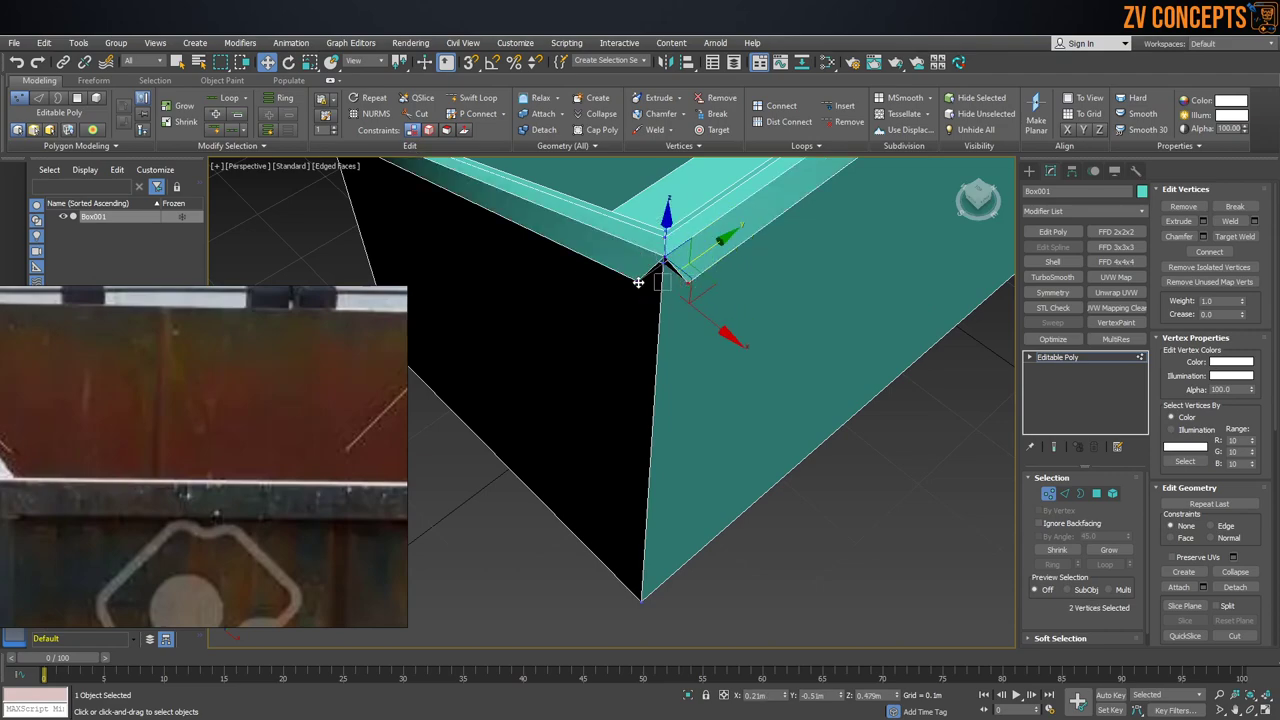
key(ctrl+alt+c)
scroll(634, 288, down, 1)
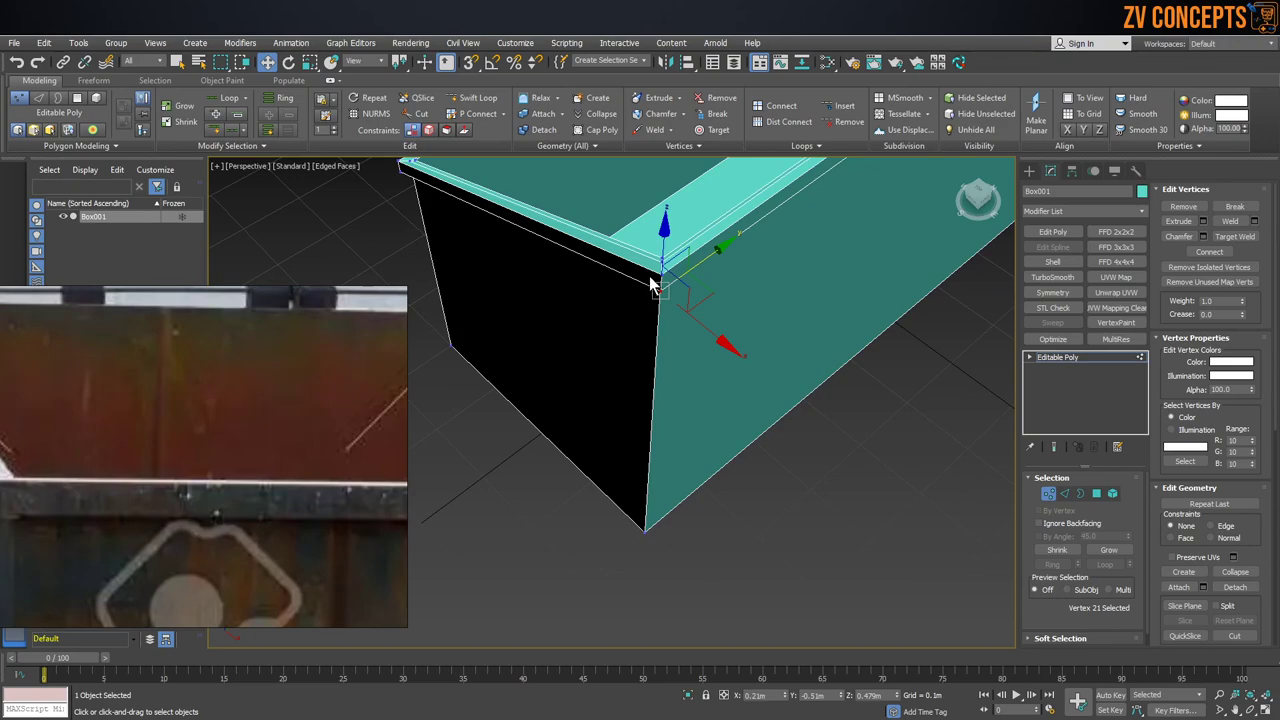
middle_drag(725, 276, 744, 283)
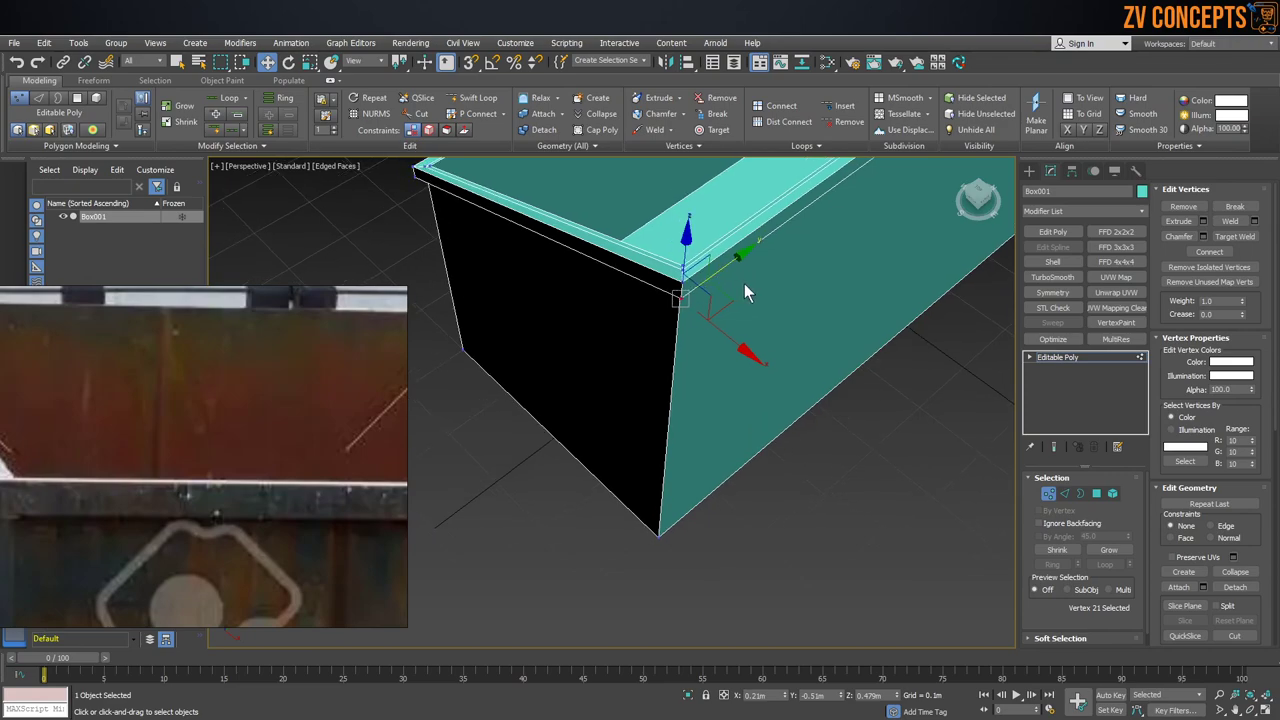
Step: In the front view, raise the four outer rim vertices at the higher end by about 0.004 m to follow the slope
key(l)
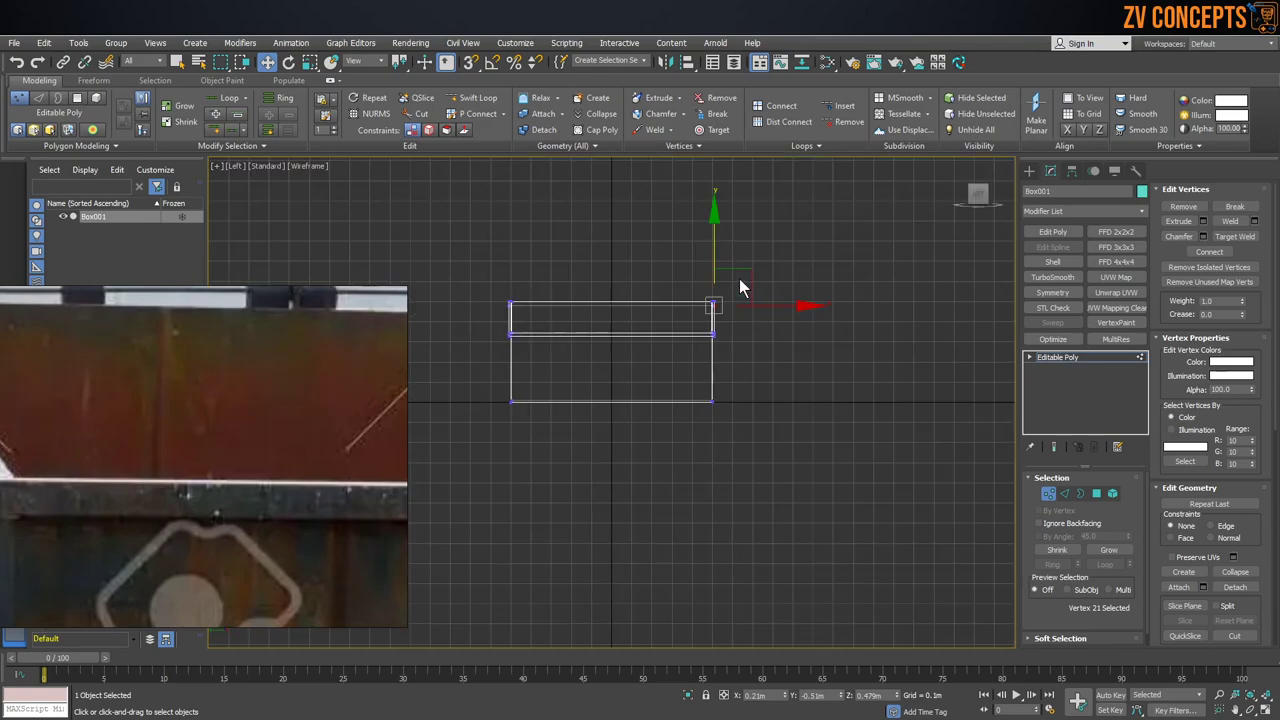
key(f)
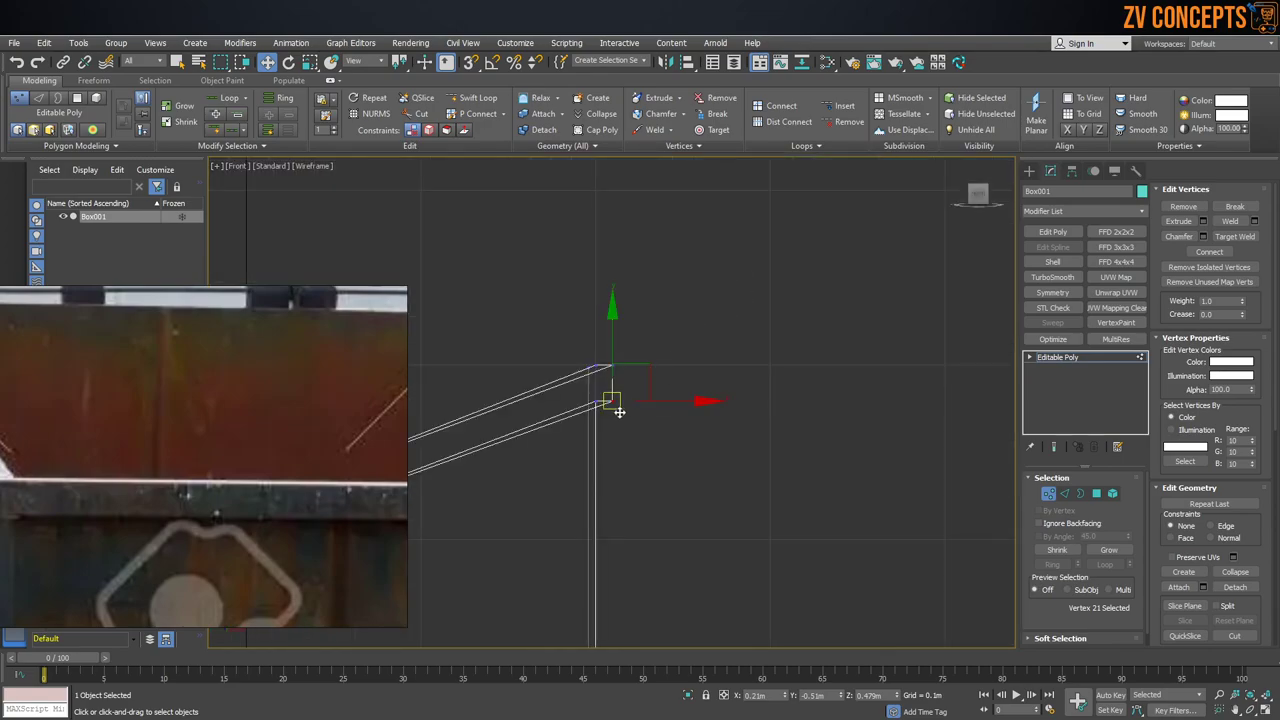
middle_drag(689, 317, 826, 240)
drag(830, 225, 754, 370)
drag(768, 265, 770, 251)
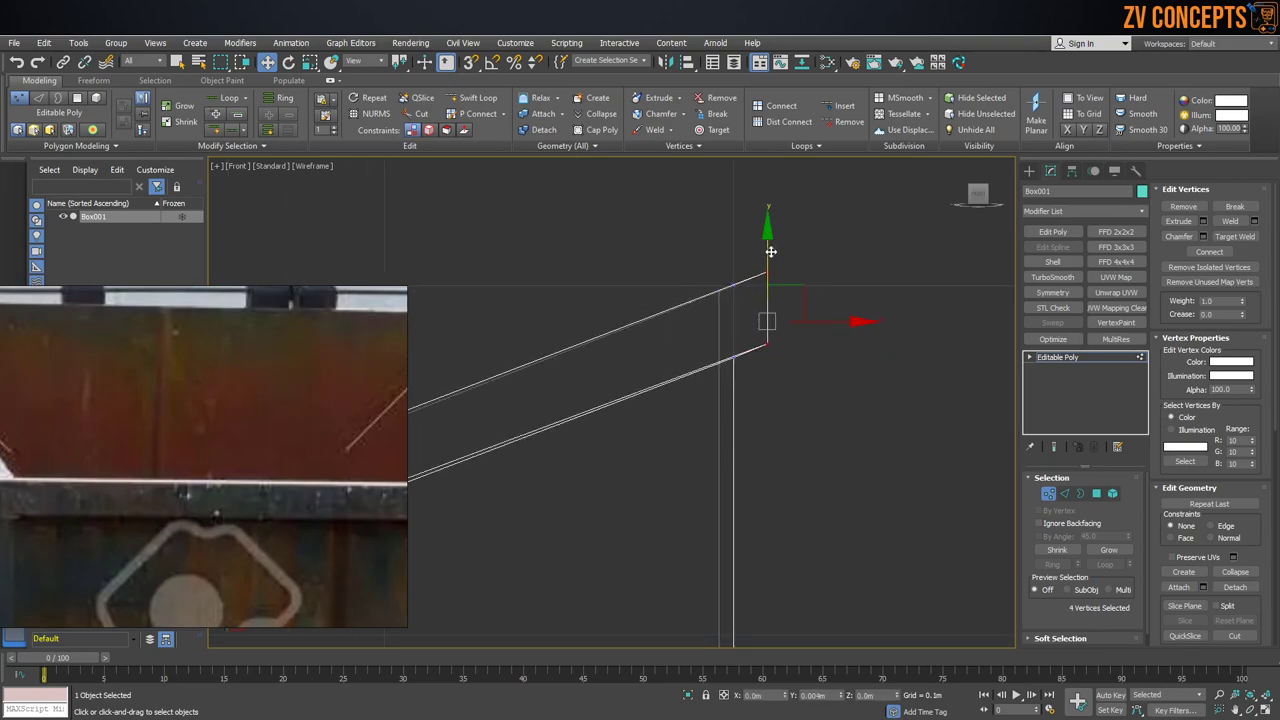
Step: Lower the four outer rim vertices at the rim's lower end until its edges continue the slope
scroll(897, 261, down, 6)
middle_drag(640, 370, 984, 285)
scroll(748, 369, up, 6)
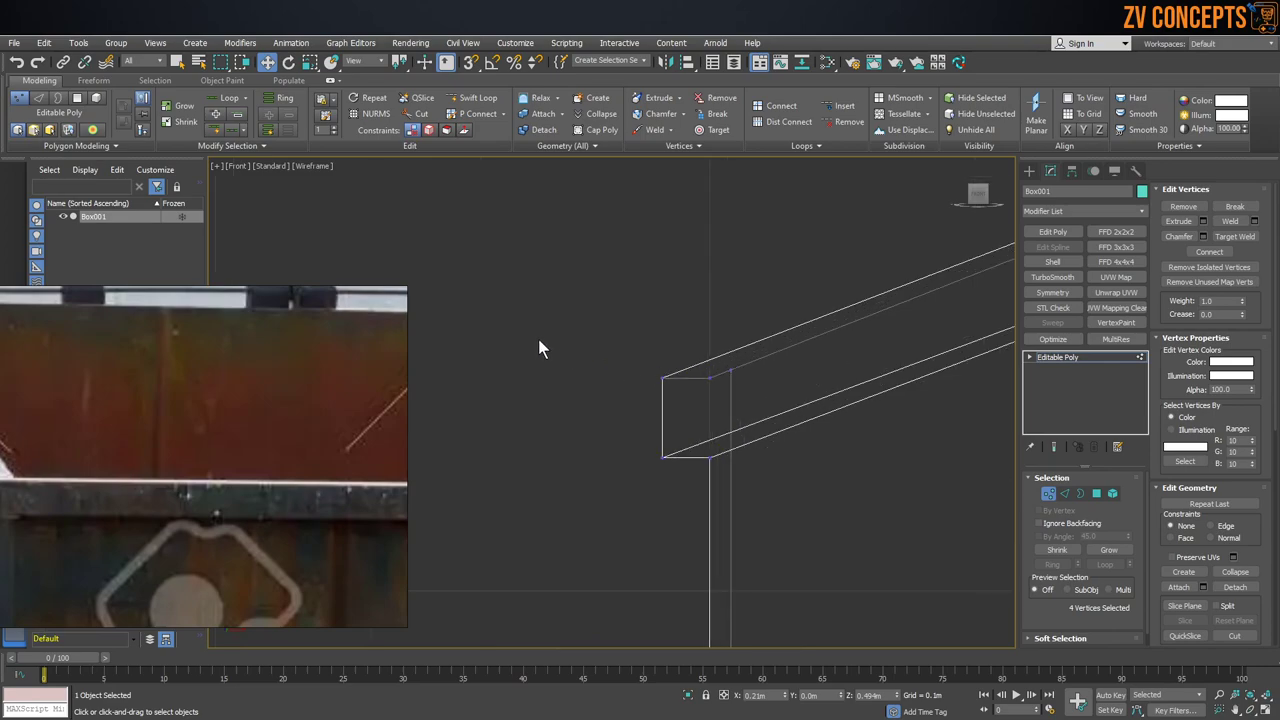
drag(538, 348, 666, 490)
drag(663, 355, 677, 377)
scroll(527, 380, down, 3)
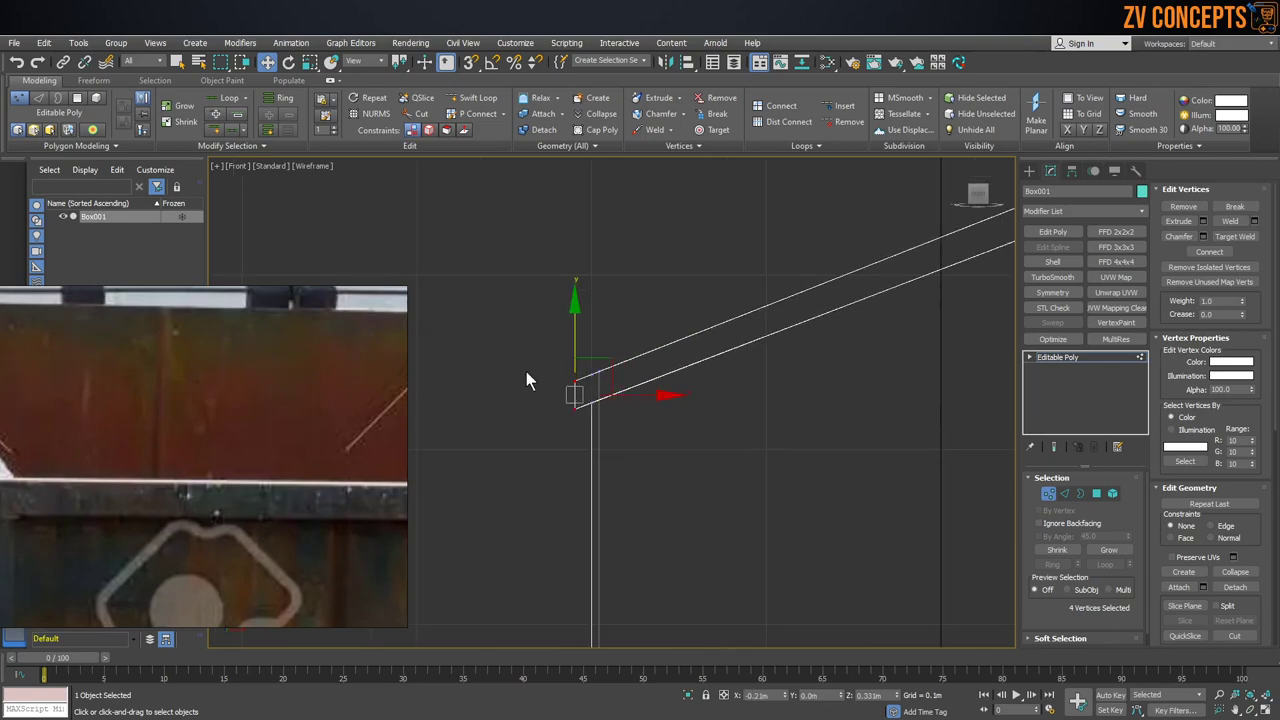
Step: Examine the closed rim corners in the left and perspective views, including their edges
key(l)
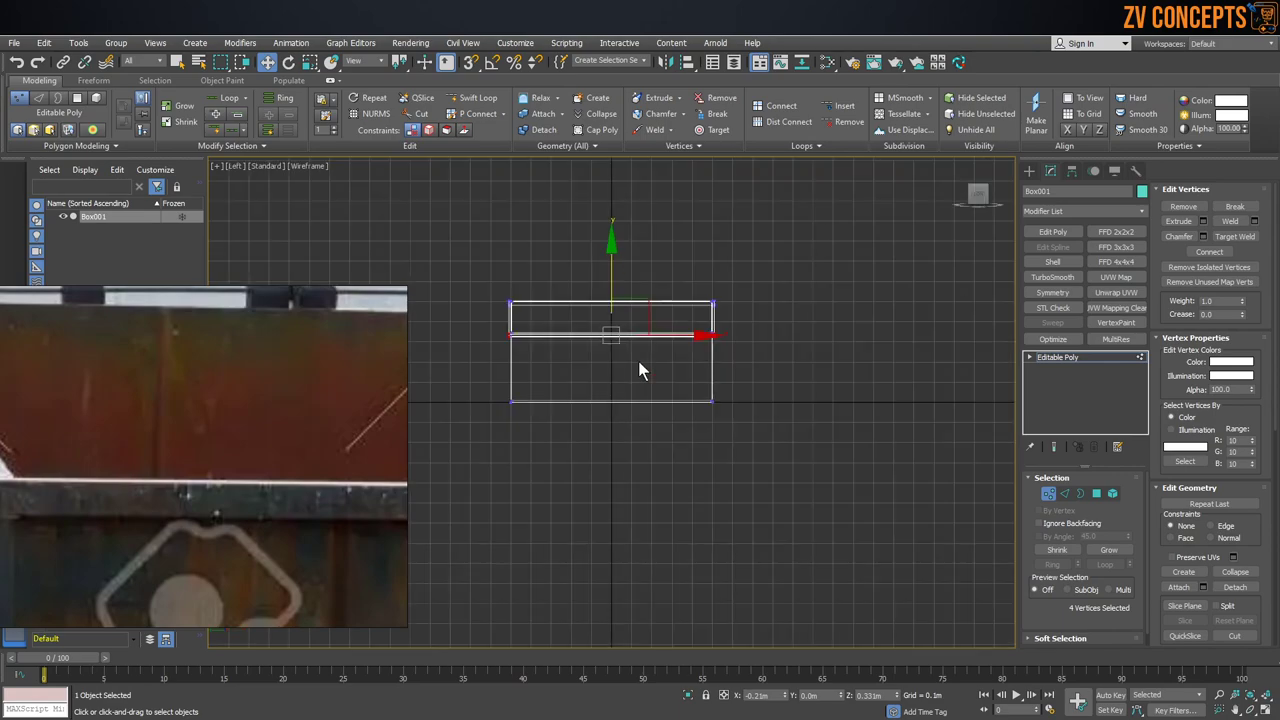
key(z)
middle_drag(941, 323, 823, 324)
scroll(823, 324, up, 5)
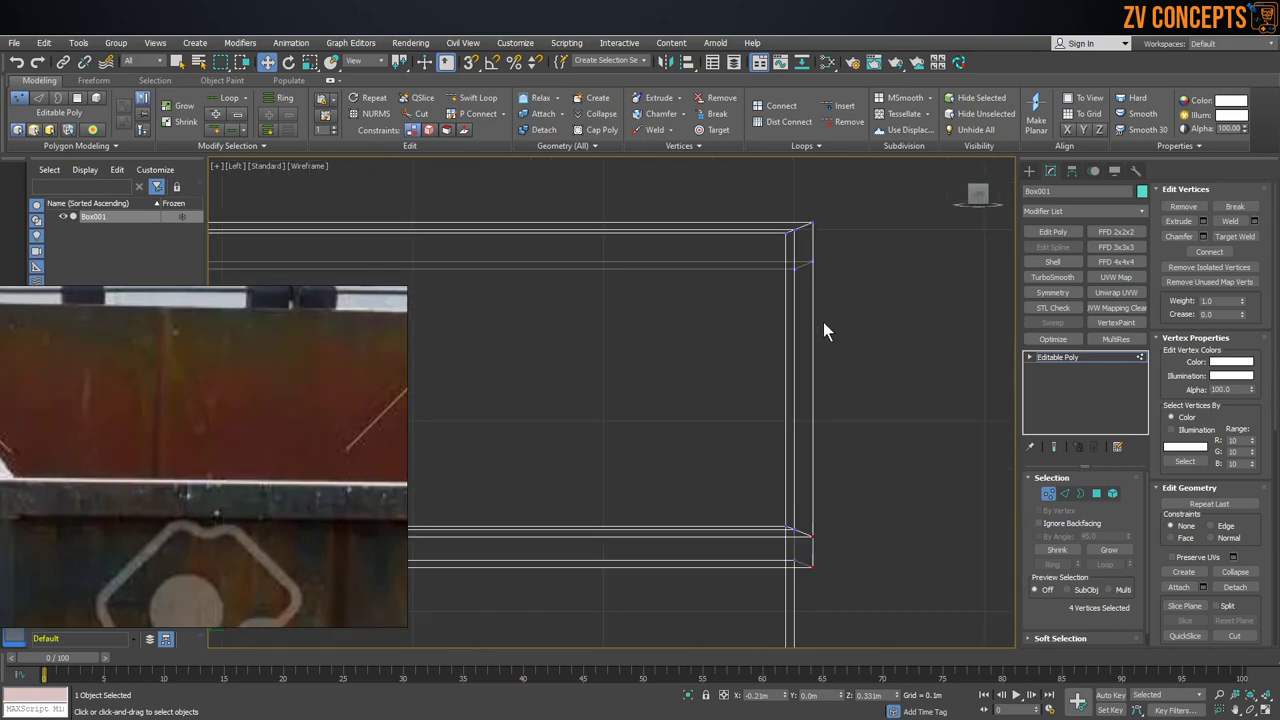
key(p)
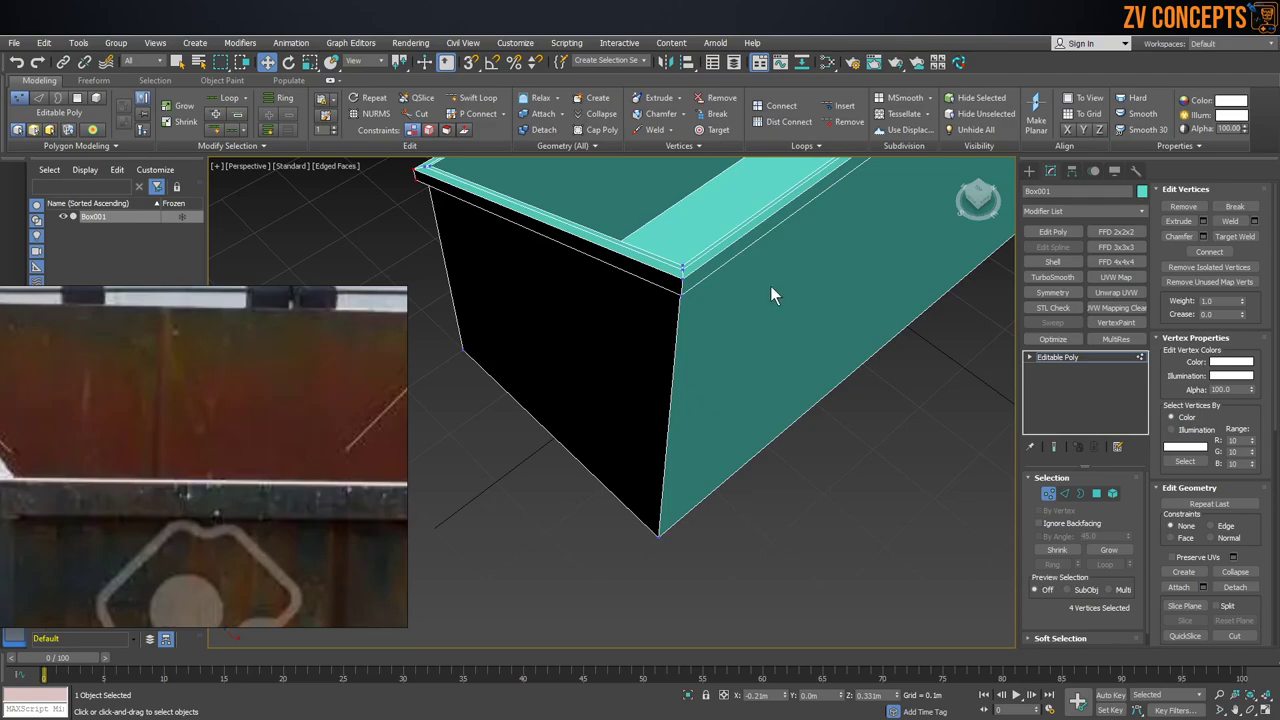
mouse_move(680, 292)
alt+middle_down()
mouse_move(808, 277)
mouse_move(796, 290)
alt+middle_up()
scroll(667, 279, up, 5)
alt+middle_drag(667, 279, 602, 238)
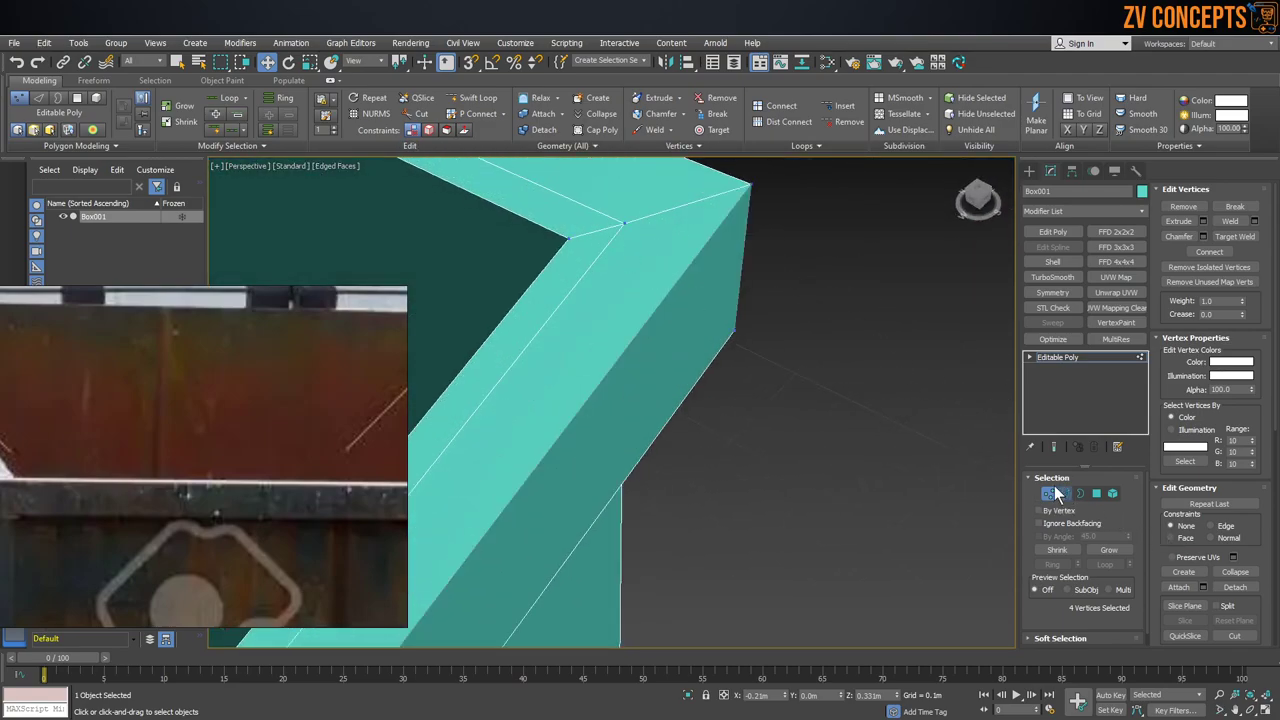
key(2)
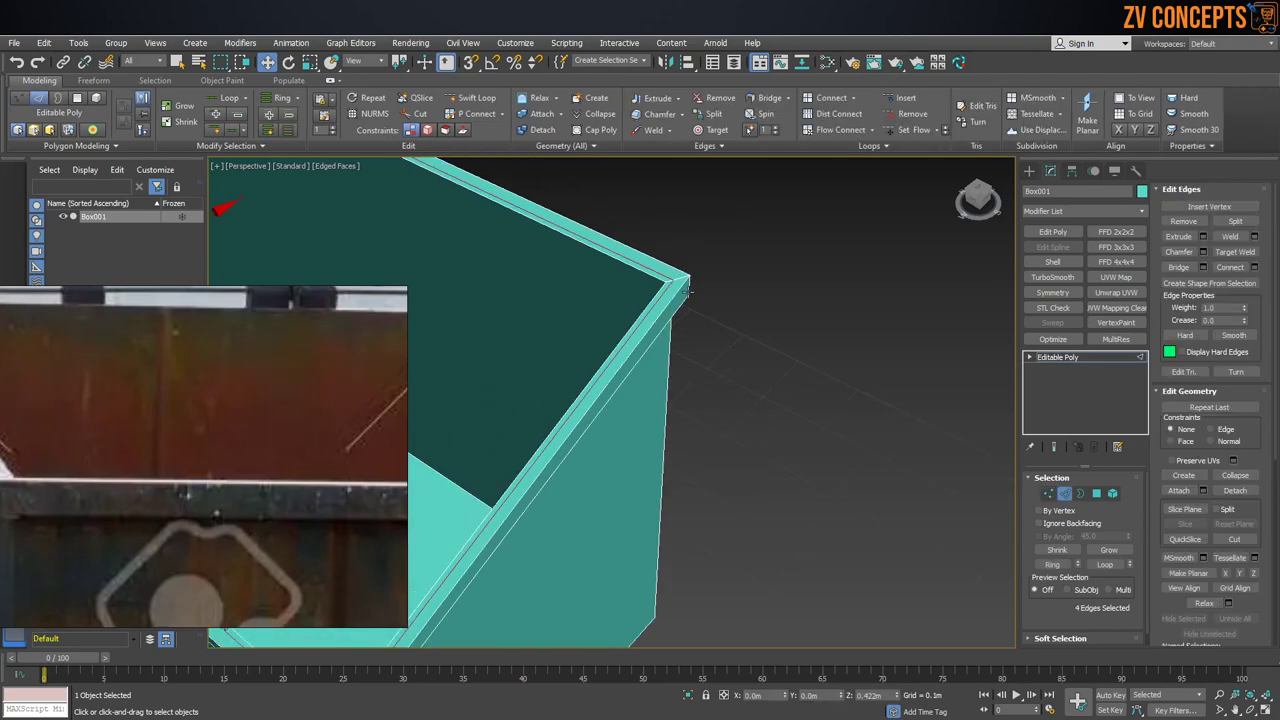
scroll(688, 291, down, 5)
middle_drag(688, 291, 806, 297)
scroll(805, 297, up, 5)
click(805, 296)
scroll(805, 296, down, 5)
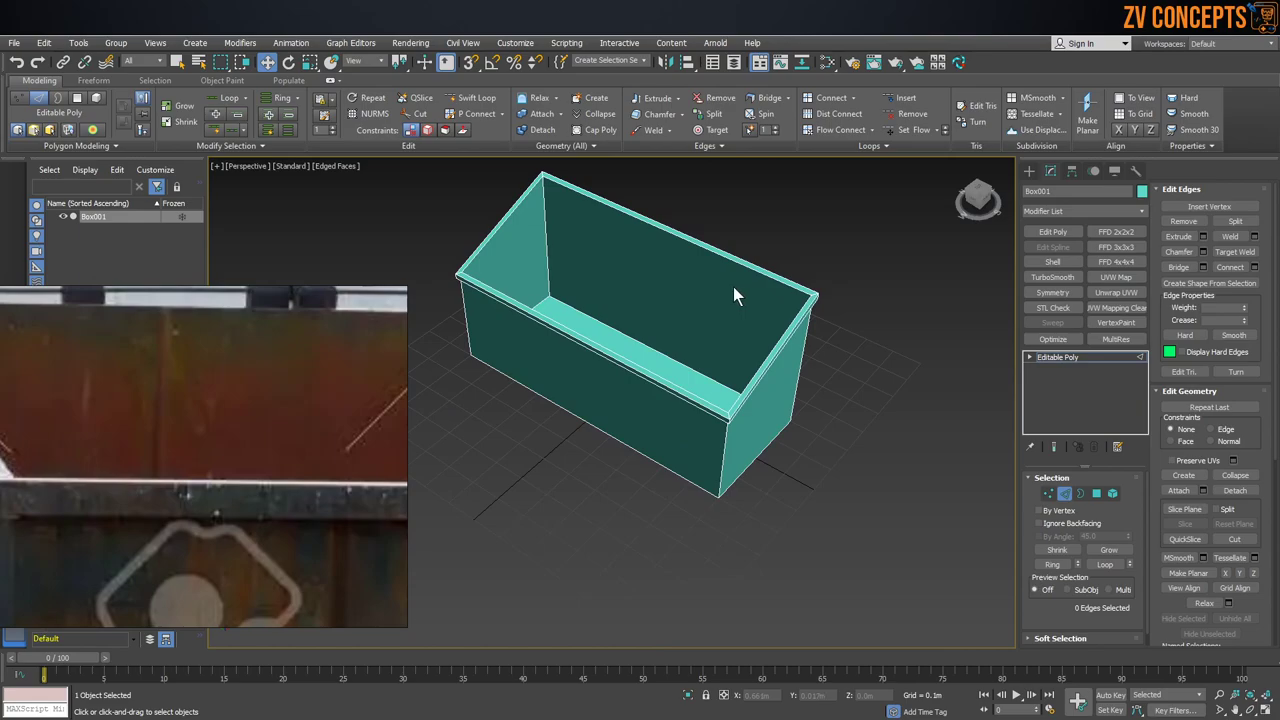
alt+middle_drag(735, 296, 776, 349)
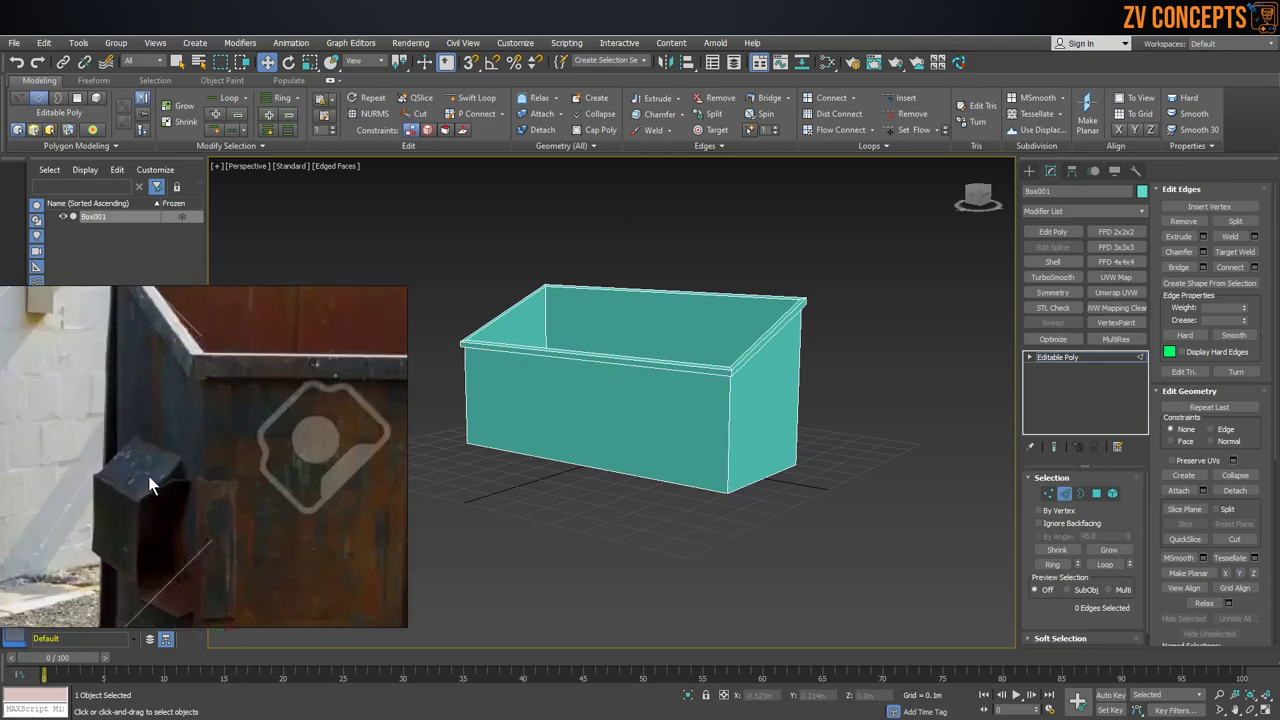
Step: Connect the ring of edges running across the sloped end wall with 2 segments and a pinch of 16
scroll(705, 343, down, 5)
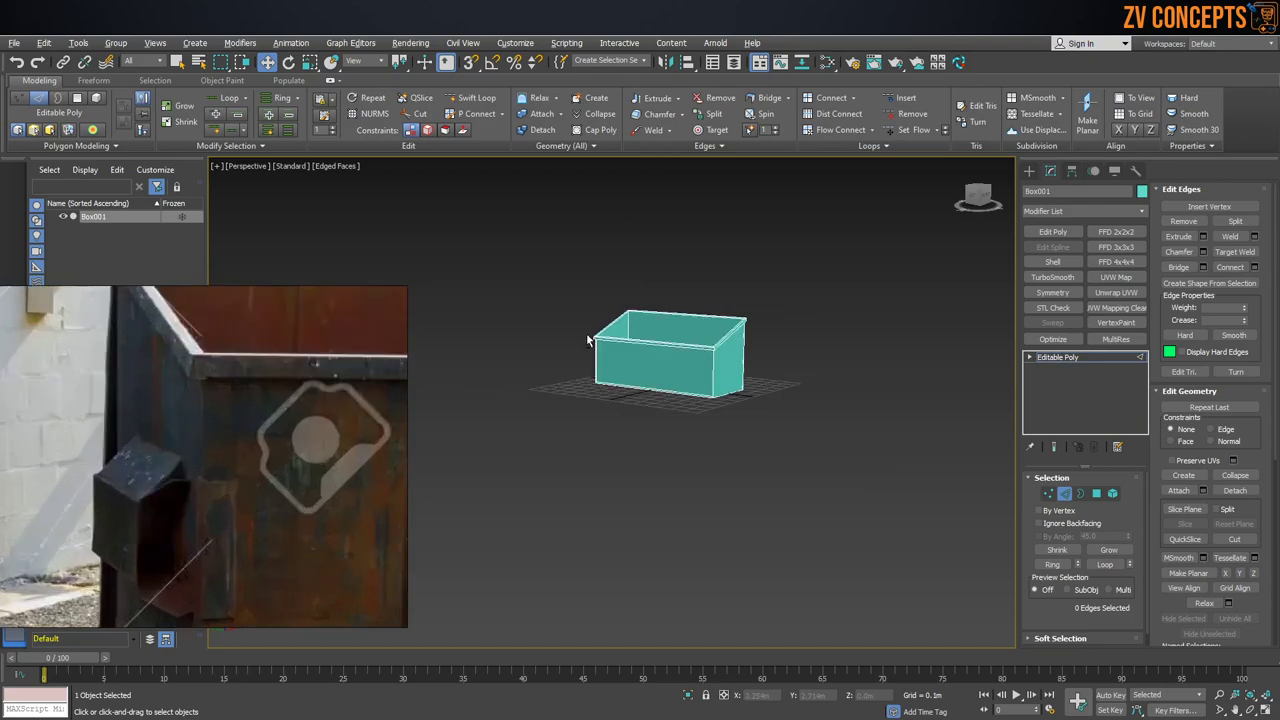
scroll(661, 340, up, 4)
alt+middle_drag(589, 340, 640, 400)
click(626, 439)
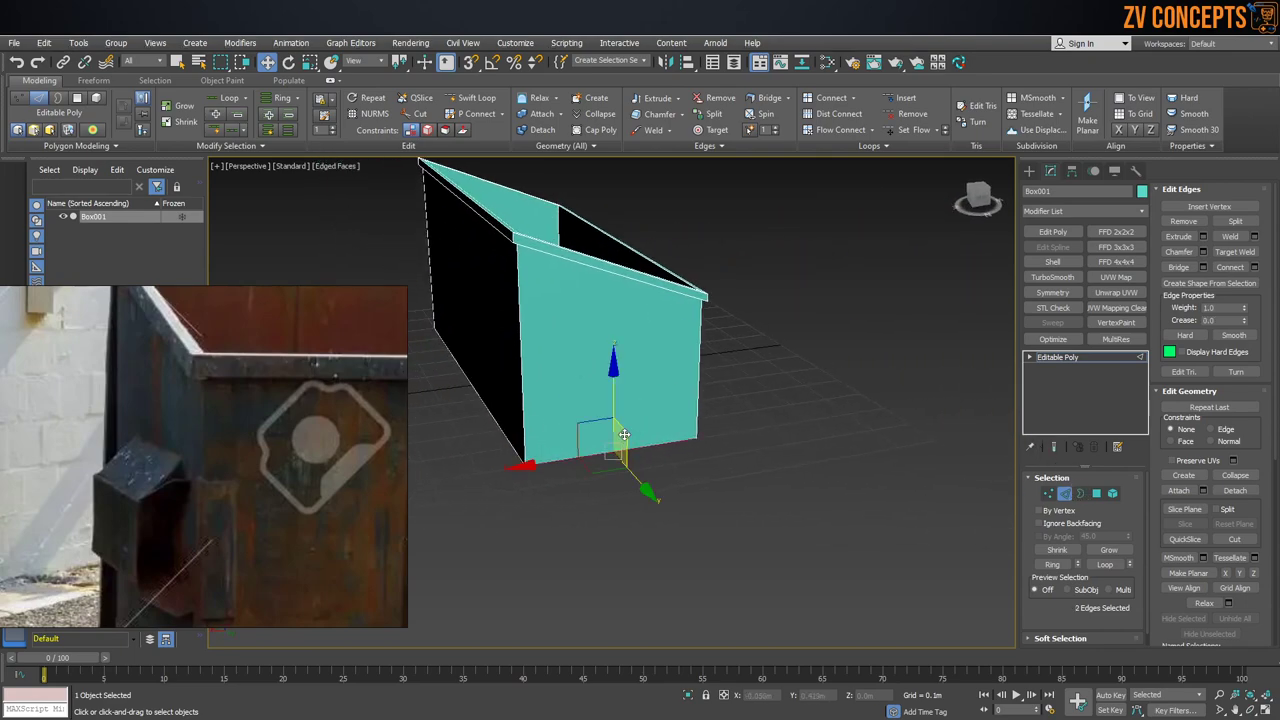
key(alt+r)
alt+middle_drag(649, 383, 631, 363)
click(1256, 267)
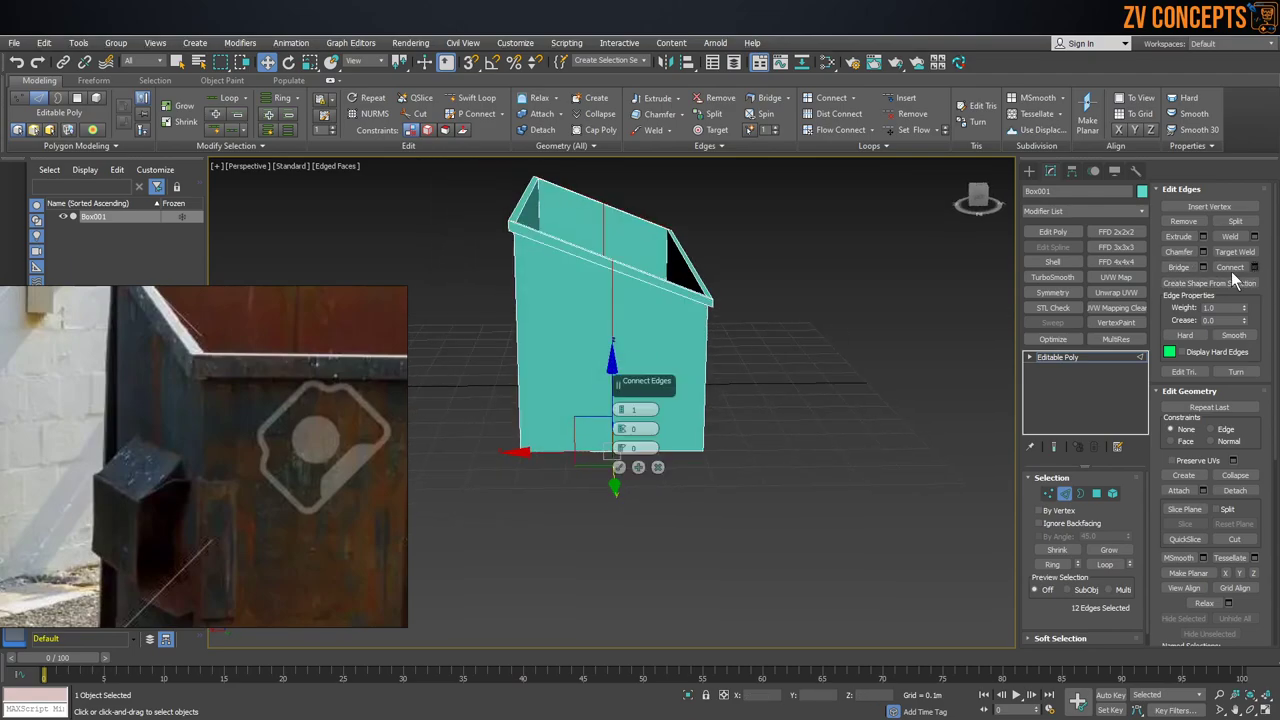
click(622, 408)
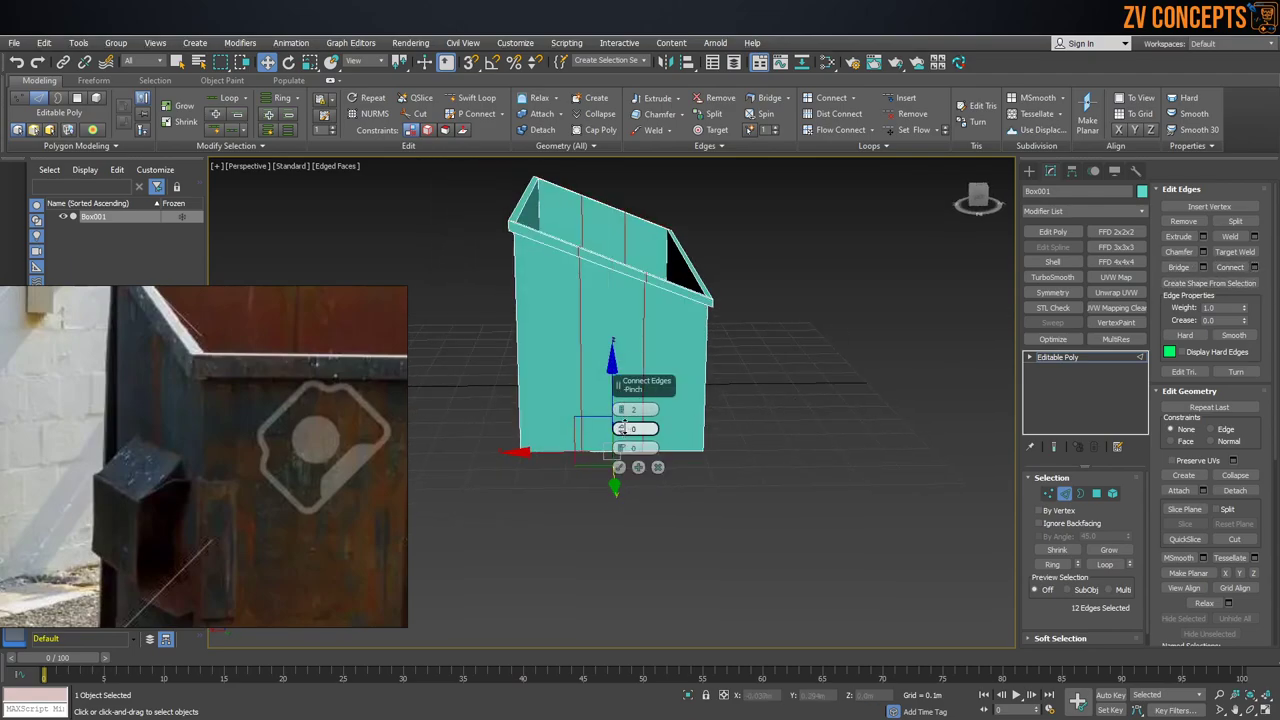
drag(622, 429, 627, 386)
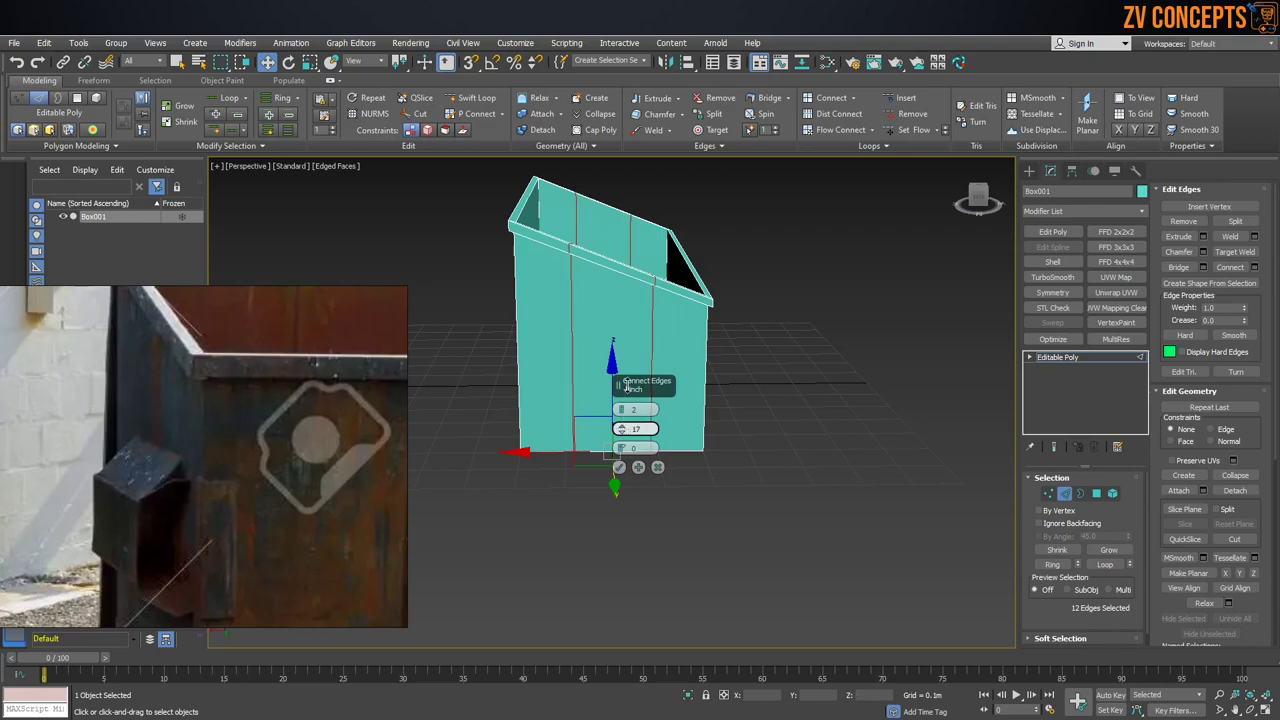
click(619, 467)
Step: Connect the ring of vertical wall edges around the dumpster with 2 segments and a pinch of 43
alt+middle_drag(616, 474, 660, 369)
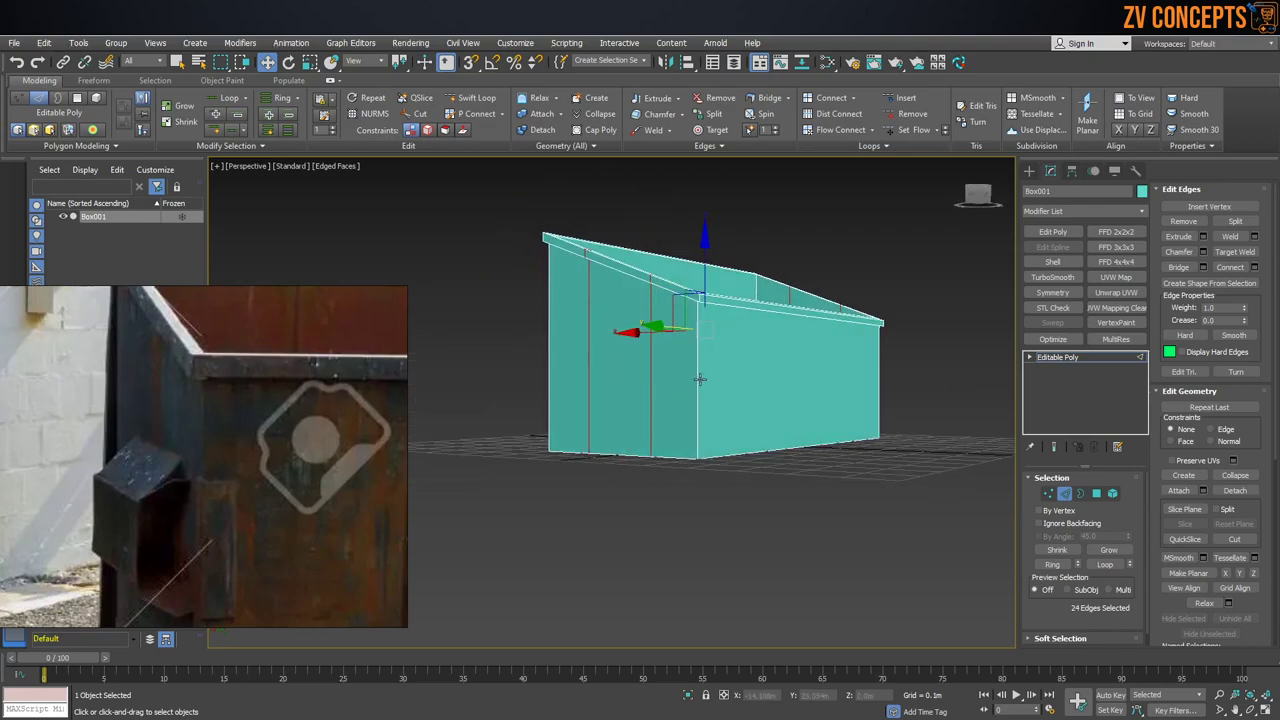
click(700, 379)
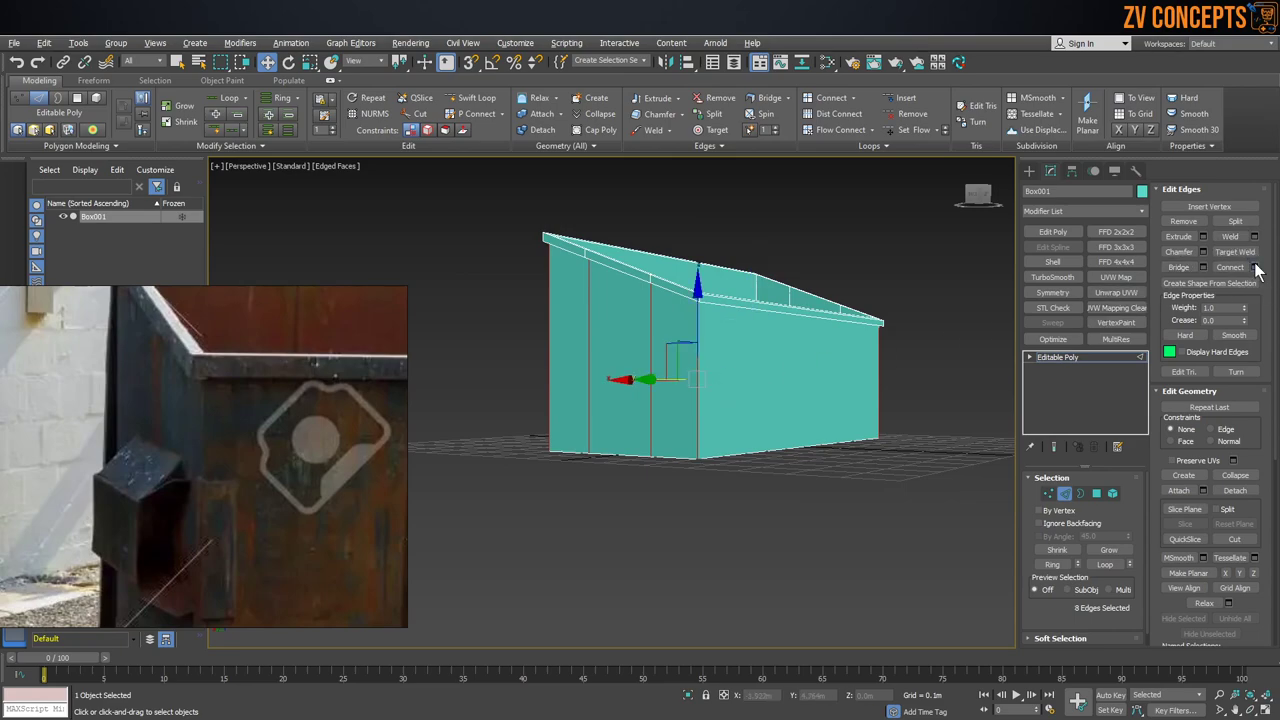
click(1257, 271)
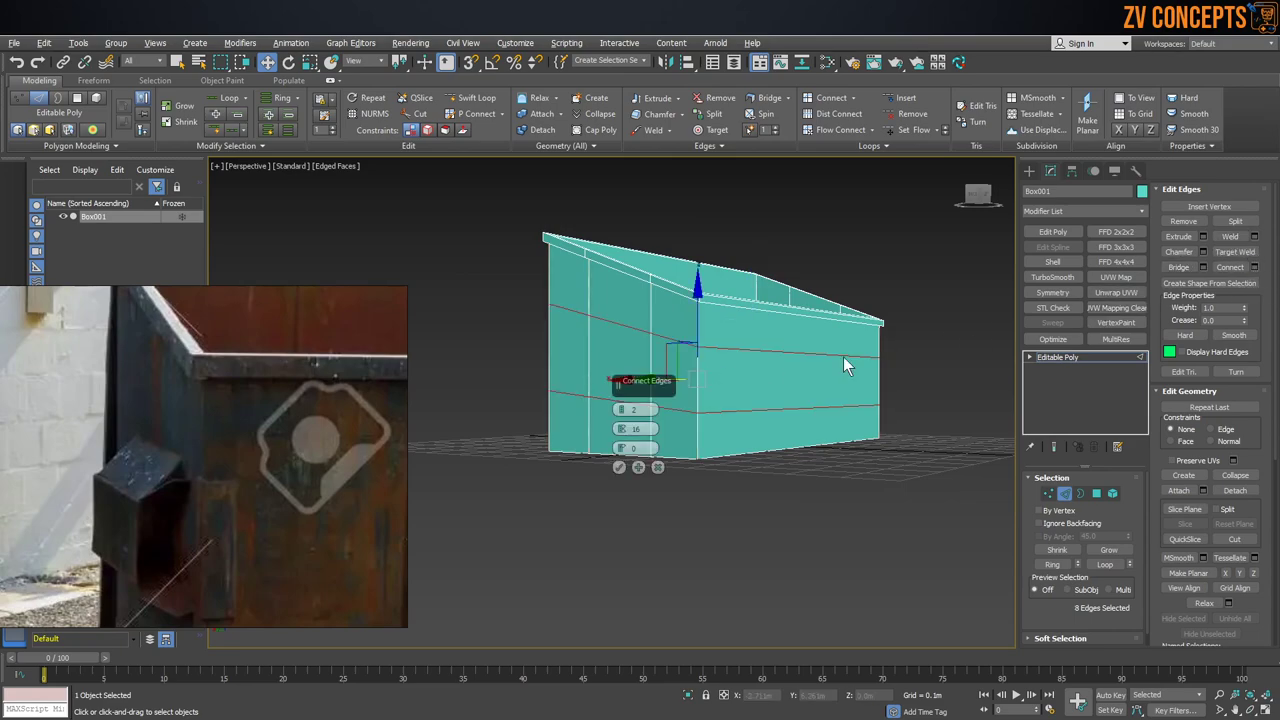
click(621, 417)
click(698, 366)
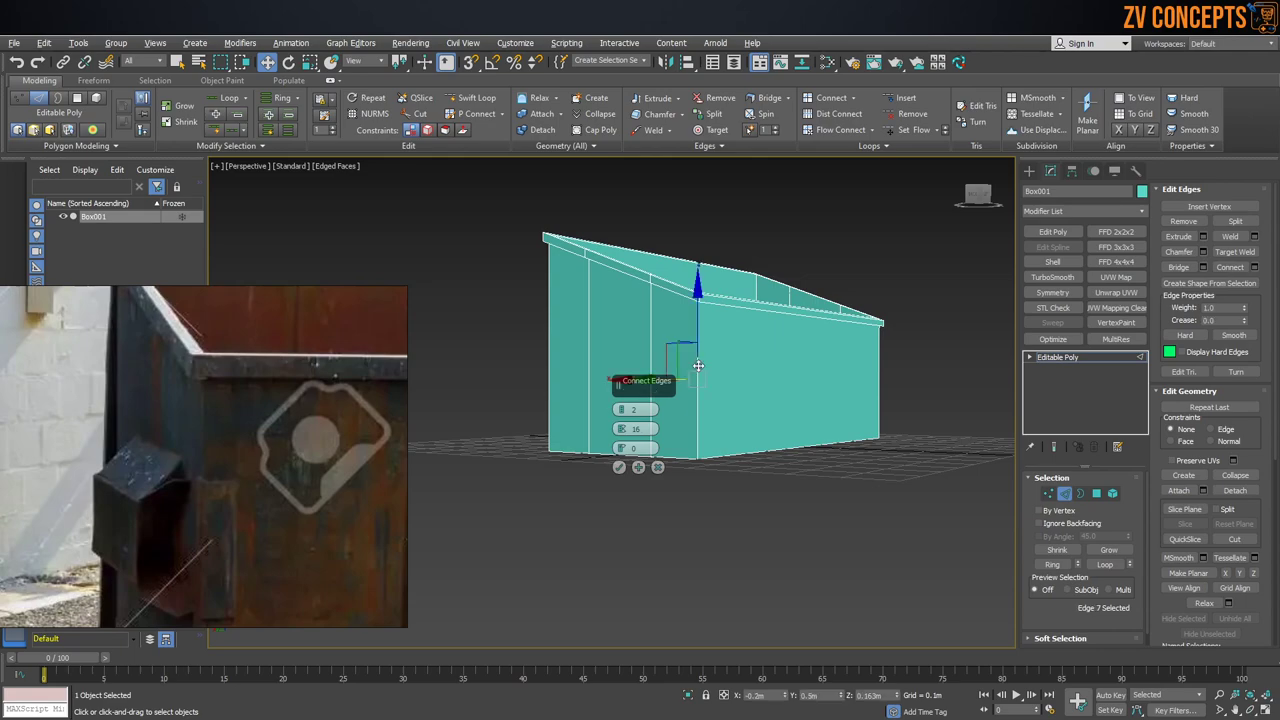
key(alt+r)
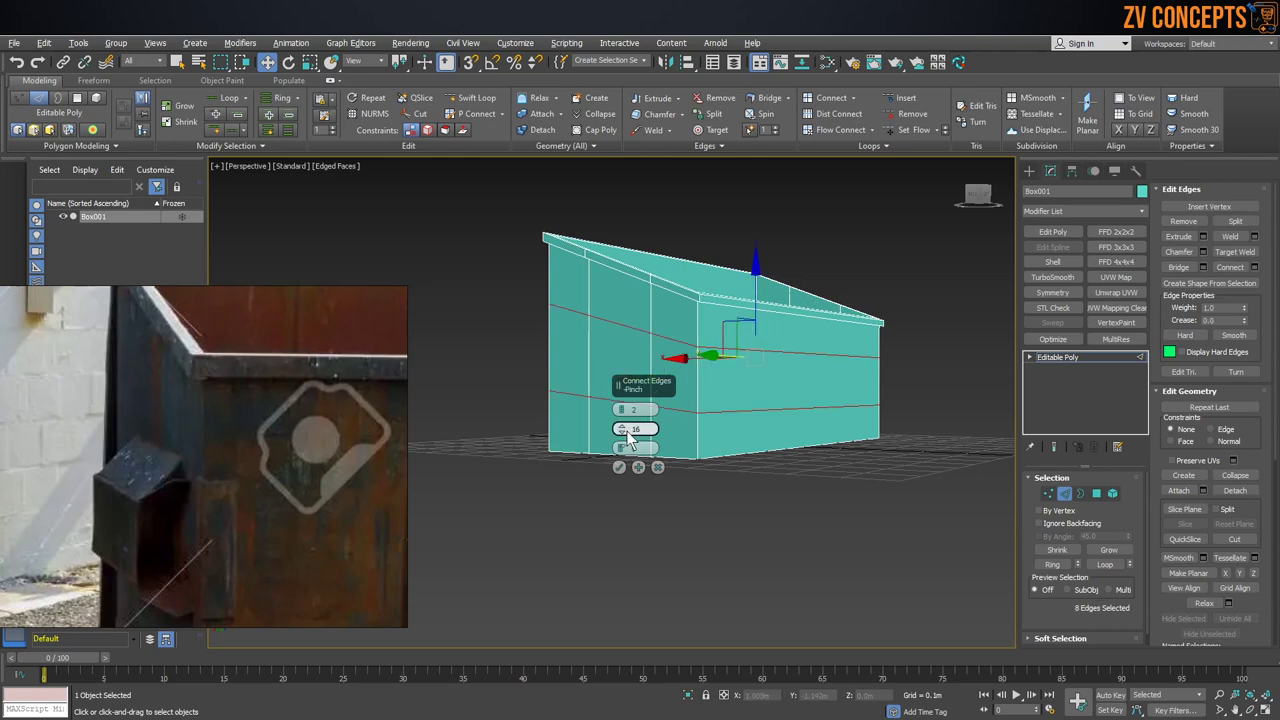
drag(628, 428, 630, 355)
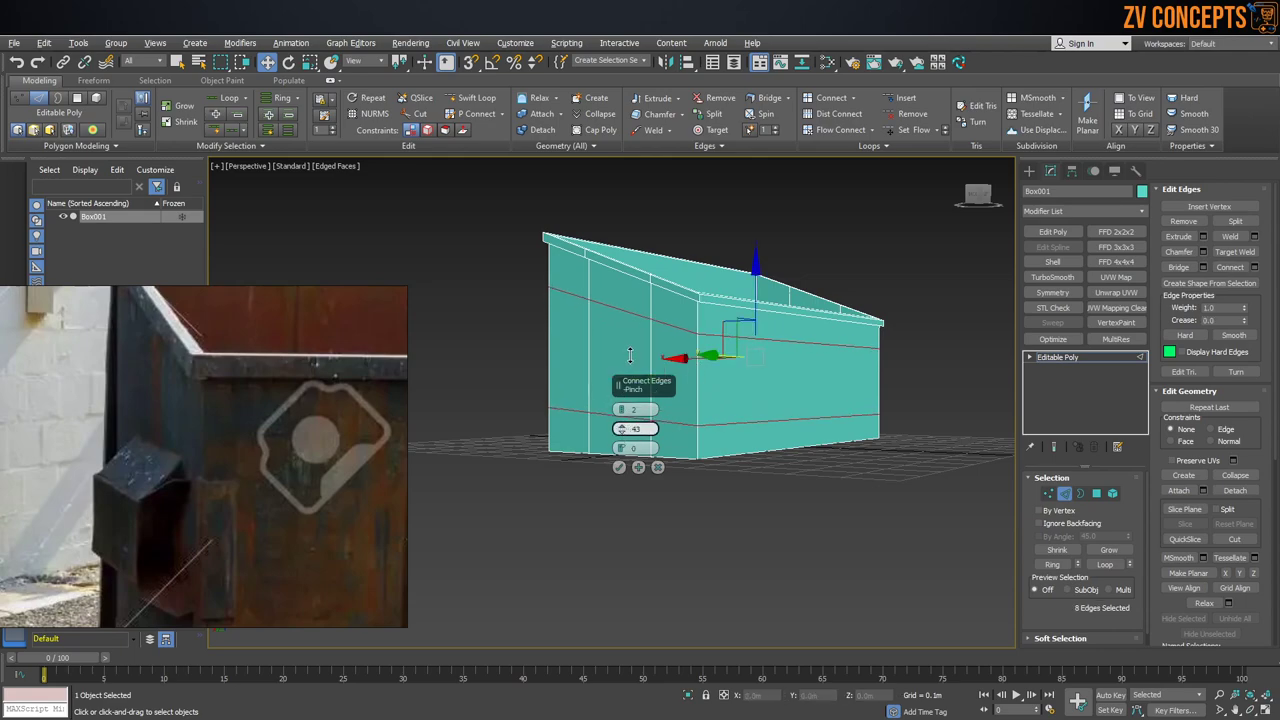
click(619, 467)
Step: Flatten the lower and then the upper horizontal edge loop around the walls by making each planar in Z
alt+middle_drag(617, 470, 580, 380)
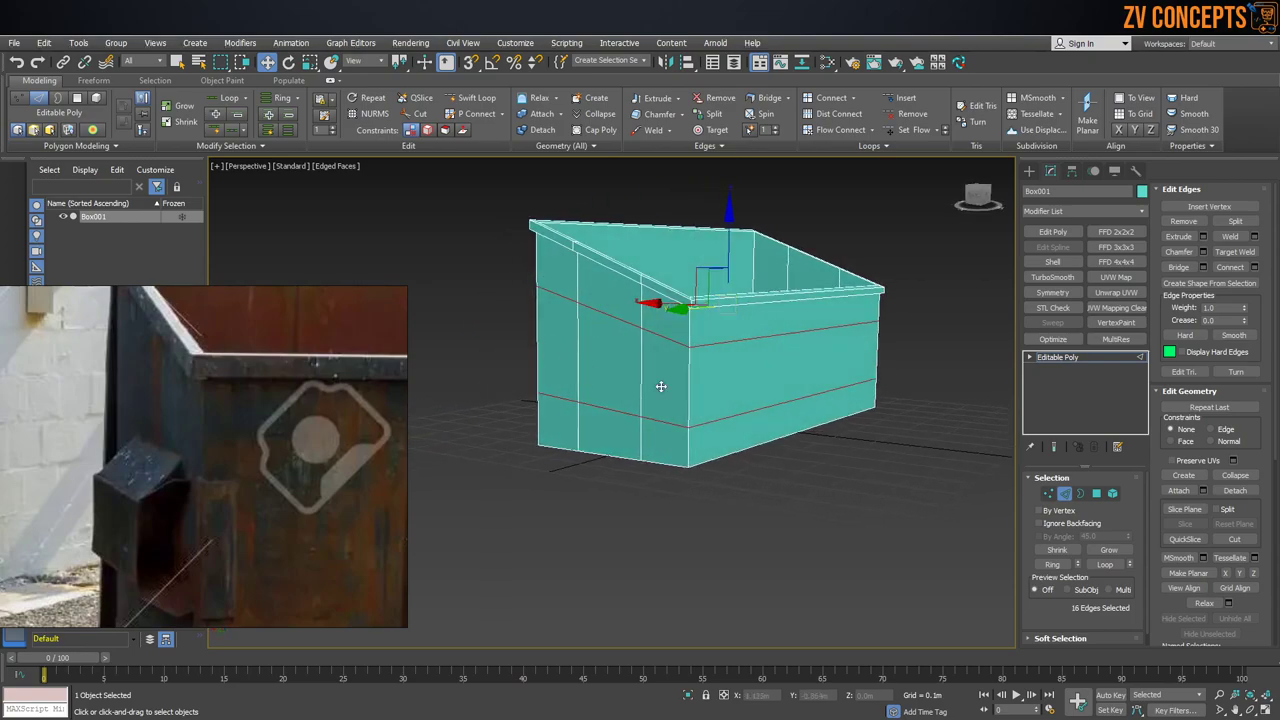
click(904, 429)
double_click(748, 410)
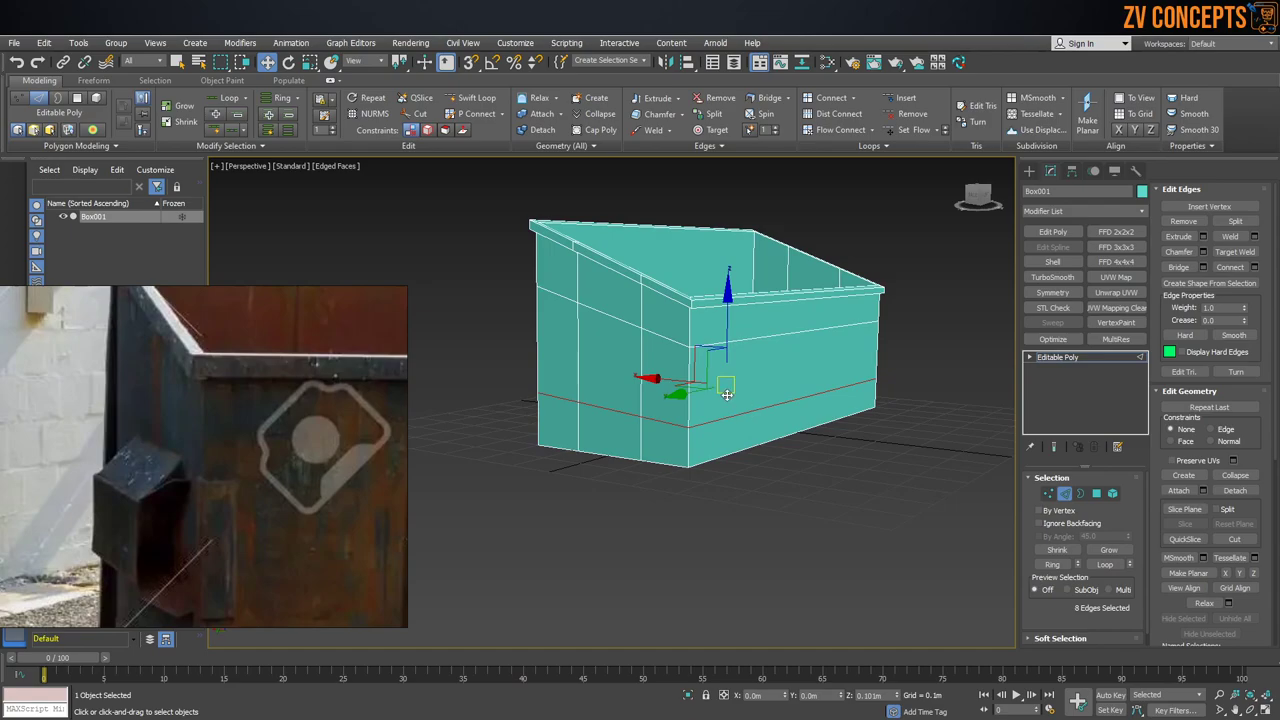
alt+middle_drag(729, 382, 779, 403)
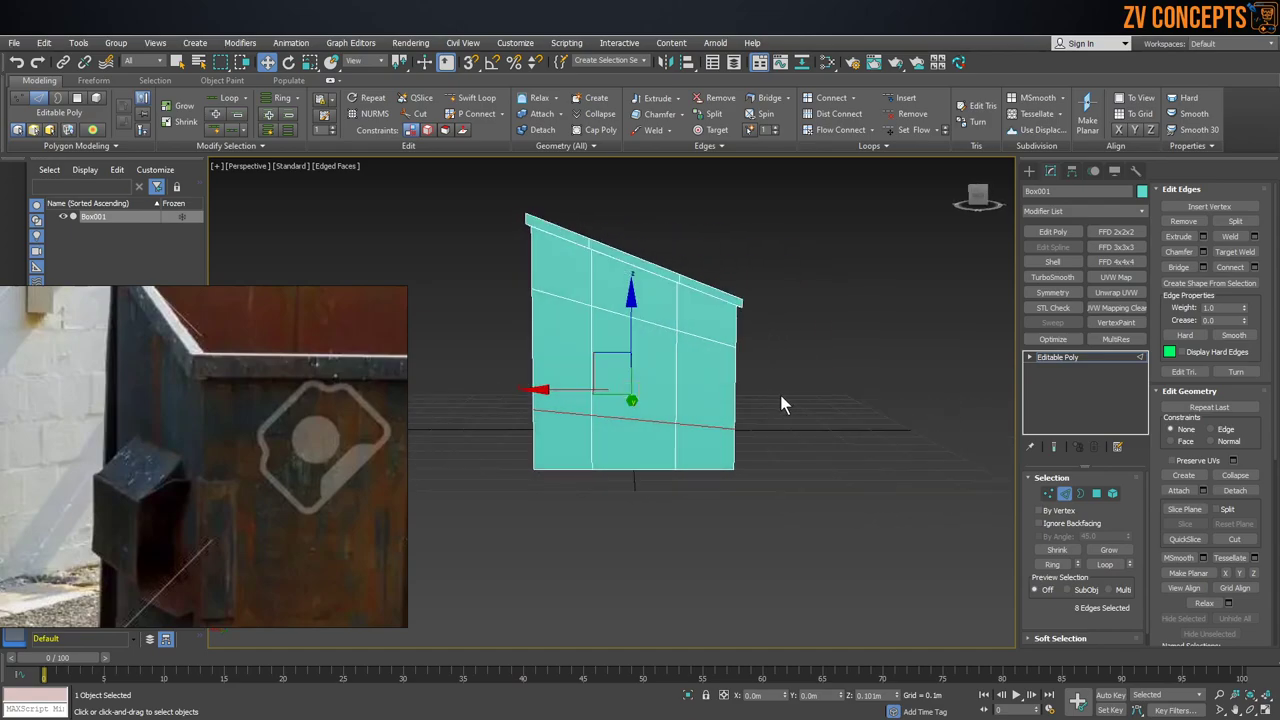
alt+middle_drag(858, 414, 655, 338)
drag(655, 325, 655, 235)
click(1255, 573)
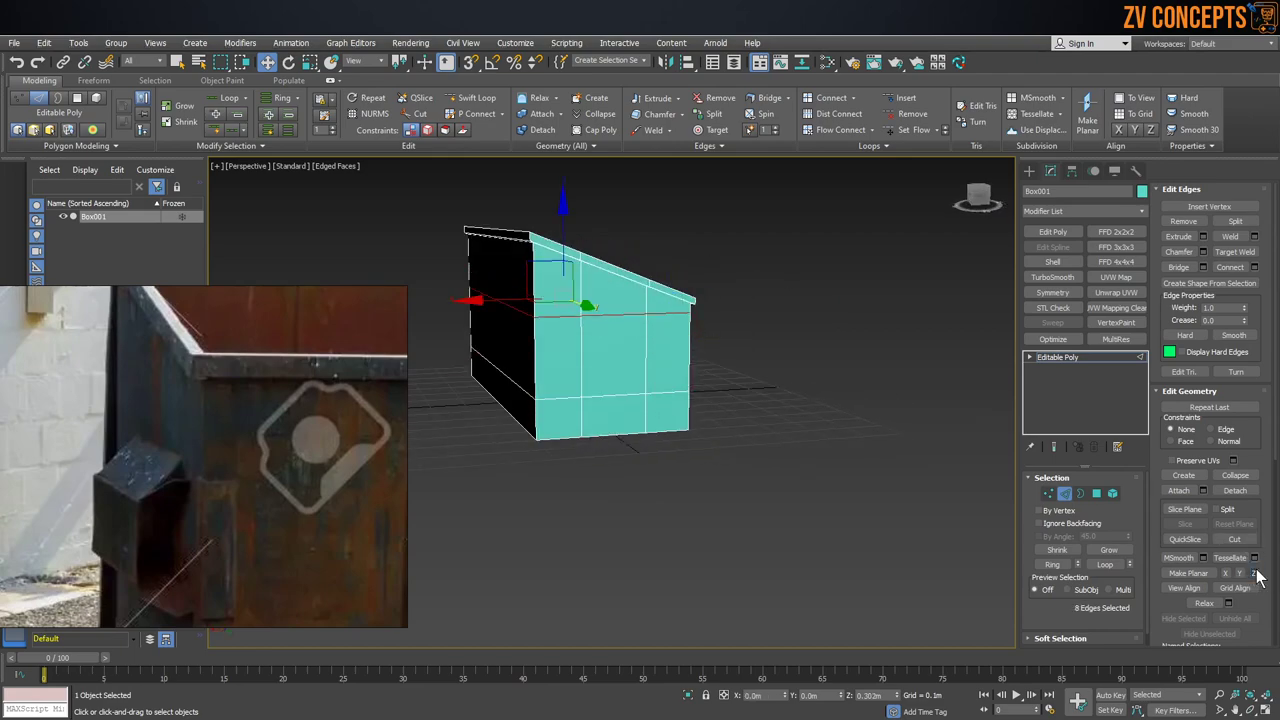
alt+middle_drag(662, 409, 604, 397)
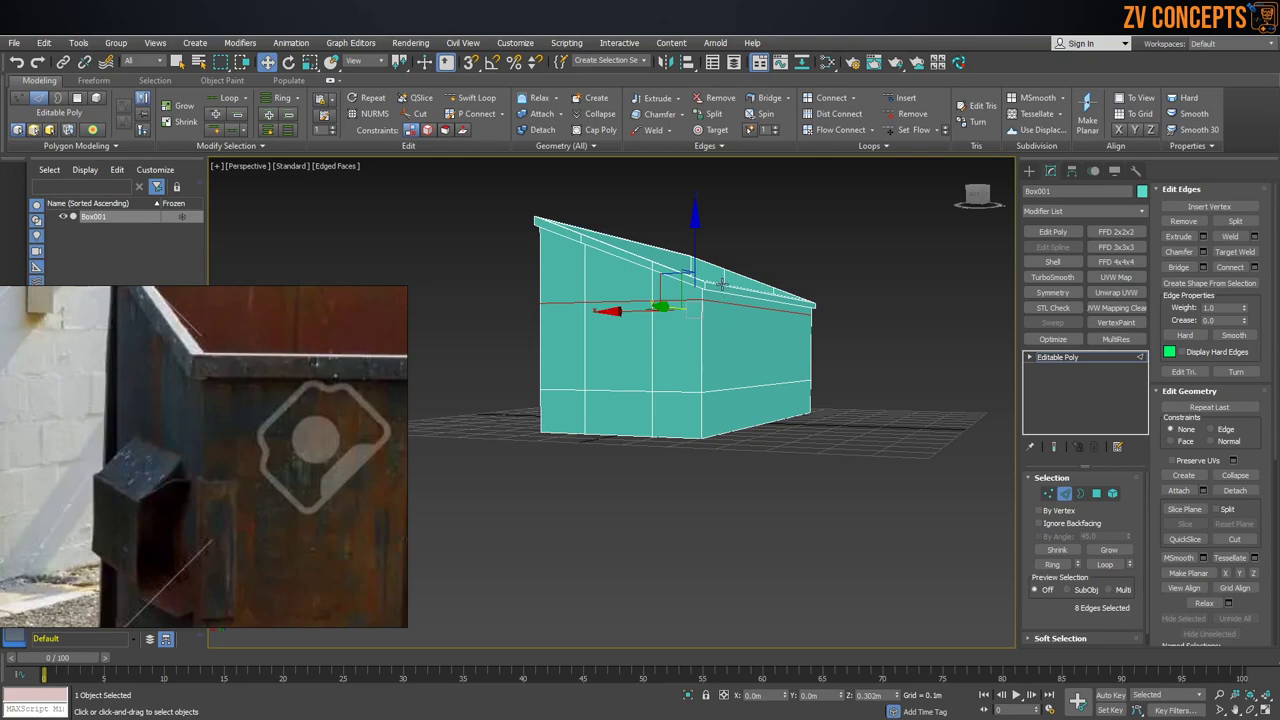
Step: Lower the upper and lower horizontal edge loops around the walls, placing the upper loop at Z about 0.251 m
drag(697, 251, 702, 325)
double_click(721, 391)
double_click(717, 324)
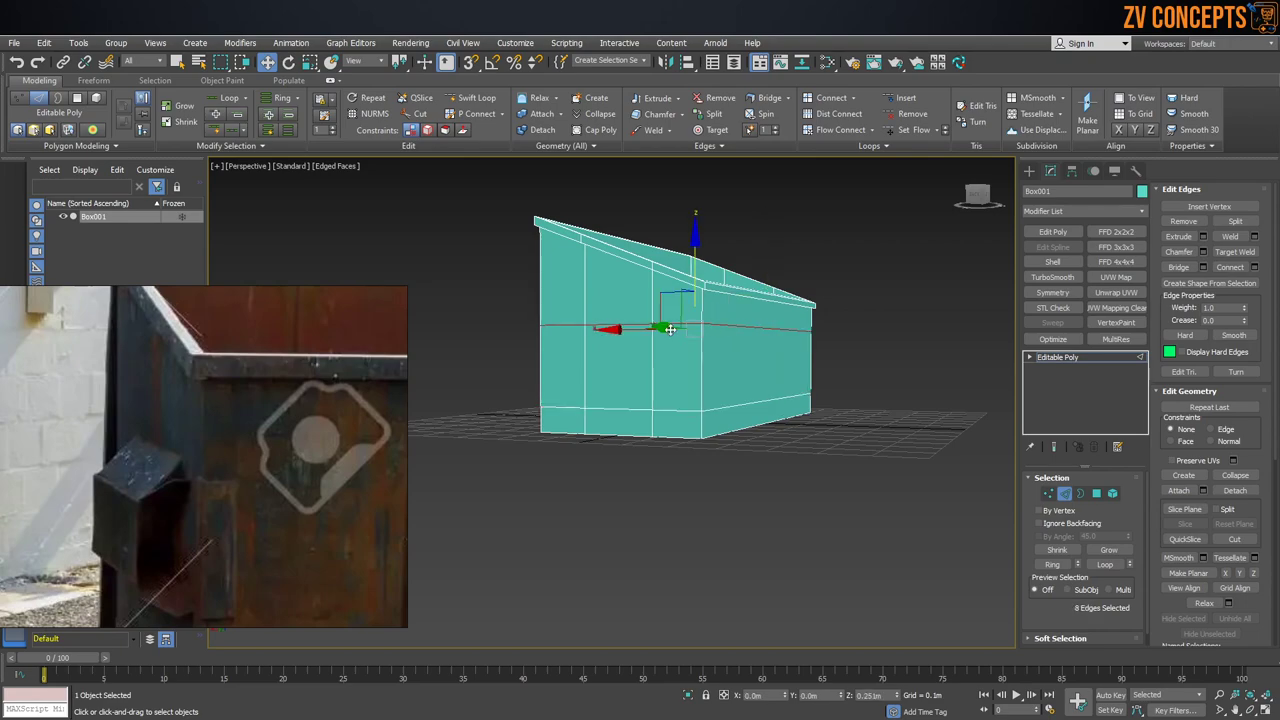
Step: Slide the vertical edge loop nearer the low front of the sloped end wall toward the centre, using the Edge constraint
alt+middle_drag(717, 324, 651, 310)
ctrl+double_click(651, 305)
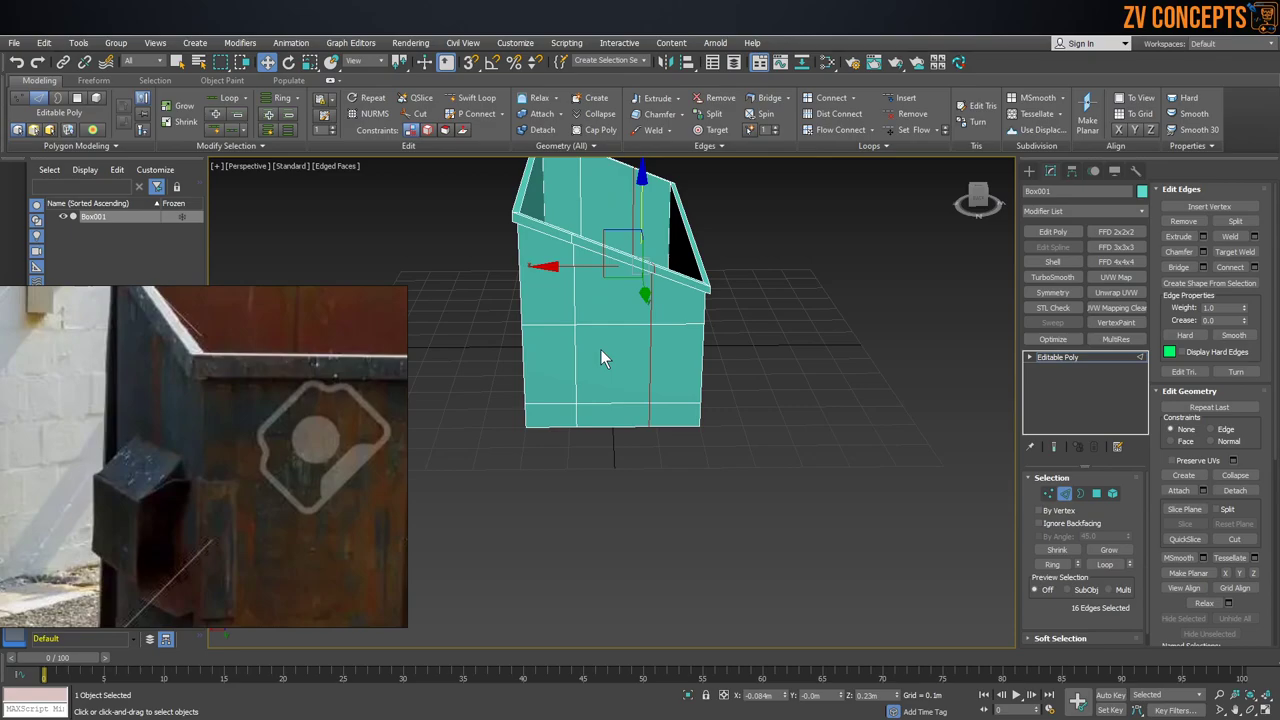
mouse_move(577, 266)
mouse_down()
mouse_move(527, 268)
mouse_move(581, 271)
mouse_up()
drag(581, 269, 562, 265)
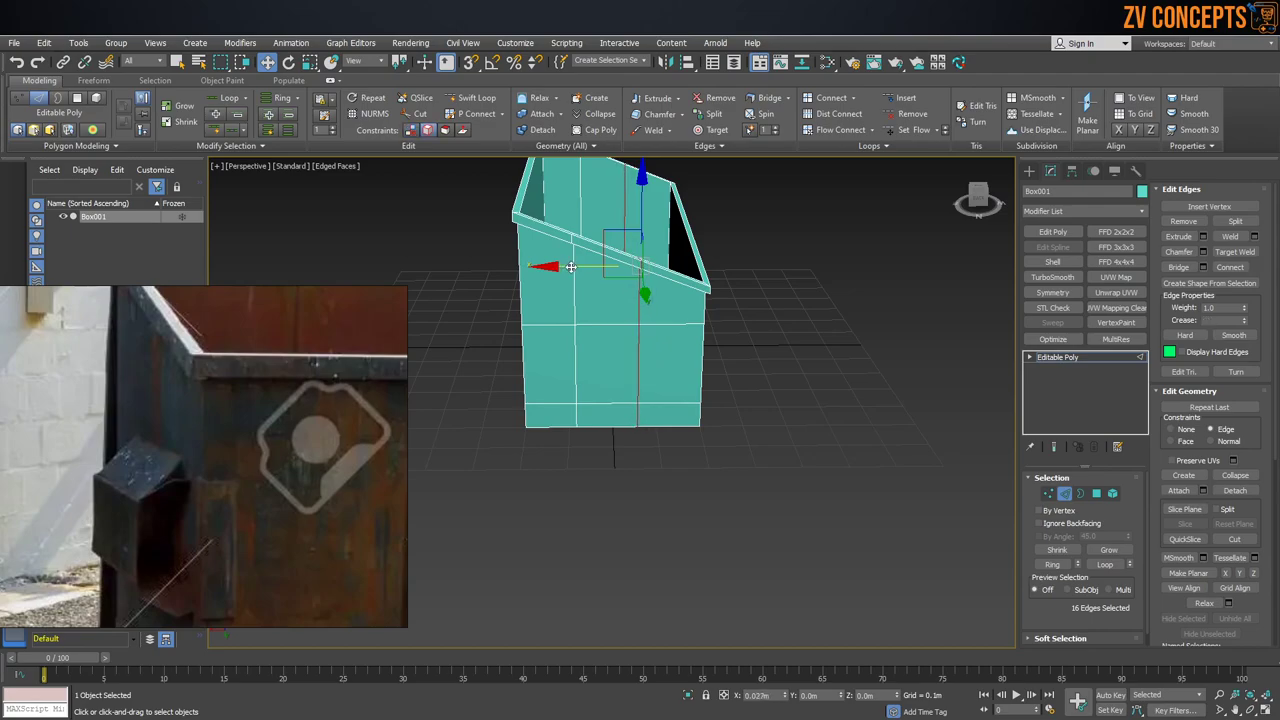
Step: Slide the vertical edge loop nearer the tall back of the end wall with the Edge constraint, leaving it at X about 0.08 m
click(572, 298)
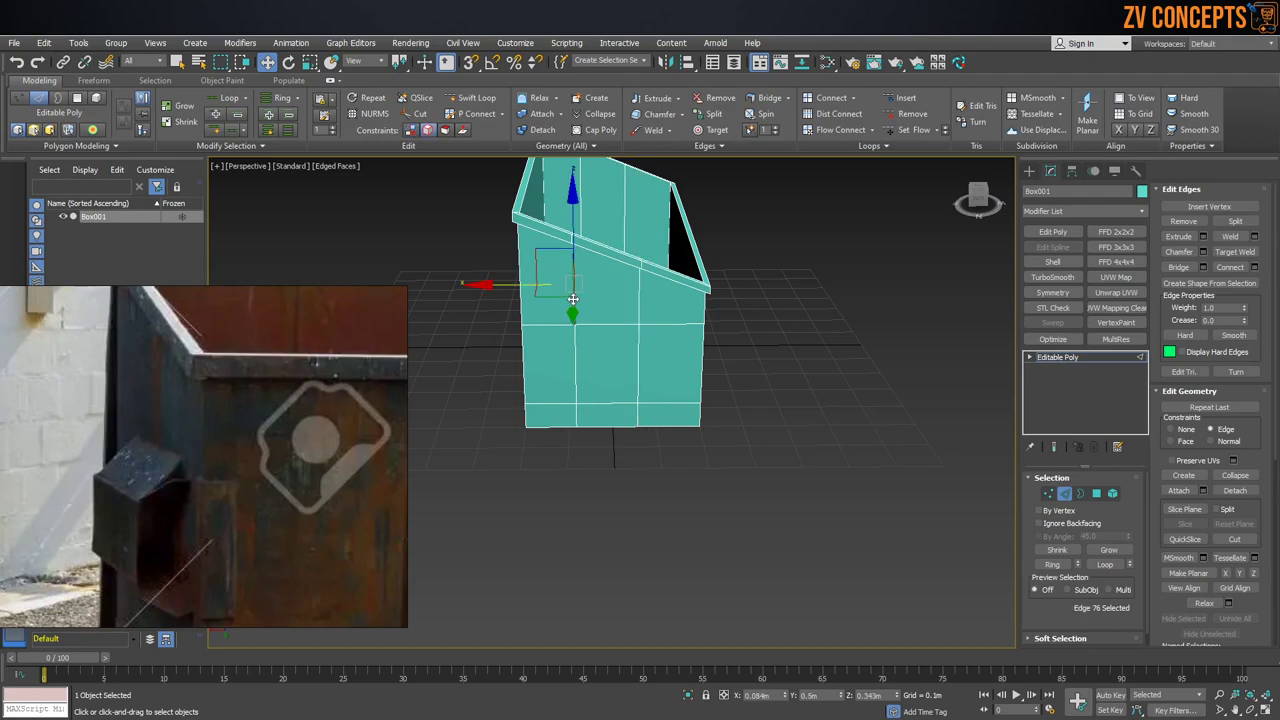
double_click(575, 349)
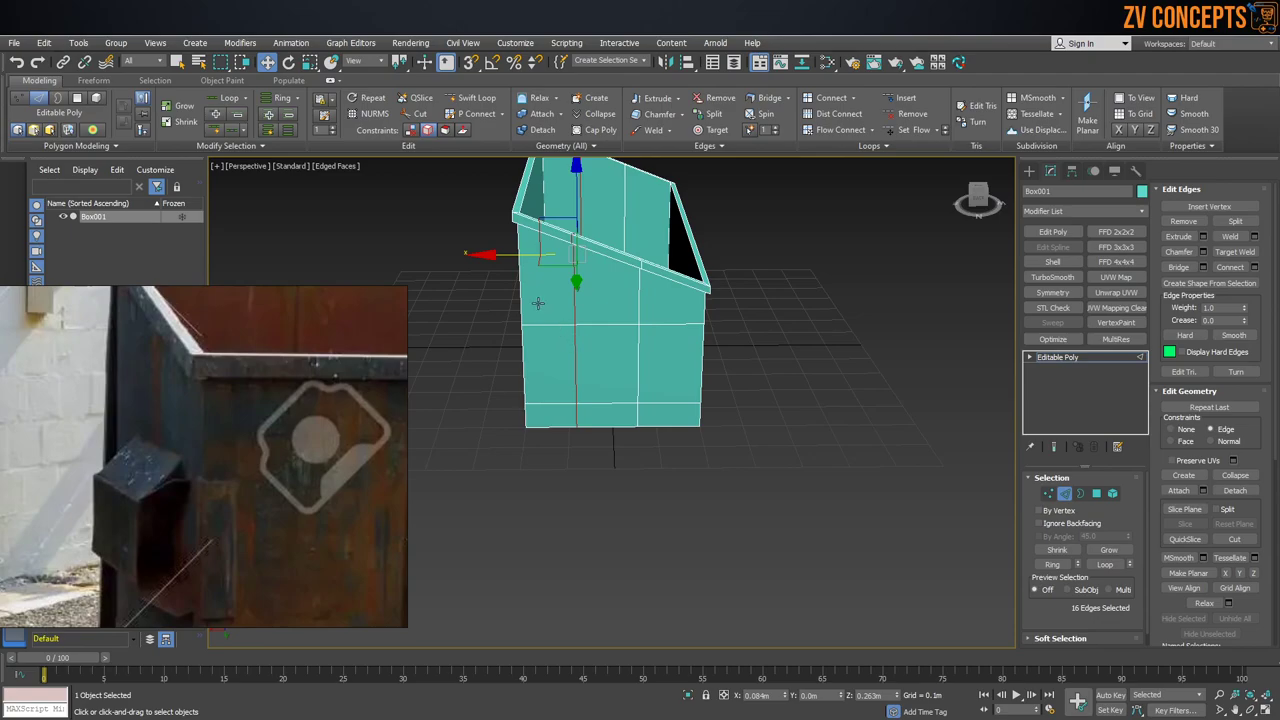
drag(500, 253, 522, 268)
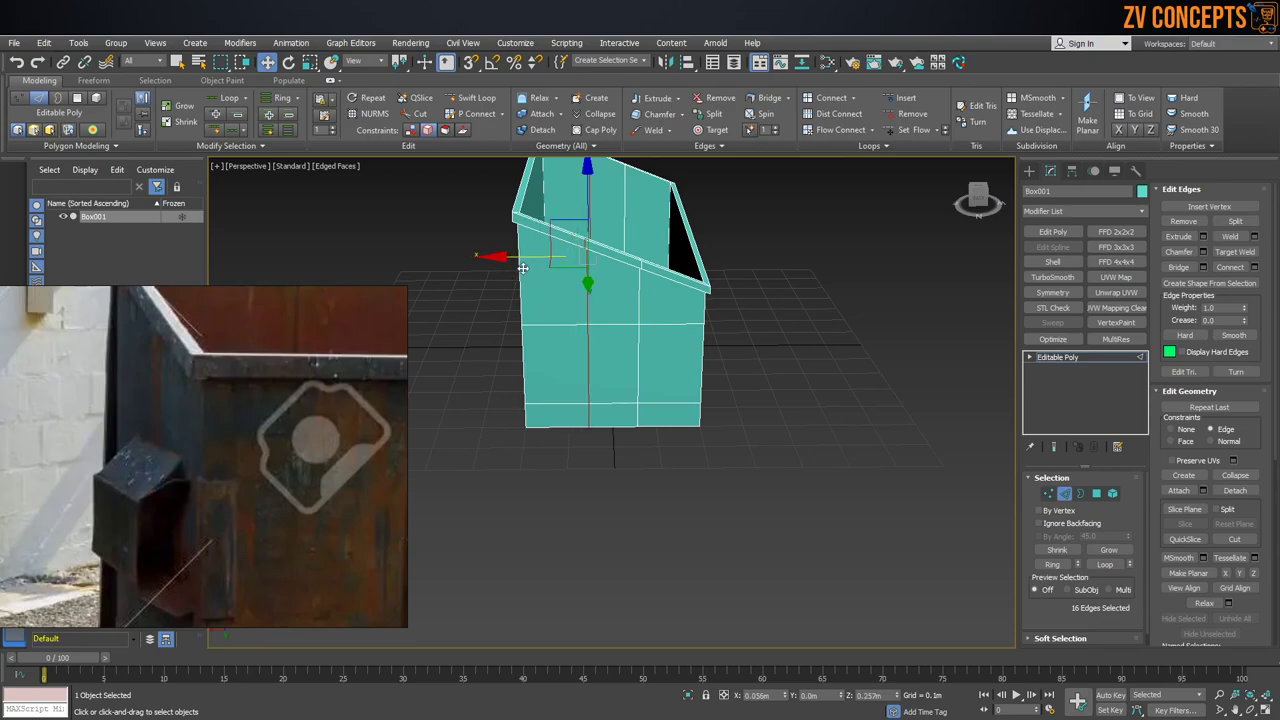
mouse_move(641, 300)
alt+middle_down()
mouse_move(660, 300)
mouse_move(635, 298)
alt+middle_up()
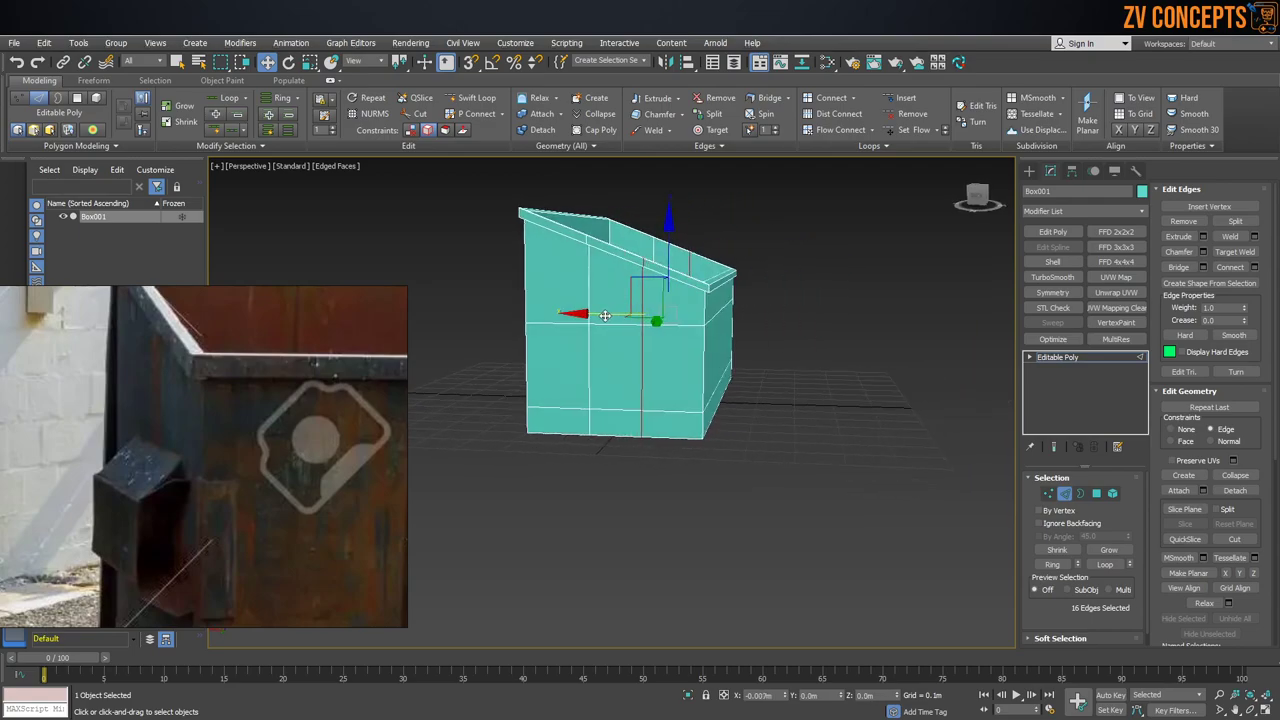
drag(600, 312, 543, 307)
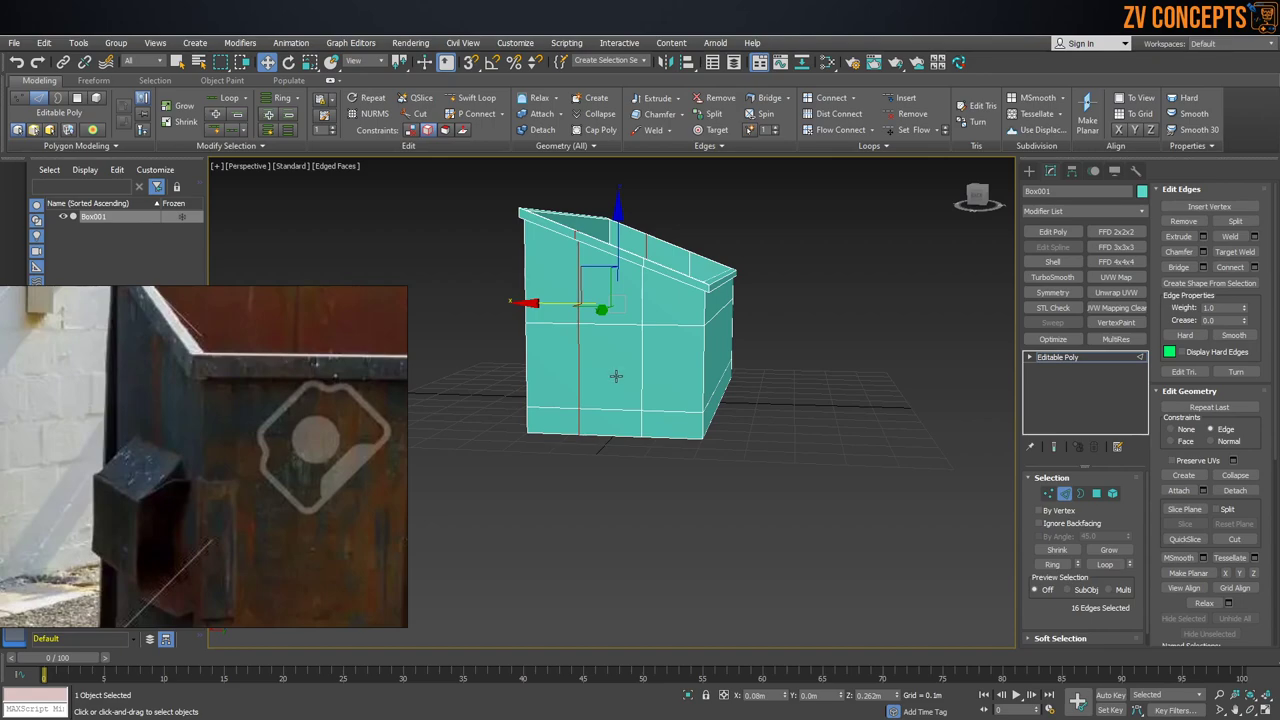
Step: Try moving the outer front corner vertex of the rim with the Face constraint
alt+middle_drag(616, 376, 707, 349)
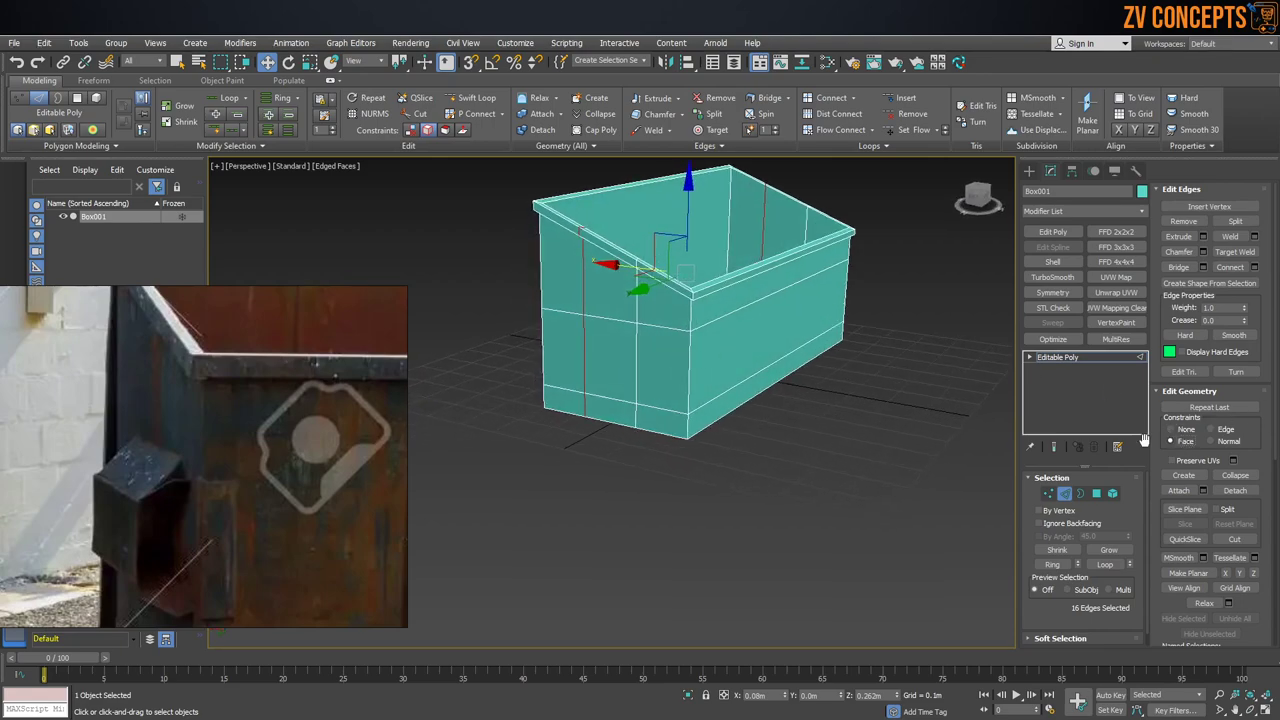
scroll(703, 349, up, 5)
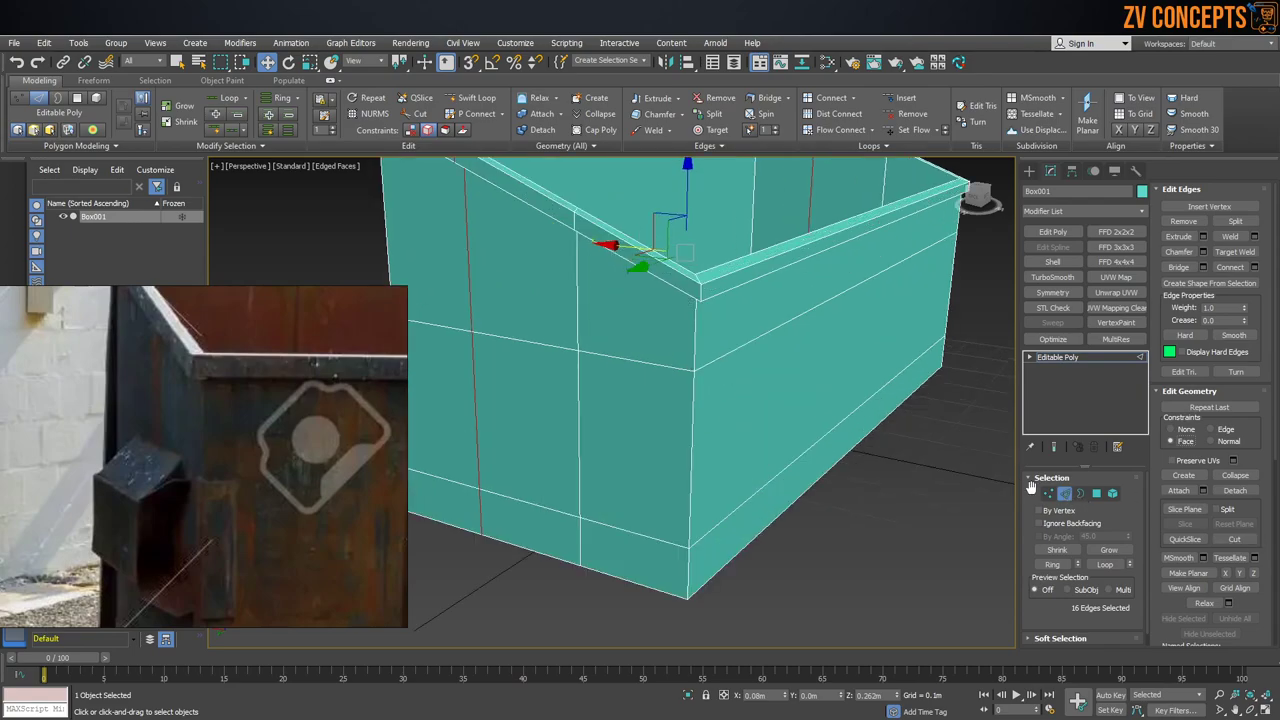
key(1)
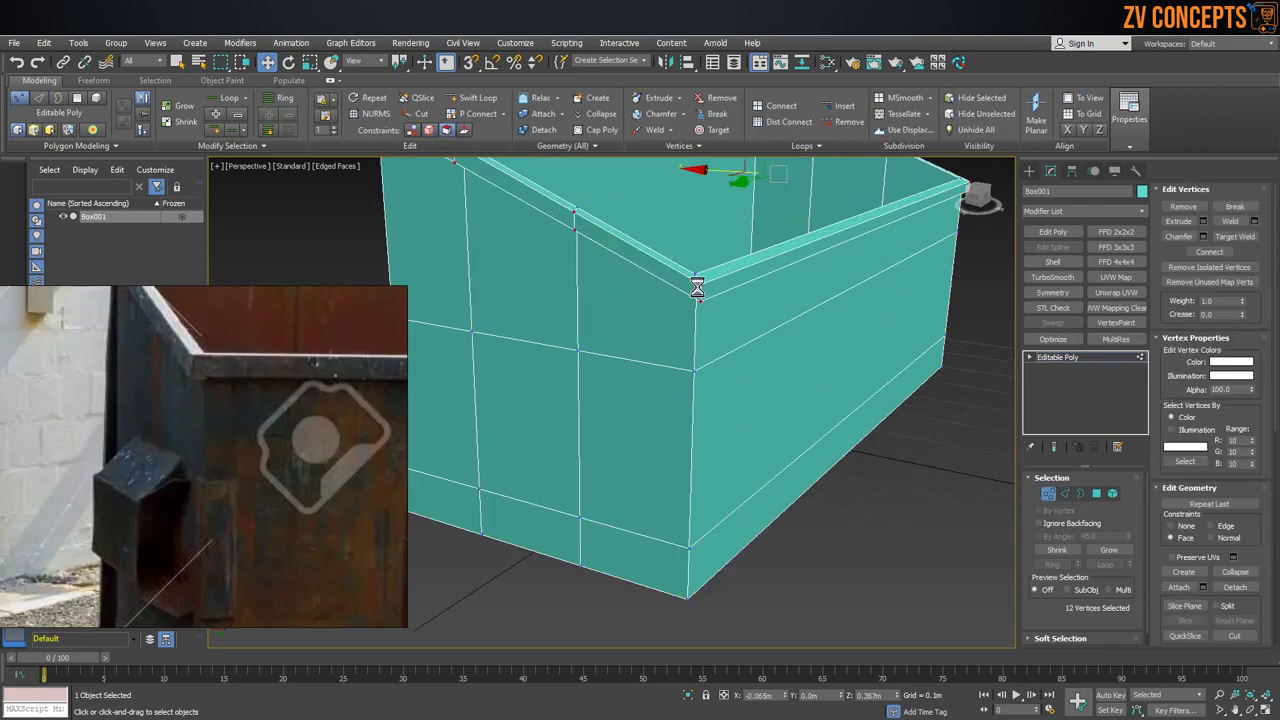
click(701, 284)
scroll(701, 284, up, 3)
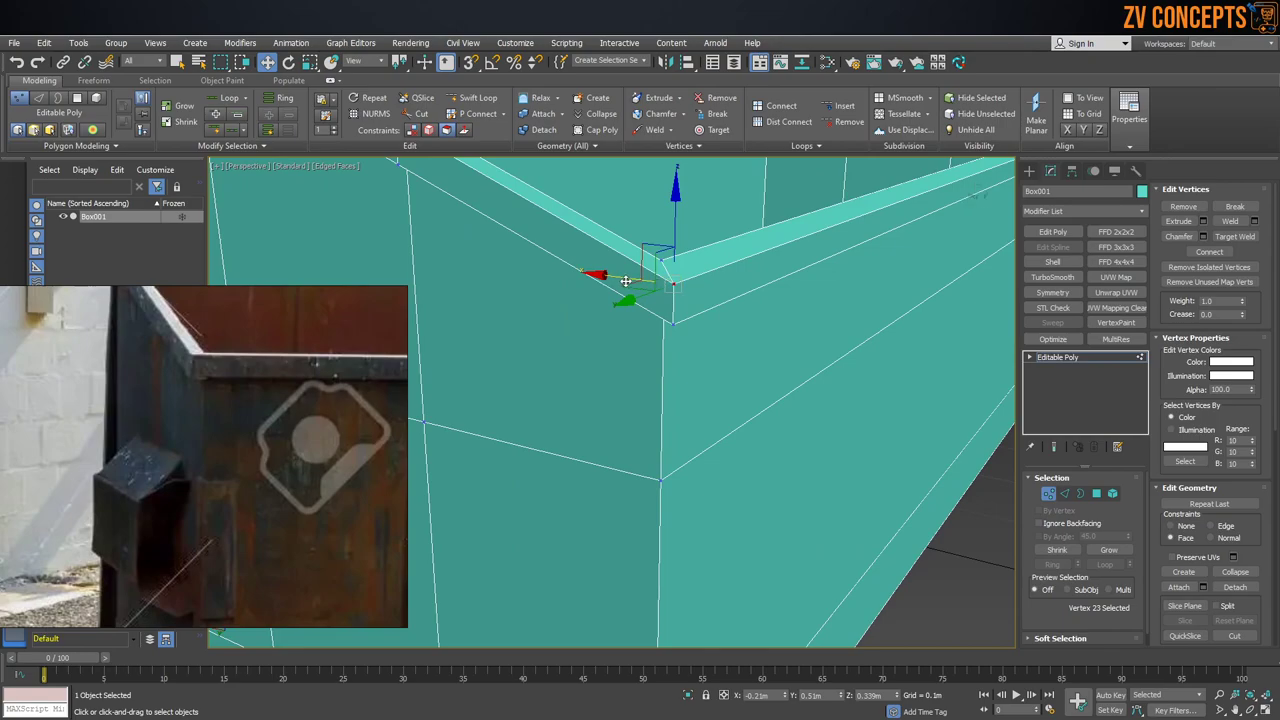
drag(609, 275, 626, 253)
scroll(549, 366, down, 3)
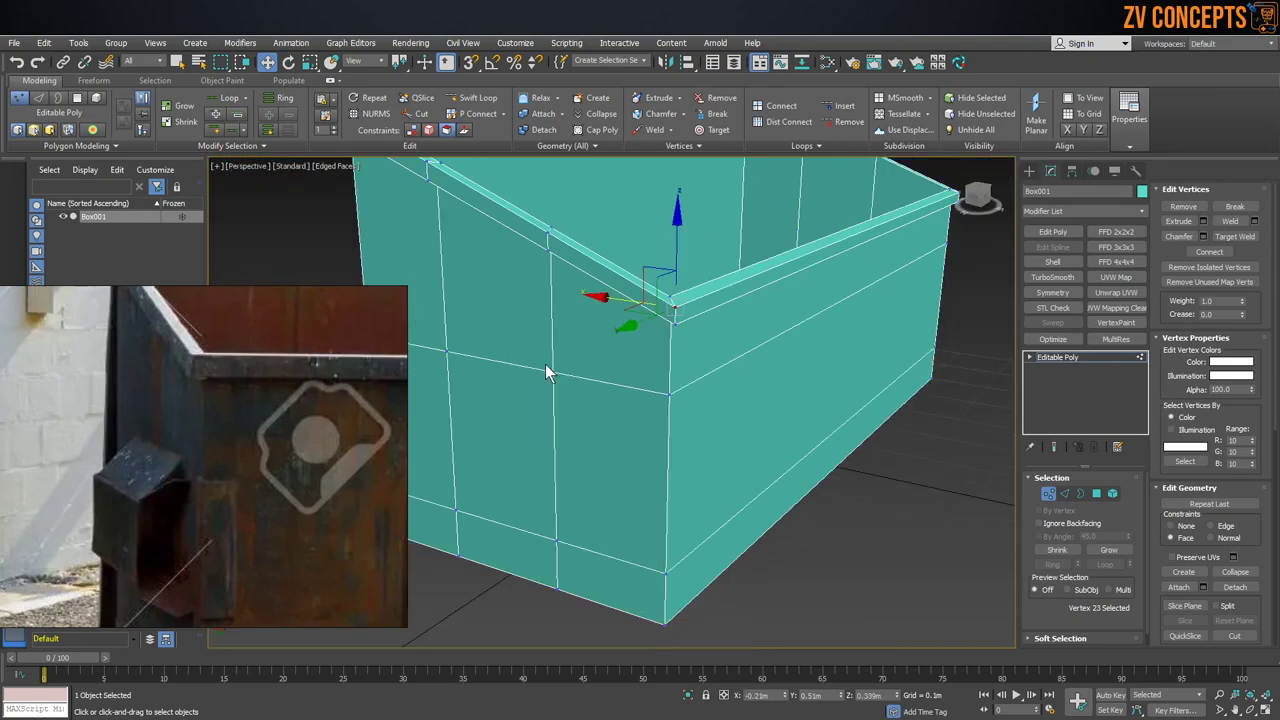
Step: Try moving the end wall vertex where the upper horizontal and front vertical loops cross with the Face constraint, and undo it
click(553, 372)
click(545, 343)
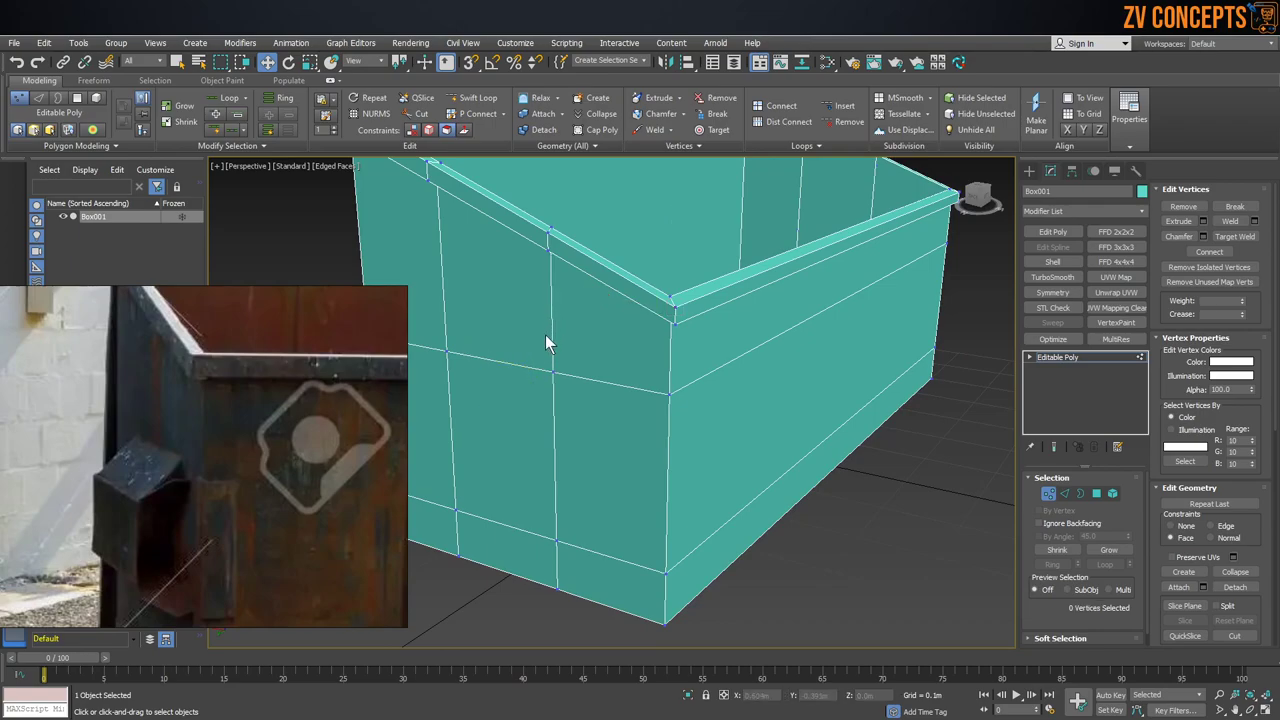
click(553, 370)
drag(536, 352, 510, 361)
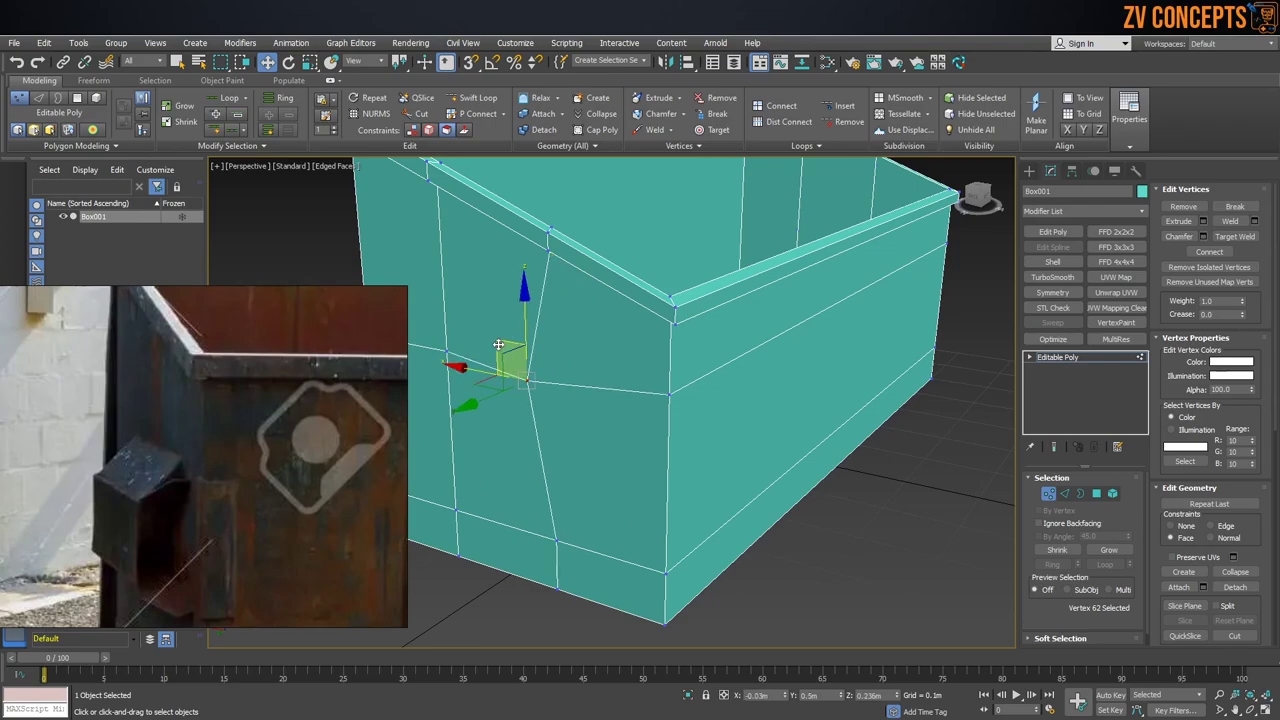
key(ctrl+z)
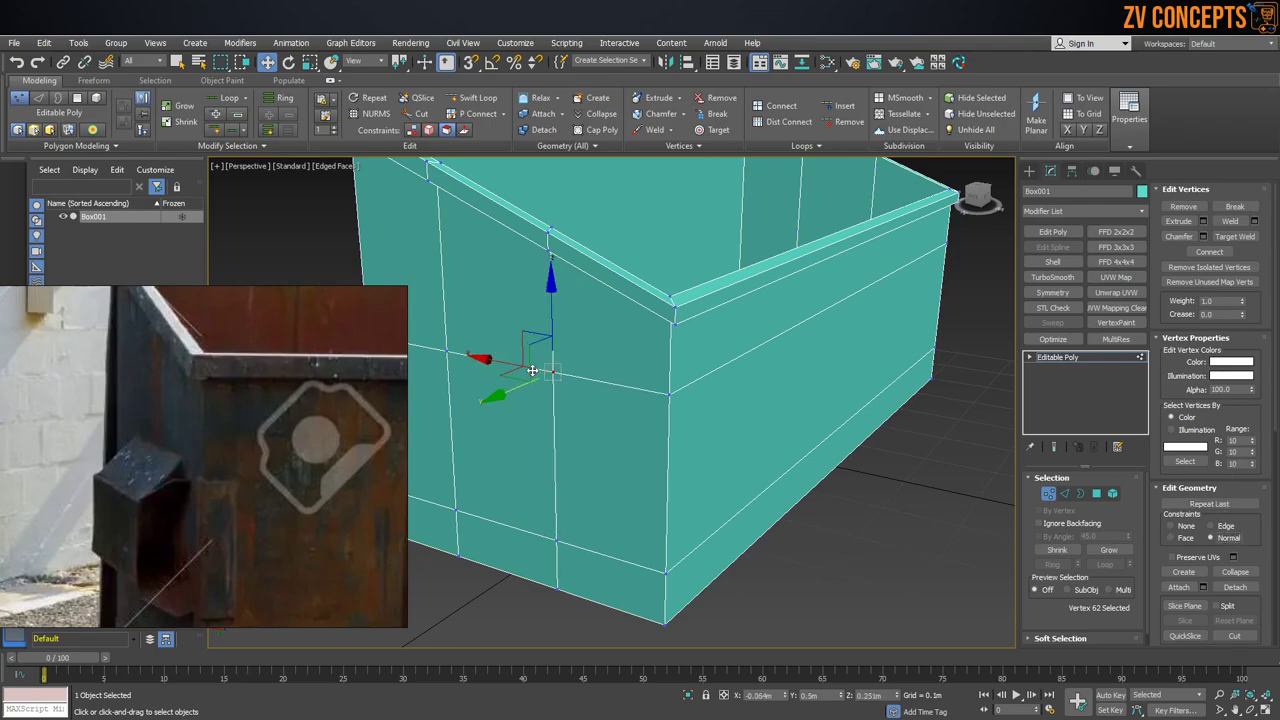
Step: Try moving the same end wall vertex with the Normal constraint, undo the move, and reset the constraint to None
drag(546, 361, 470, 355)
key(ctrl+z)
mouse_move(492, 362)
mouse_down()
mouse_move(574, 381)
mouse_move(433, 335)
mouse_move(492, 358)
mouse_up()
click(1177, 526)
alt+middle_drag(512, 380, 548, 370)
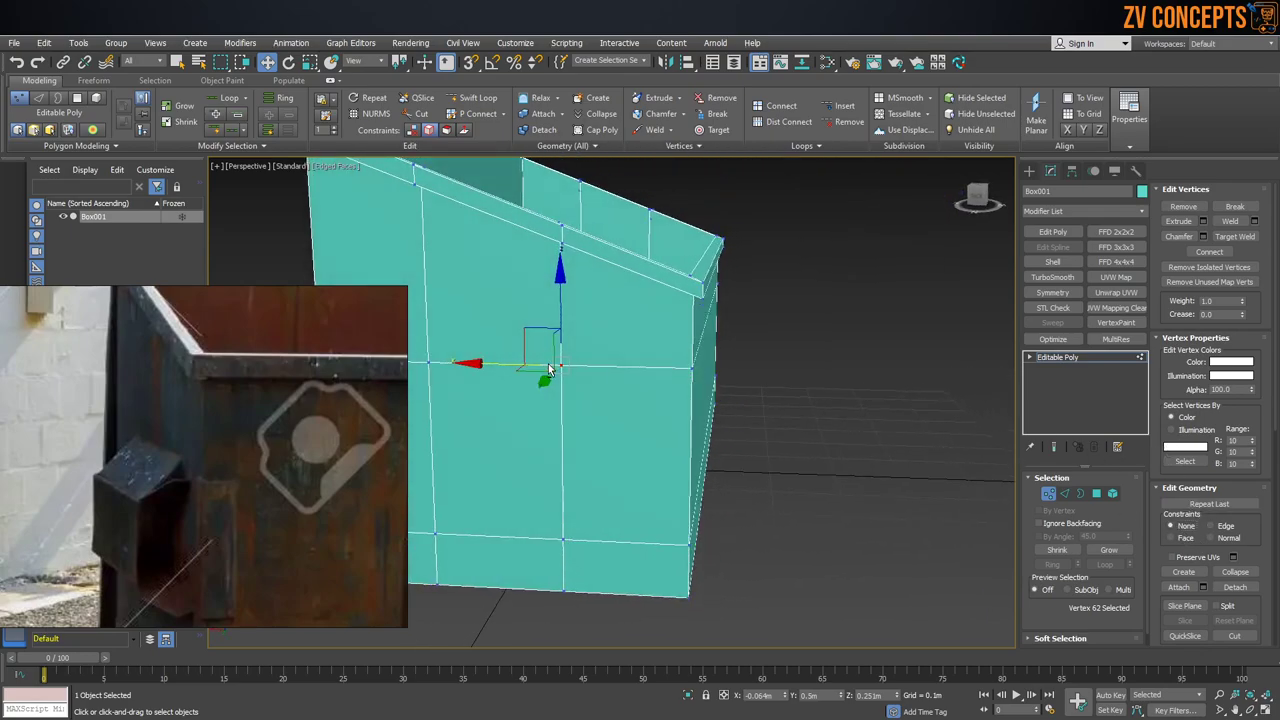
Step: Slide the end wall's vertical loops along their edges to X about 0.101 m and -0.085 m, and set the constraint to None
click(1065, 494)
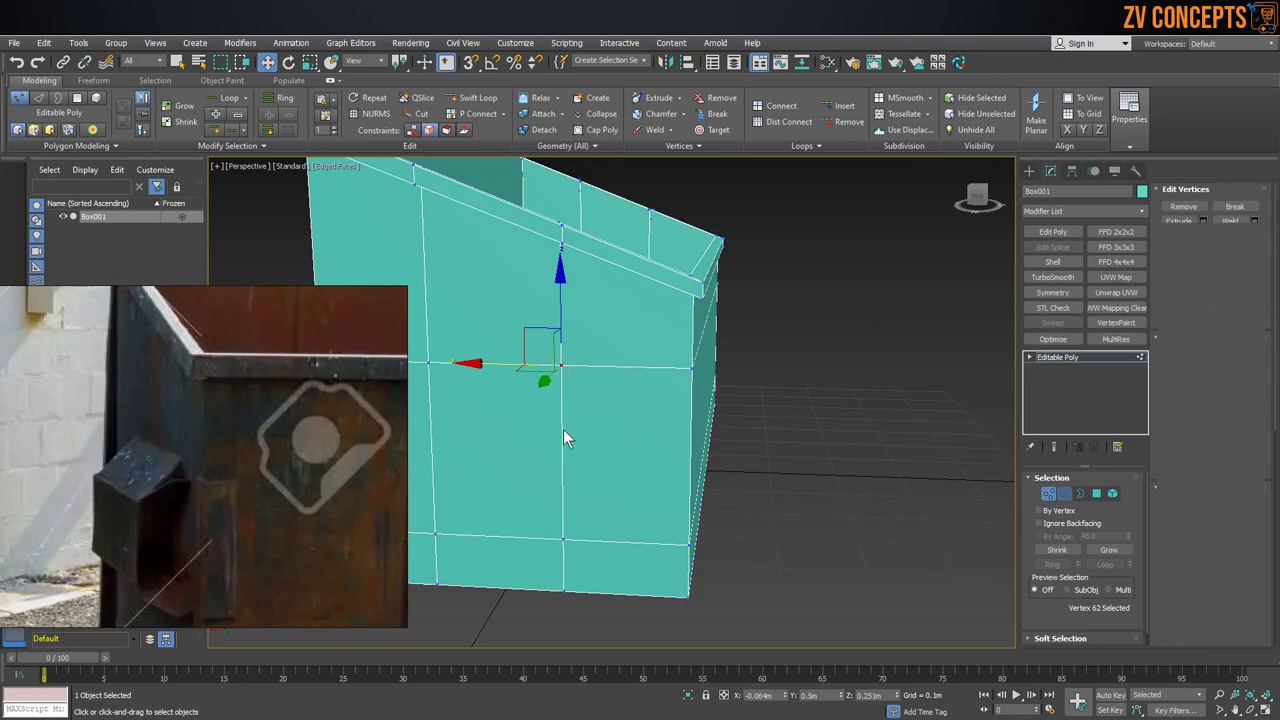
alt+middle_drag(563, 423, 559, 320)
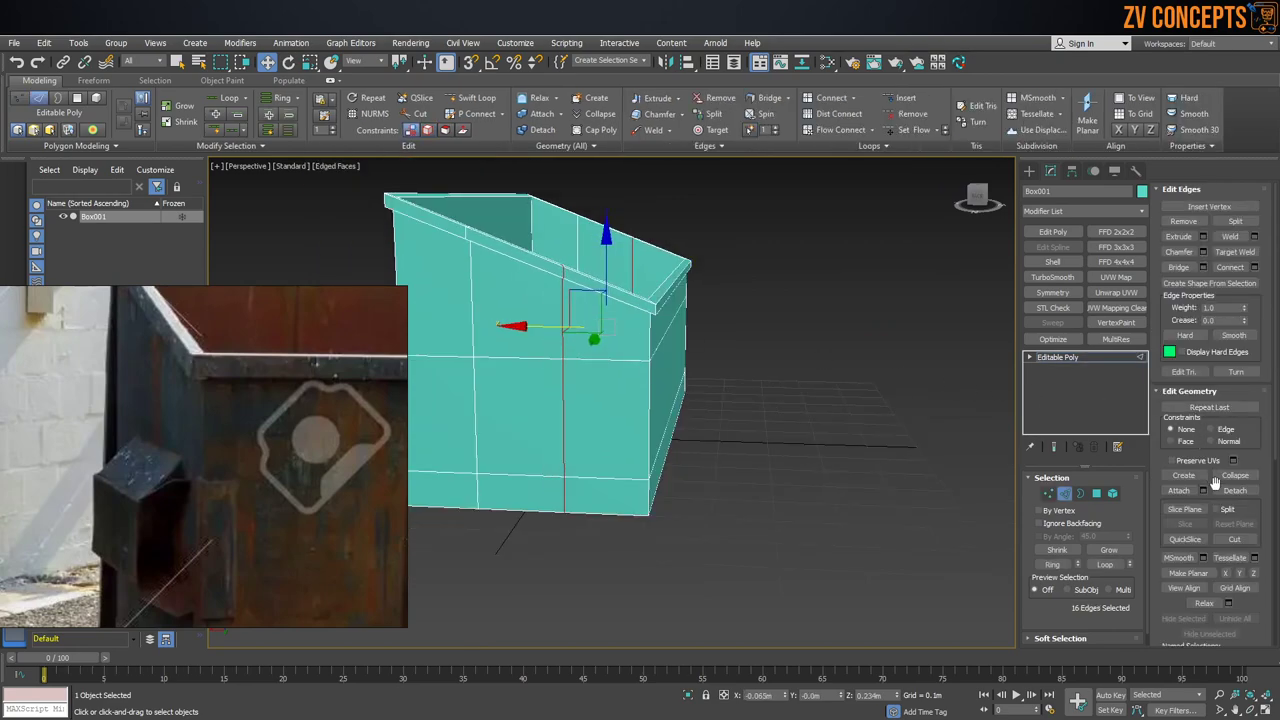
drag(548, 328, 420, 305)
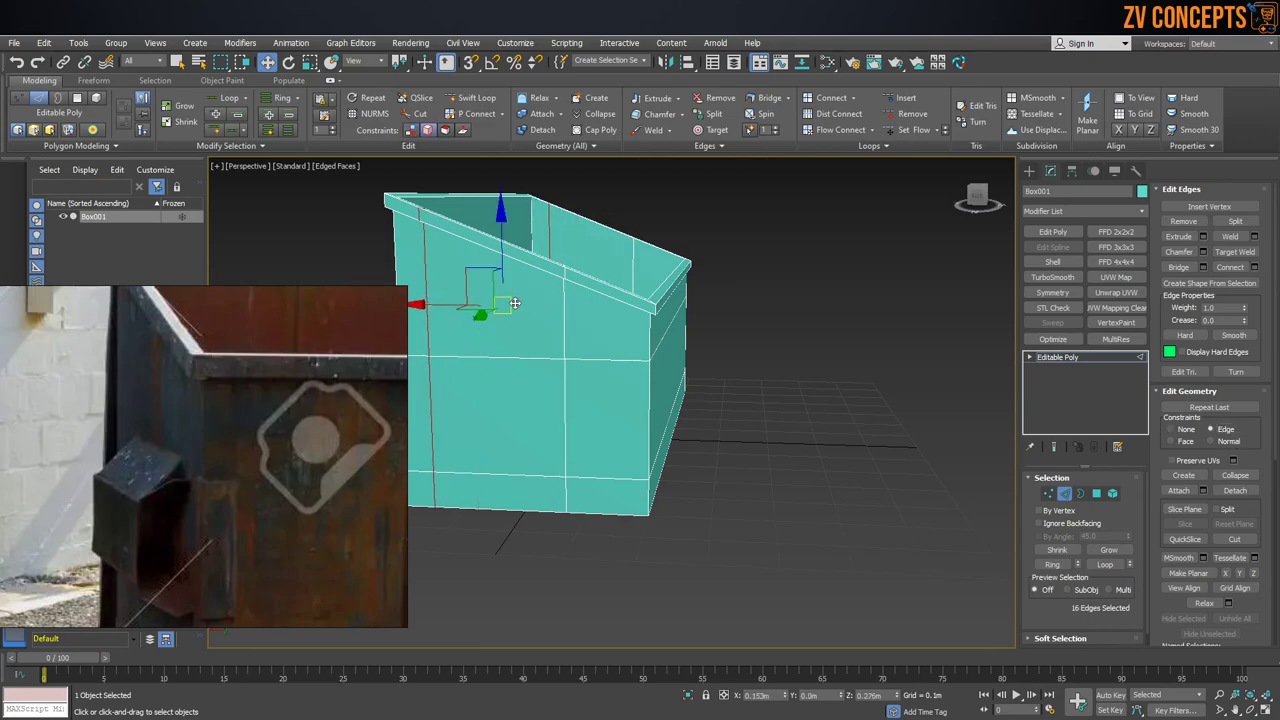
double_click(563, 377)
drag(533, 328, 548, 331)
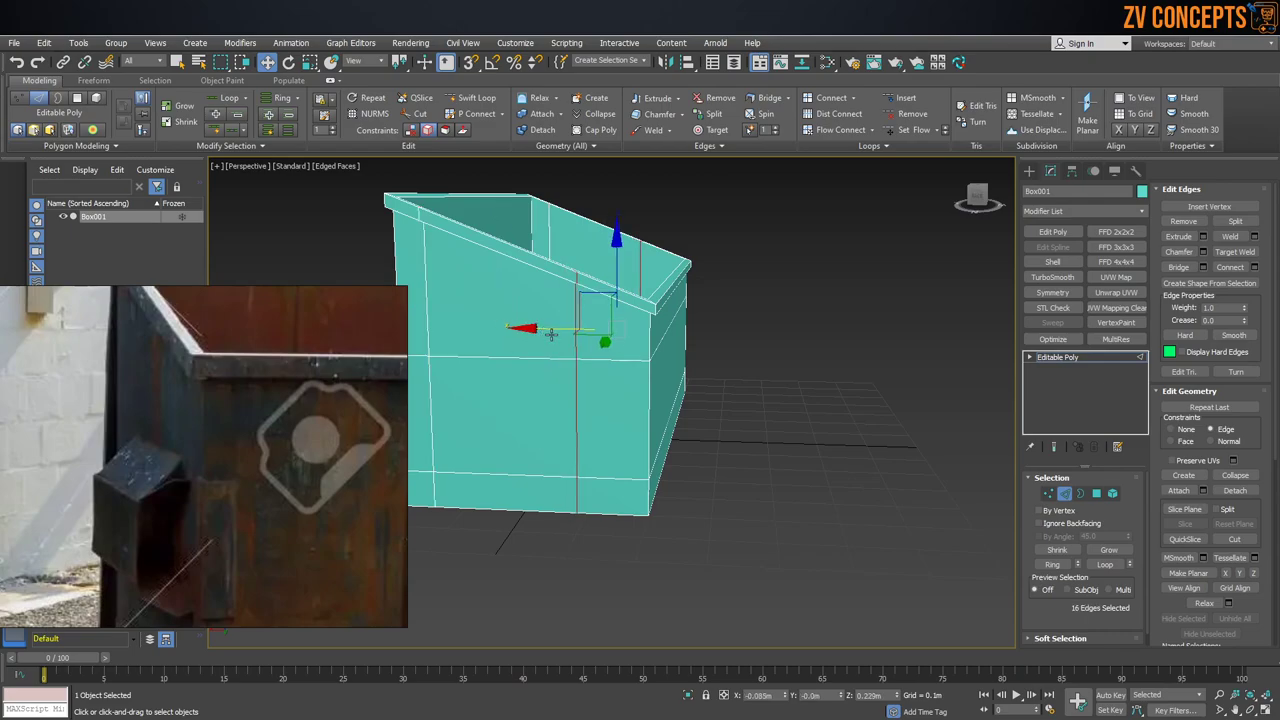
scroll(552, 332, down, 3)
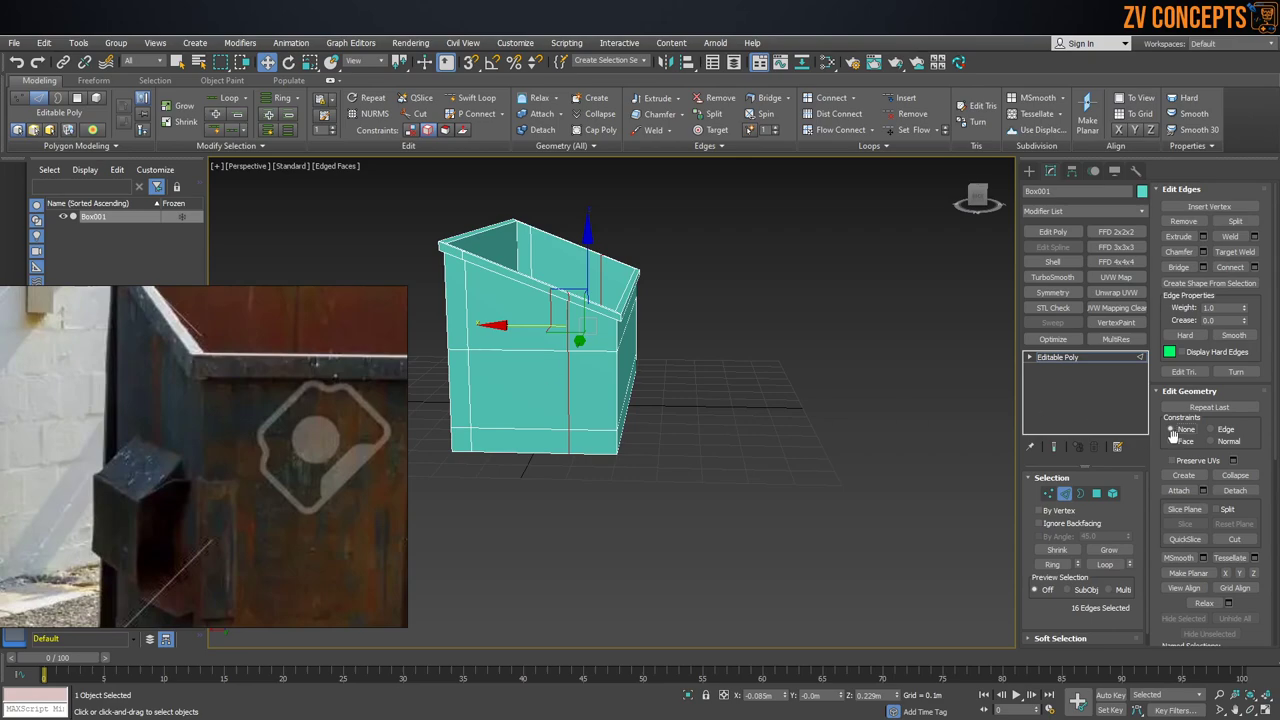
double_click(468, 313)
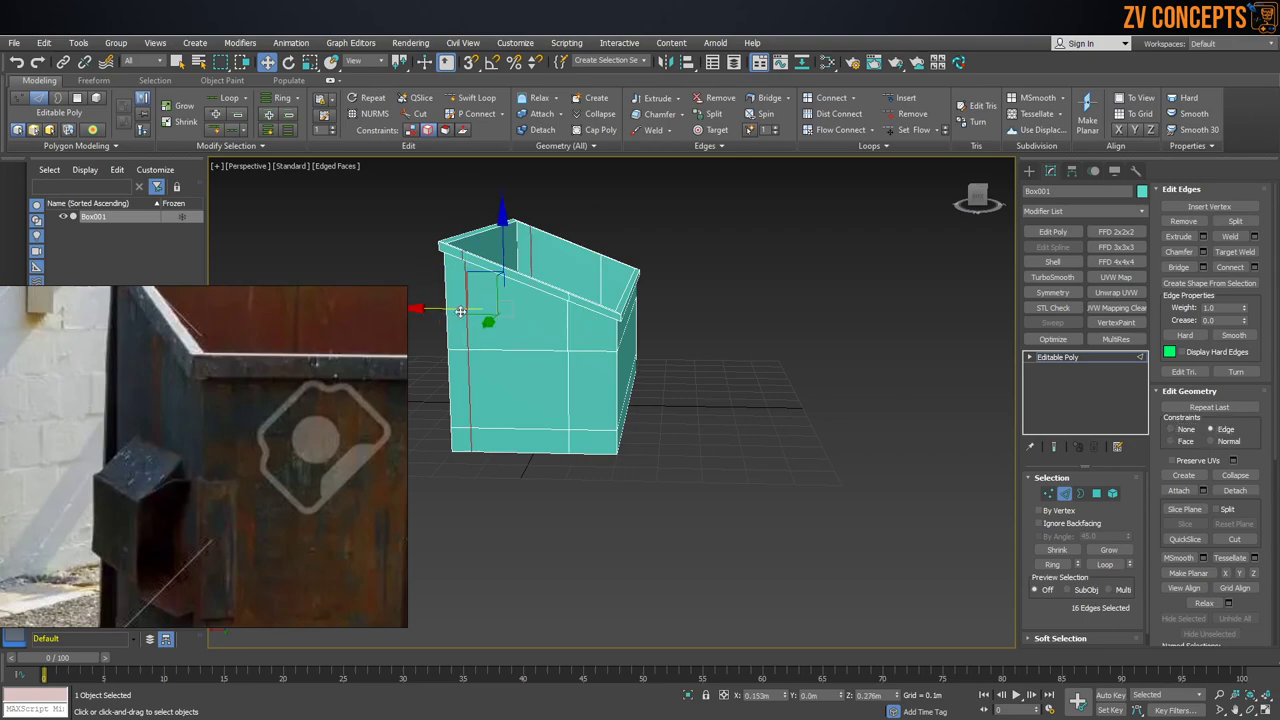
drag(450, 310, 469, 311)
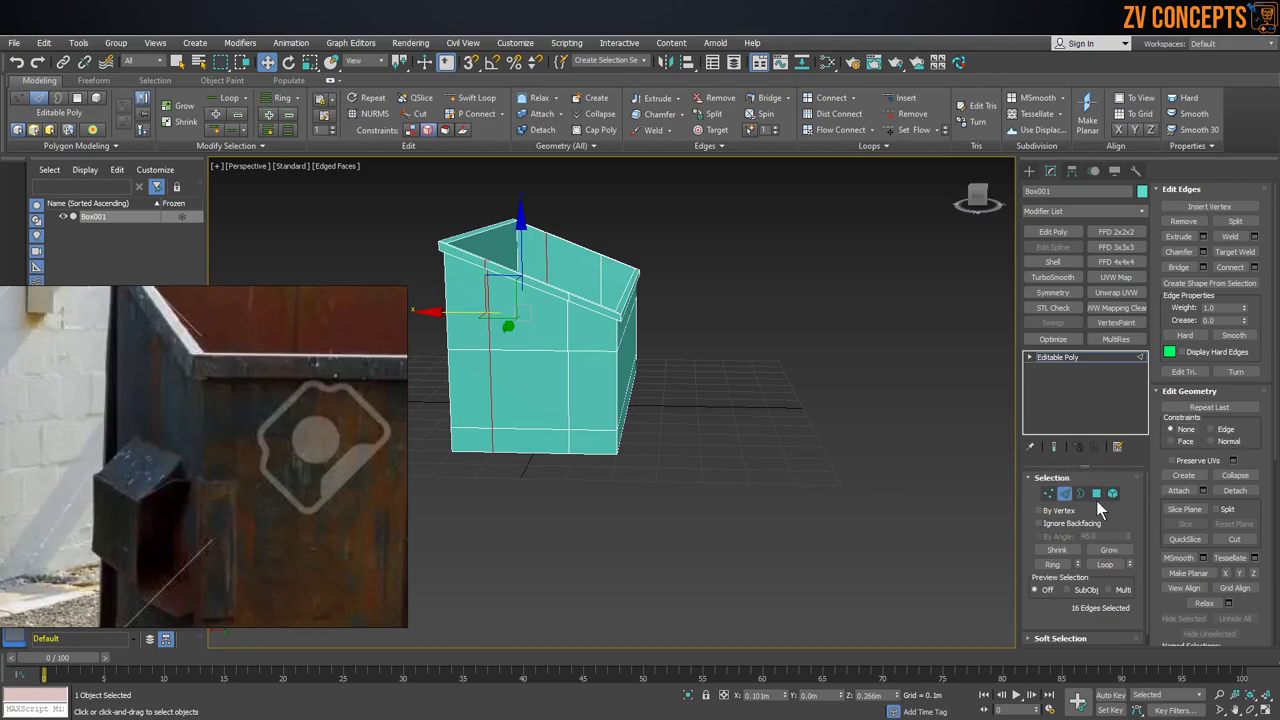
Step: Extrude the central polygon on both sloped end walls outward by 0.125 m
click(1096, 493)
click(528, 397)
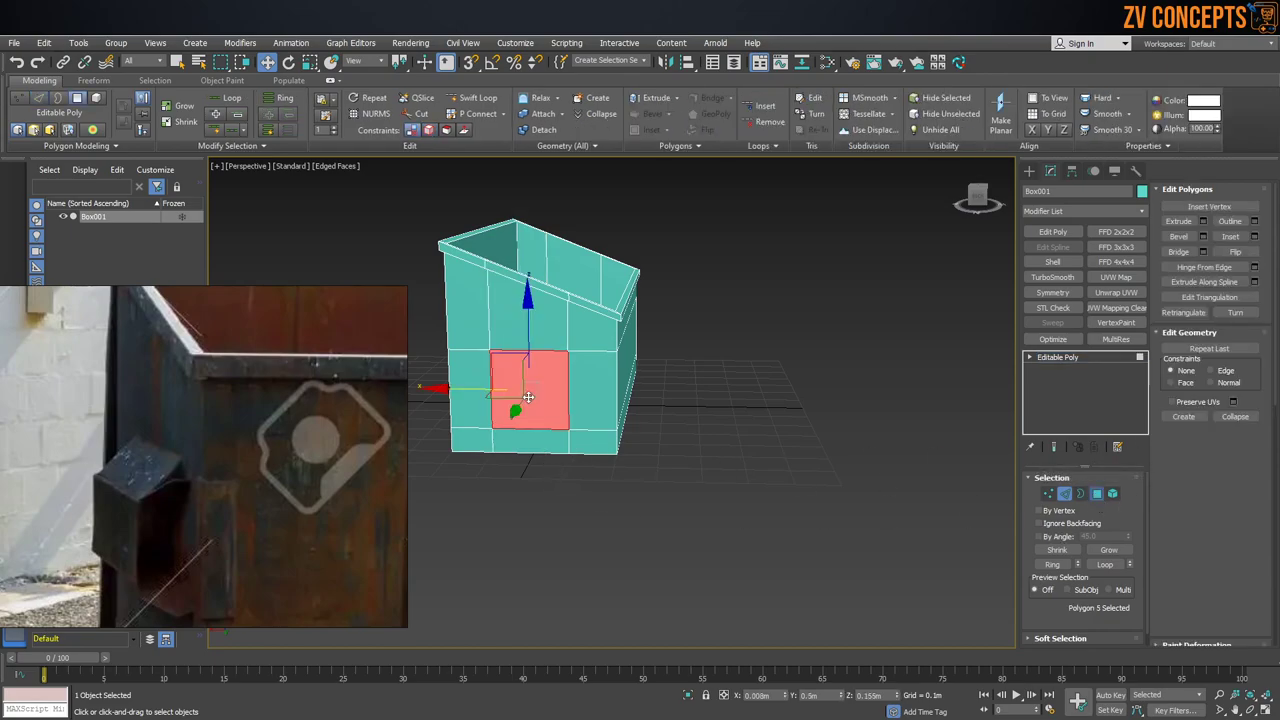
scroll(588, 381, down, 3)
alt+middle_drag(588, 377, 400, 400)
scroll(648, 366, up, 3)
ctrl+click(654, 350)
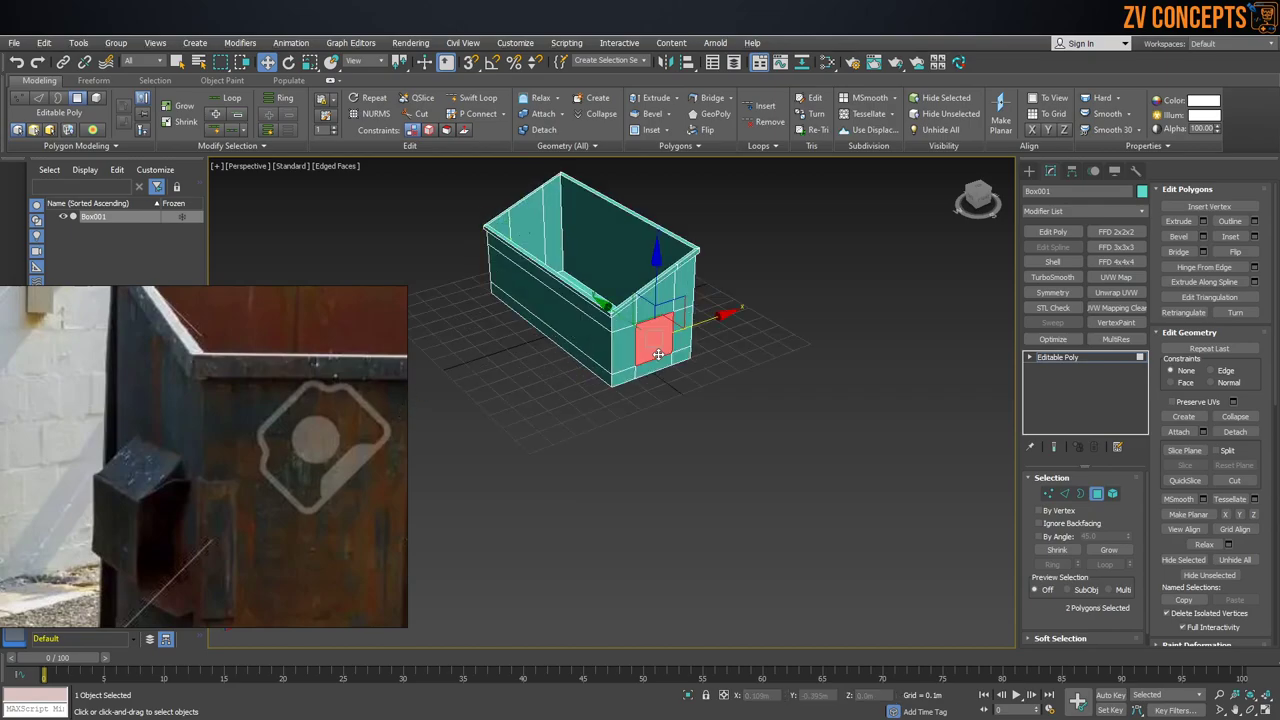
alt+middle_drag(654, 350, 1050, 344)
scroll(658, 303, up, 3)
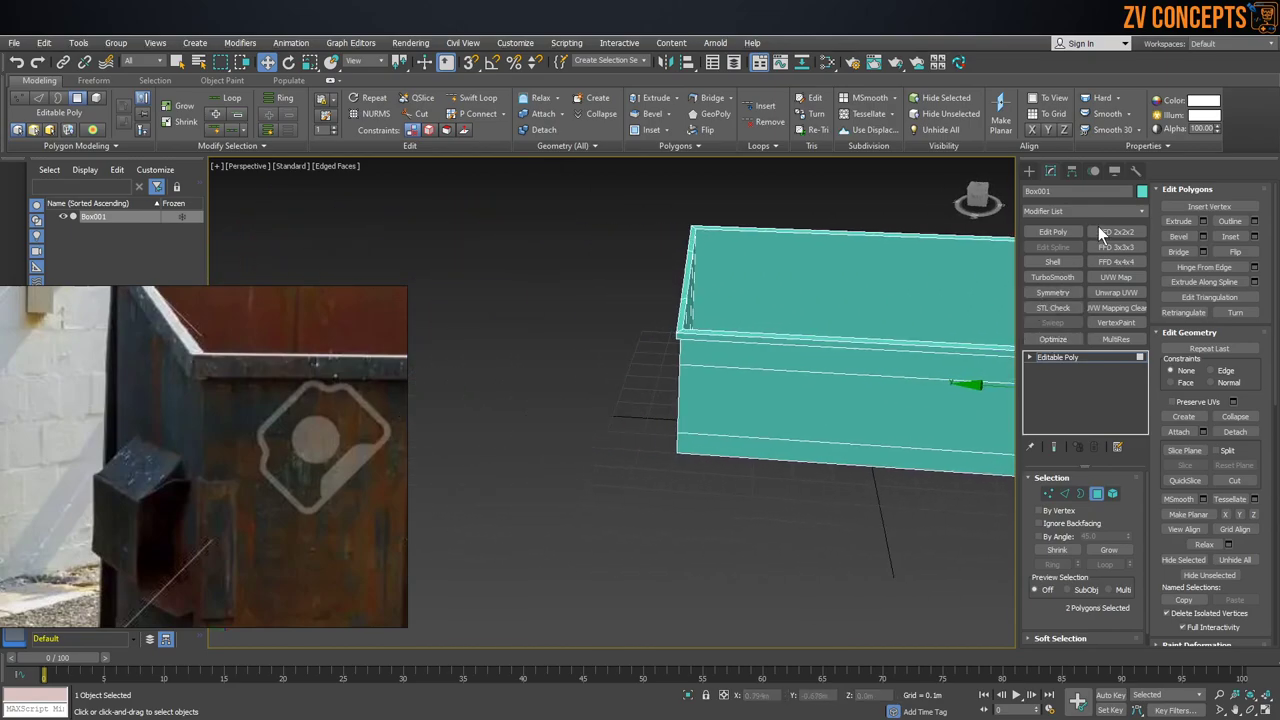
click(1203, 221)
alt+middle_drag(740, 300, 790, 300)
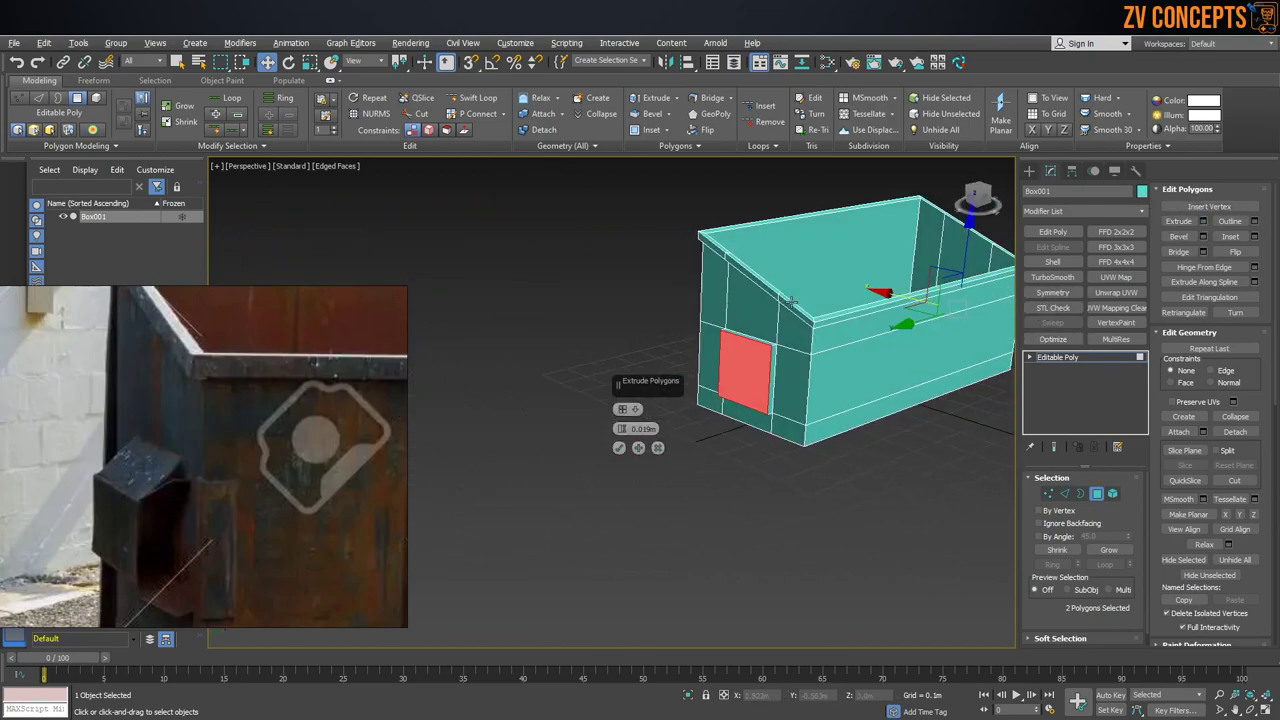
scroll(790, 301, up, 3)
drag(622, 429, 630, 387)
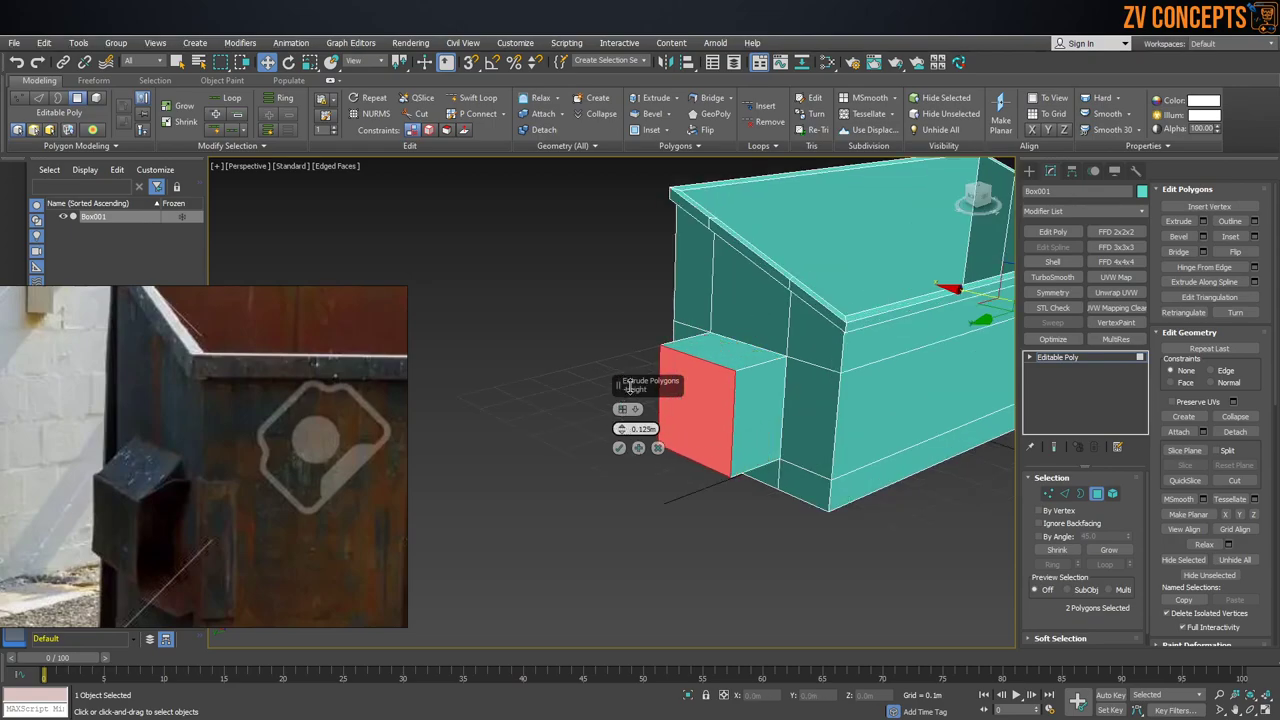
click(619, 447)
Step: Scale the outer faces of both extruded side blocks down vertically to taper them
alt+middle_drag(650, 420, 920, 500)
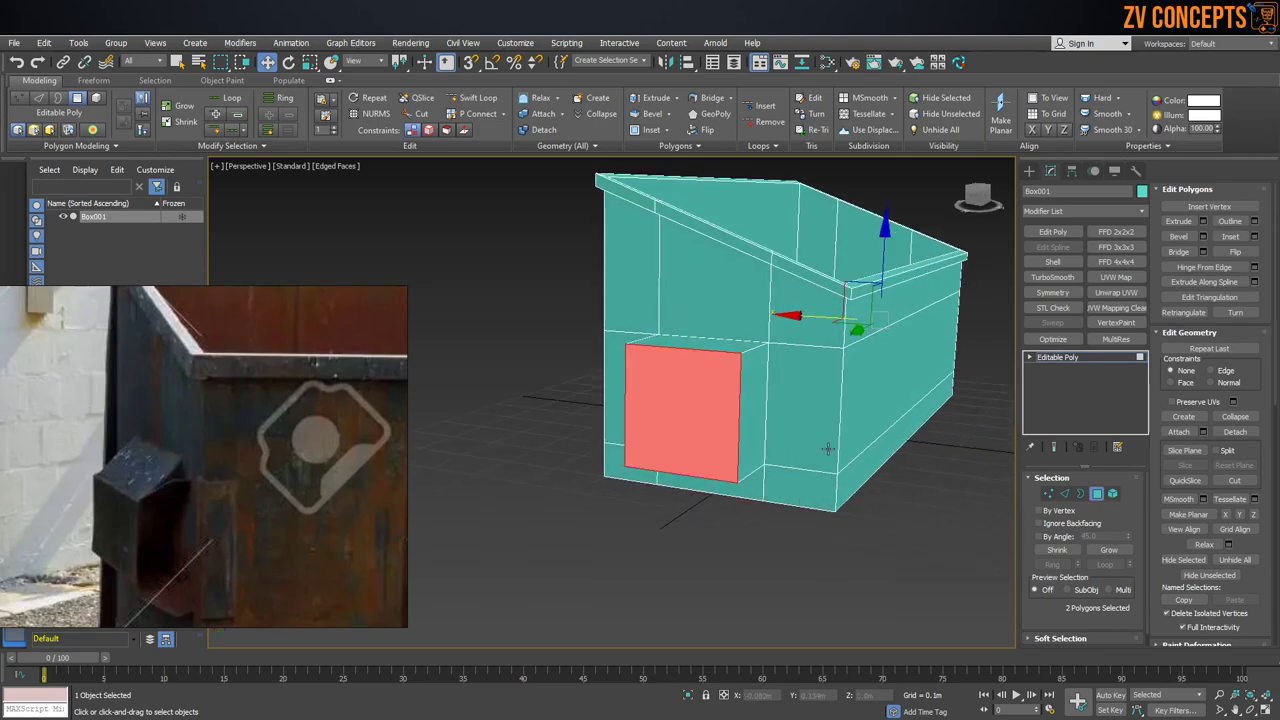
key(r)
drag(889, 216, 889, 257)
Step: Inset the two opposite side faces of one extruded block and bridge them to cut an opening through it
alt+middle_drag(780, 358, 815, 414)
scroll(730, 400, up, 3)
click(730, 400)
ctrl+click(588, 384)
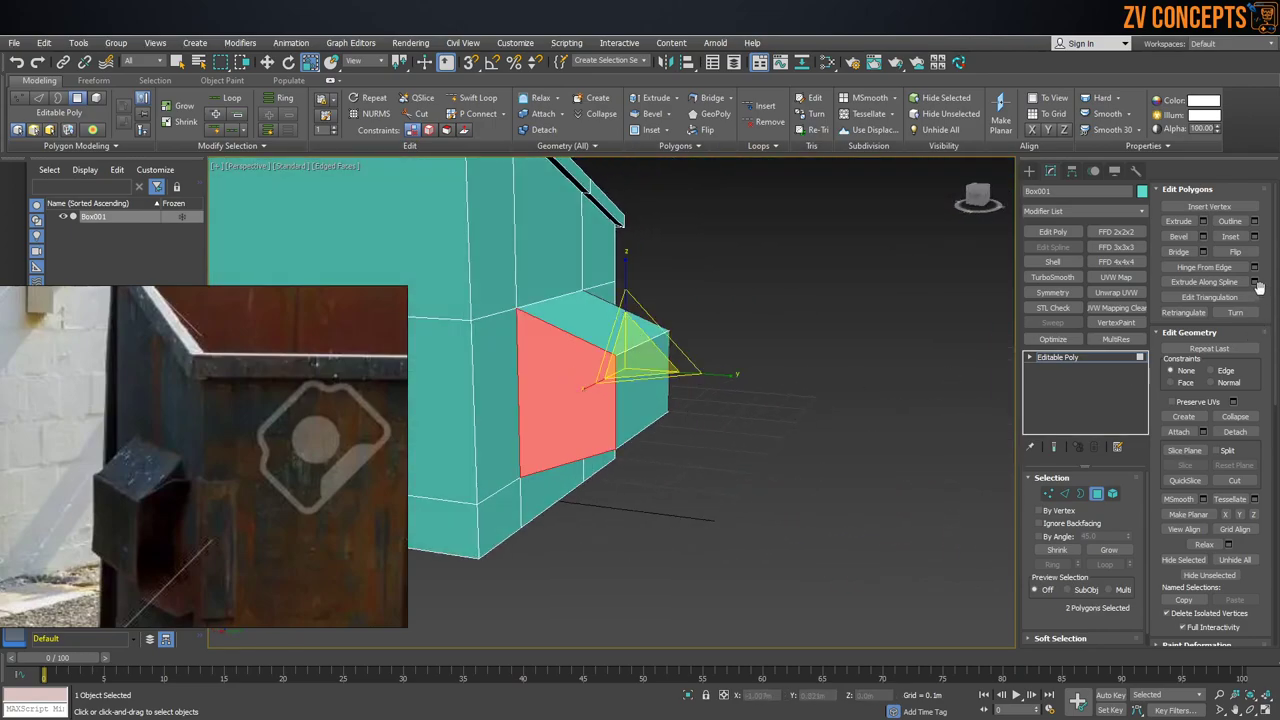
click(1254, 236)
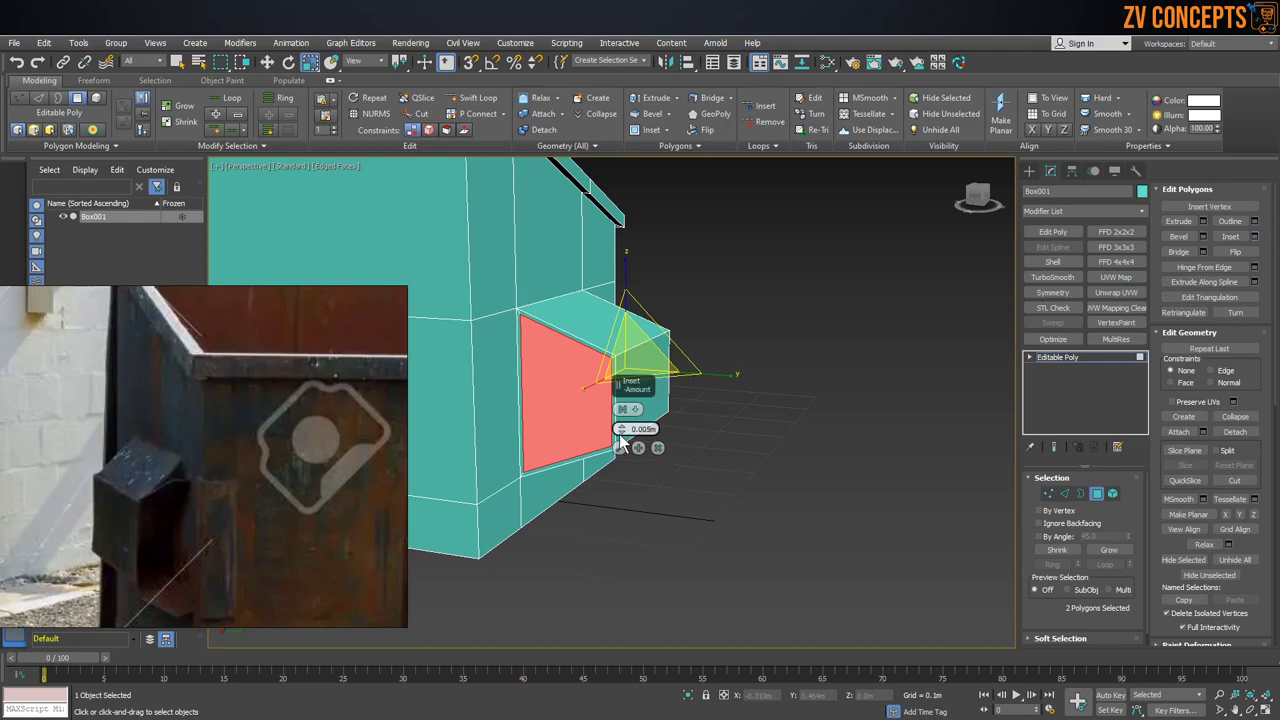
drag(622, 428, 622, 420)
click(619, 447)
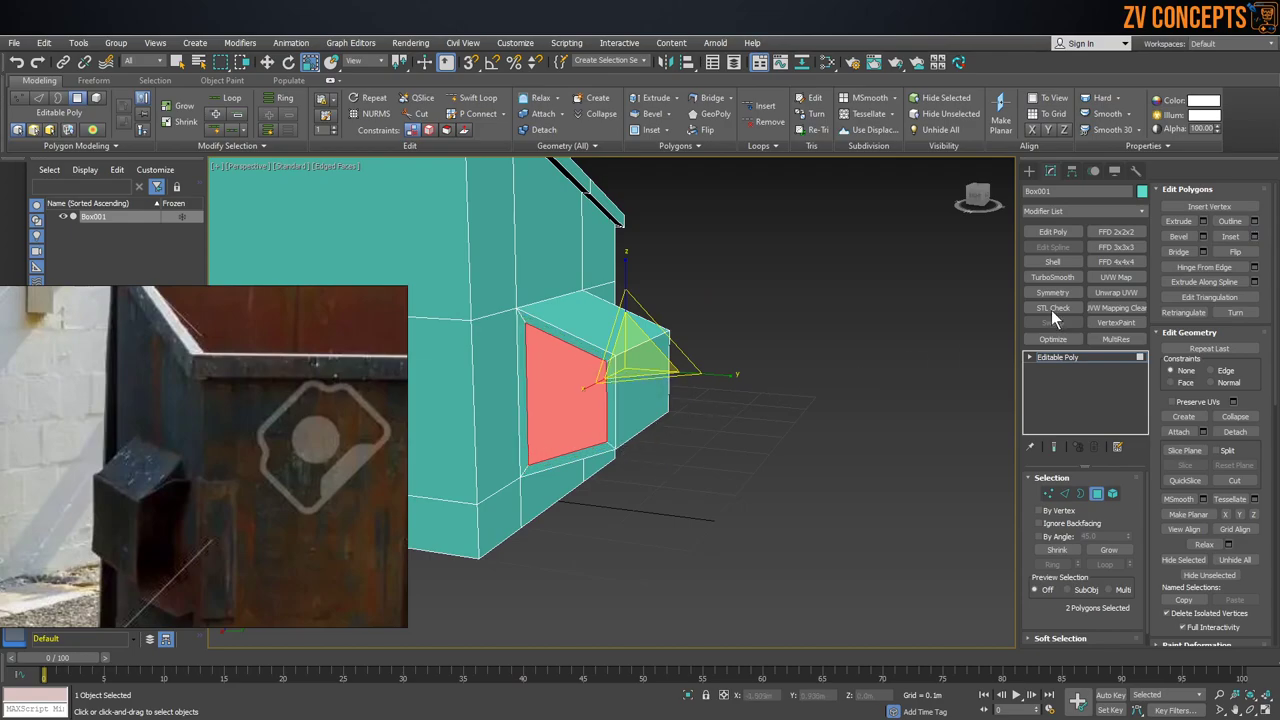
click(1184, 253)
Step: Inset the two opposite side faces of the extruded block on the other end wall
scroll(850, 330, down, 4)
alt+middle_drag(820, 332, 591, 318)
scroll(616, 302, up, 4)
click(543, 238)
alt+middle_drag(1038, 477, 697, 348)
click(912, 328)
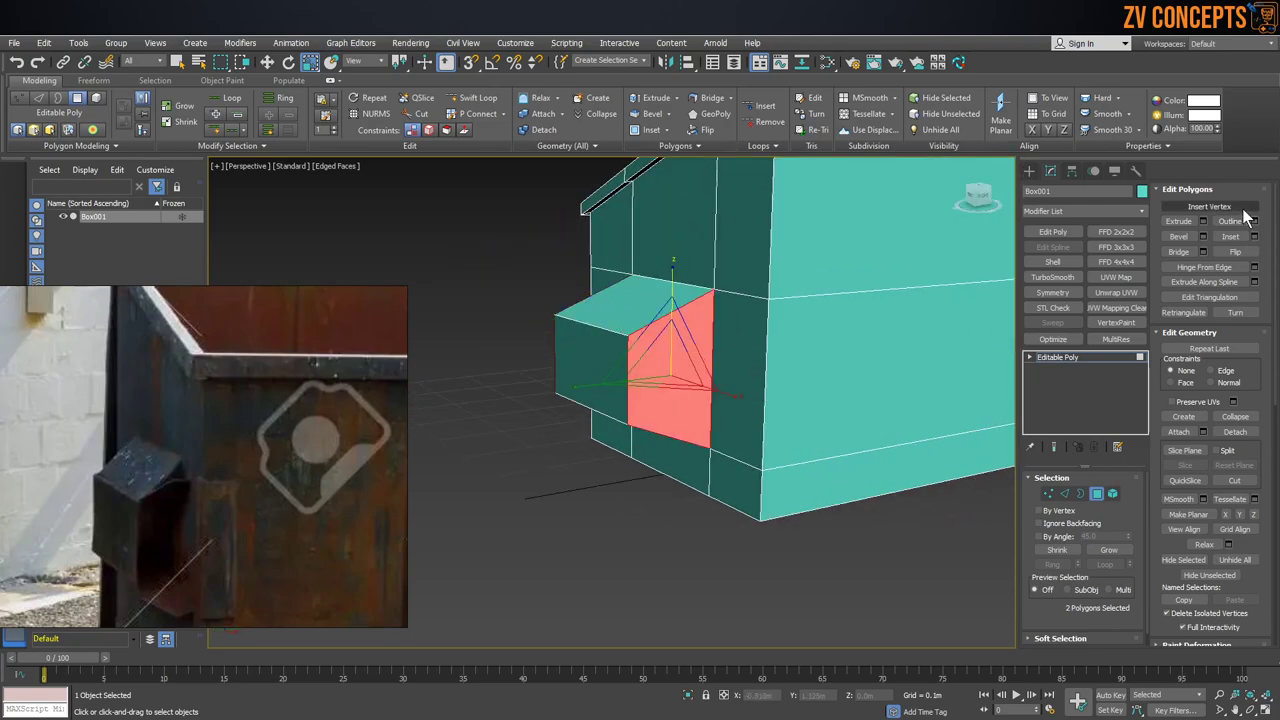
click(1254, 236)
click(620, 449)
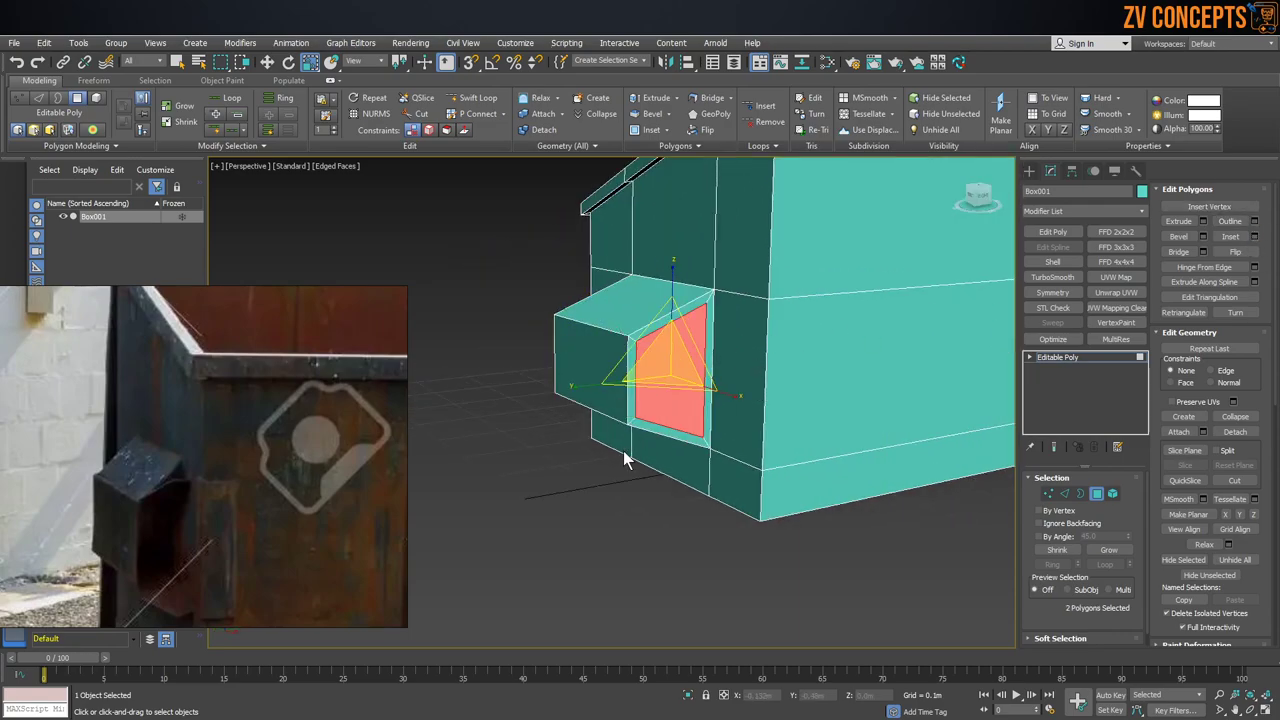
Step: Bridge the inset side faces of the second fork pocket to cut an opening through it
click(1173, 254)
alt+middle_drag(606, 300, 801, 294)
Step: Select the outer vertices of both fork pockets in the Left view and scale them inward along X to make the pockets shallower
key(f)
key(z)
scroll(794, 326, down, 8)
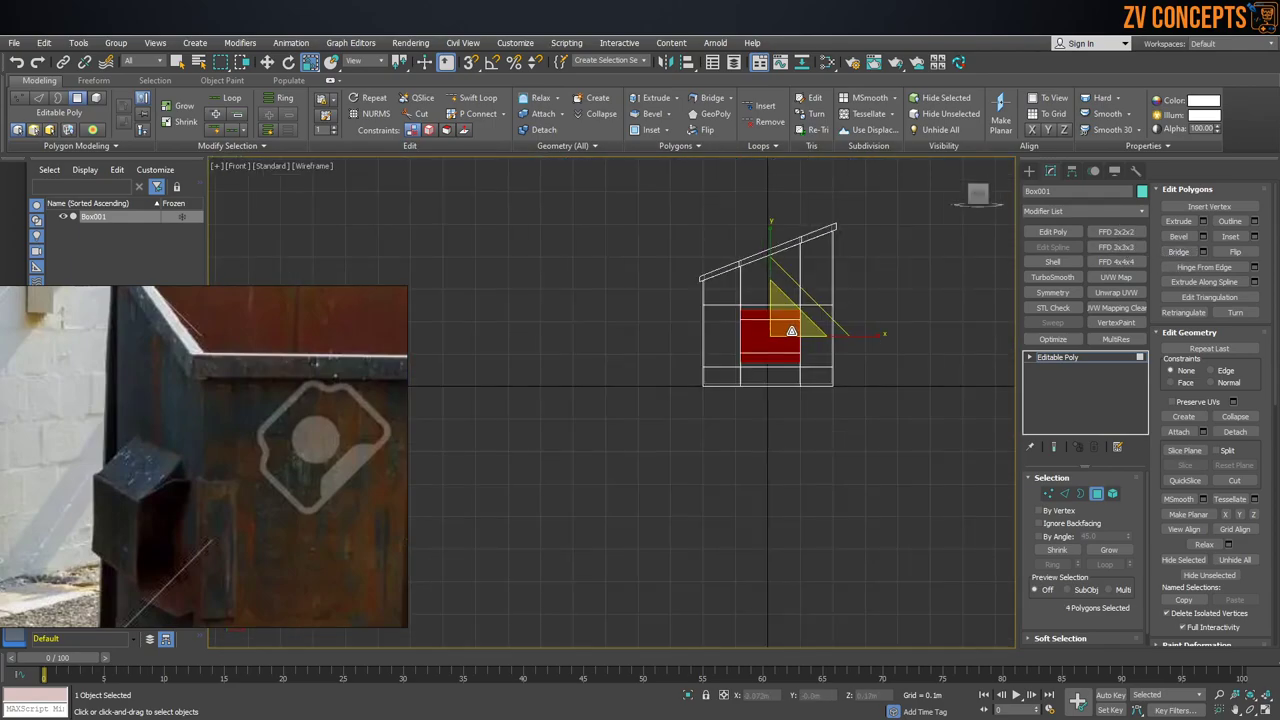
key(l)
scroll(853, 390, down, 6)
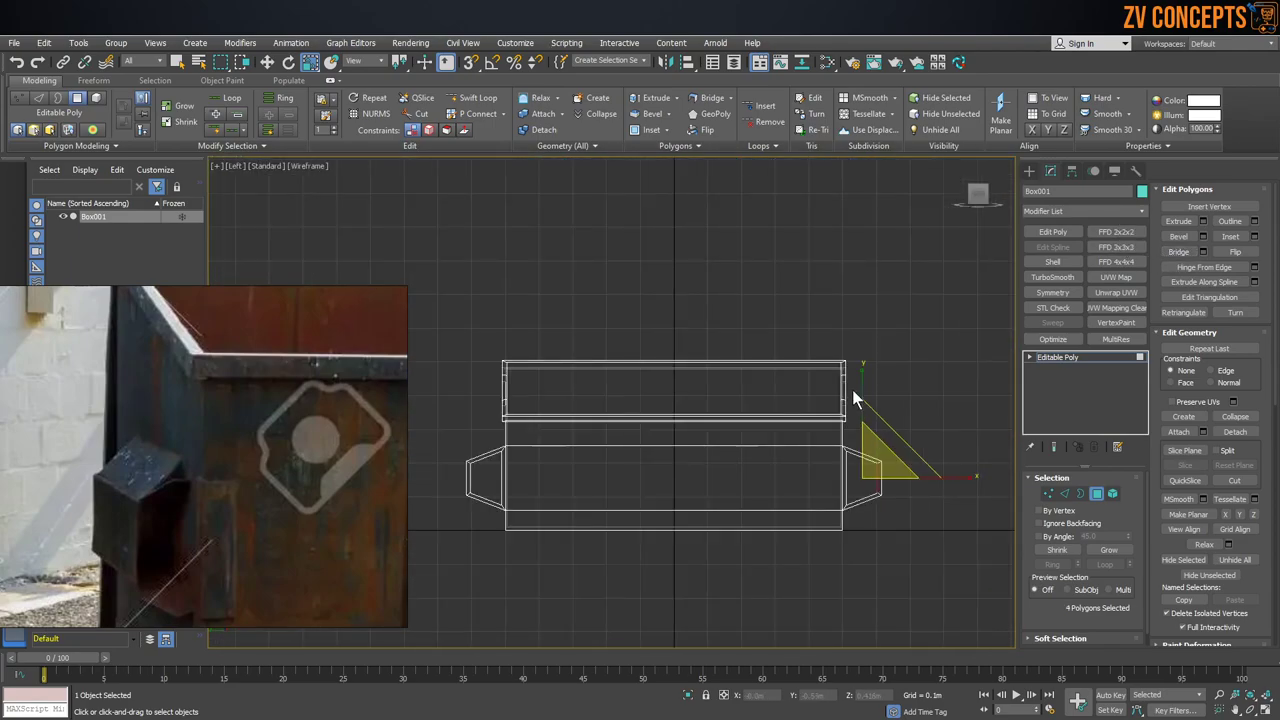
click(1050, 494)
key(1)
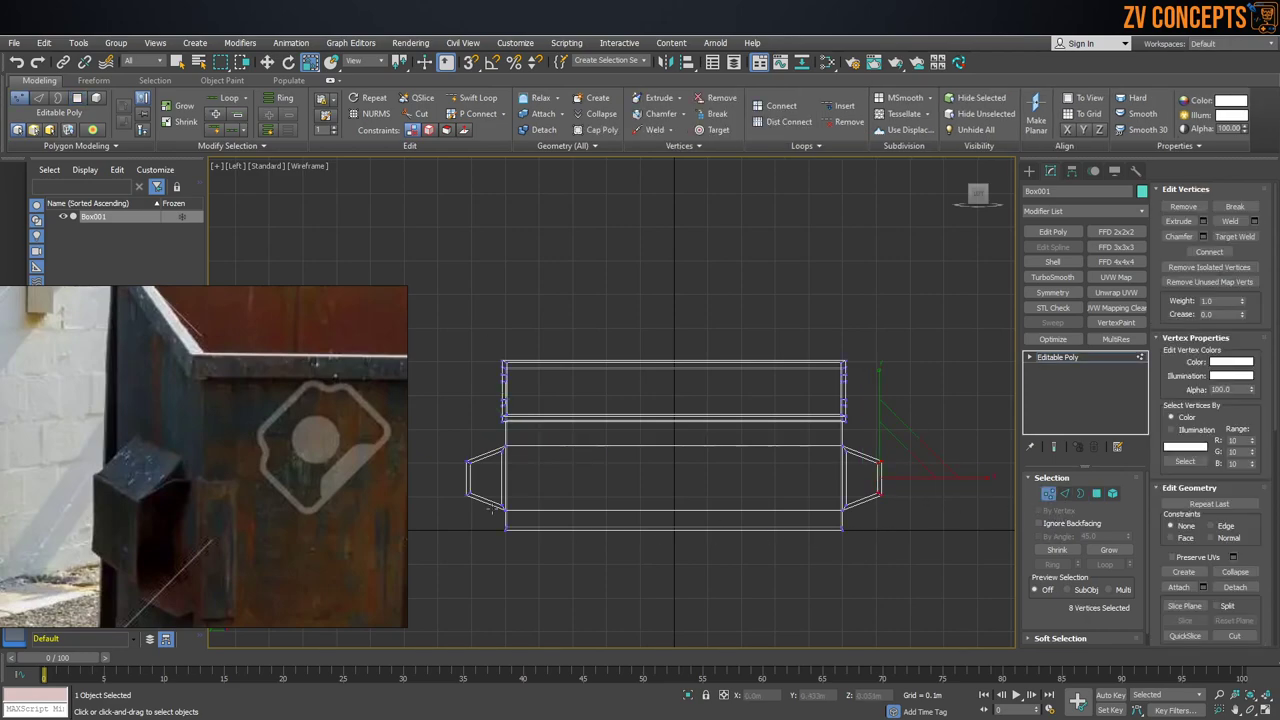
ctrl+drag(460, 470, 480, 523)
key(r)
drag(777, 477, 777, 477)
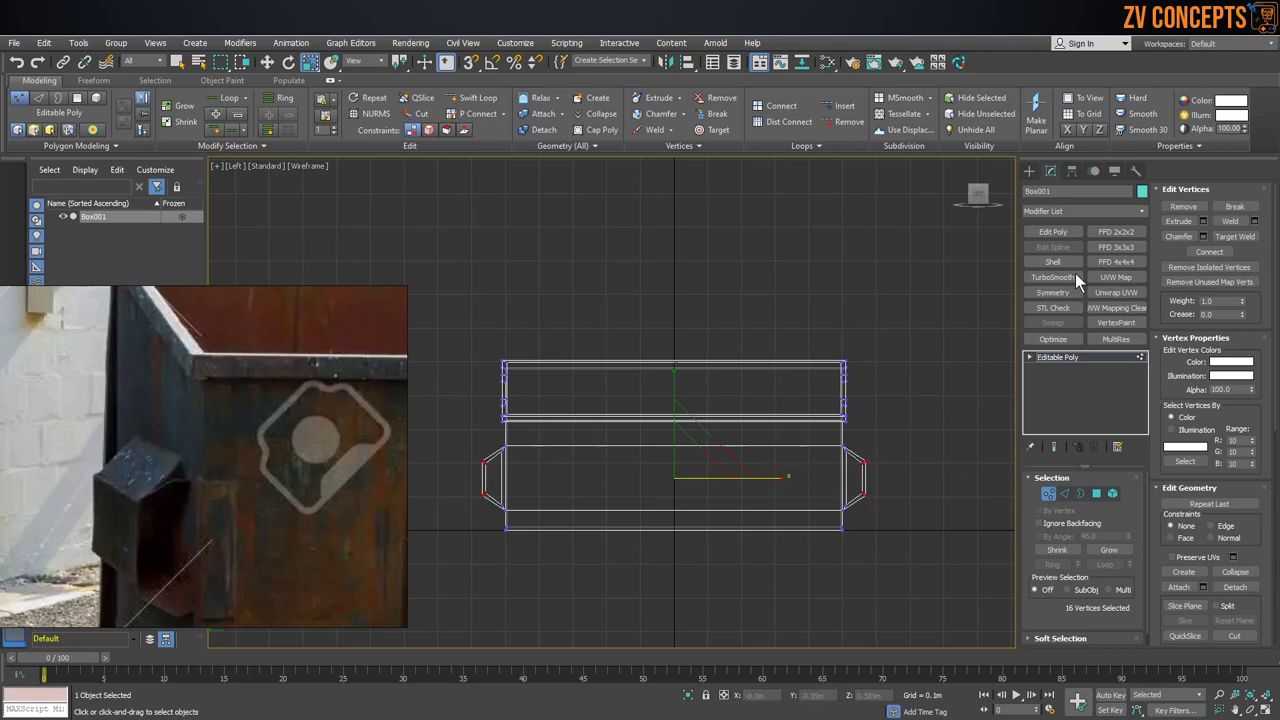
Step: Inspect the shortened fork pockets and compare the dumpster with the green dumpster reference image
click(1029, 171)
key(p)
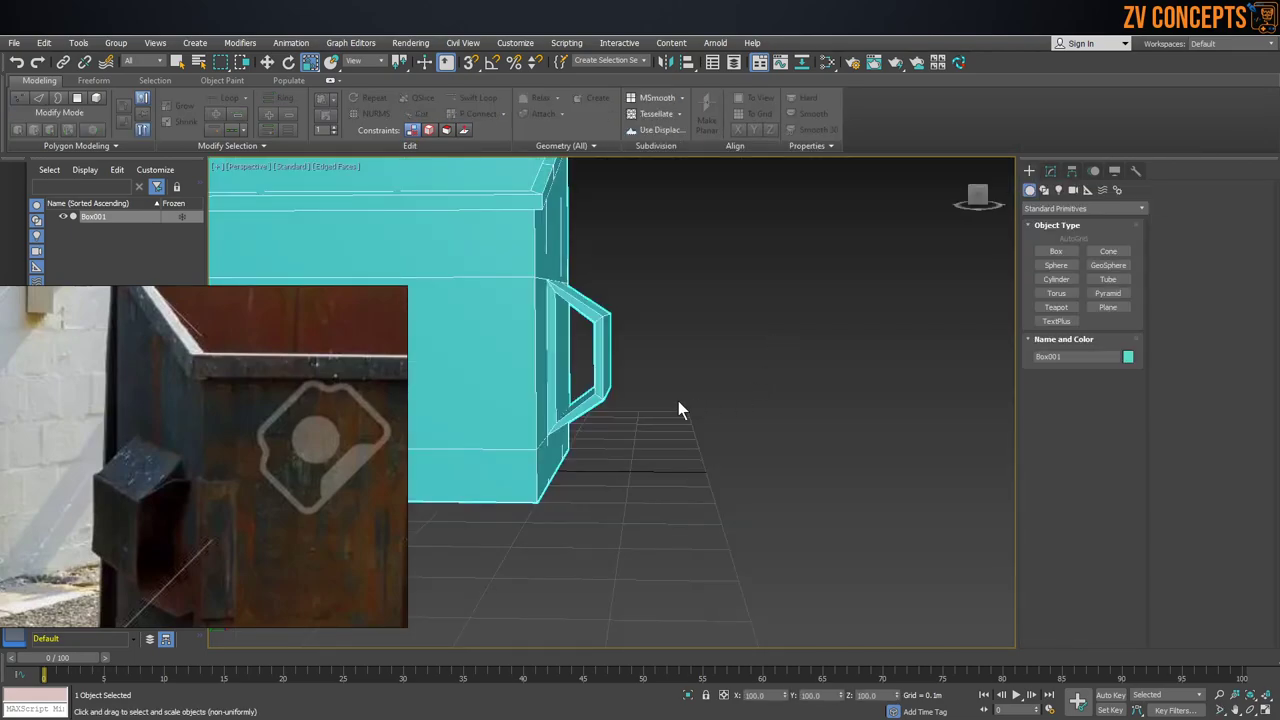
alt+middle_drag(678, 401, 711, 391)
middle_drag(782, 411, 757, 405)
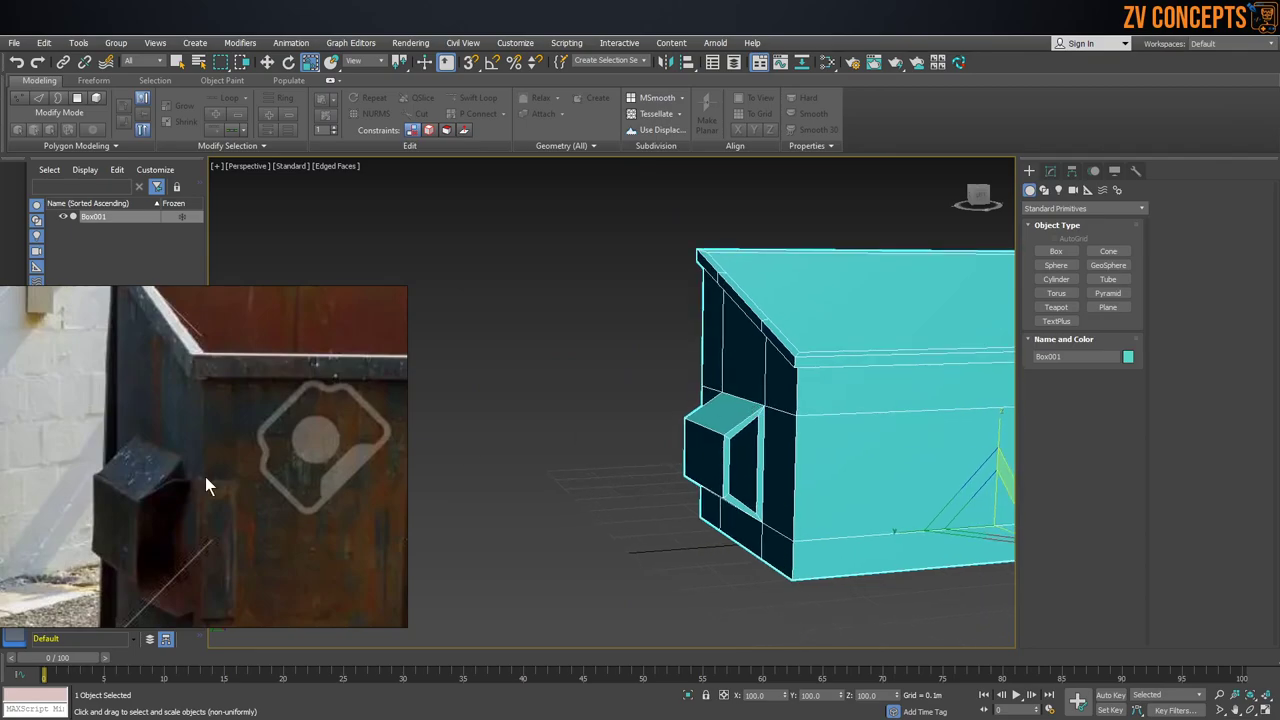
scroll(150, 430, down, 7)
scroll(217, 440, up, 4)
scroll(190, 372, down, 5)
scroll(190, 365, down, 3)
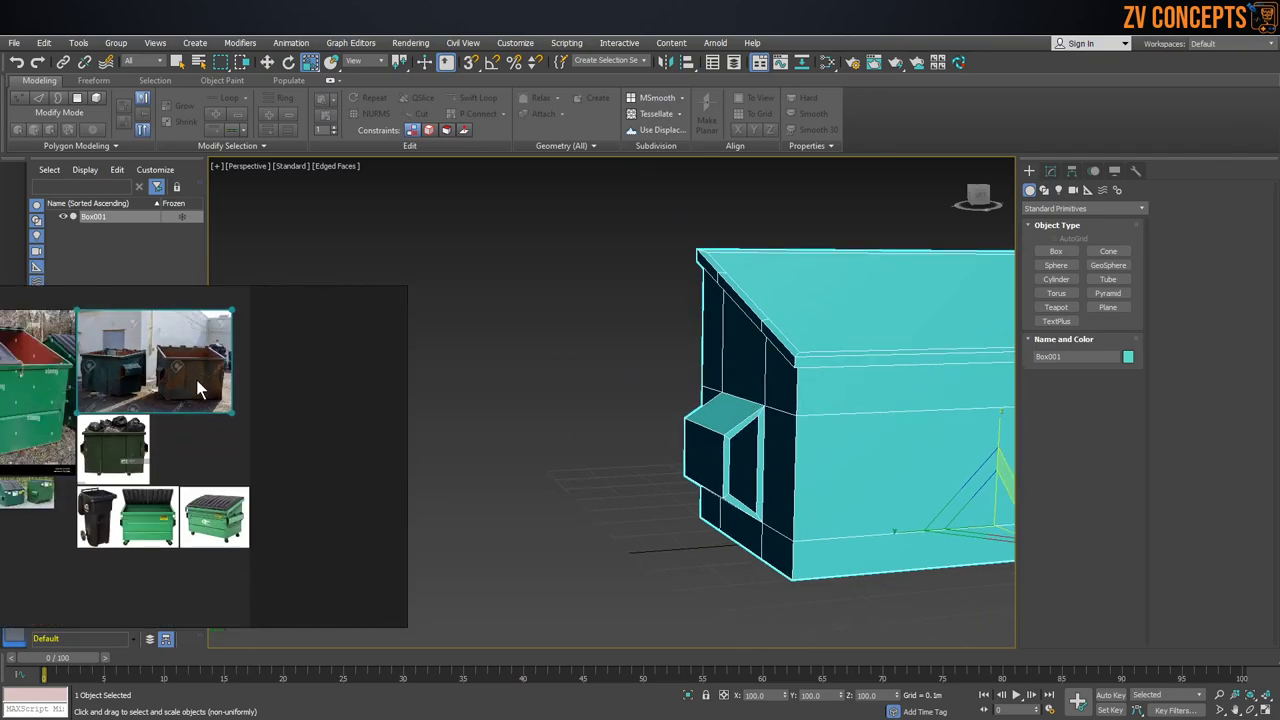
scroll(149, 536, up, 4)
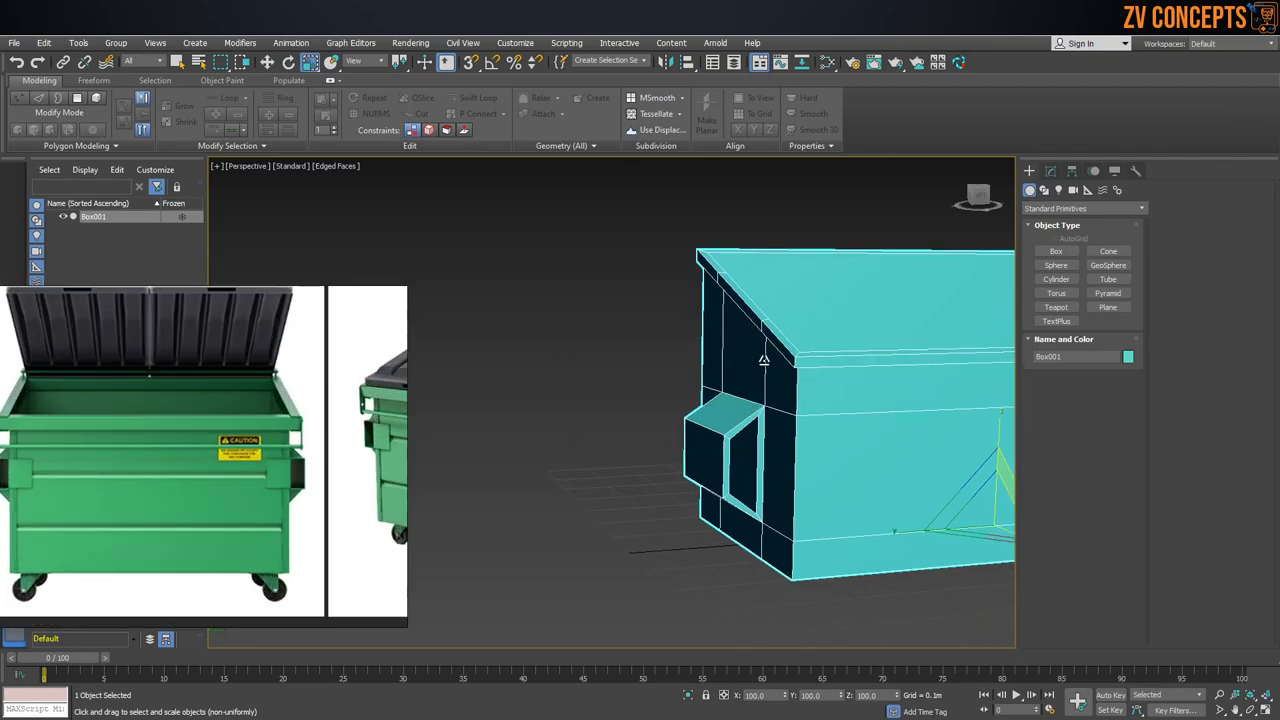
scroll(764, 360, down, 5)
scroll(831, 423, up, 3)
alt+middle_drag(797, 423, 786, 390)
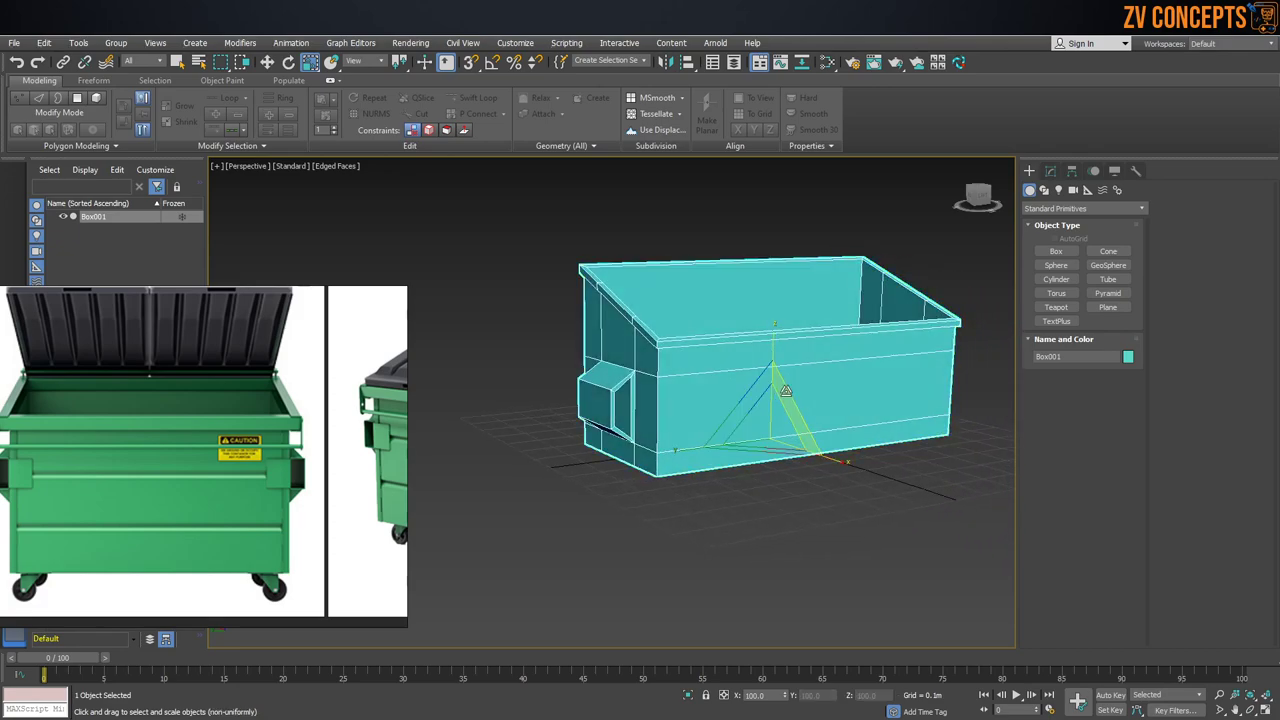
Step: Connect the dumpster's lengthwise edges with 2 segments and a pinch of 92, placing one loop near each end
click(1050, 172)
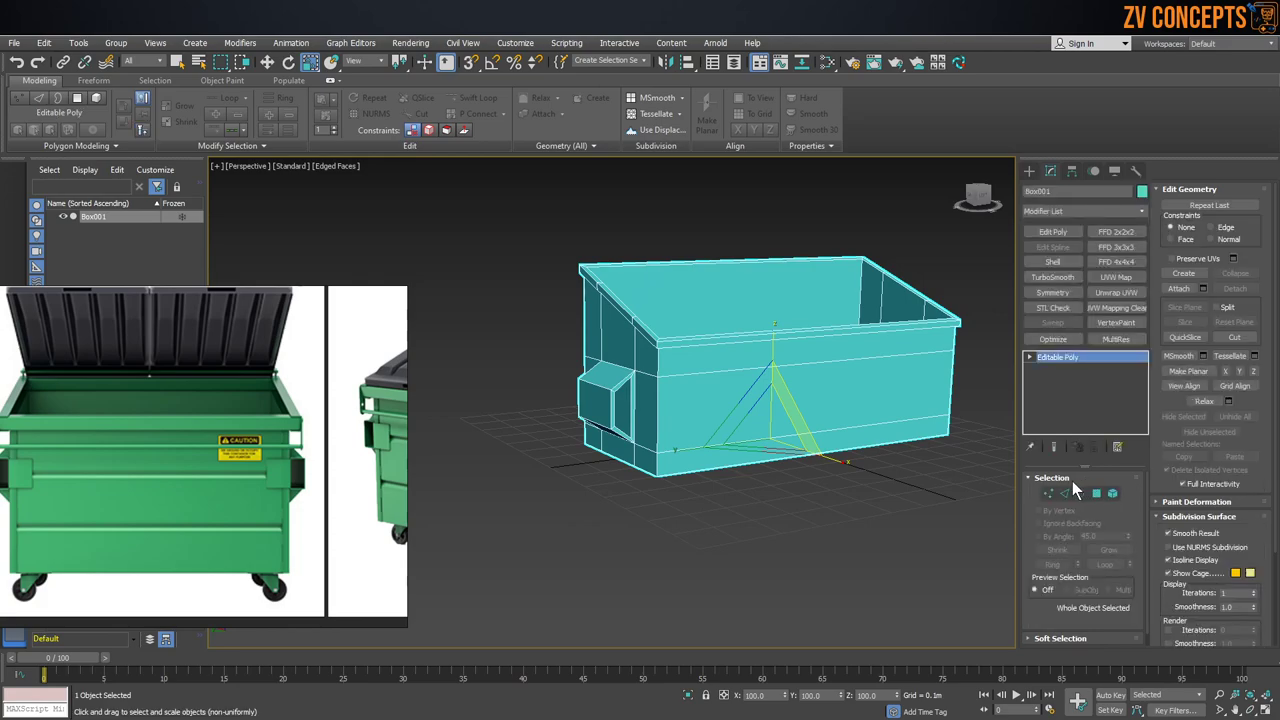
click(1065, 494)
key(2)
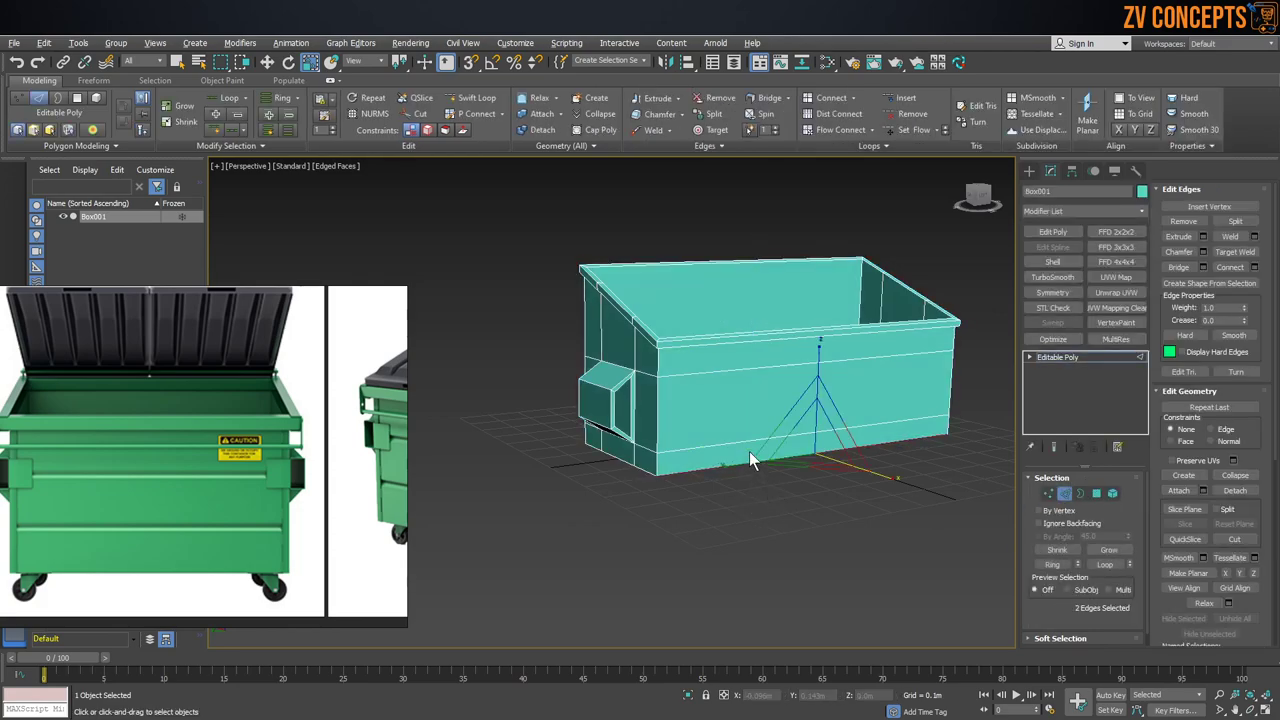
click(1255, 267)
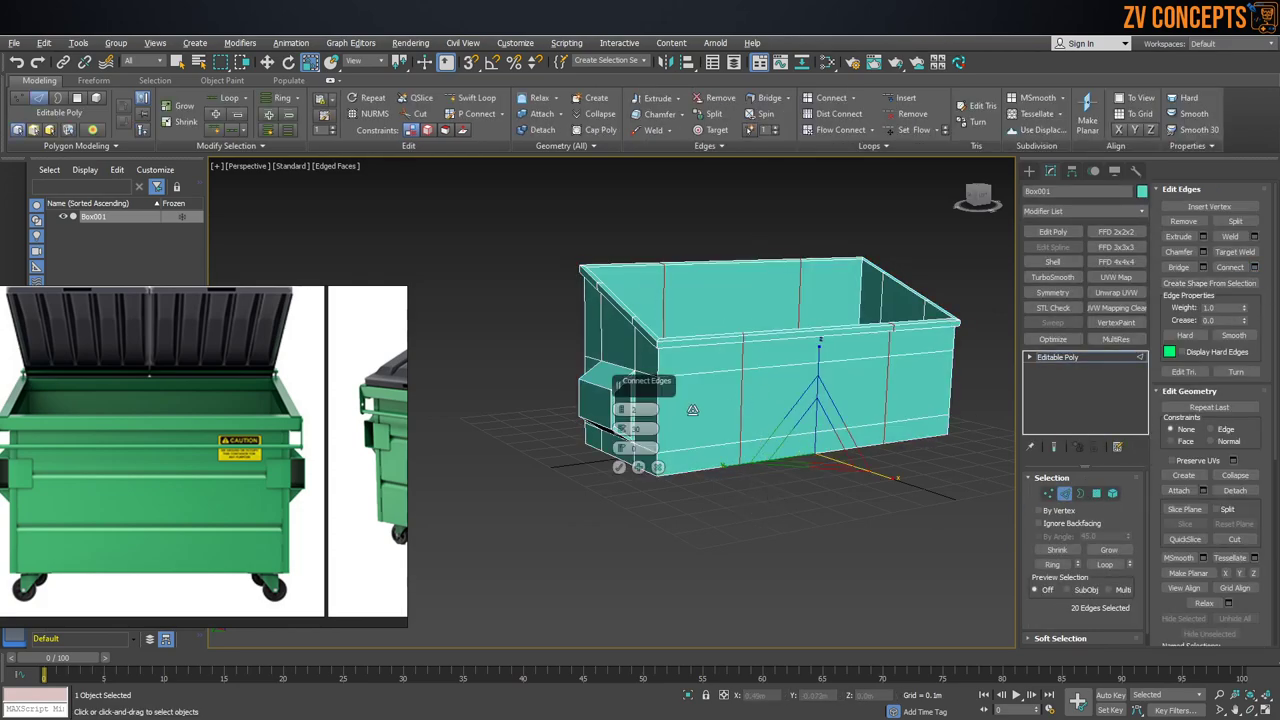
drag(623, 377, 667, 268)
click(621, 408)
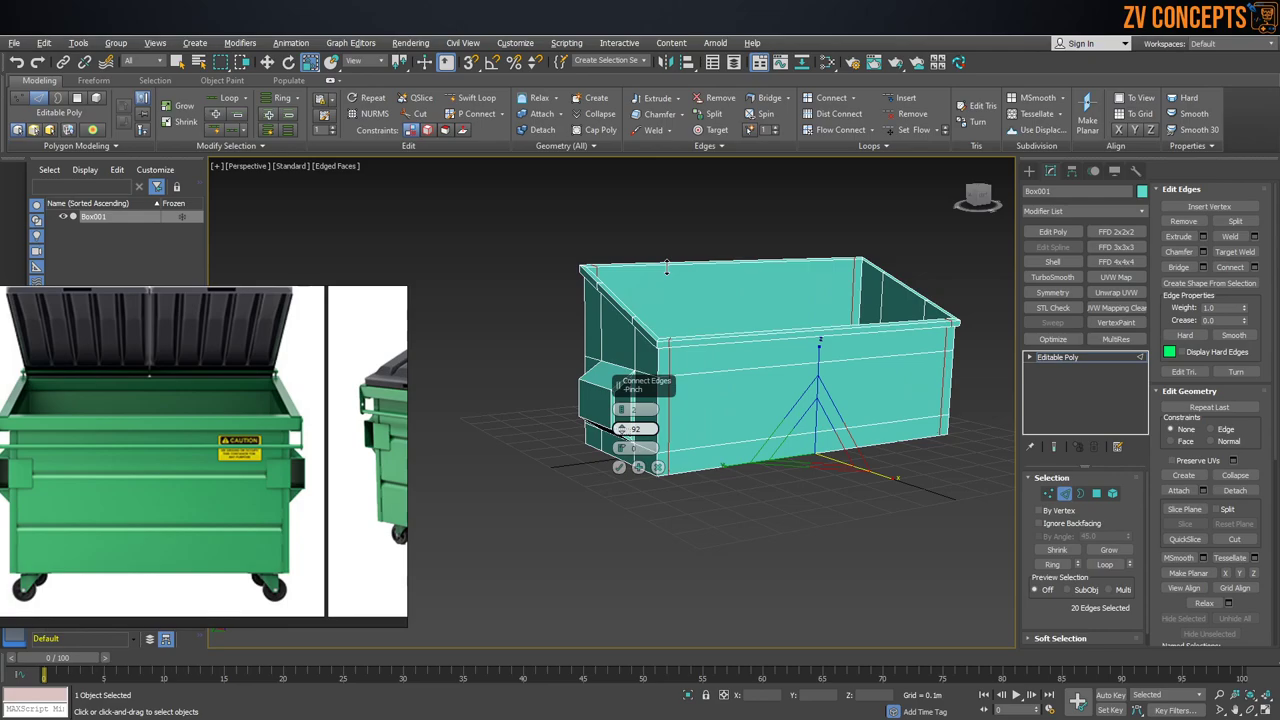
click(619, 467)
Step: Move each of the two new vertical edge loops slightly outward along Y, closer to its end wall
scroll(612, 469, up, 5)
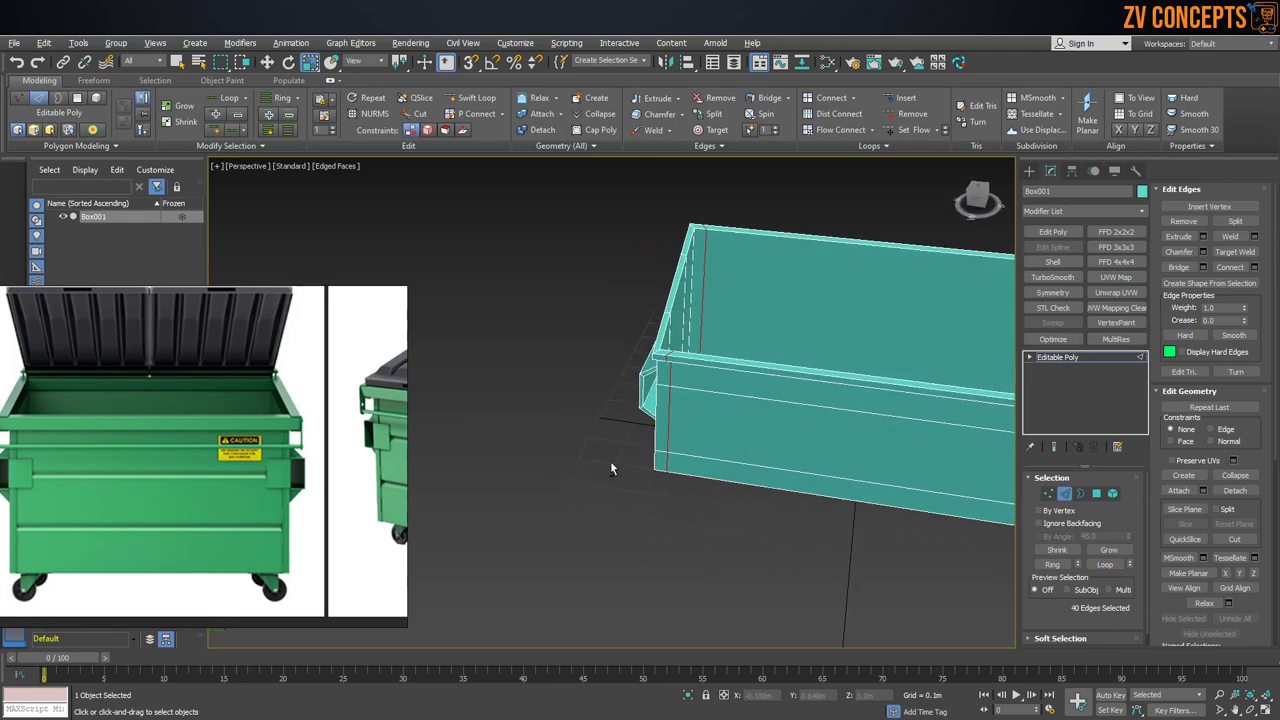
scroll(640, 490, up, 2)
click(694, 523)
double_click(659, 406)
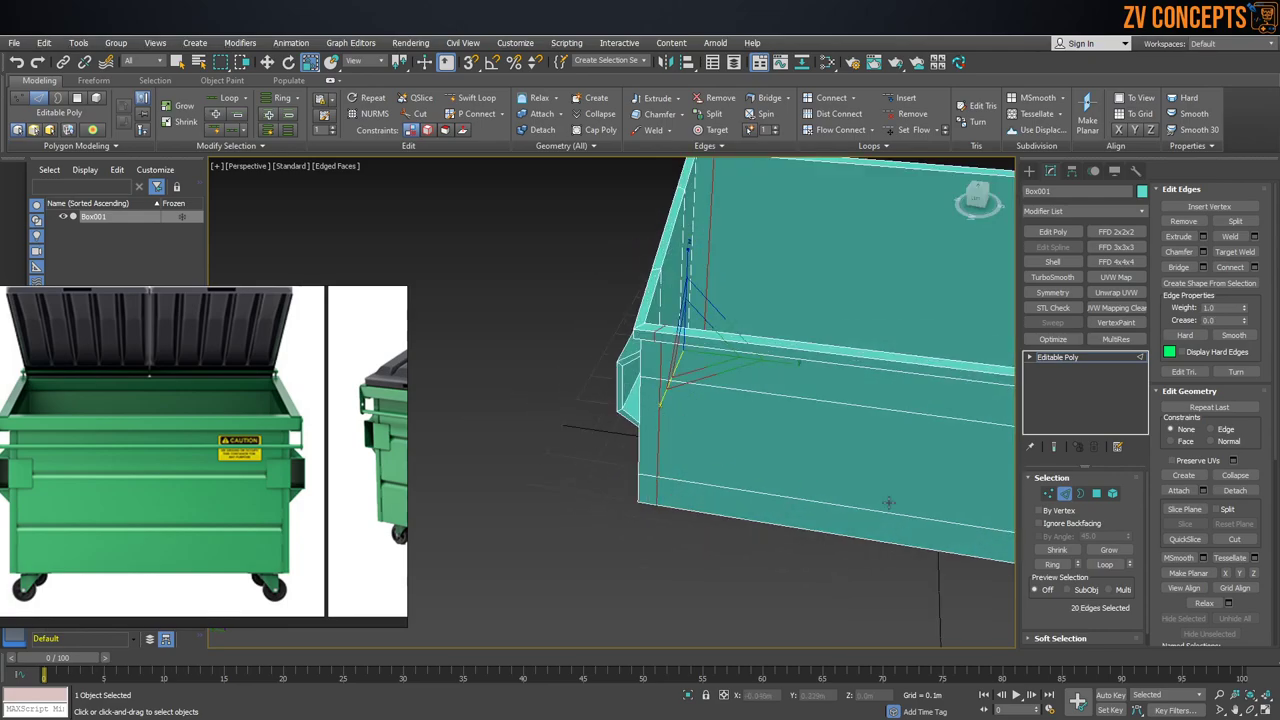
key(w)
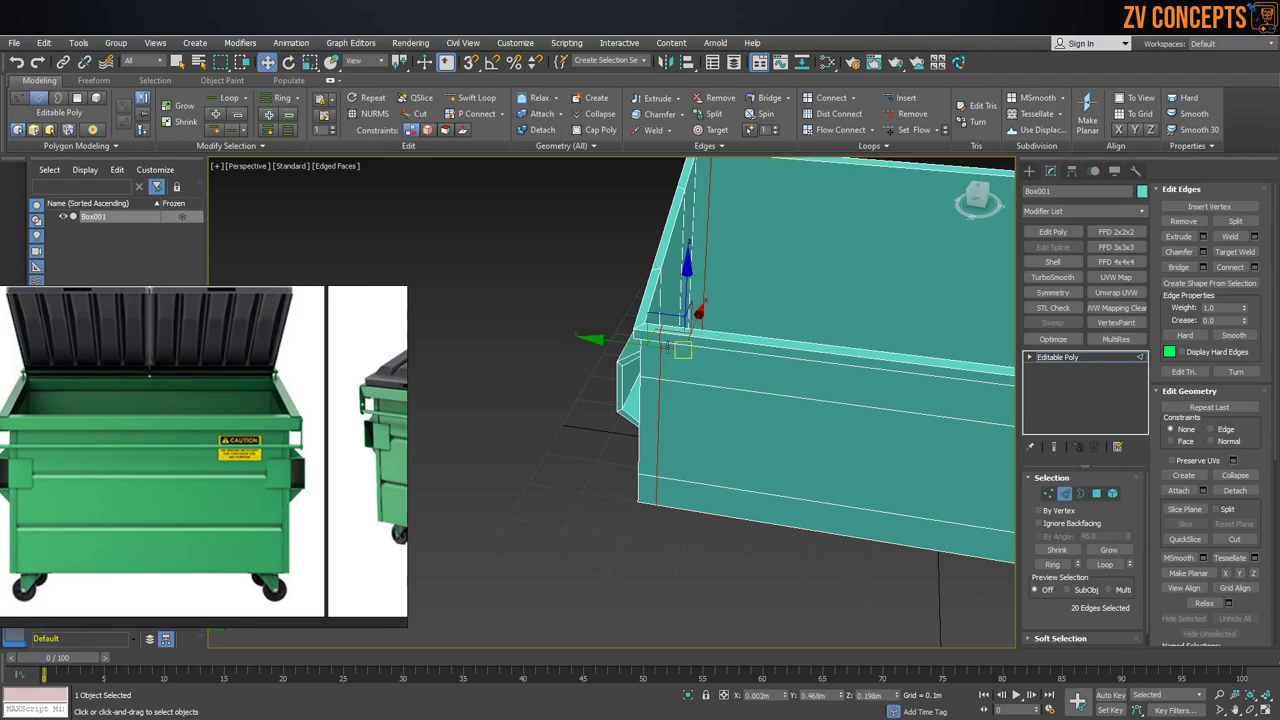
drag(641, 344, 631, 344)
scroll(632, 344, down, 4)
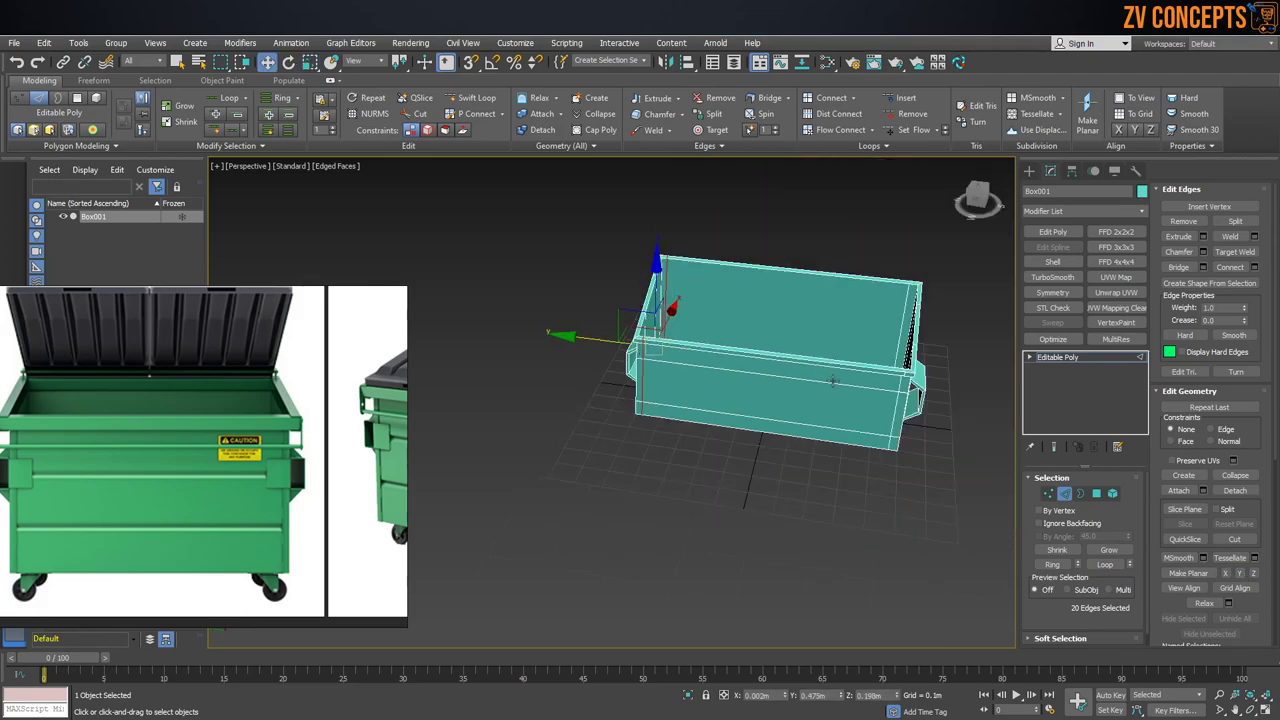
alt+middle_drag(834, 378, 900, 386)
scroll(902, 387, up, 4)
double_click(934, 375)
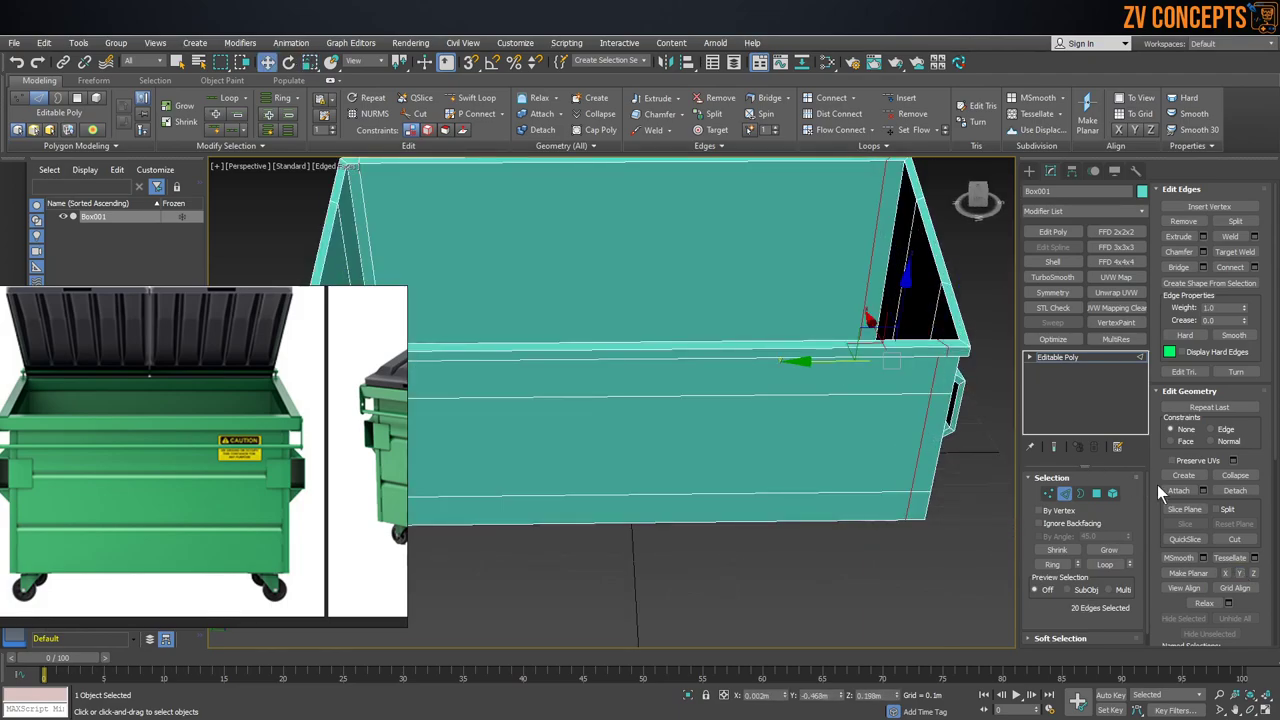
mouse_move(803, 358)
mouse_down()
mouse_move(826, 359)
mouse_move(814, 359)
mouse_up()
scroll(929, 371, down, 4)
alt+middle_drag(805, 400, 875, 374)
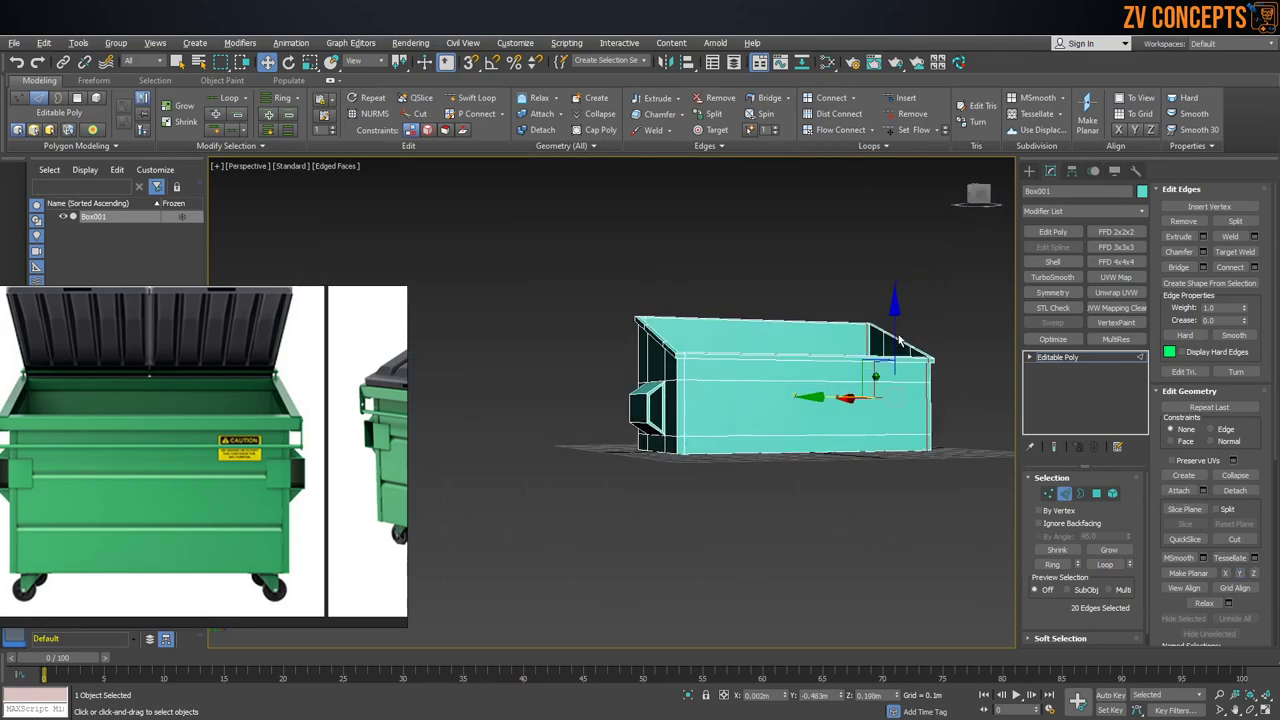
scroll(782, 380, up, 4)
alt+middle_drag(762, 362, 767, 379)
scroll(605, 360, up, 2)
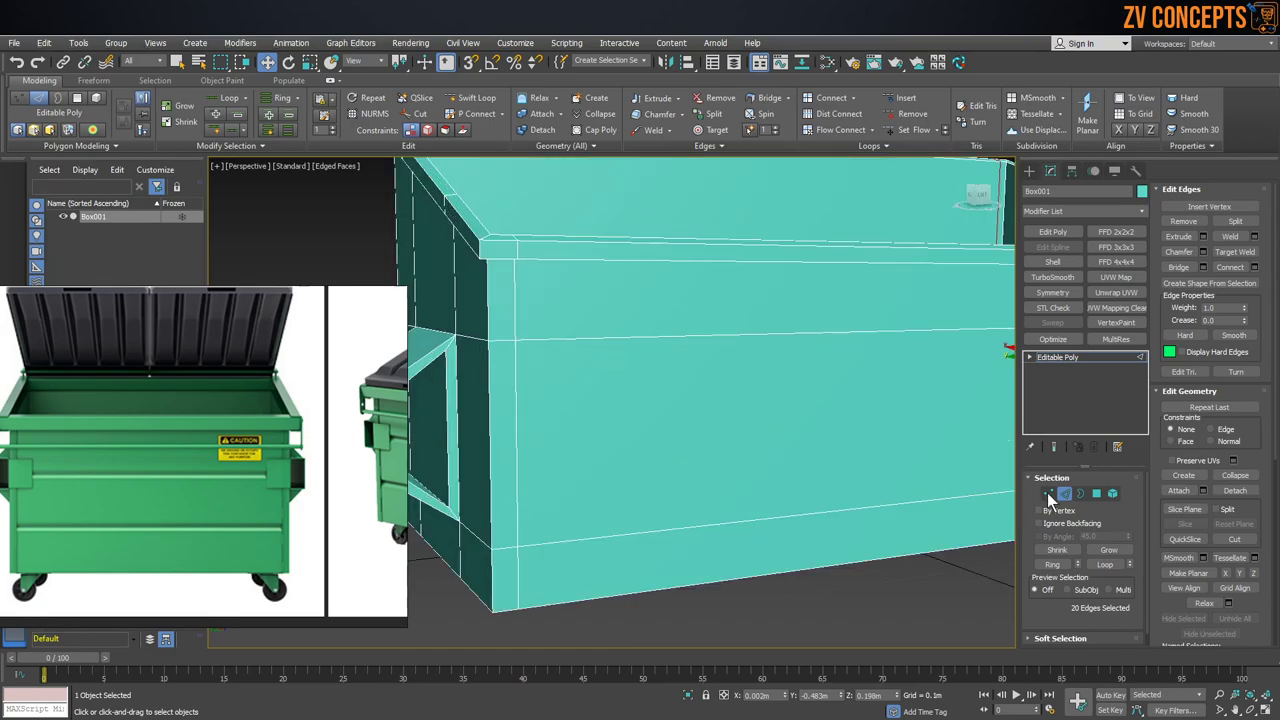
click(560, 338)
ctrl+click(618, 535)
alt+middle_drag(542, 445, 548, 447)
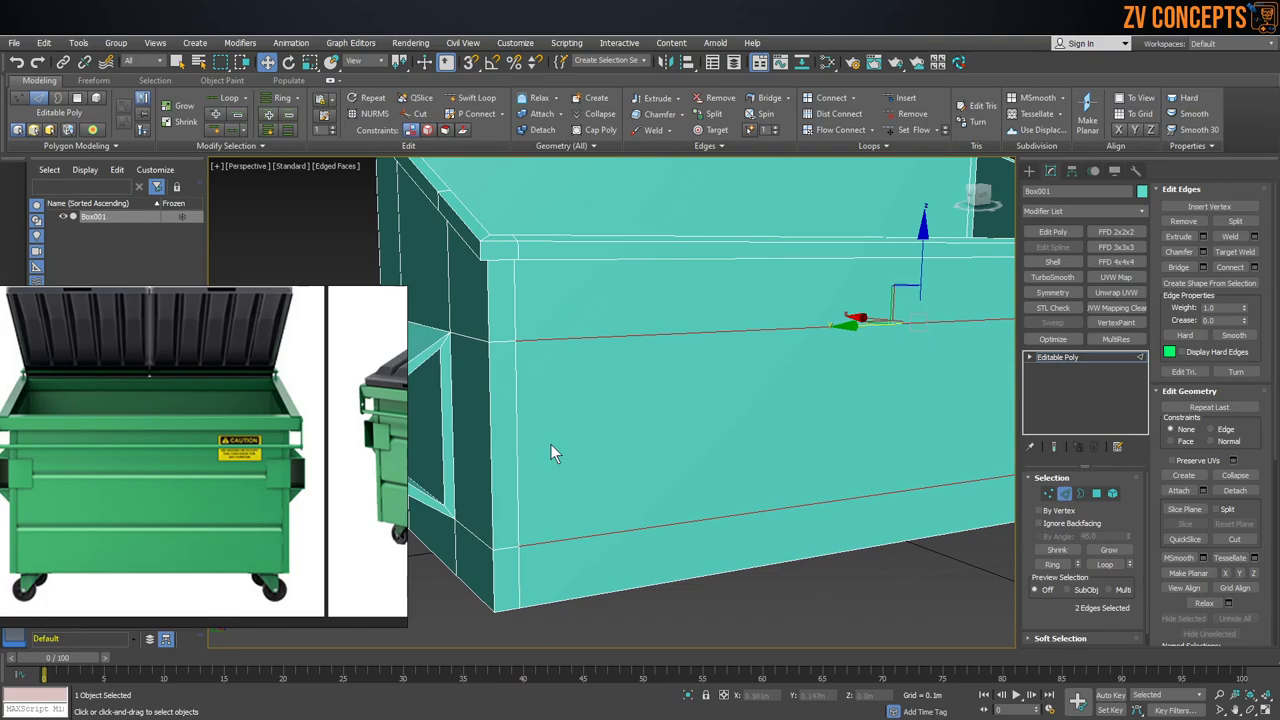
click(743, 602)
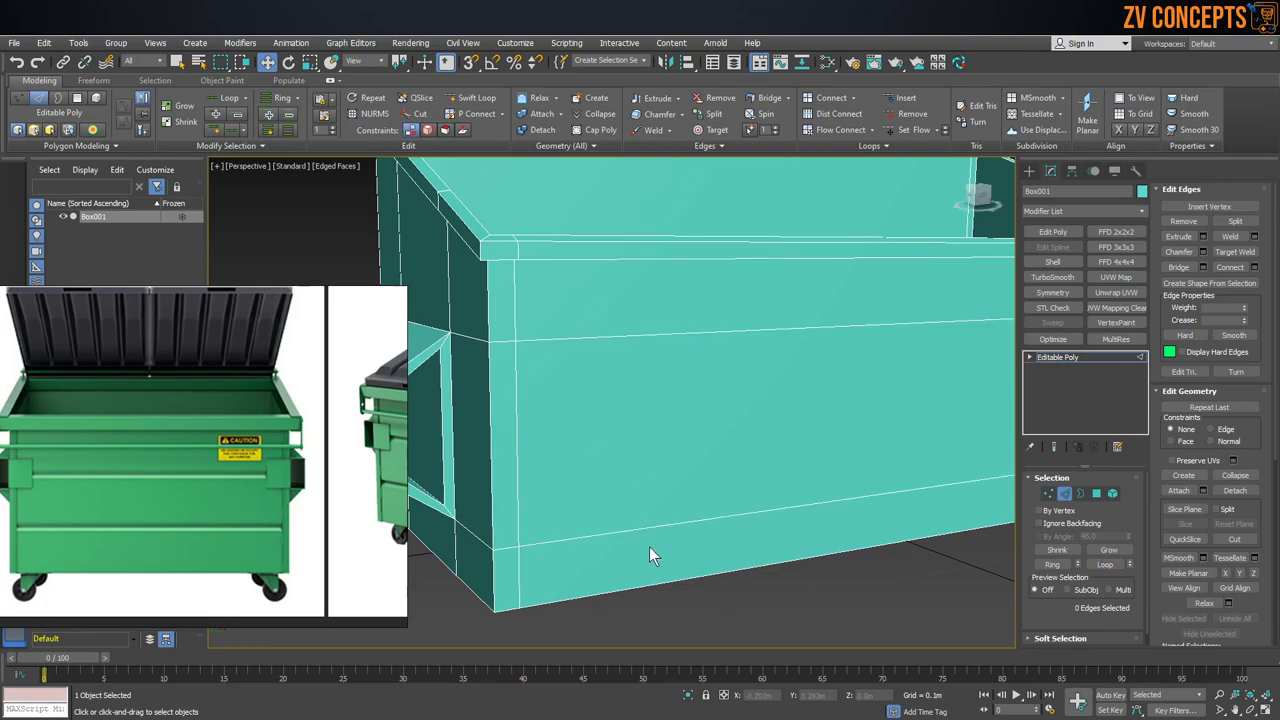
Step: Chamfer both vertical edge loops near the dumpster's ends into narrow pairs of parallel loops
double_click(514, 376)
scroll(600, 378, down, 5)
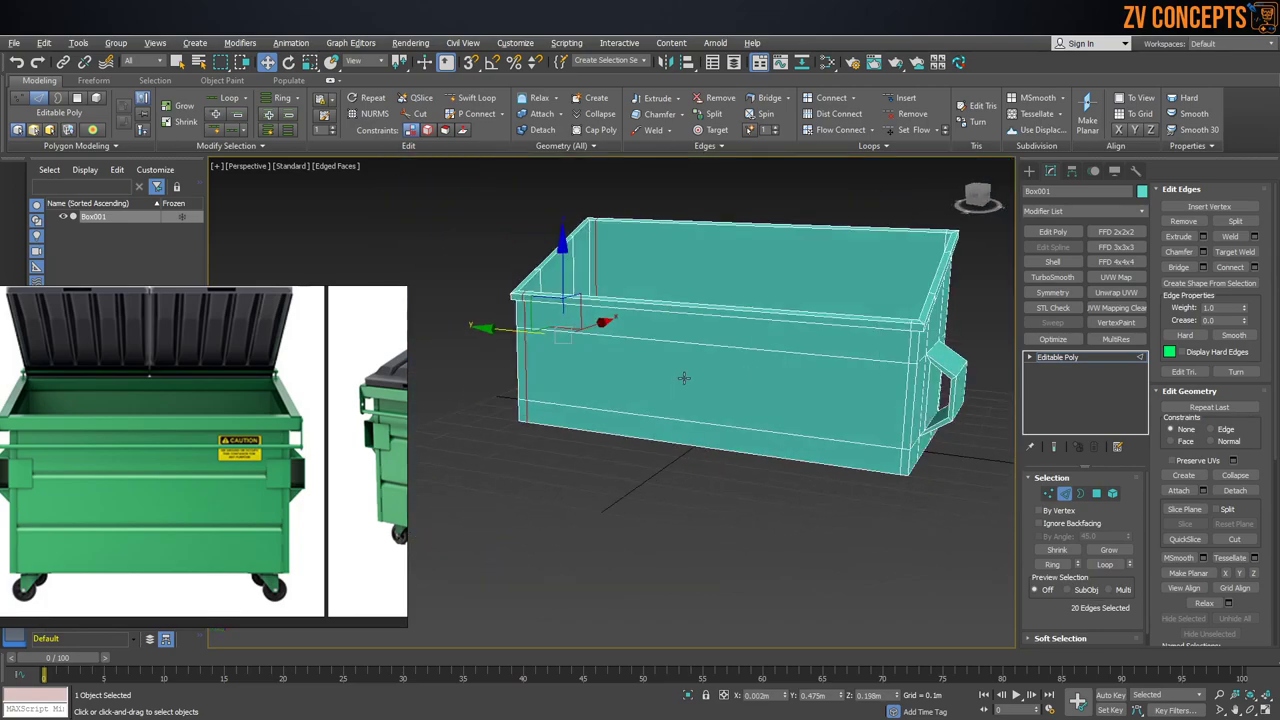
ctrl+double_click(908, 388)
scroll(916, 334, up, 5)
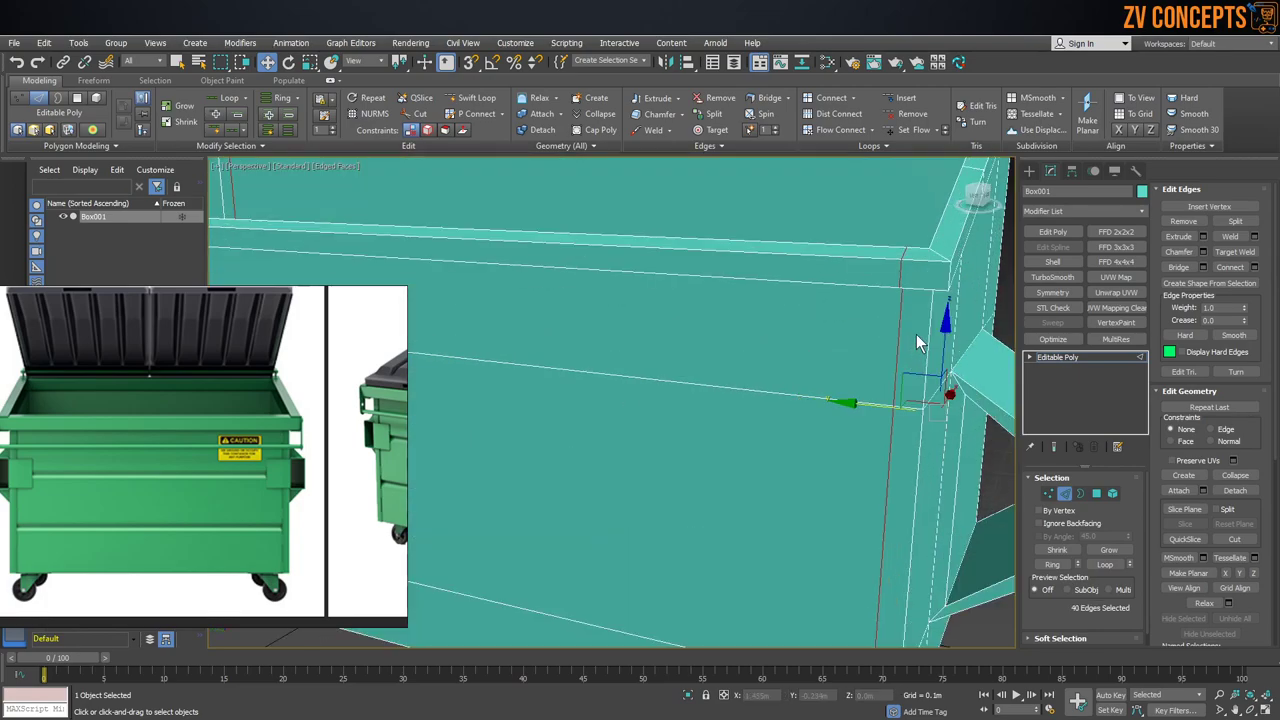
key(ctrl+shift+c)
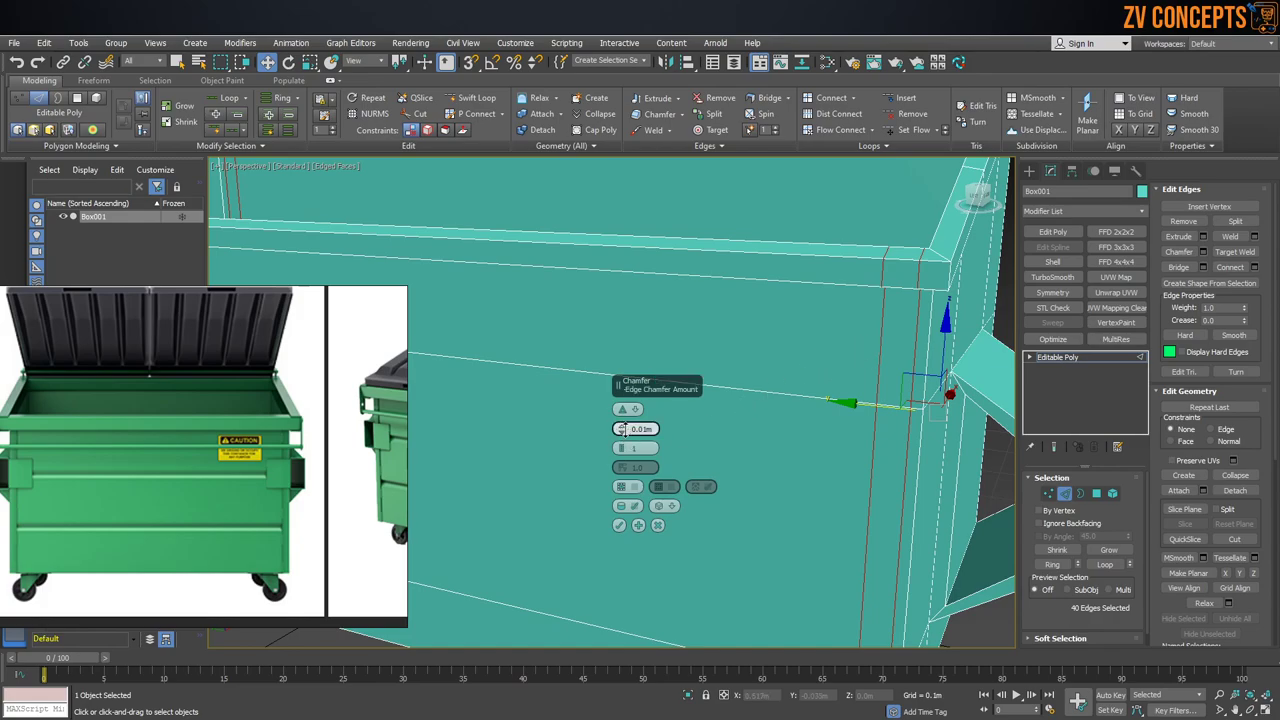
drag(622, 429, 628, 428)
click(620, 525)
scroll(871, 412, down, 3)
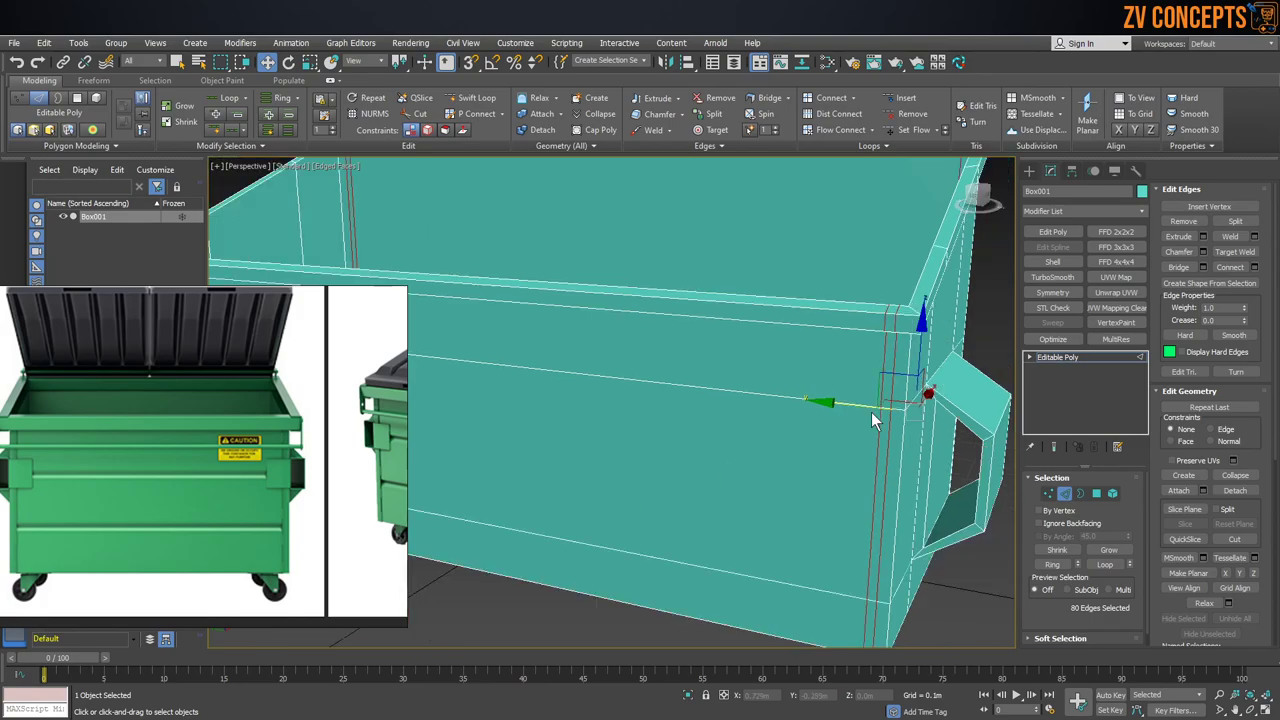
alt+middle_drag(871, 412, 754, 395)
middle_drag(754, 395, 965, 304)
scroll(965, 304, up, 3)
scroll(753, 319, down, 3)
alt+middle_drag(753, 319, 865, 299)
click(633, 420)
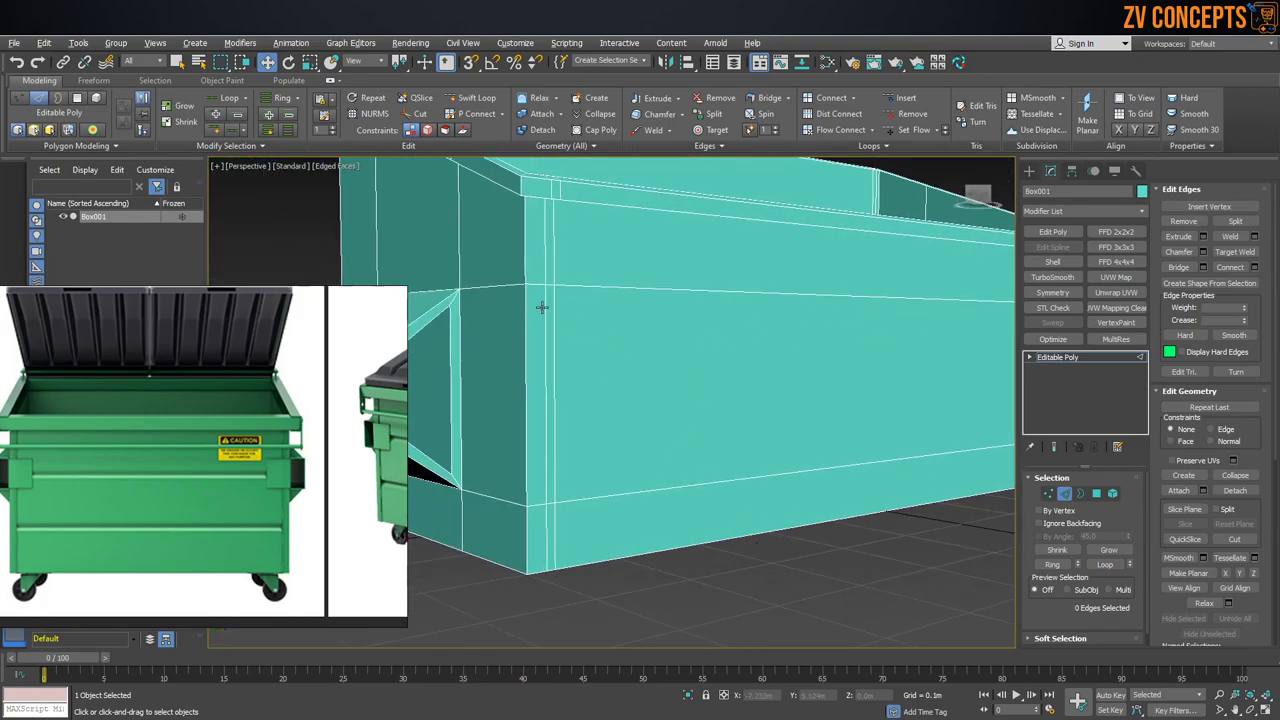
alt+middle_drag(542, 307, 513, 308)
middle_drag(513, 308, 560, 346)
scroll(589, 334, up, 1)
click(592, 322)
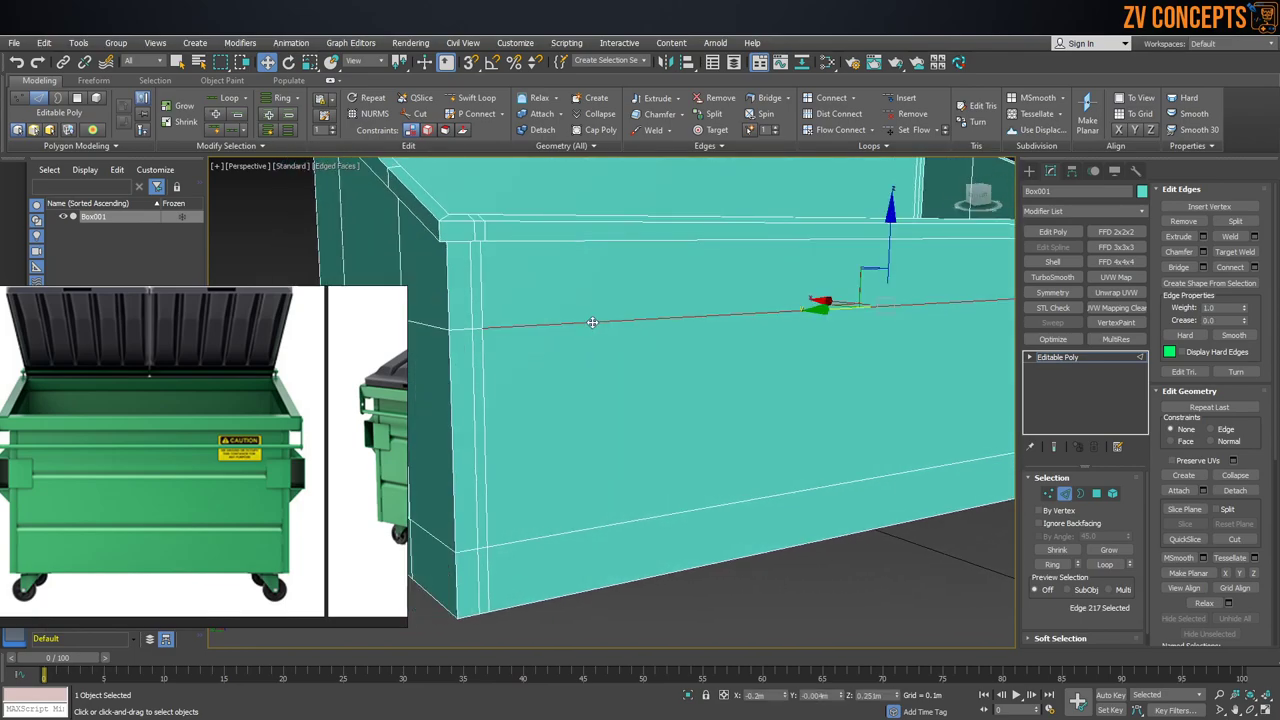
ctrl+click(608, 524)
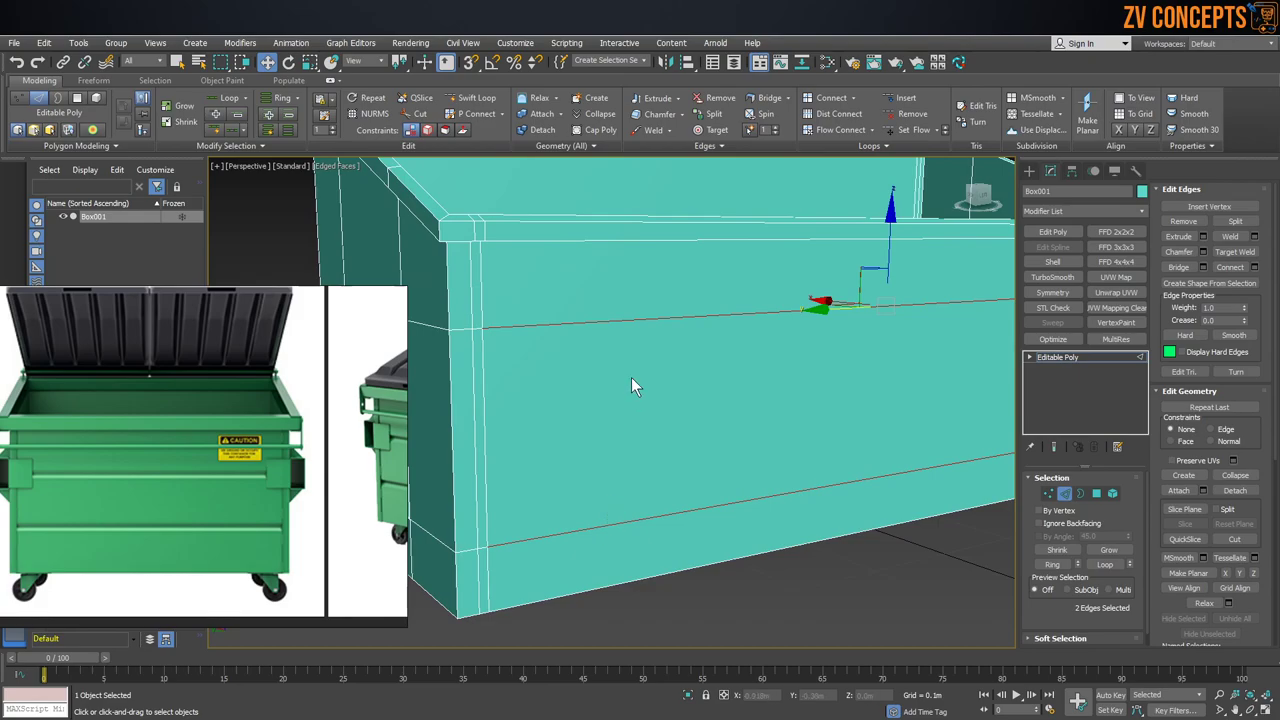
click(534, 319)
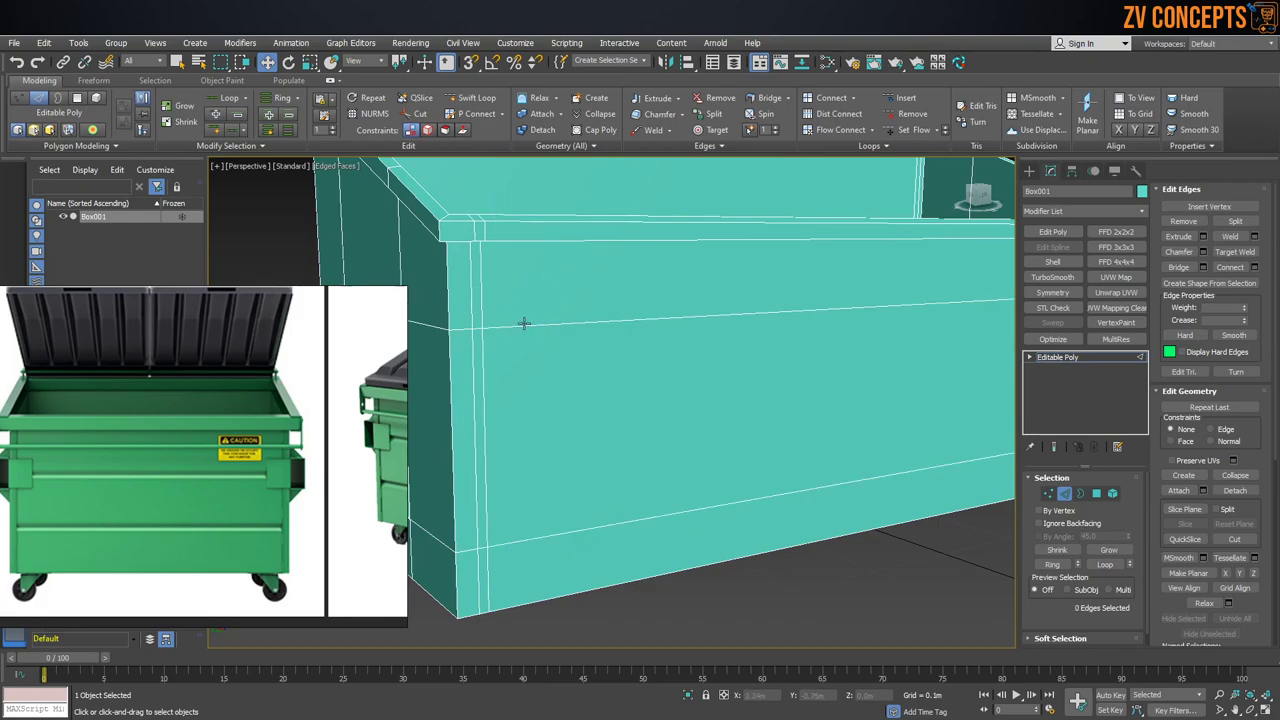
click(474, 99)
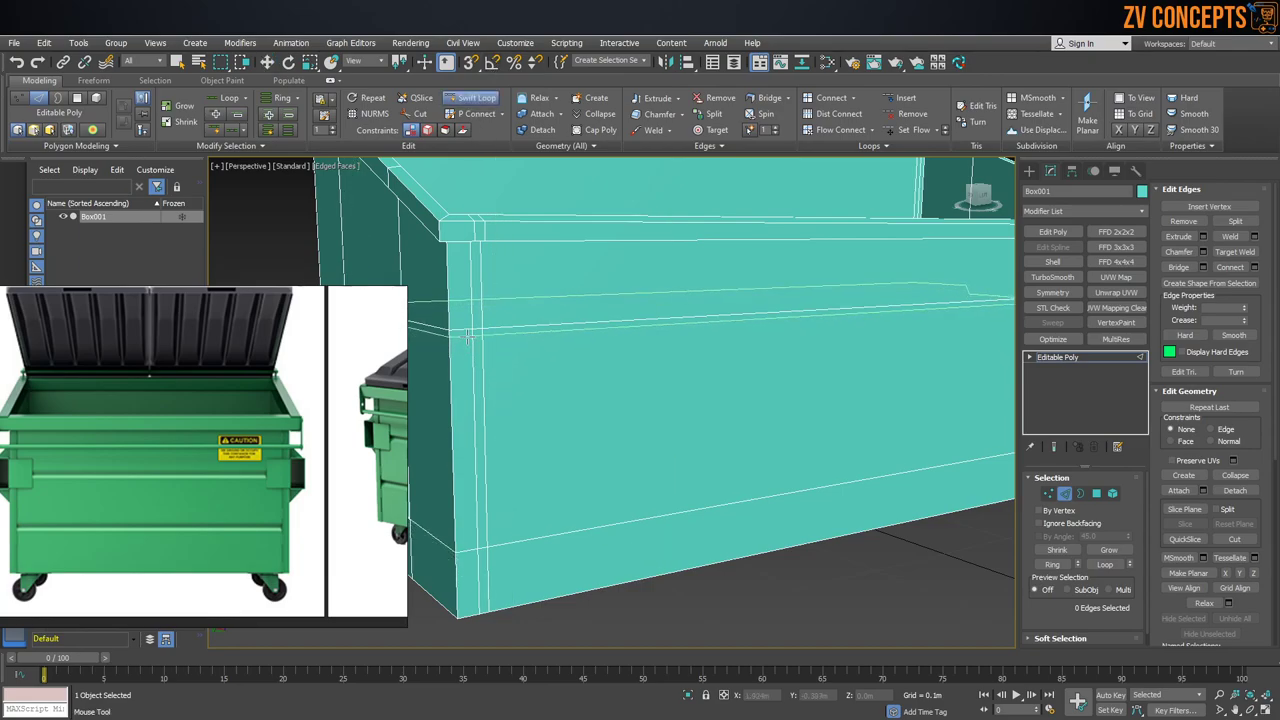
right_click(514, 345)
click(742, 315)
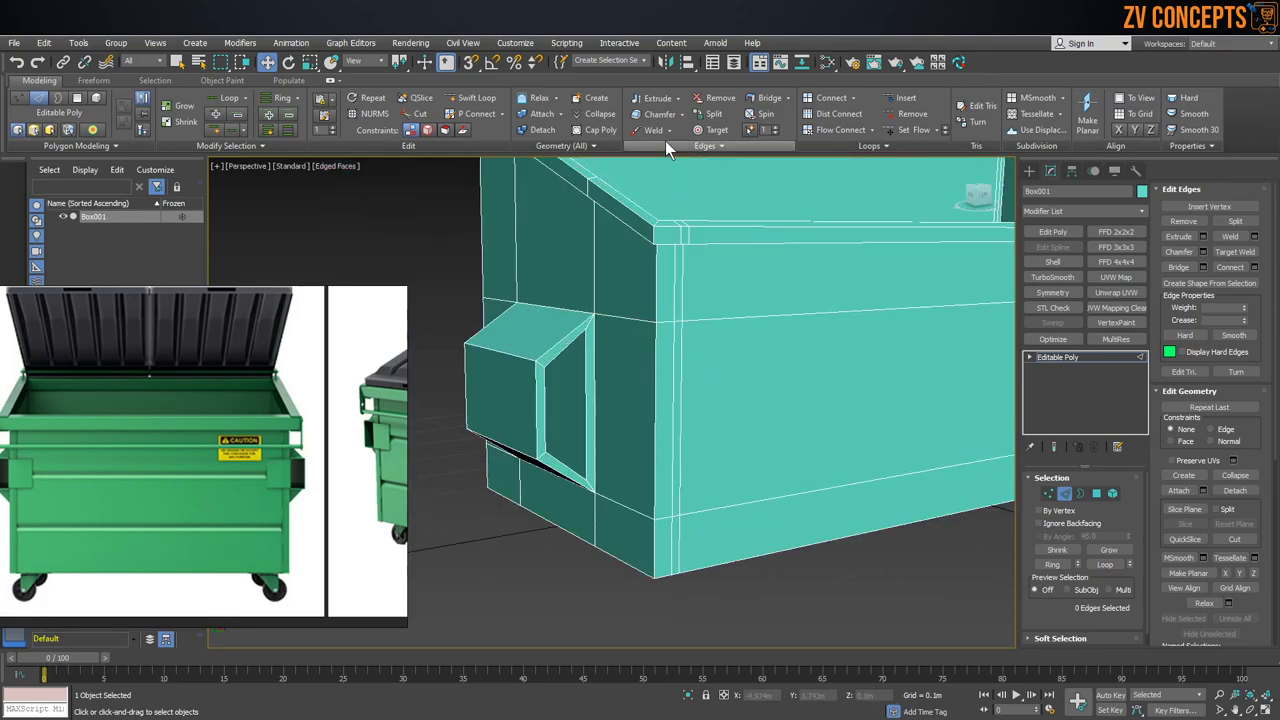
Step: Add Swift Loop edge loops around the body, just below the upper horizontal edge line and just above the lower one
click(477, 97)
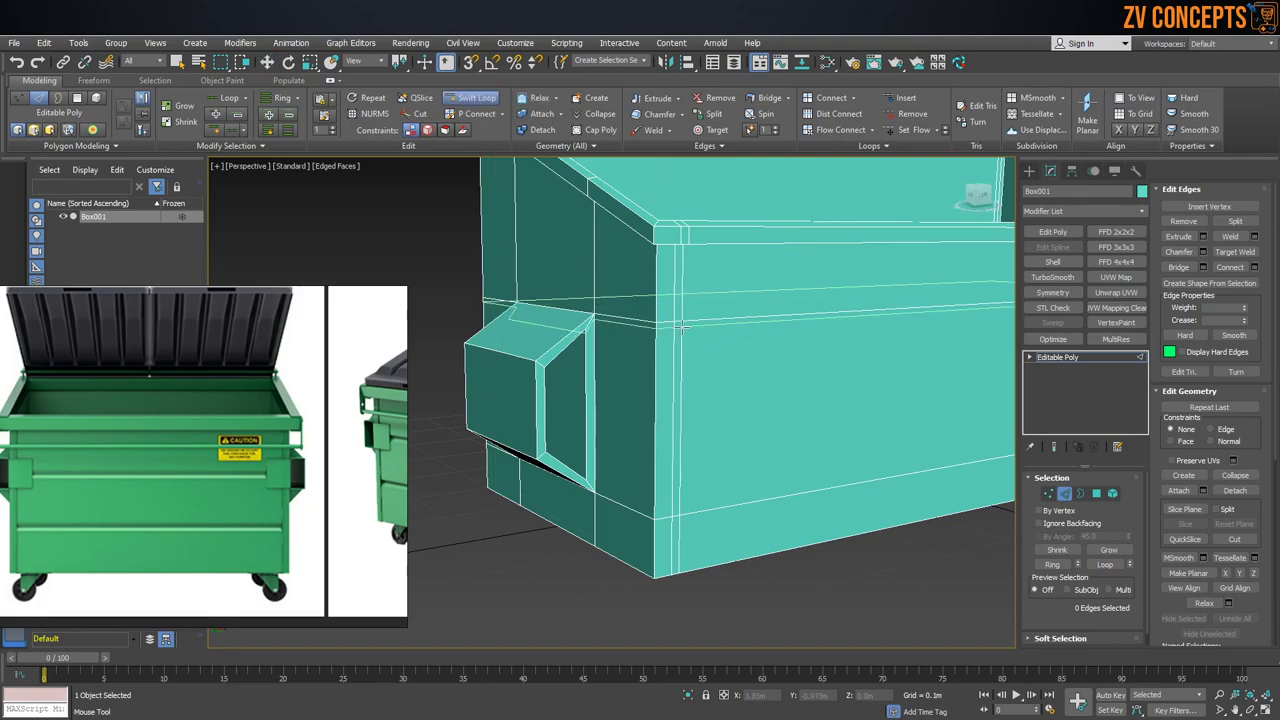
click(682, 330)
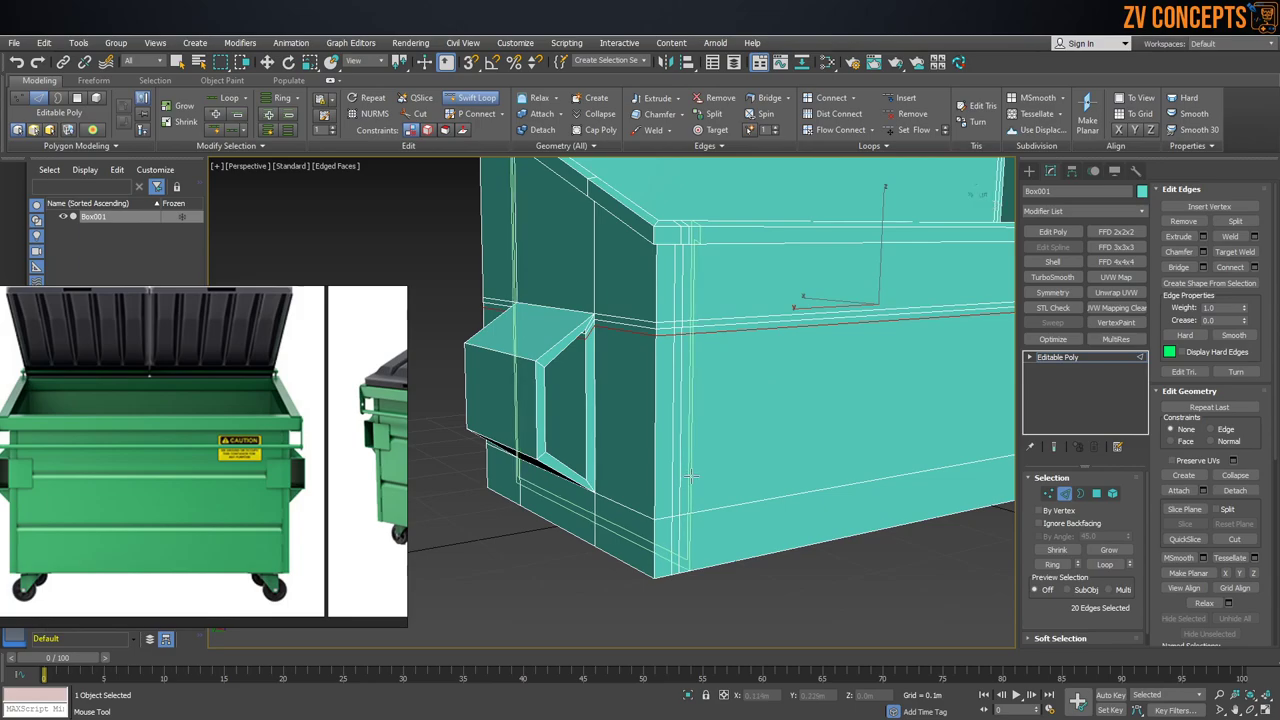
click(651, 508)
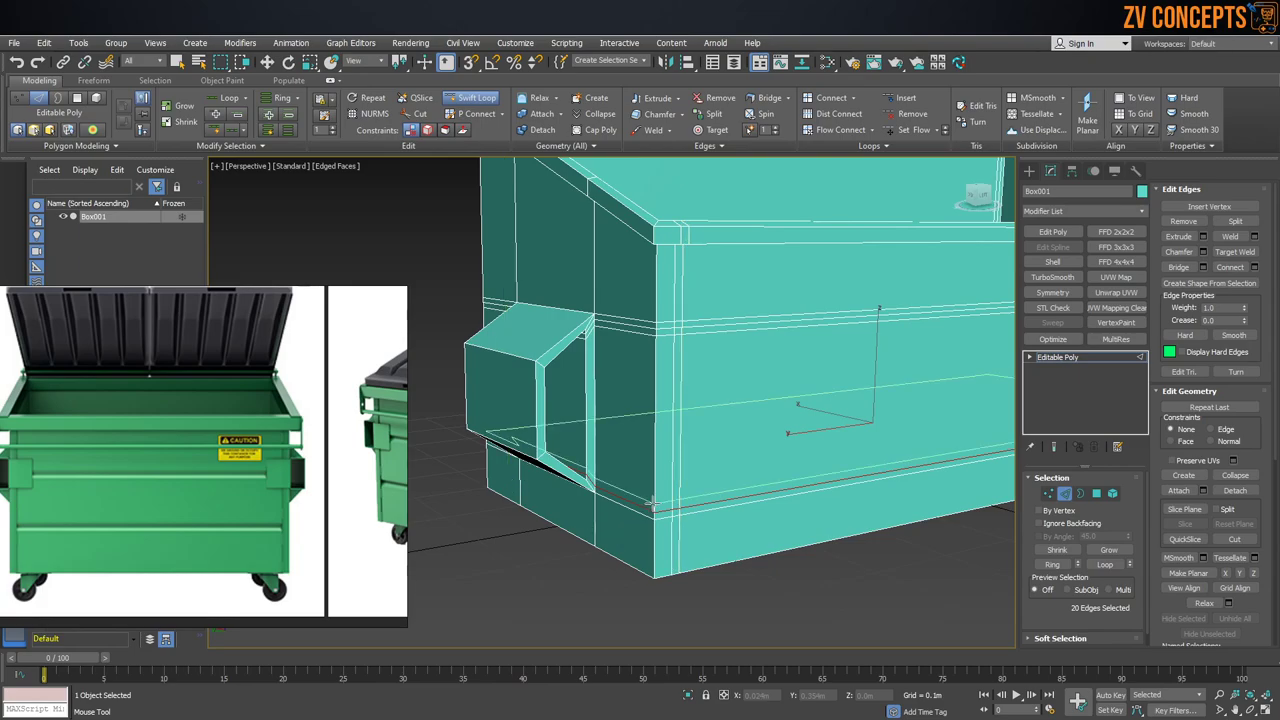
Step: Move the middle edge of both horizontal loop bands on the long front wall slightly inward along X to form two shallow grooves
right_click(651, 508)
click(787, 491)
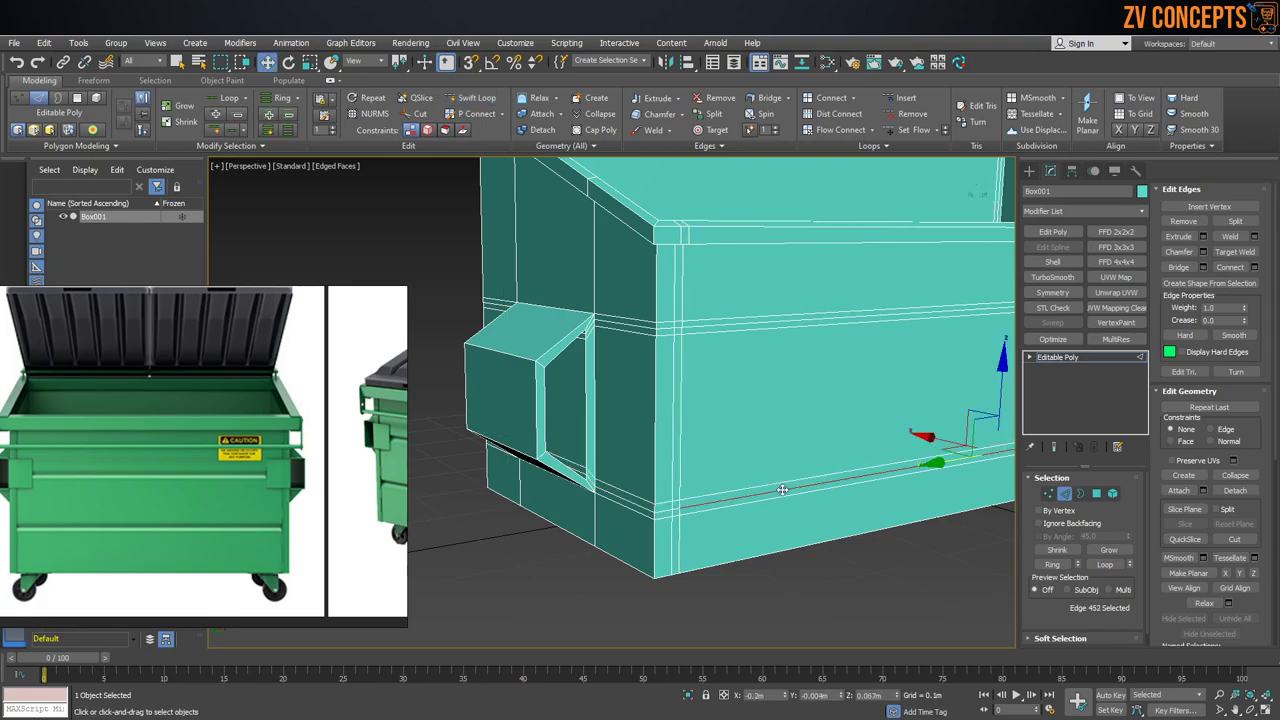
ctrl+click(760, 321)
alt+middle_drag(760, 323, 706, 384)
scroll(789, 311, up, 4)
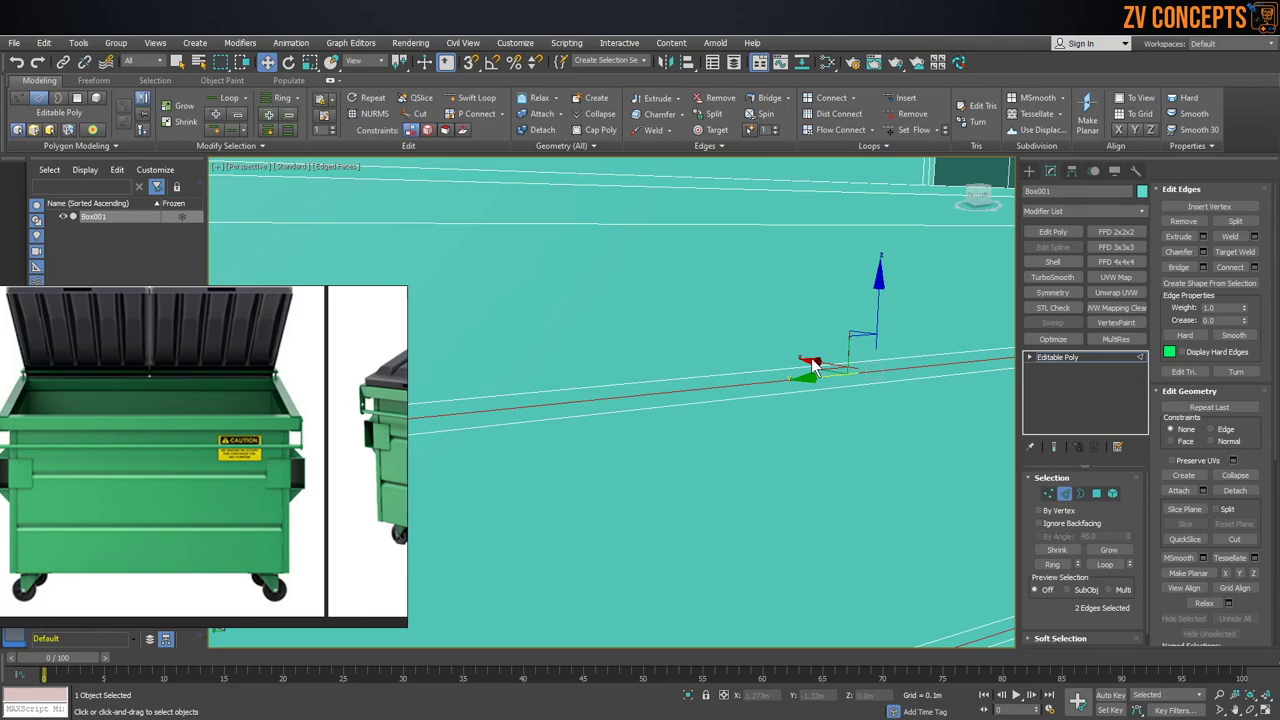
drag(812, 365, 804, 362)
scroll(691, 374, down, 3)
alt+middle_drag(691, 374, 714, 344)
drag(710, 329, 707, 330)
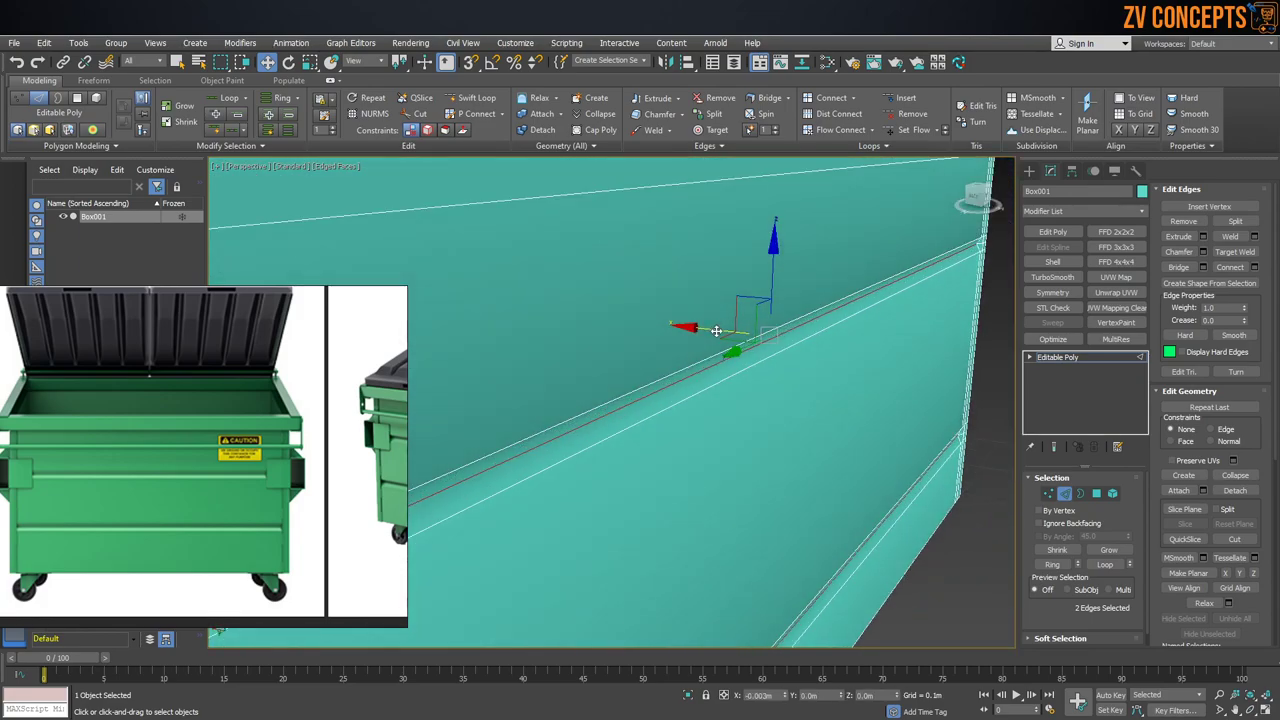
scroll(708, 330, down, 4)
alt+middle_drag(708, 330, 765, 347)
scroll(765, 347, up, 3)
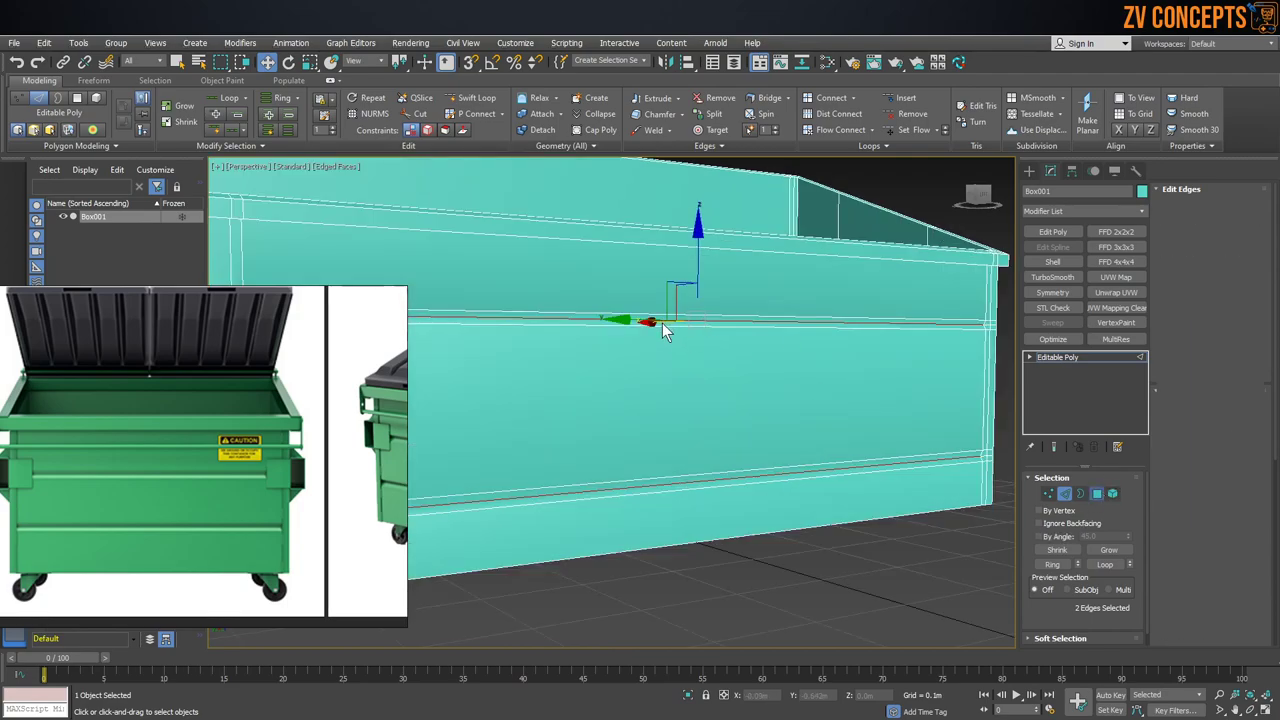
Step: Clear the smoothing groups on all polygons of the dumpster and deselect the object
key(4)
scroll(669, 340, down, 5)
alt+middle_drag(670, 334, 688, 343)
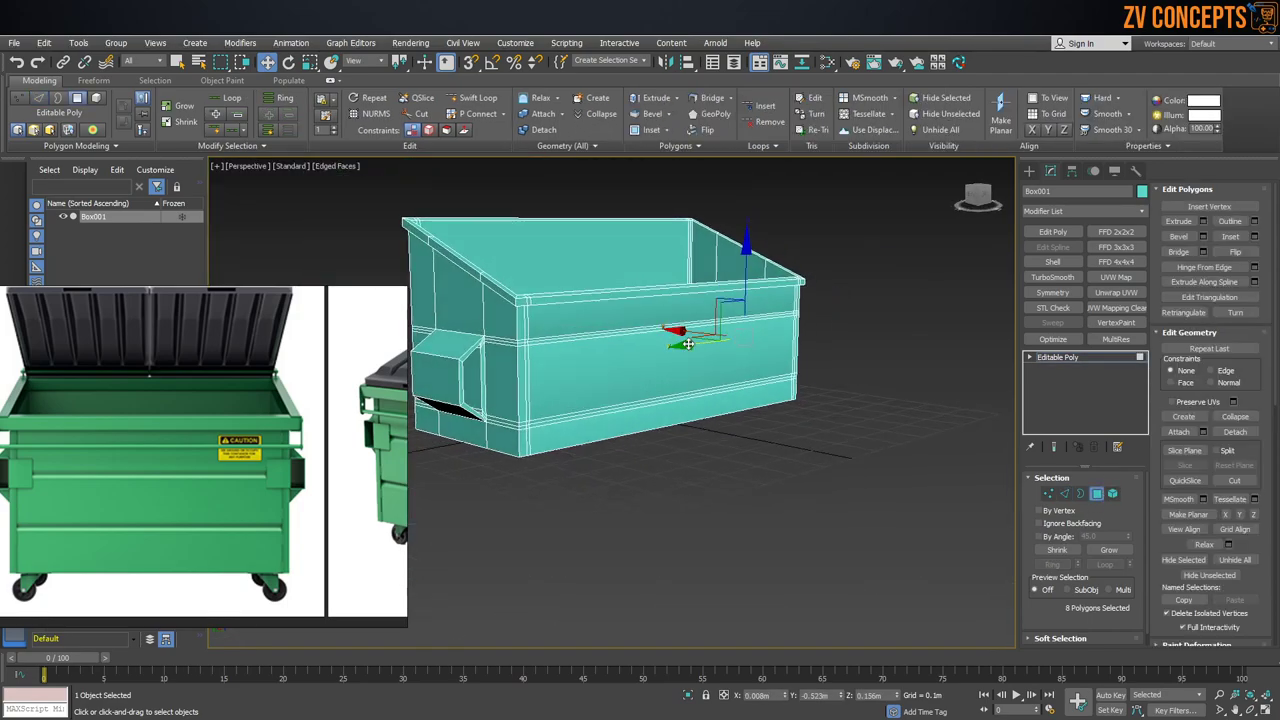
key(ctrl+a)
scroll(1210, 482, down, 3)
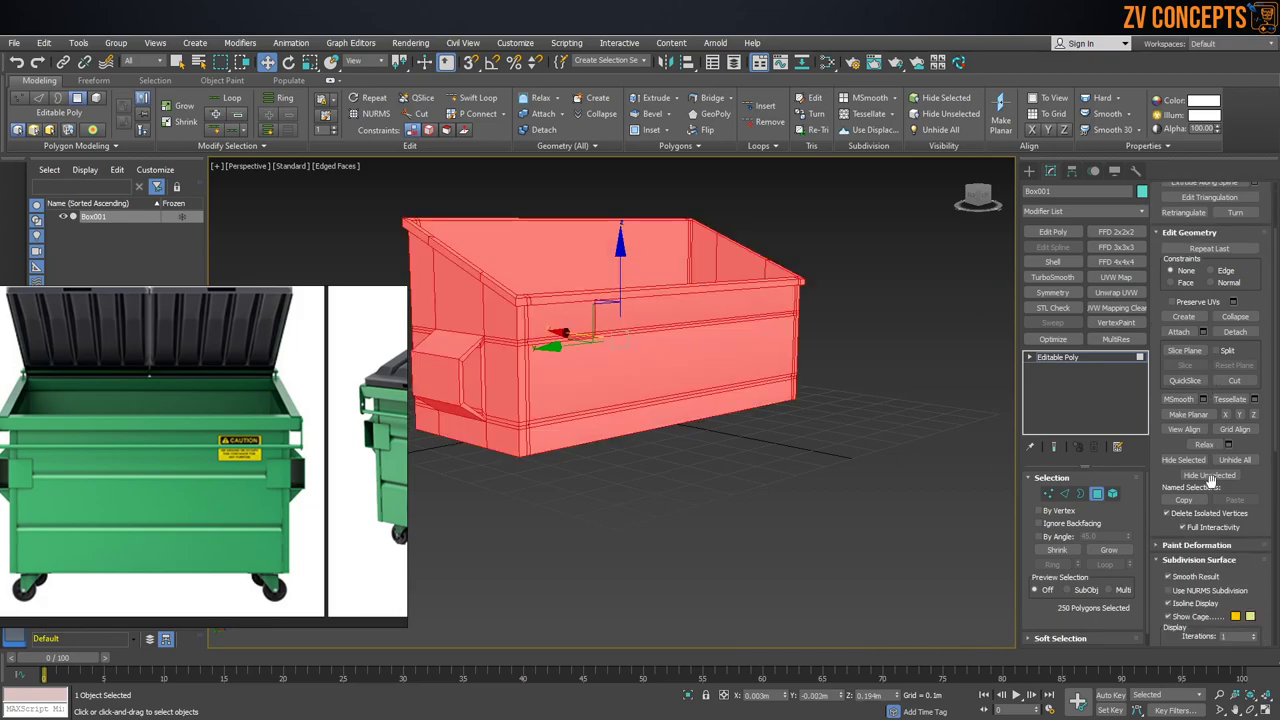
click(1200, 480)
click(1200, 480)
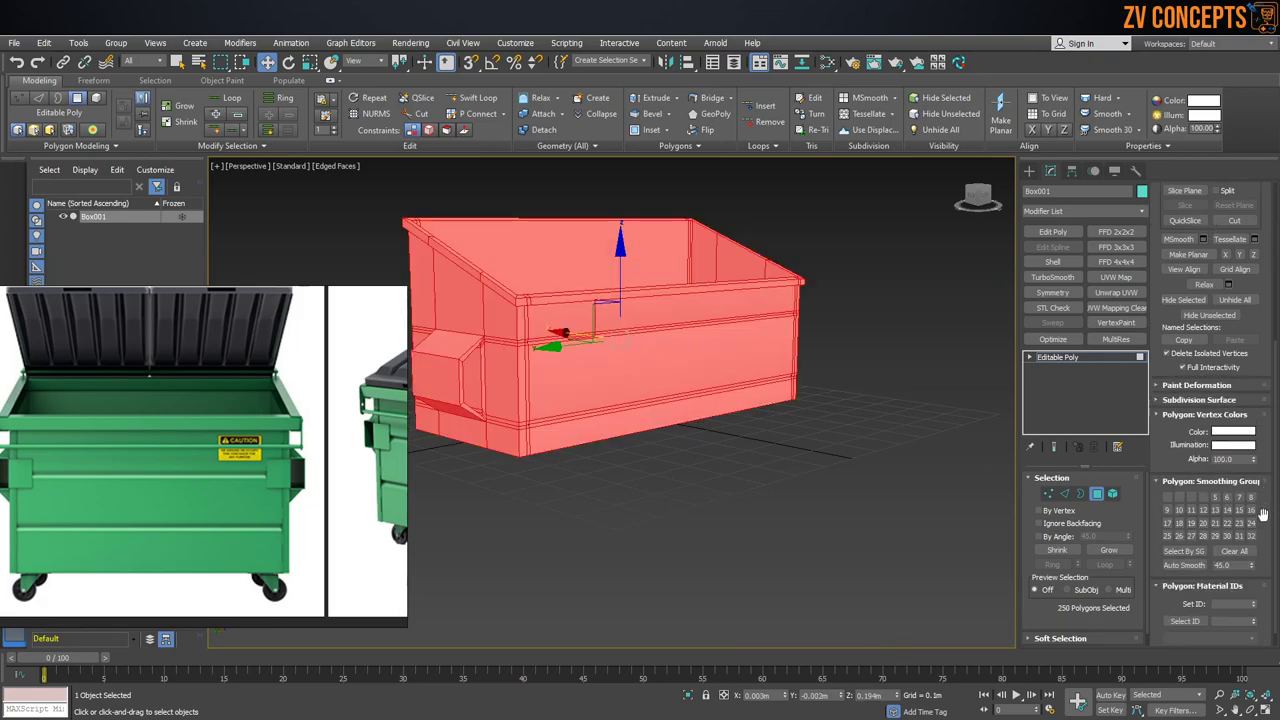
scroll(1262, 510, down, 2)
click(1240, 552)
click(1030, 172)
click(761, 446)
Step: Examine the shaded front-wall grooves and the dumpster bases in the reference photos, and reselect the dumpster body
scroll(637, 340, up, 5)
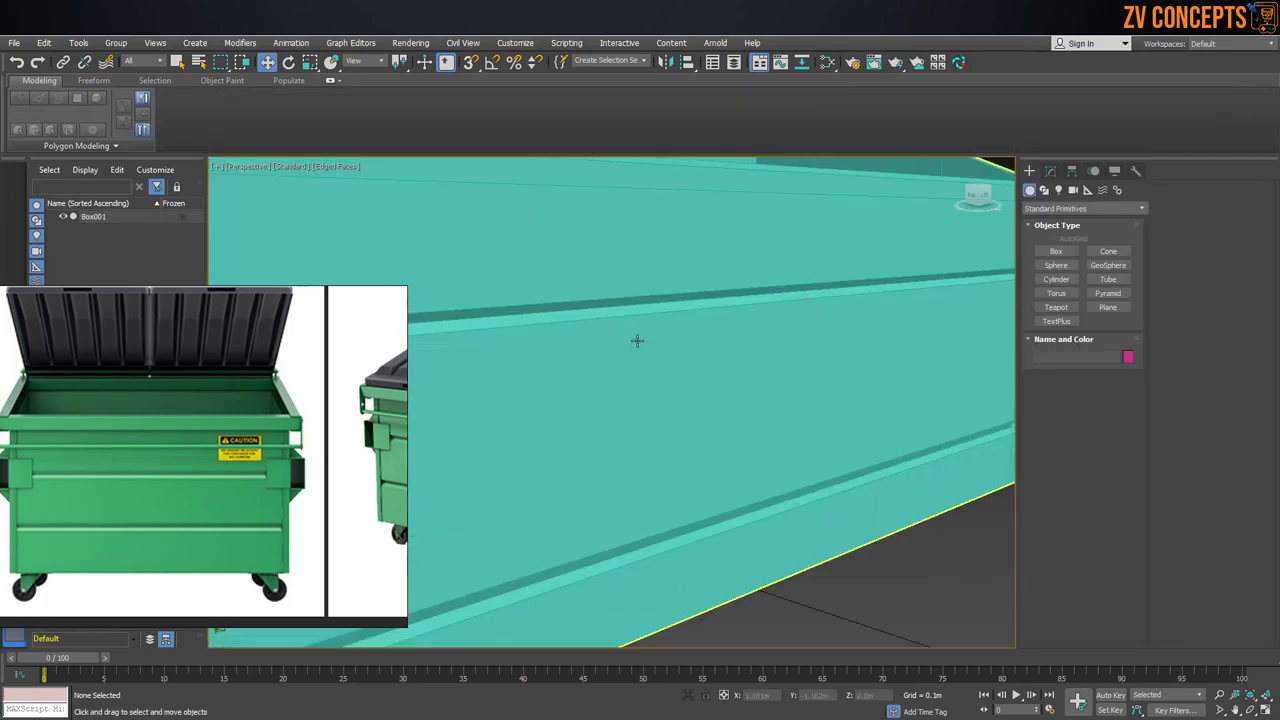
scroll(637, 340, down, 5)
alt+middle_drag(657, 339, 629, 354)
scroll(617, 340, up, 3)
scroll(597, 317, down, 4)
scroll(152, 470, down, 6)
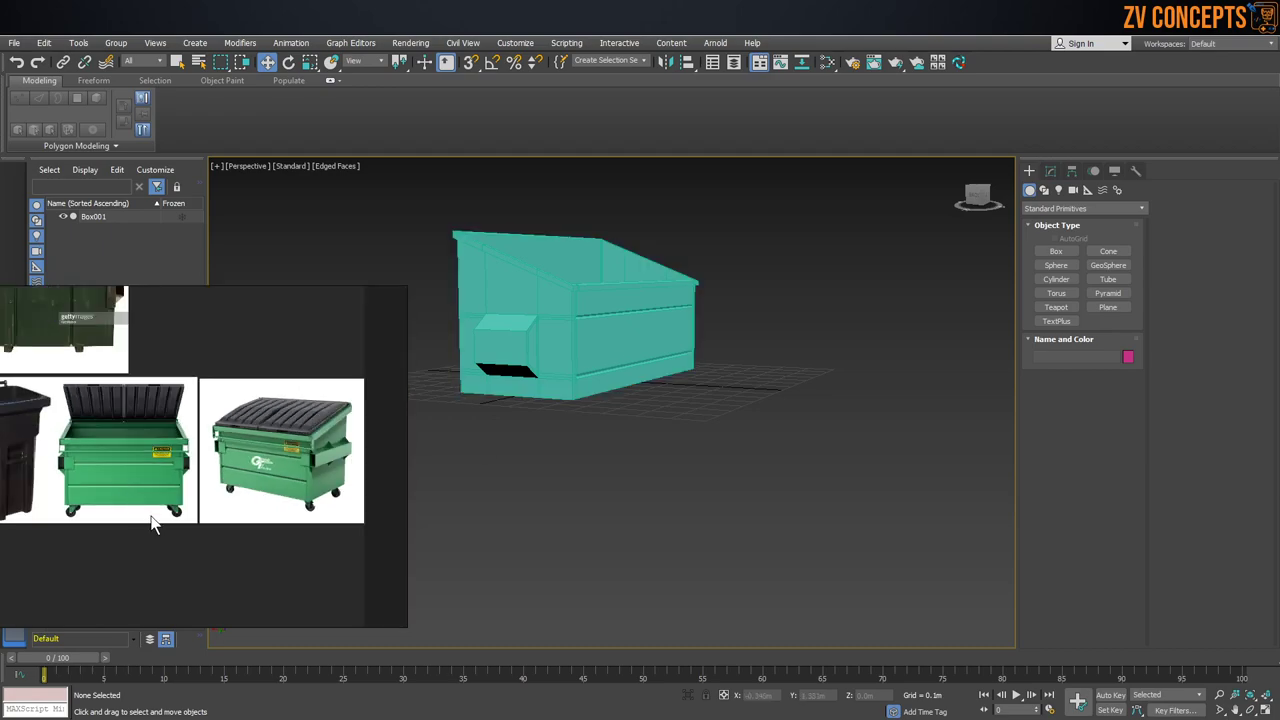
scroll(195, 326, up, 5)
scroll(129, 344, up, 3)
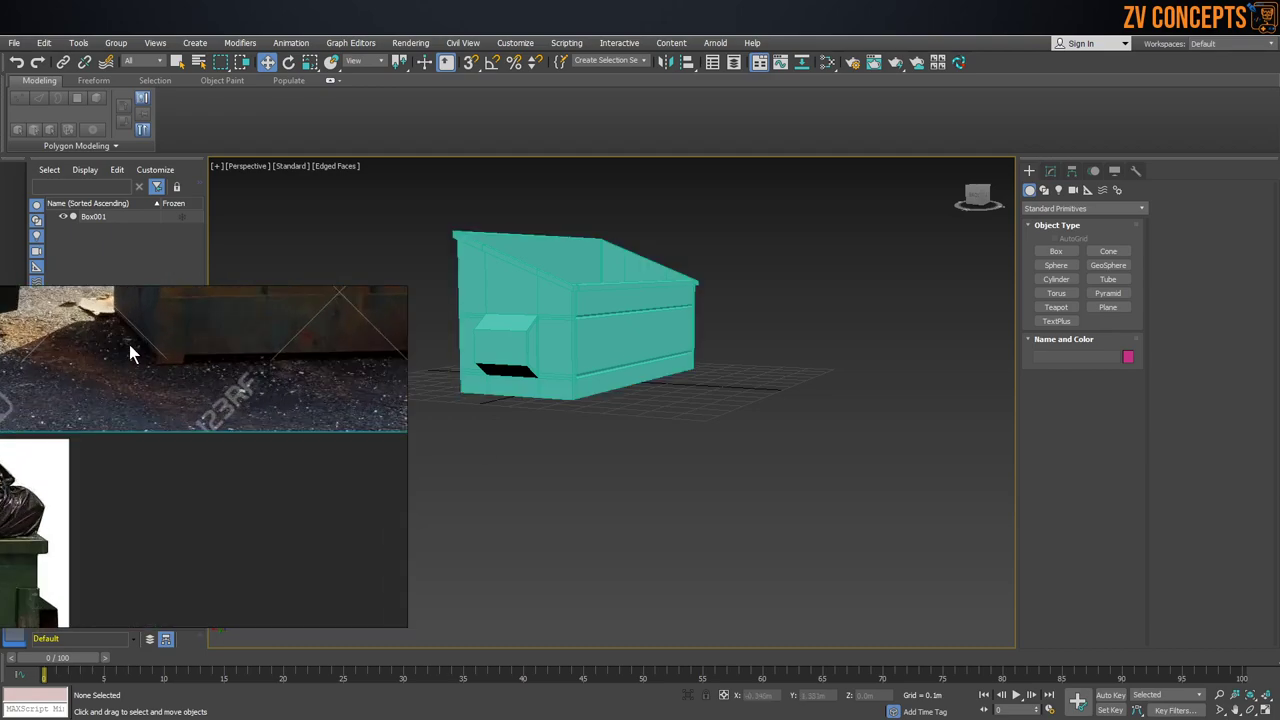
click(576, 411)
mouse_move(594, 405)
alt+middle_down()
mouse_move(575, 299)
mouse_move(585, 418)
alt+middle_up()
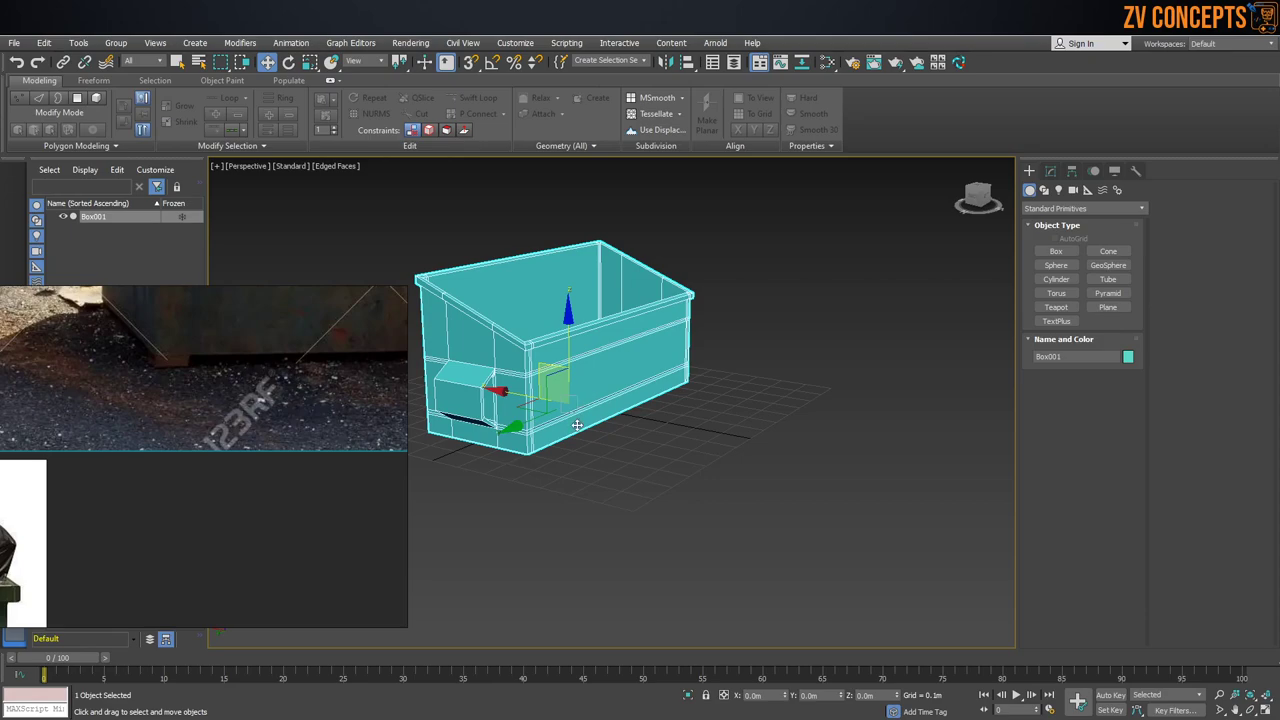
middle_drag(585, 385, 588, 387)
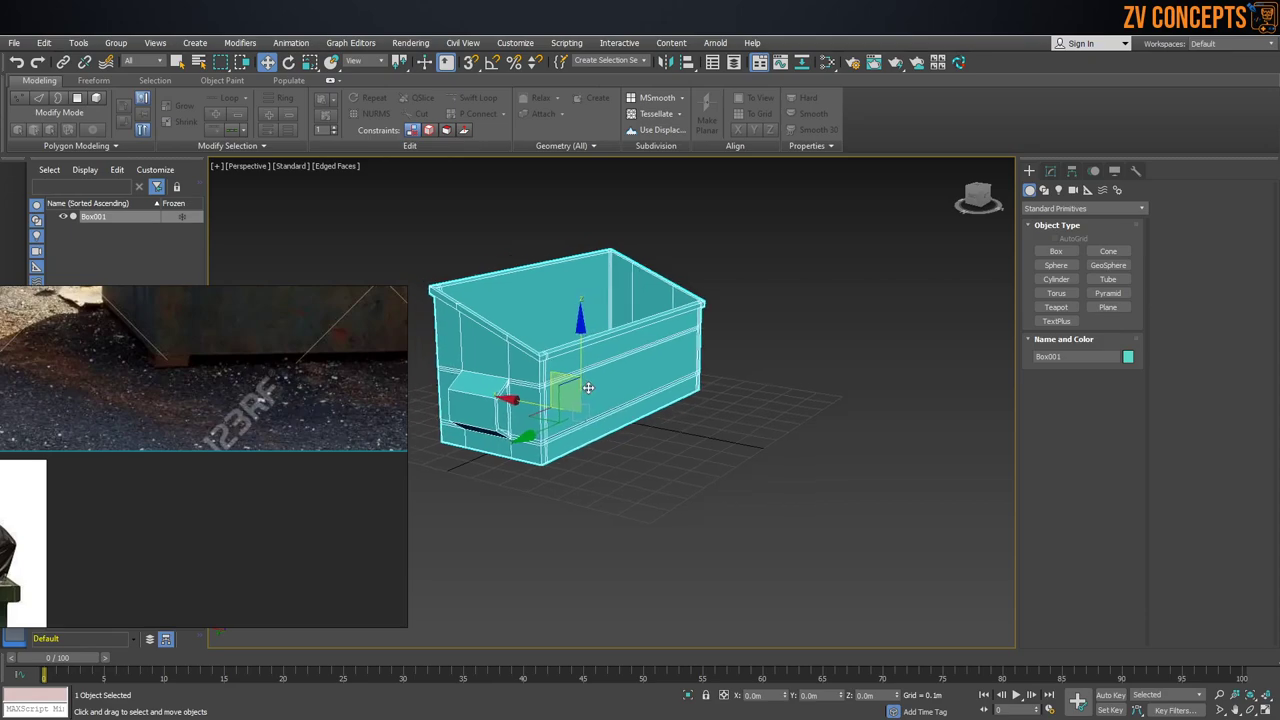